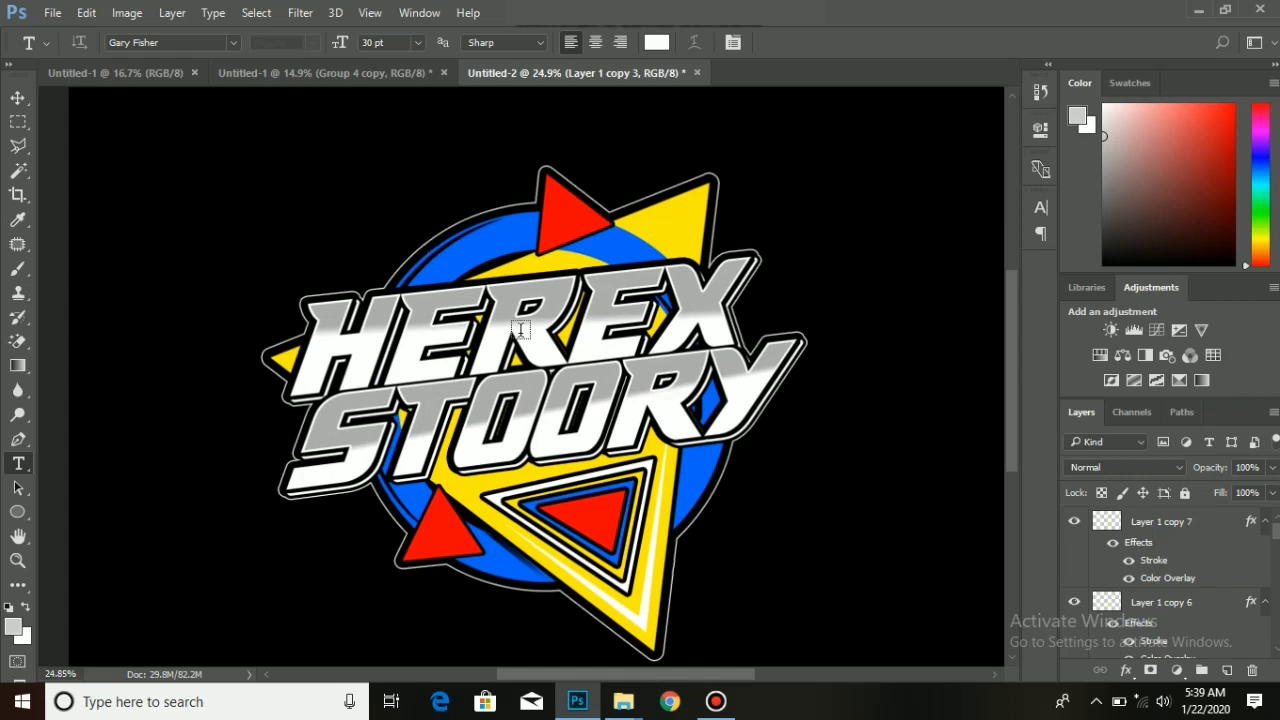
scroll(520, 330, down, 1)
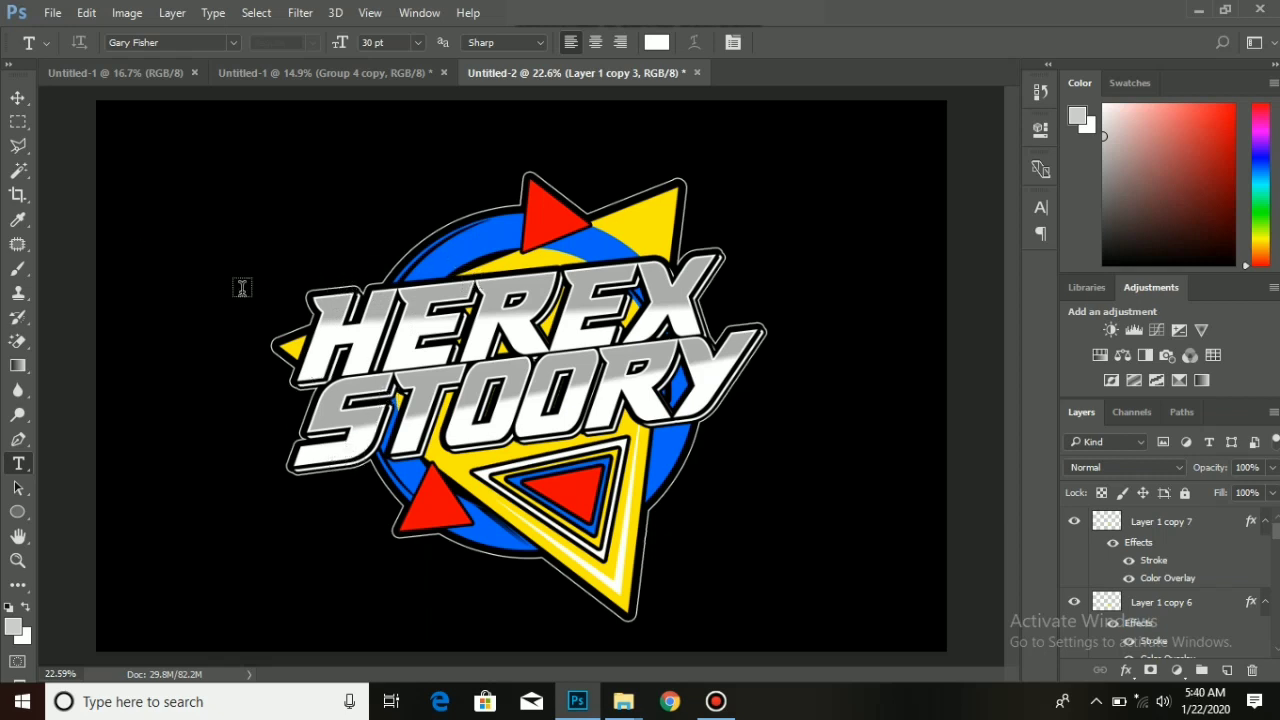
scroll(327, 310, up, 2)
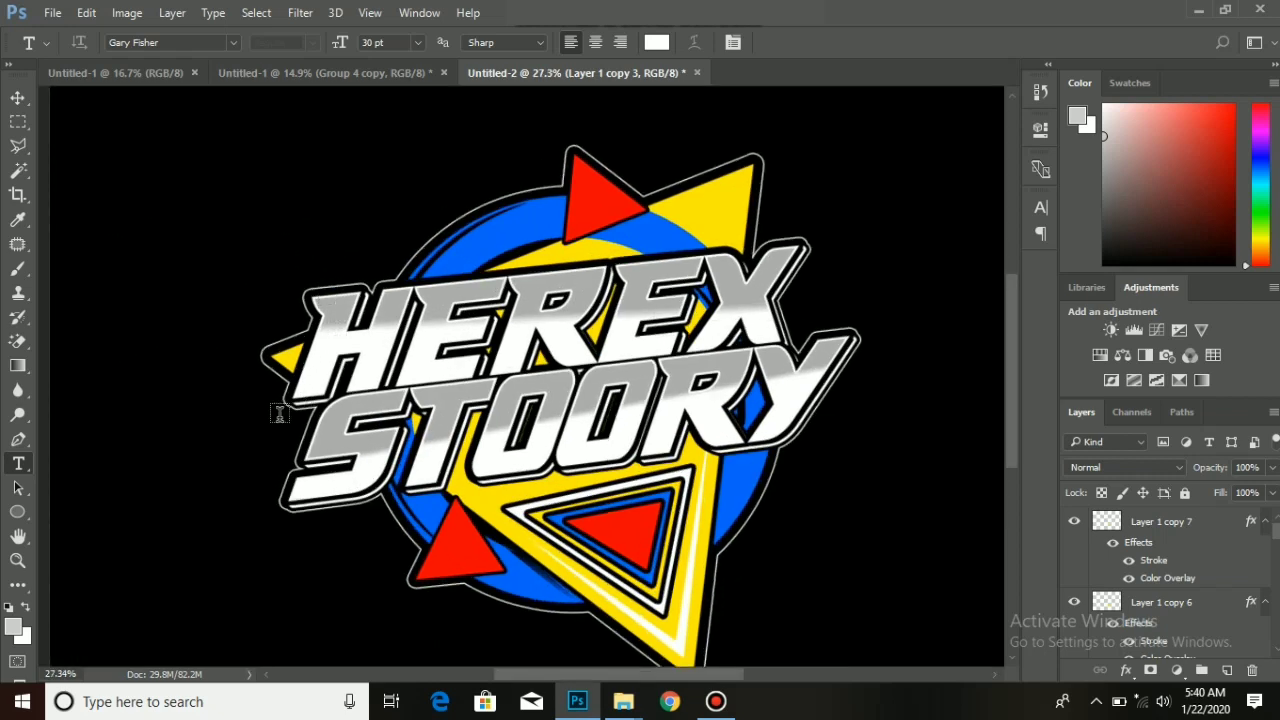
scroll(385, 425, down, 2)
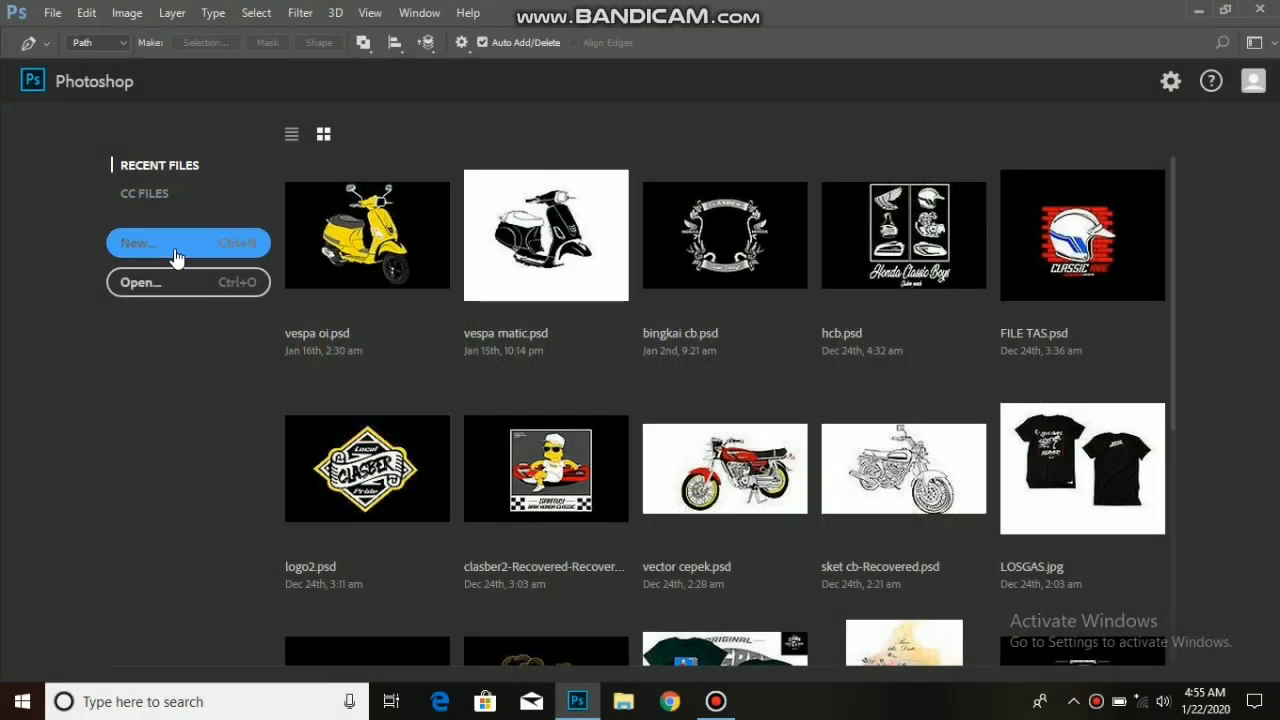
Create a 4000 x 2600 px document at 300 ppi and add a black (#000000) solid color fill layer.
click(175, 257)
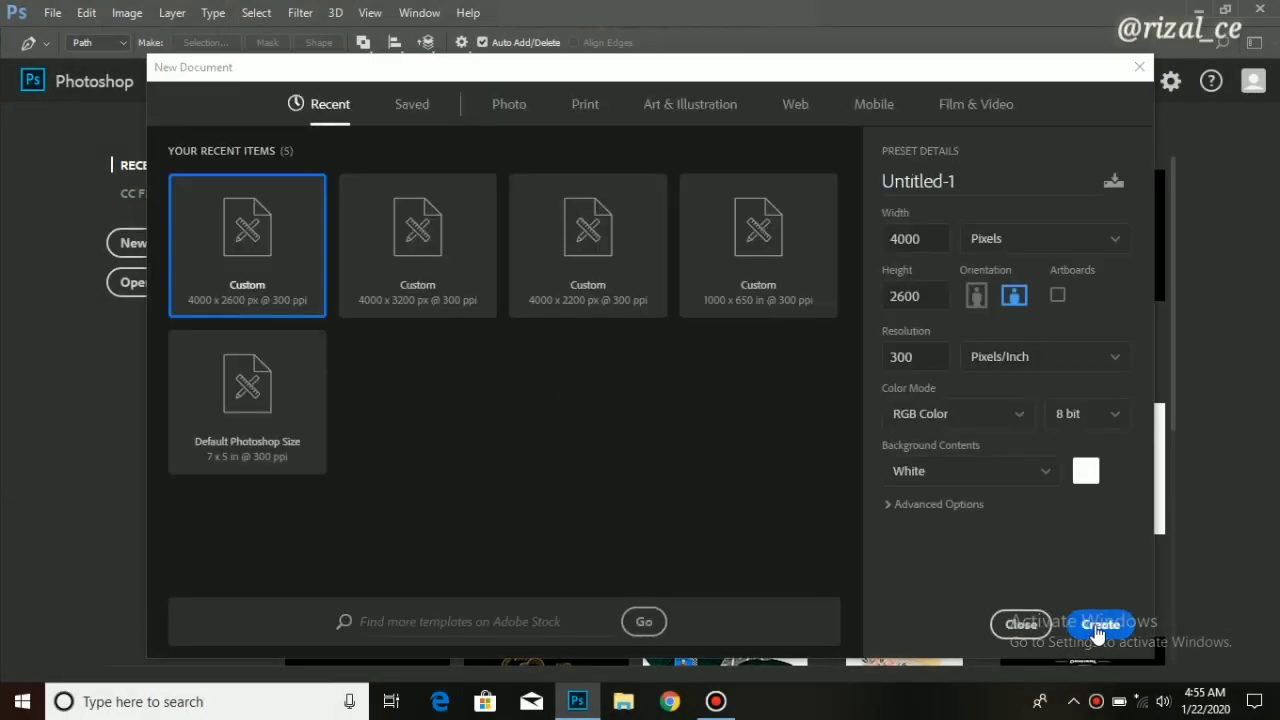
click(1100, 626)
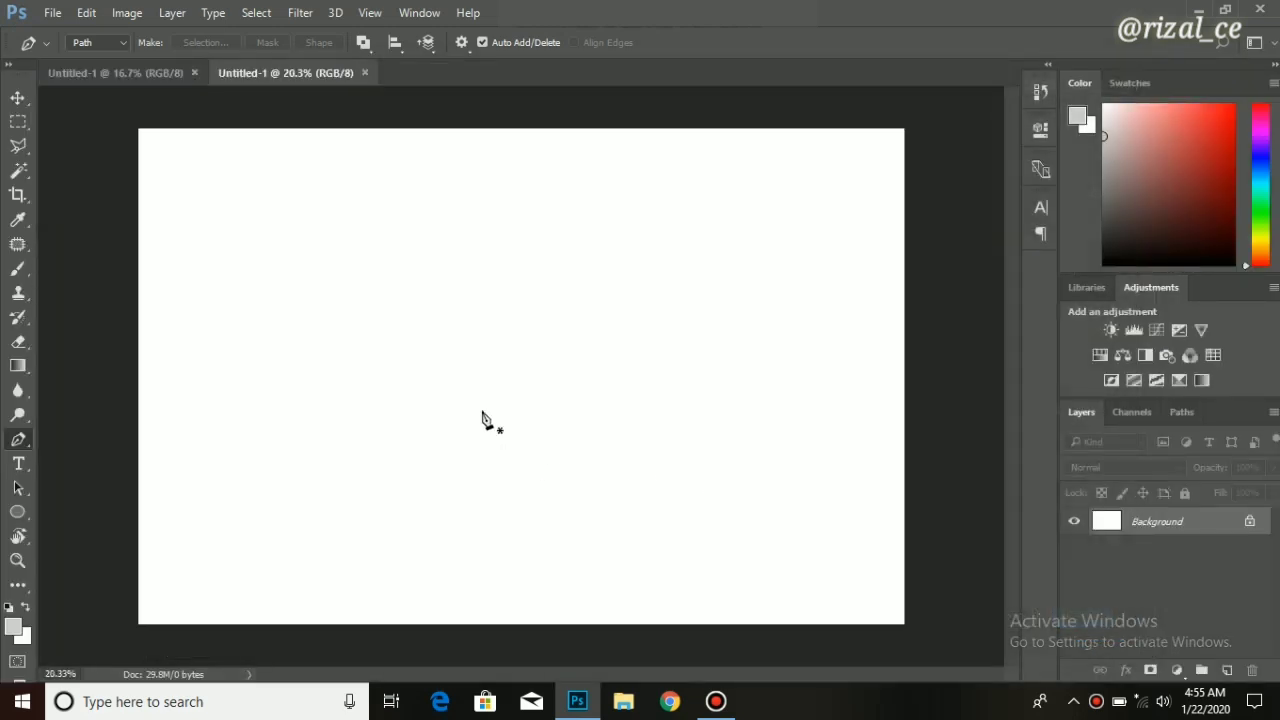
click(1178, 670)
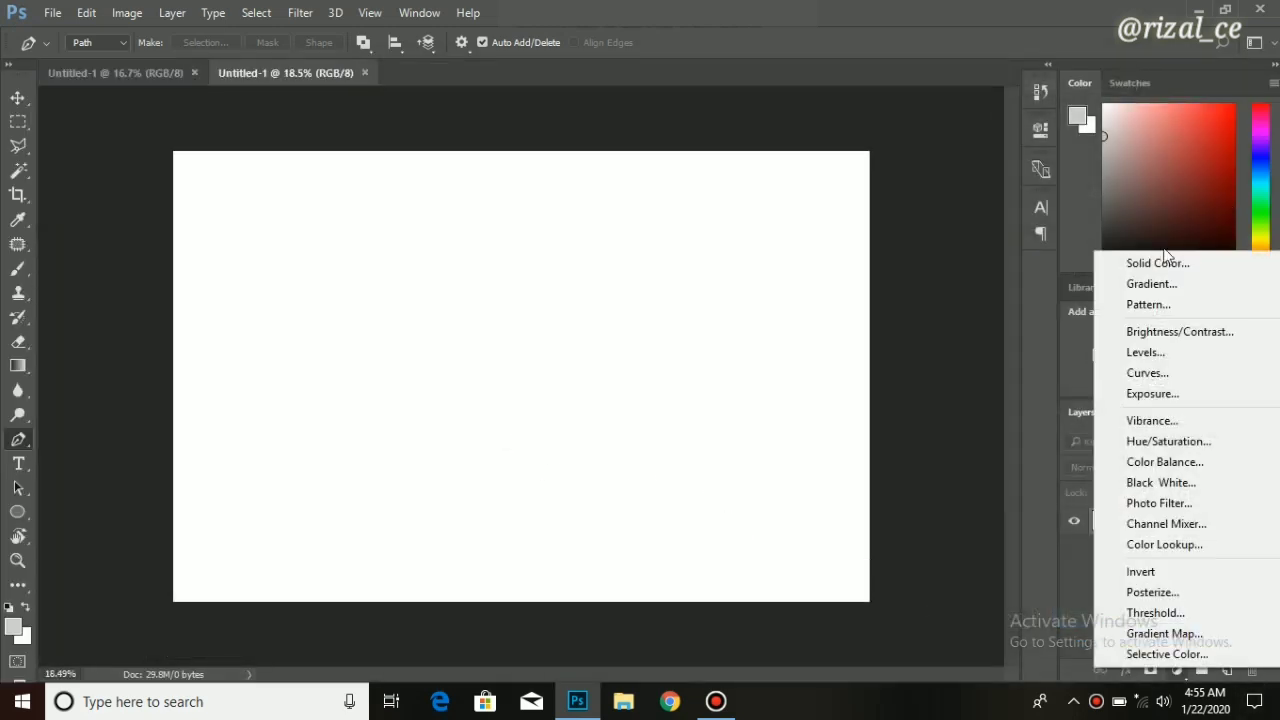
click(1146, 263)
text(000000)
key(Return)
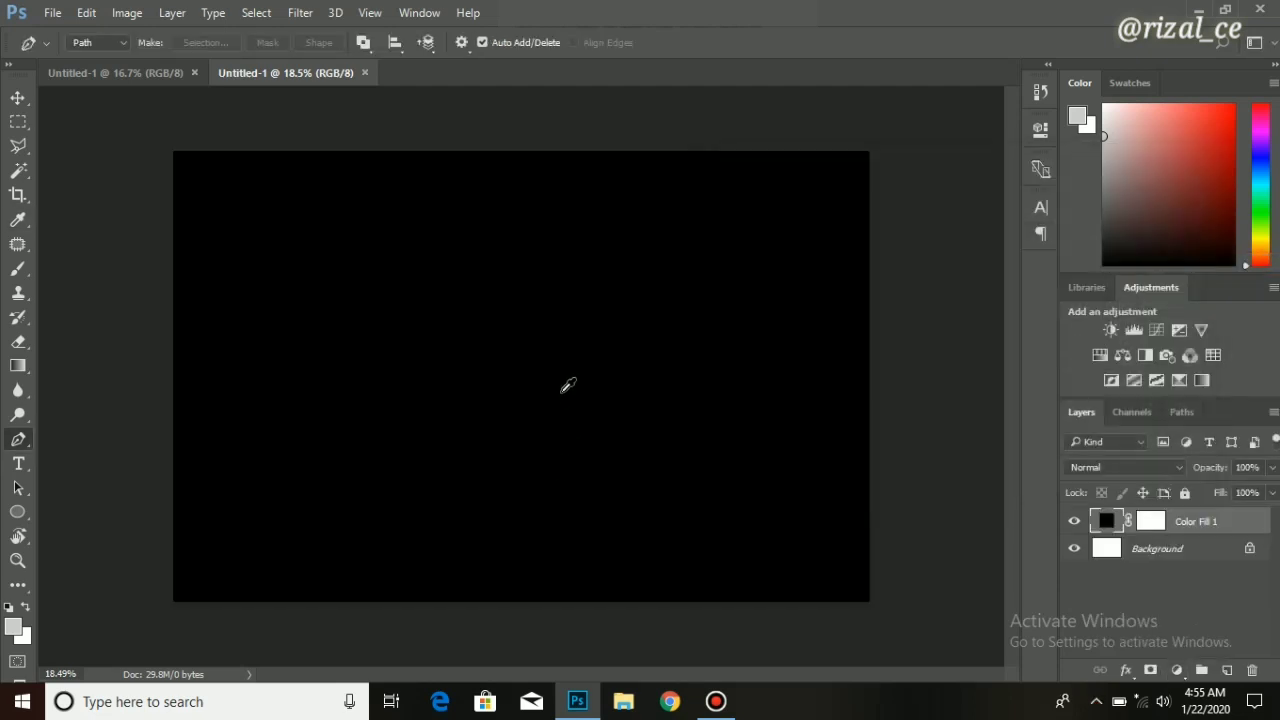
Add the text "herex" near the middle of the canvas at 30 pt in the Airstrike font.
click(18, 463)
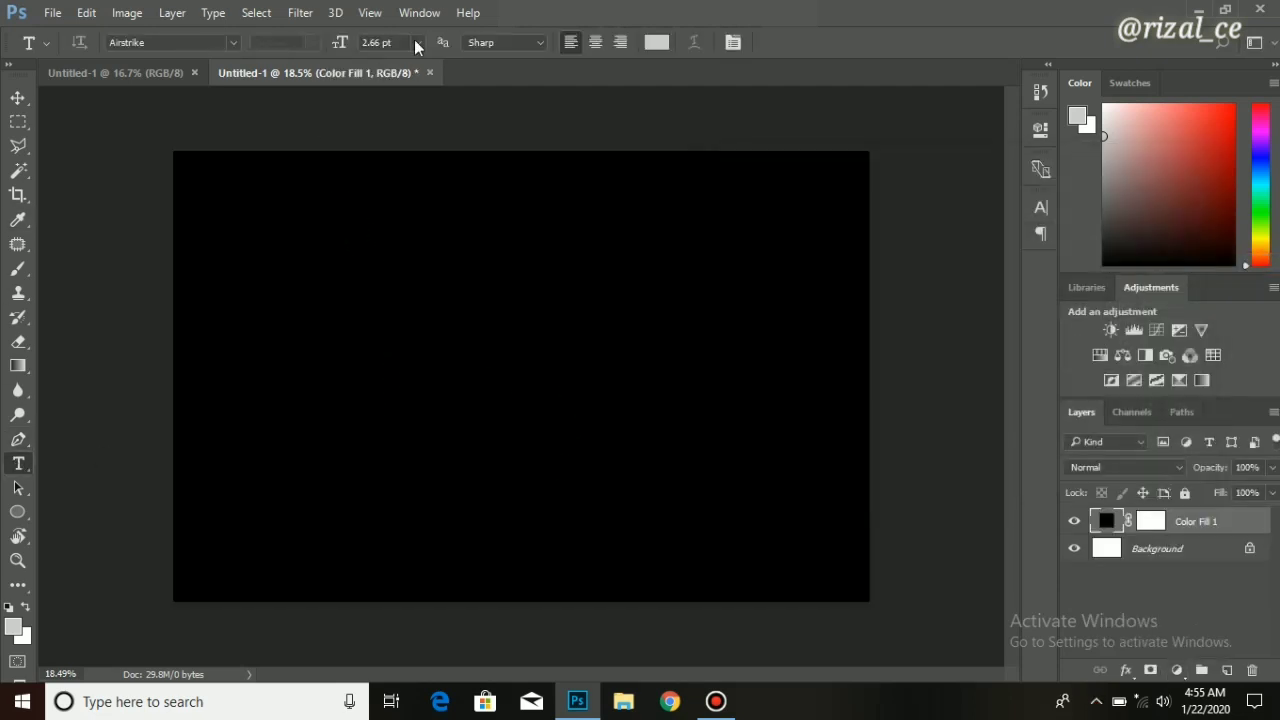
click(416, 44)
click(409, 292)
click(427, 356)
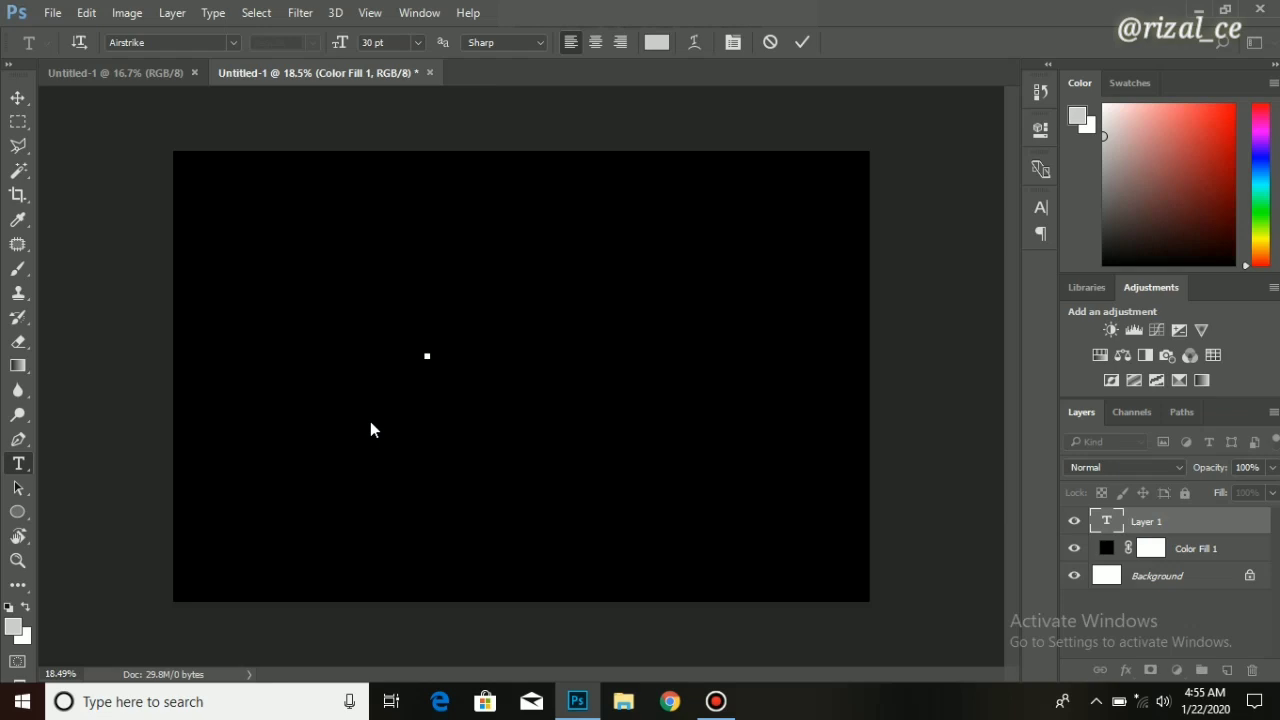
text(herex)
click(1146, 521)
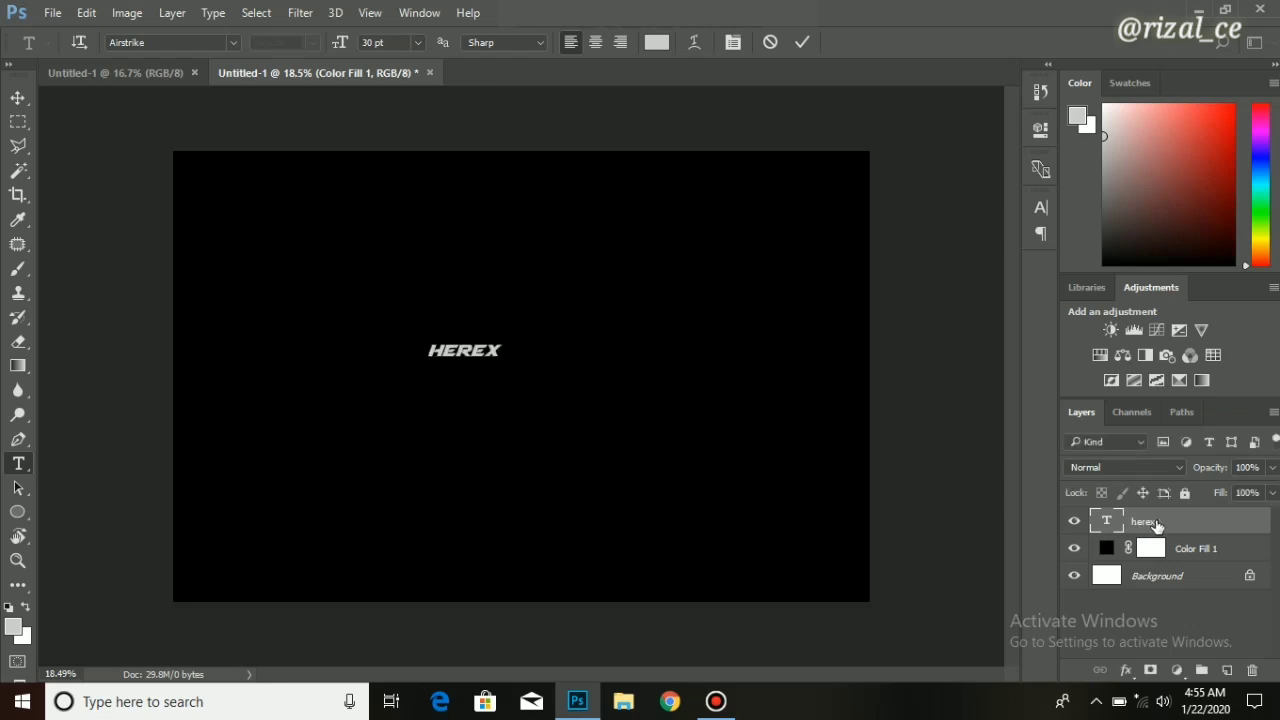
Enlarge the herex text to about four times its size and move it to the canvas centre.
key(ctrl+t)
drag(510, 364, 720, 480)
key(Return)
key(v)
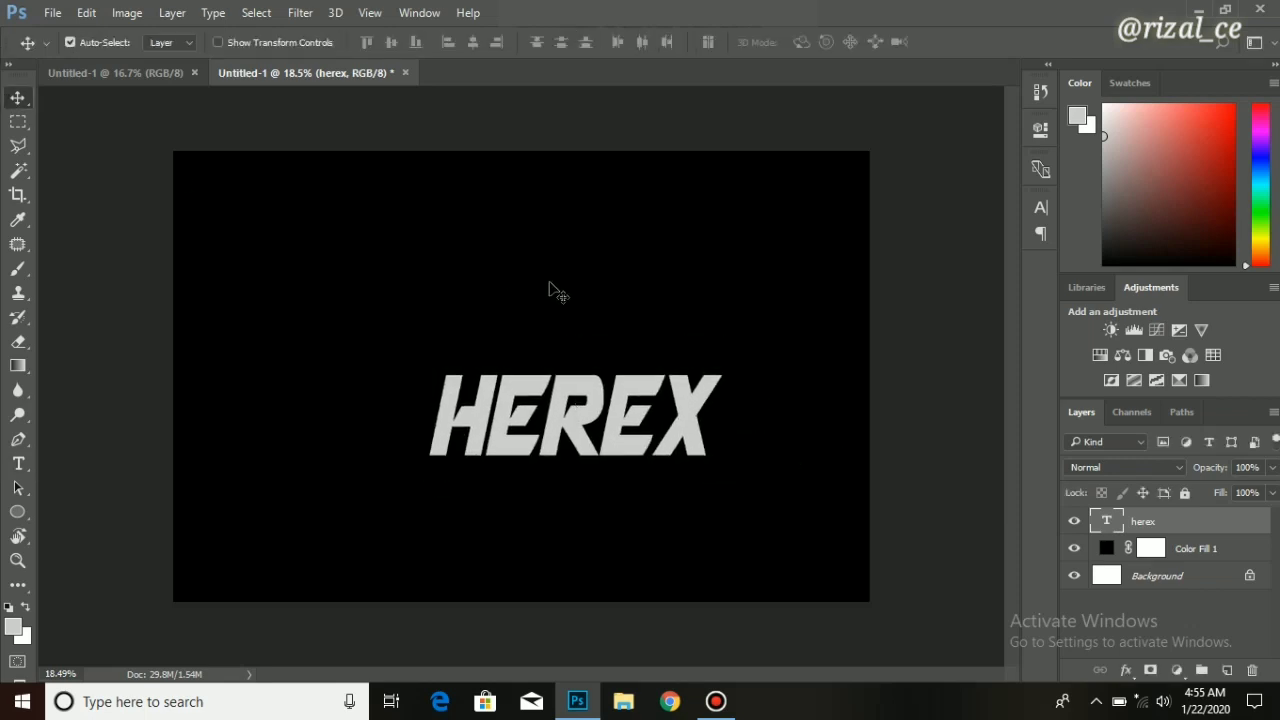
drag(520, 392, 465, 351)
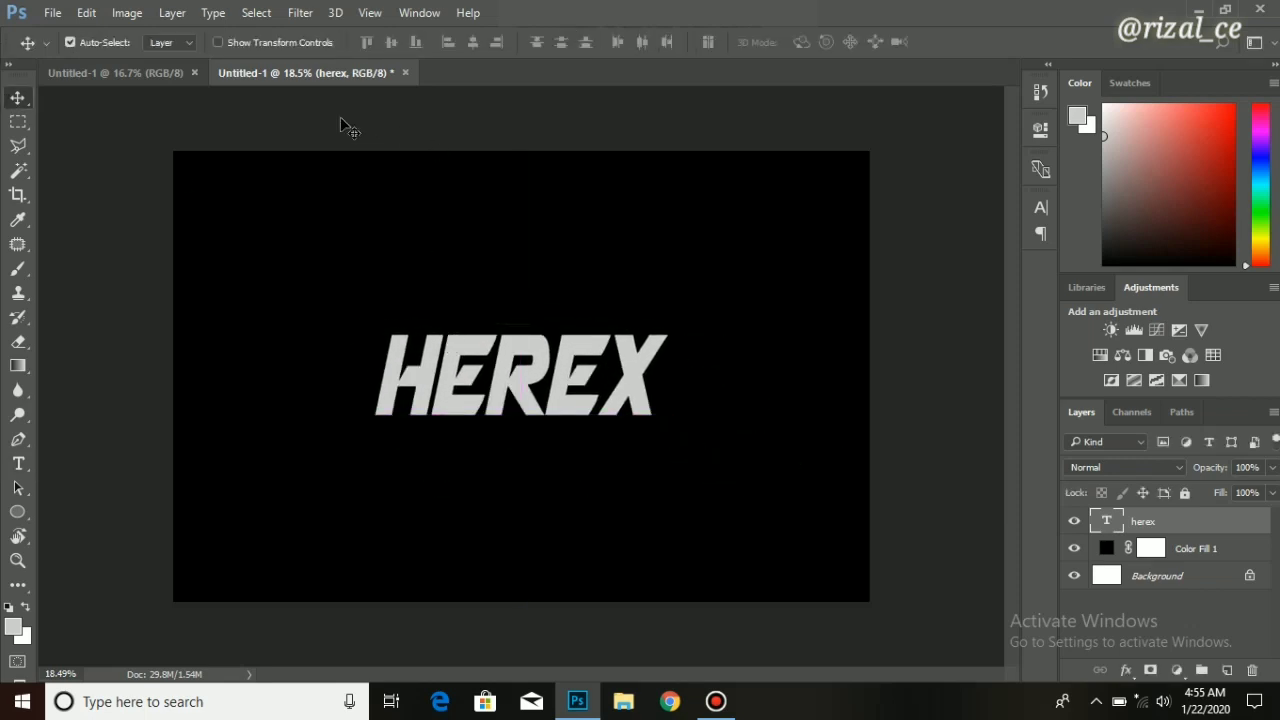
Change the font of the herex text to Paladins.
key(t)
double_click(704, 395)
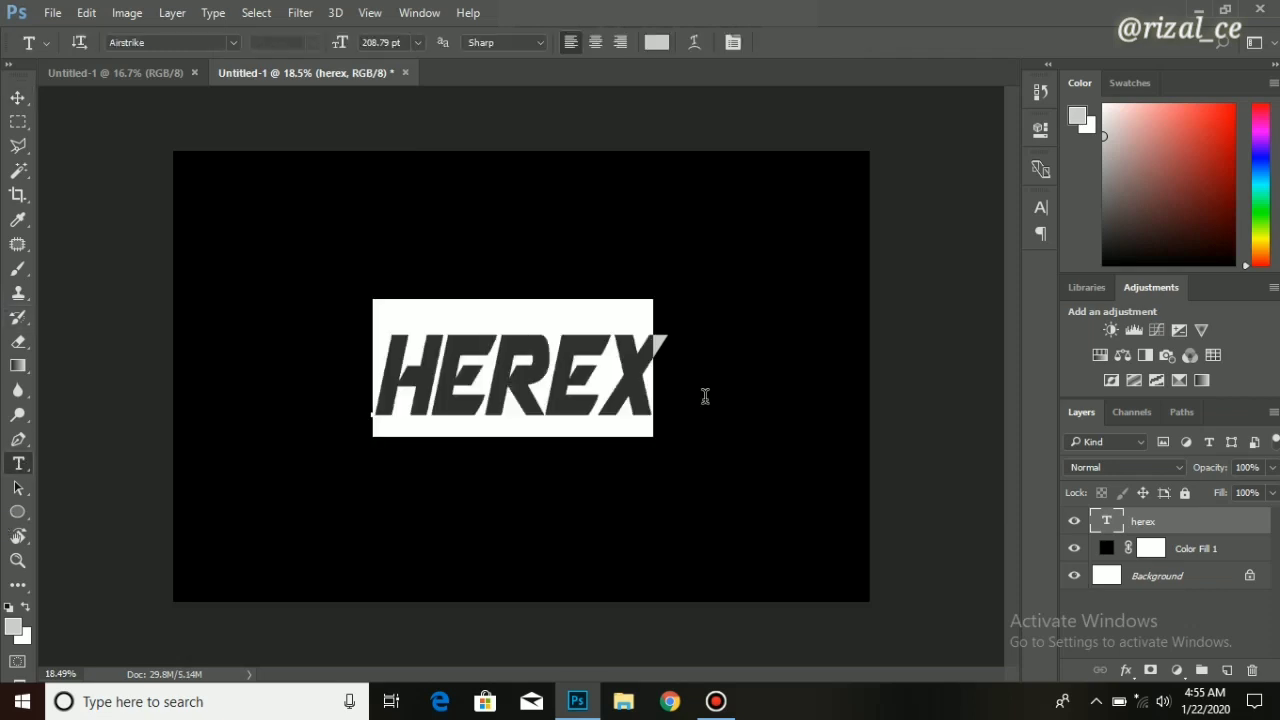
click(234, 43)
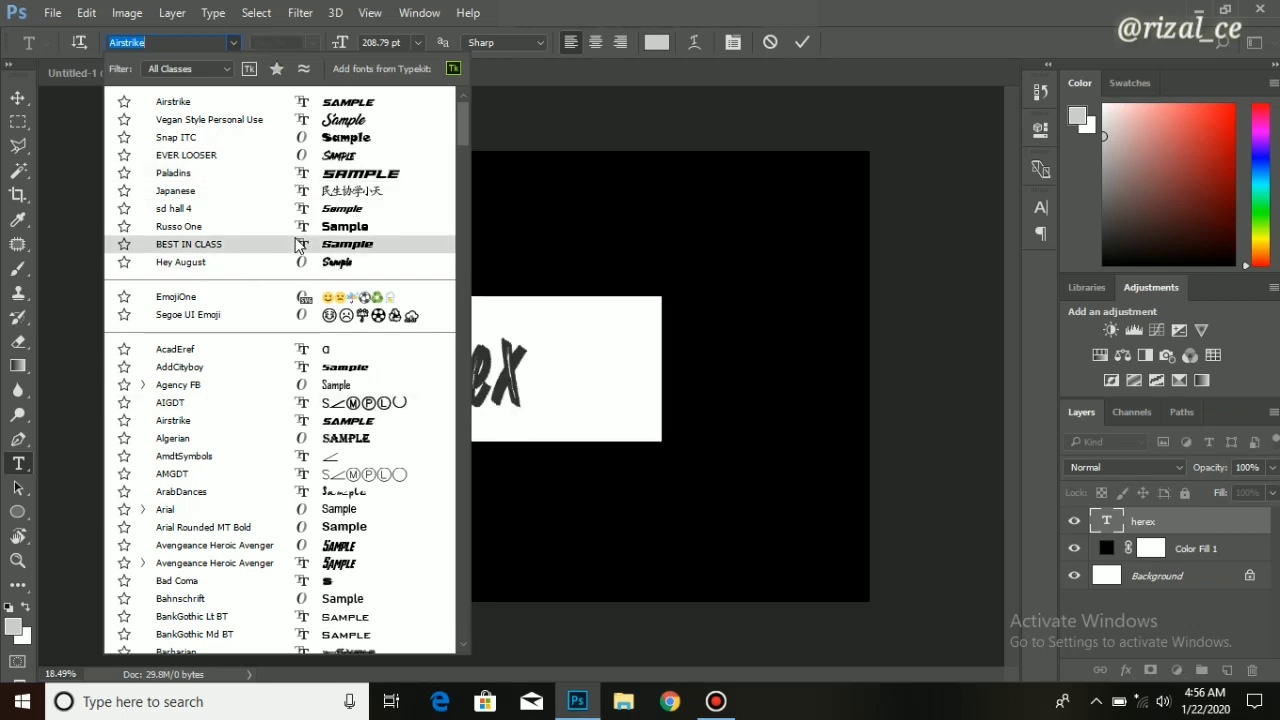
click(306, 174)
click(1232, 522)
scroll(600, 368, down, 2)
scroll(568, 360, up, 1)
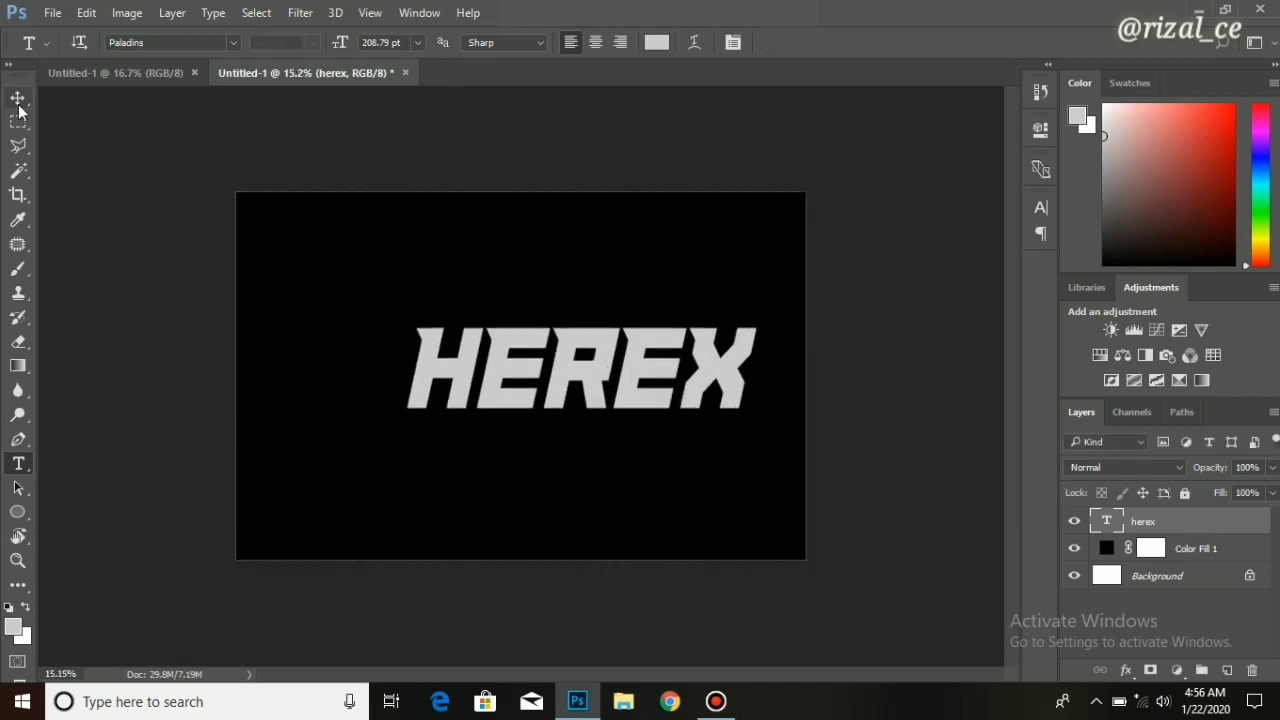
Move the herex text back towards the canvas centre and set its color to white.
click(18, 101)
drag(736, 387, 389, 347)
click(18, 463)
double_click(767, 388)
drag(342, 385, 743, 374)
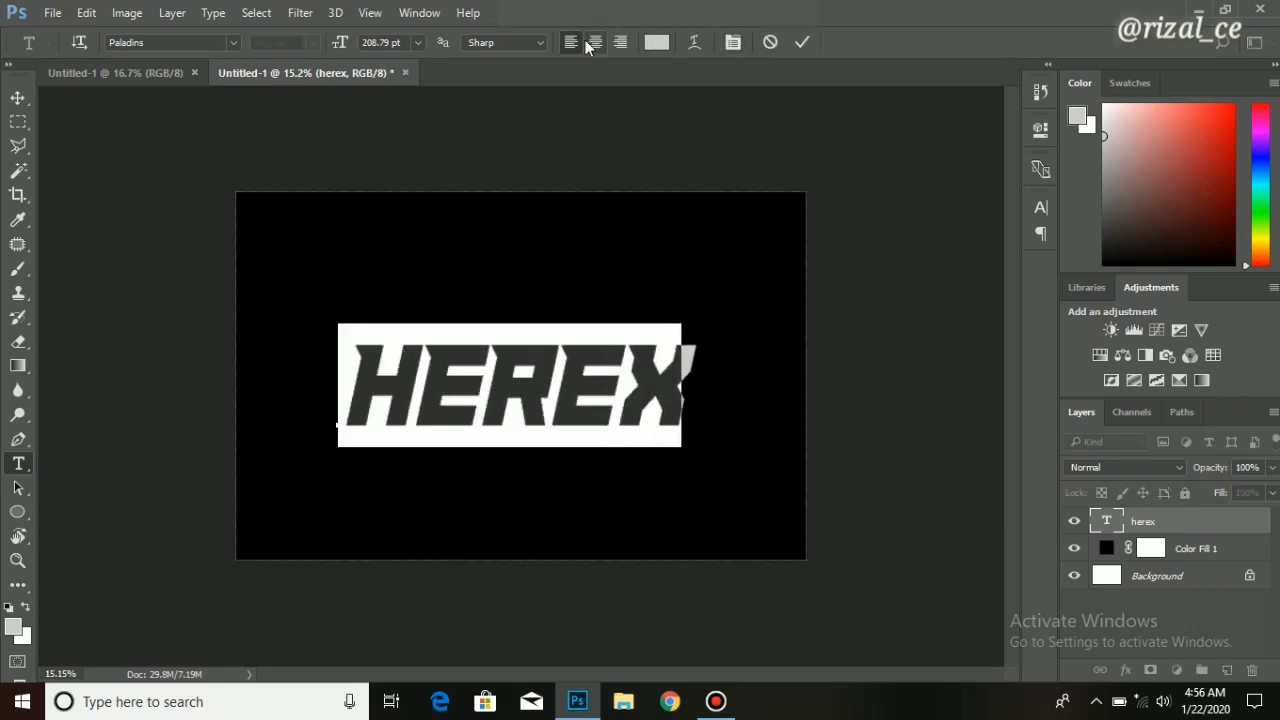
click(656, 42)
drag(738, 226, 696, 131)
key(Return)
scroll(527, 430, up, 3)
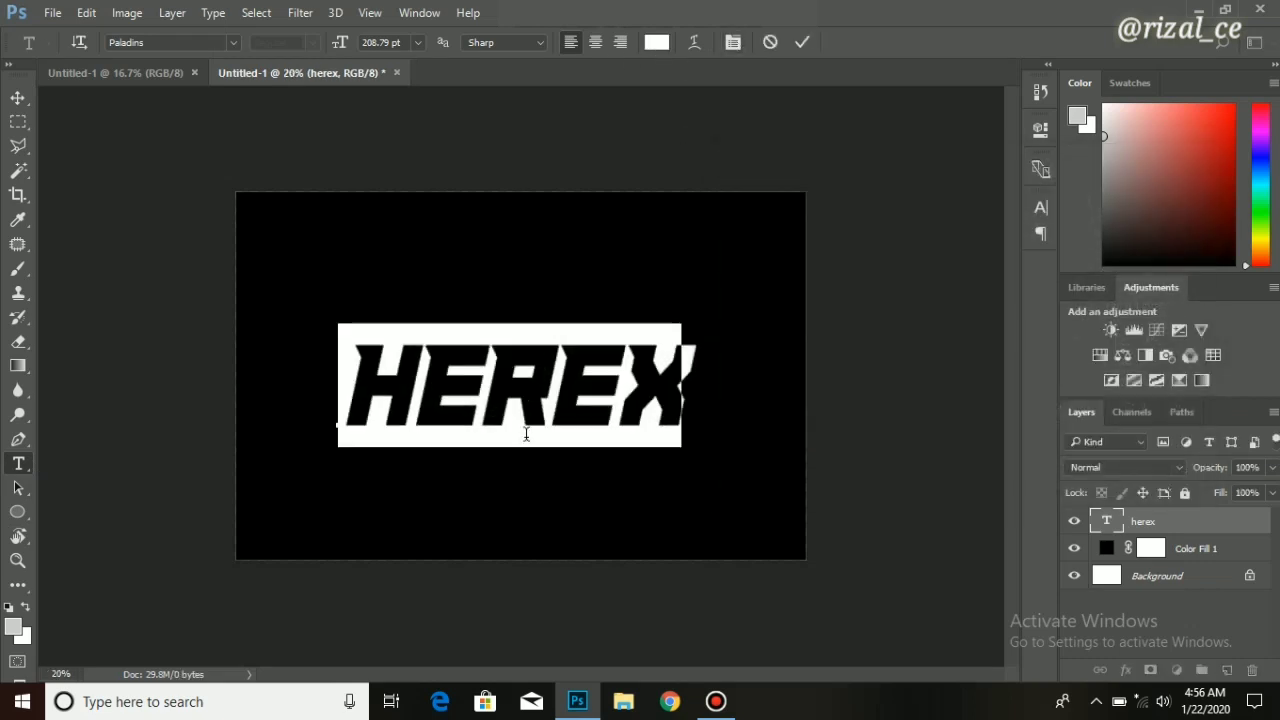
click(1146, 521)
Scale the herex text down slightly and recentre it on the canvas.
scroll(351, 254, down, 2)
scroll(630, 372, up, 1)
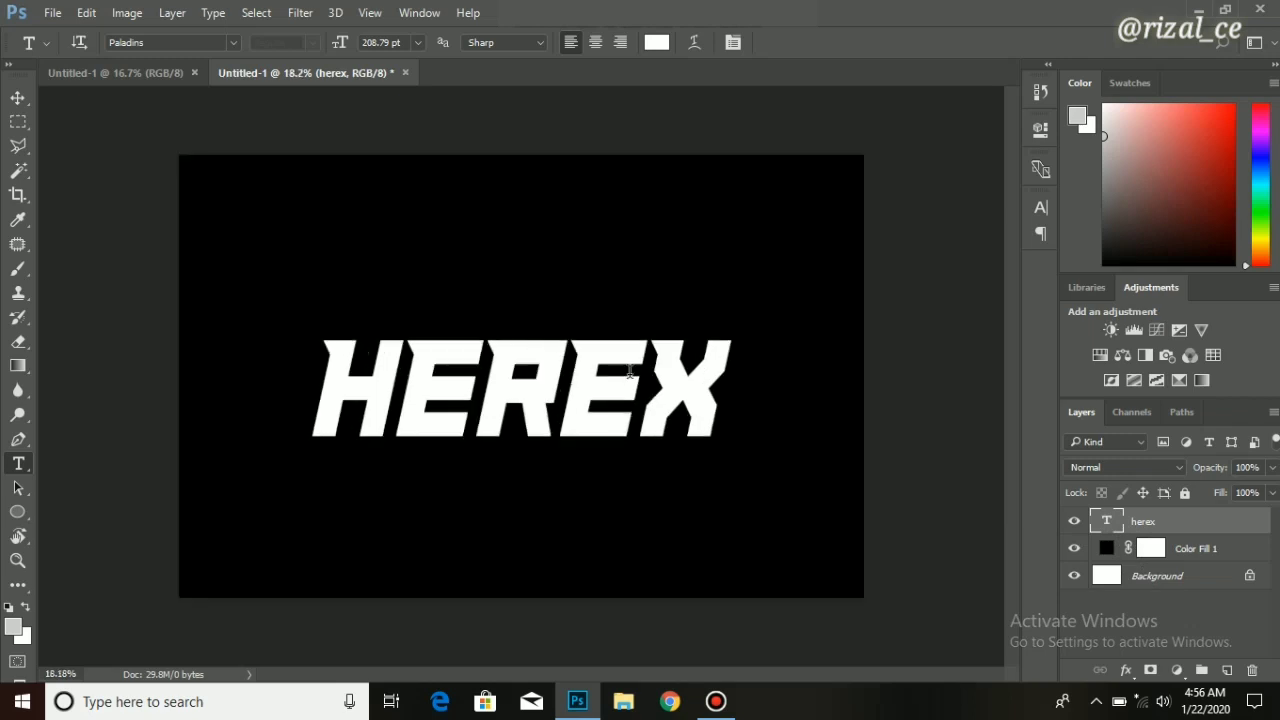
drag(734, 466, 680, 414)
click(16, 101)
drag(532, 378, 548, 377)
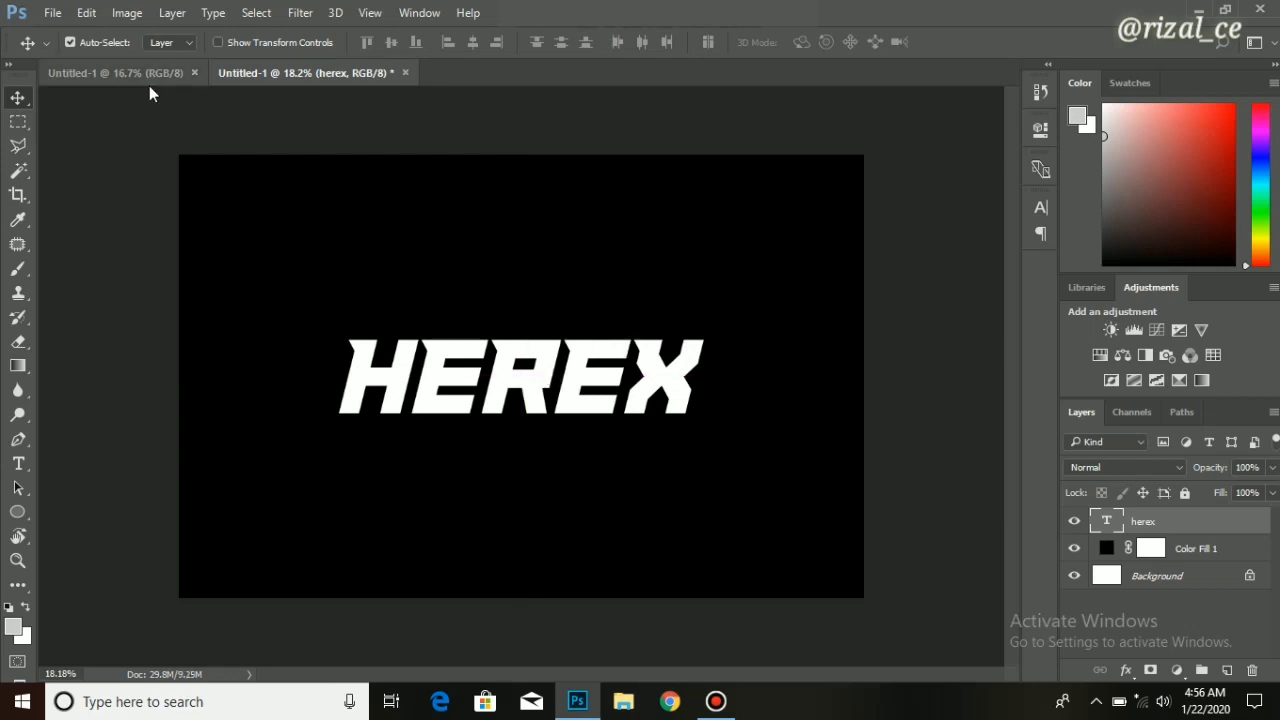
Try the Bad Coma font on the herex text and retype the word as HEREX in capitals.
click(17, 465)
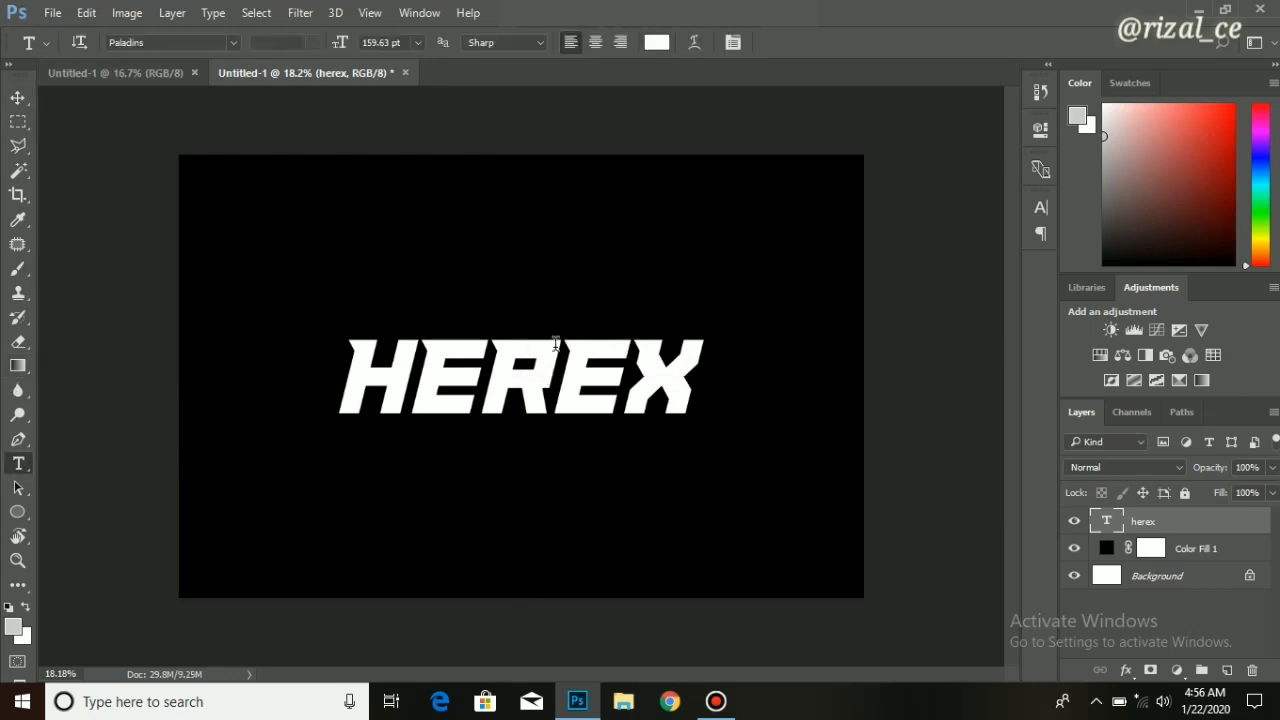
drag(387, 331, 706, 414)
click(232, 42)
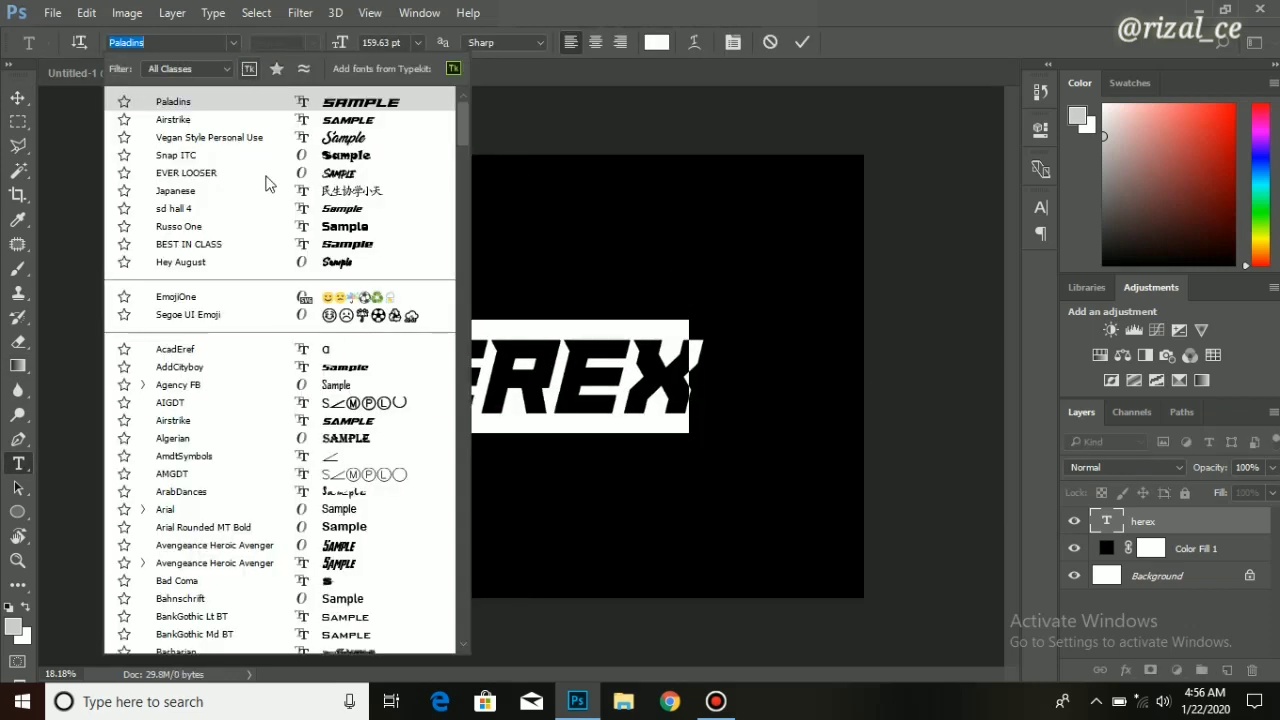
scroll(257, 365, down, 1)
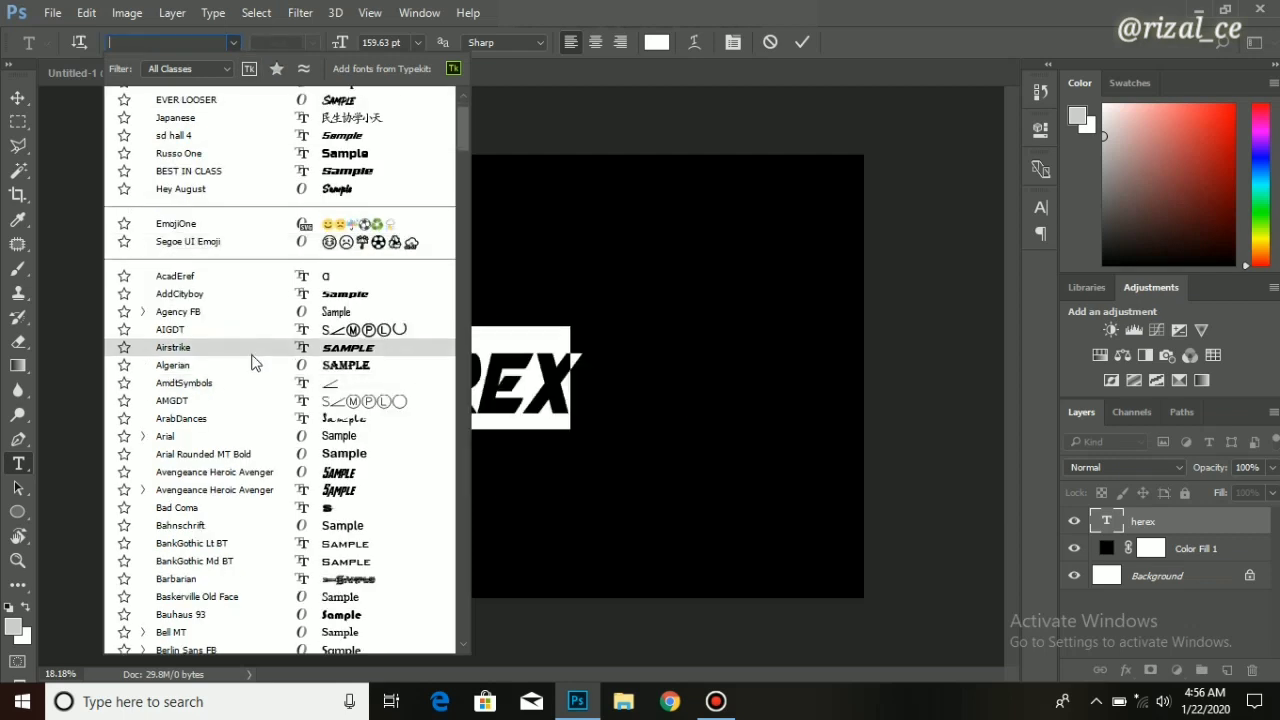
scroll(251, 360, down, 2)
click(242, 408)
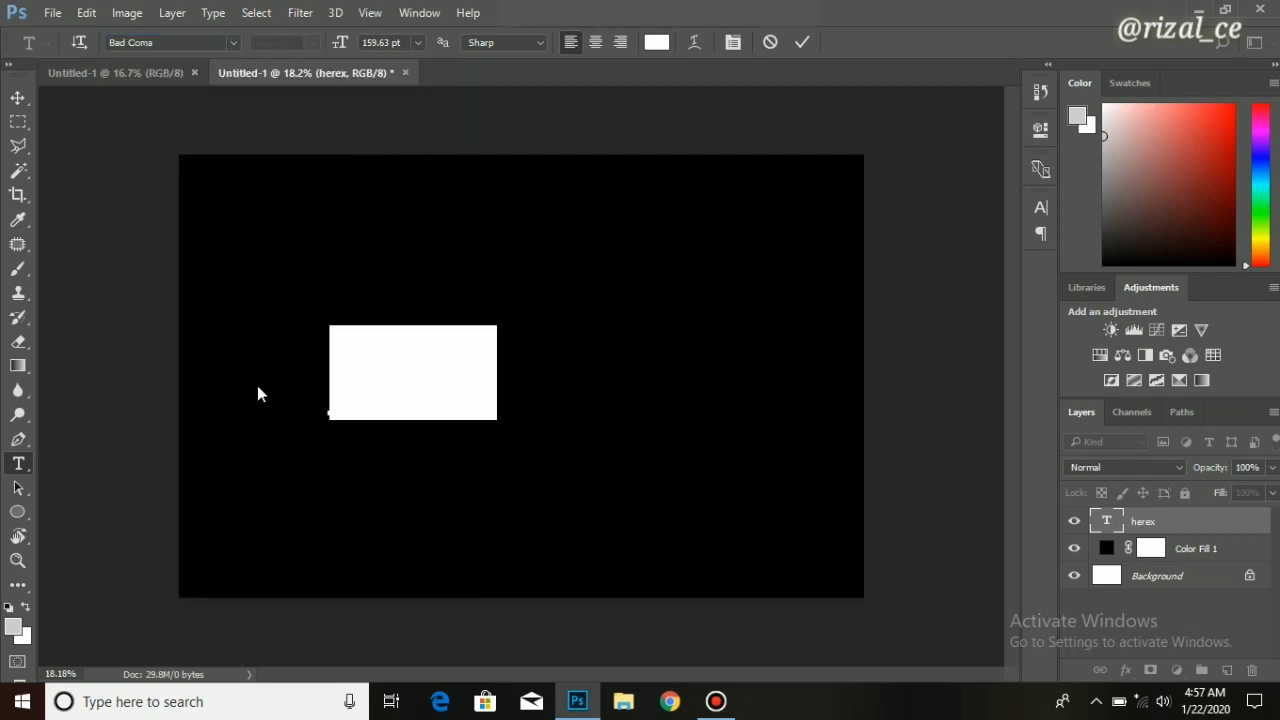
key(BackSpace)
text(herex)
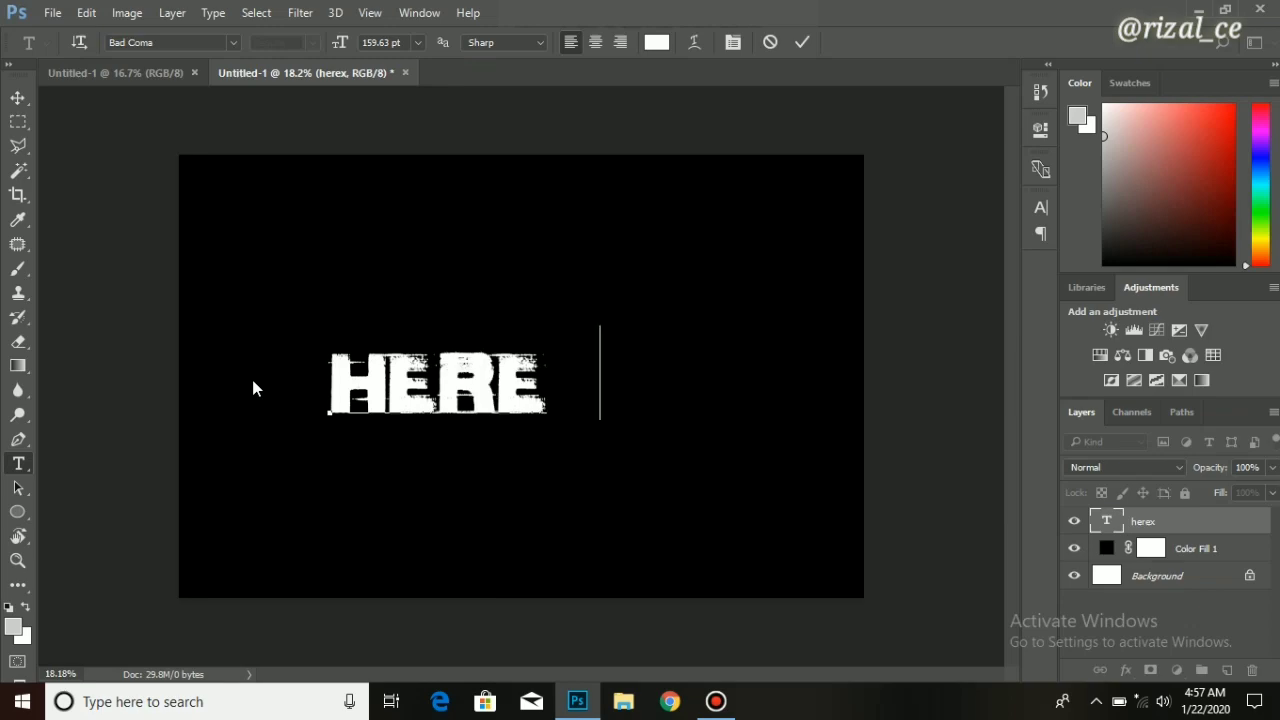
Set the font of the HEREX text to Gary Fisher.
drag(598, 385, 306, 352)
click(232, 42)
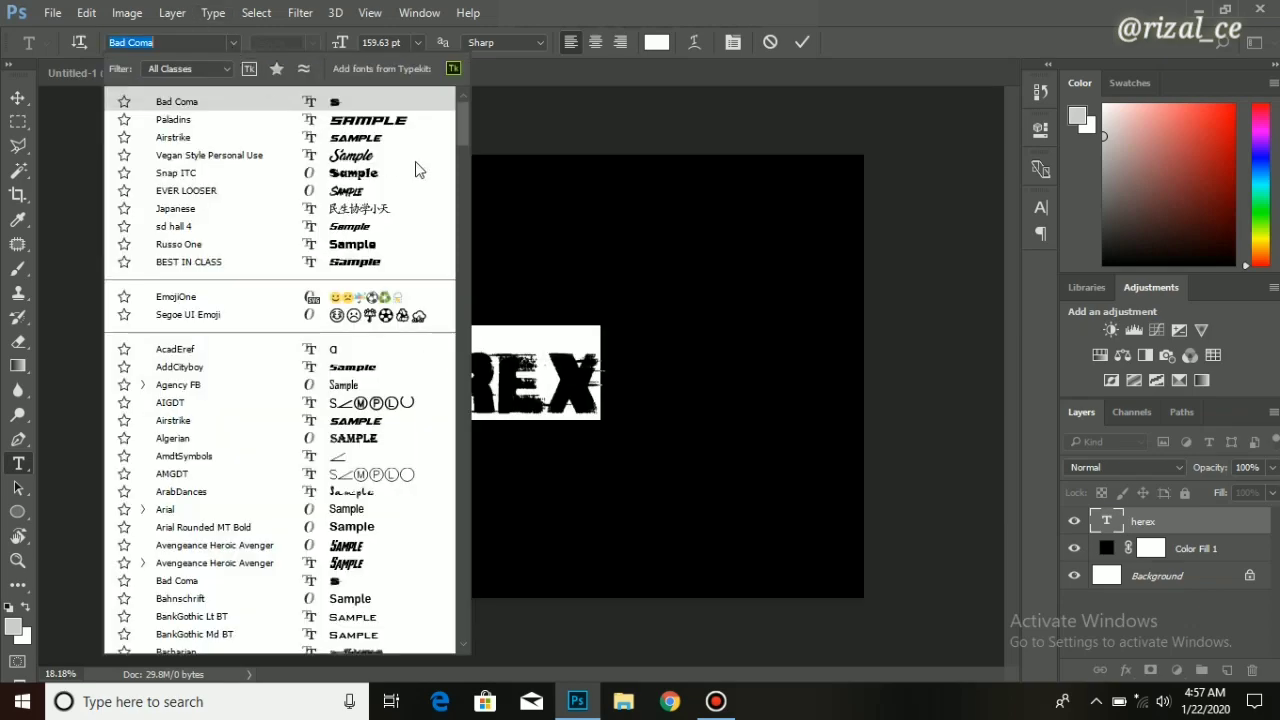
drag(458, 137, 457, 276)
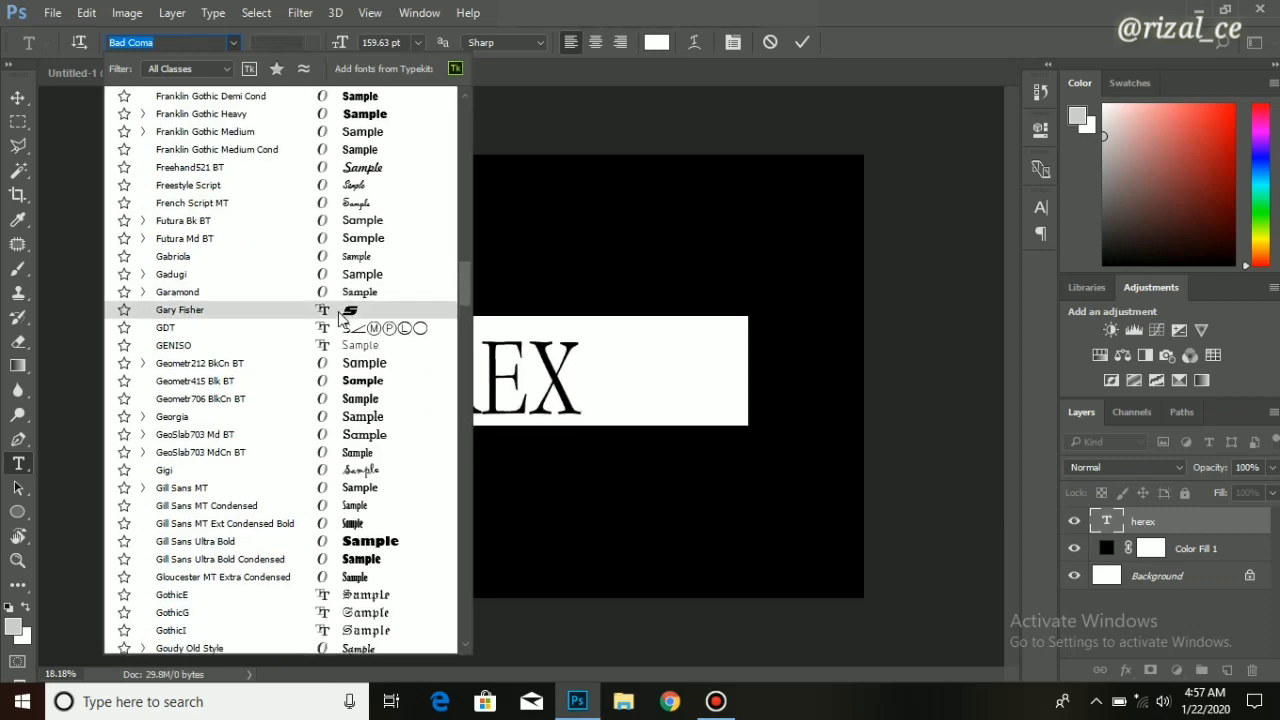
click(345, 310)
click(632, 373)
key(ctrl+Return)
Free-transform the HEREX text into a slanted shape that rises towards its right end.
key(ctrl+minus)
key(ctrl+minus)
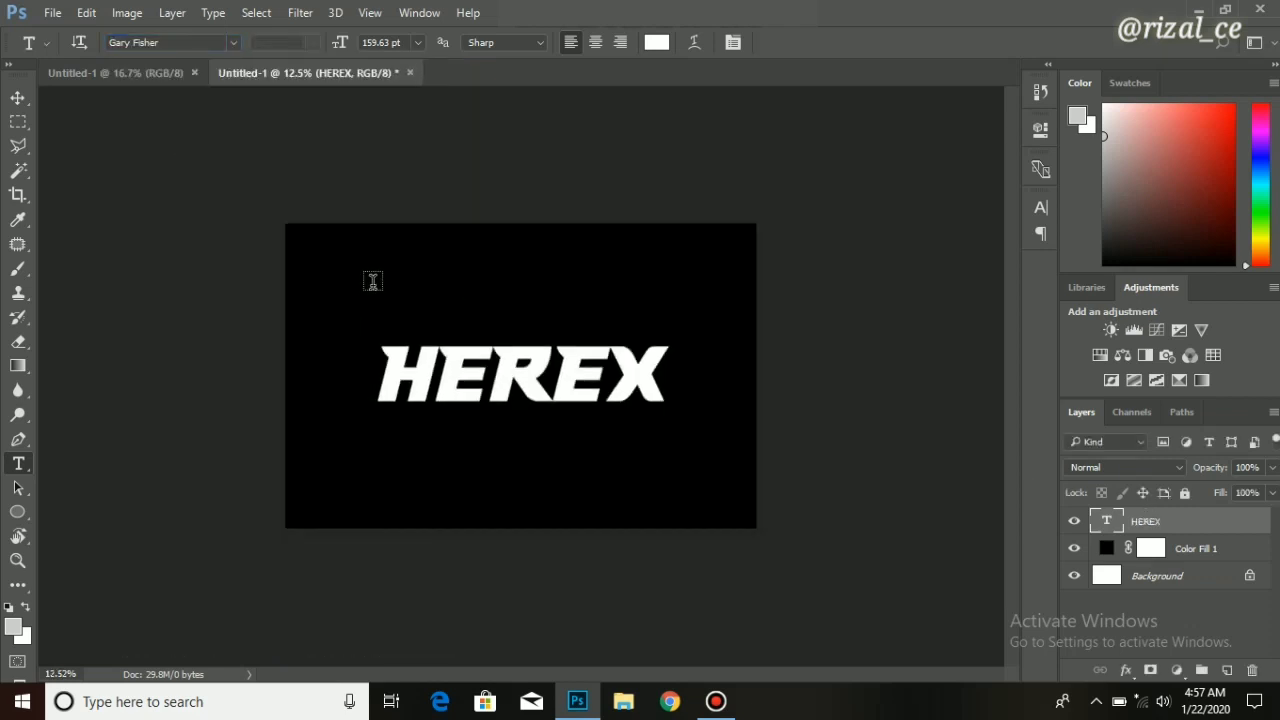
key(ctrl+plus)
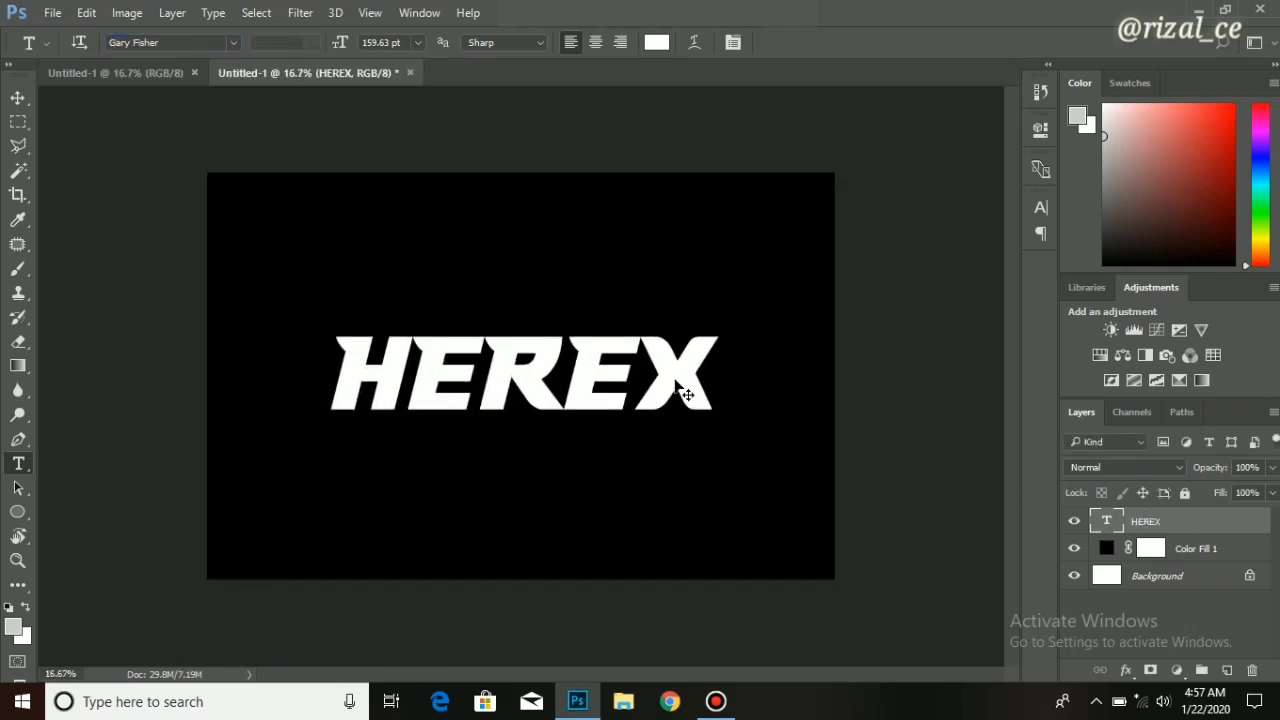
key(ctrl+t)
drag(731, 325, 727, 300)
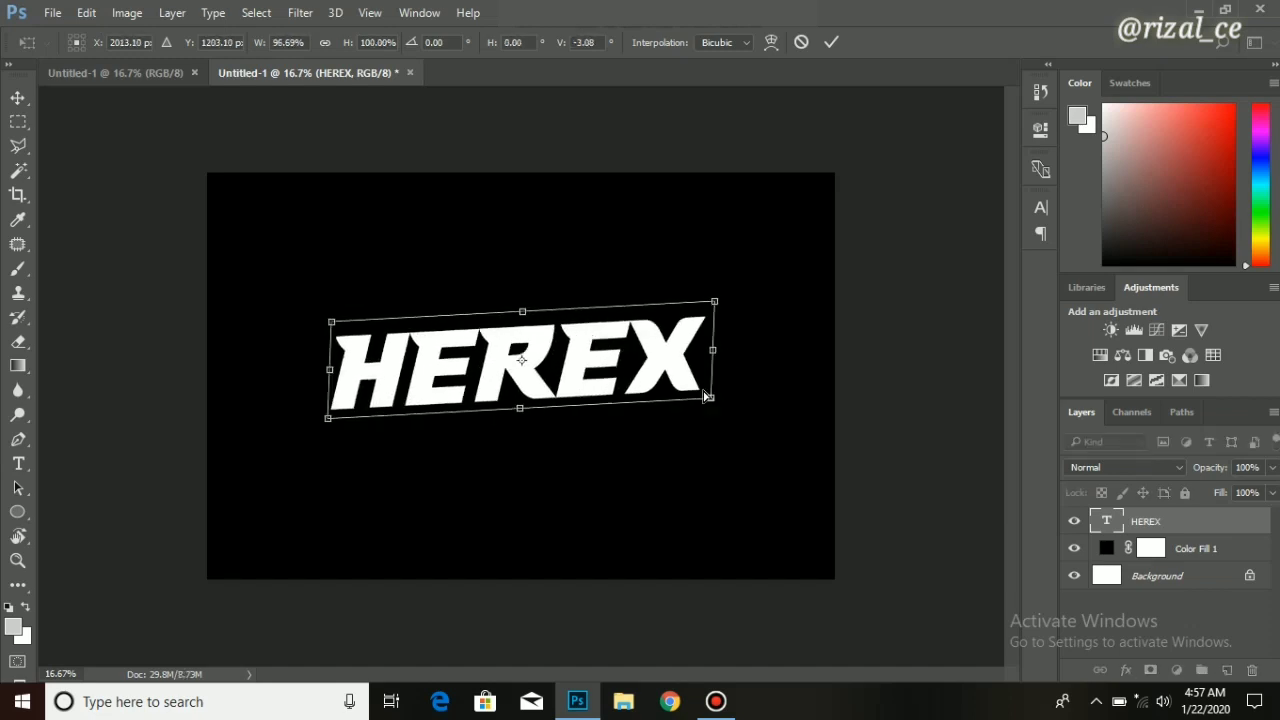
drag(725, 397, 698, 408)
mouse_move(717, 307)
mouse_down()
mouse_move(728, 288)
mouse_move(710, 304)
mouse_up()
key(Return)
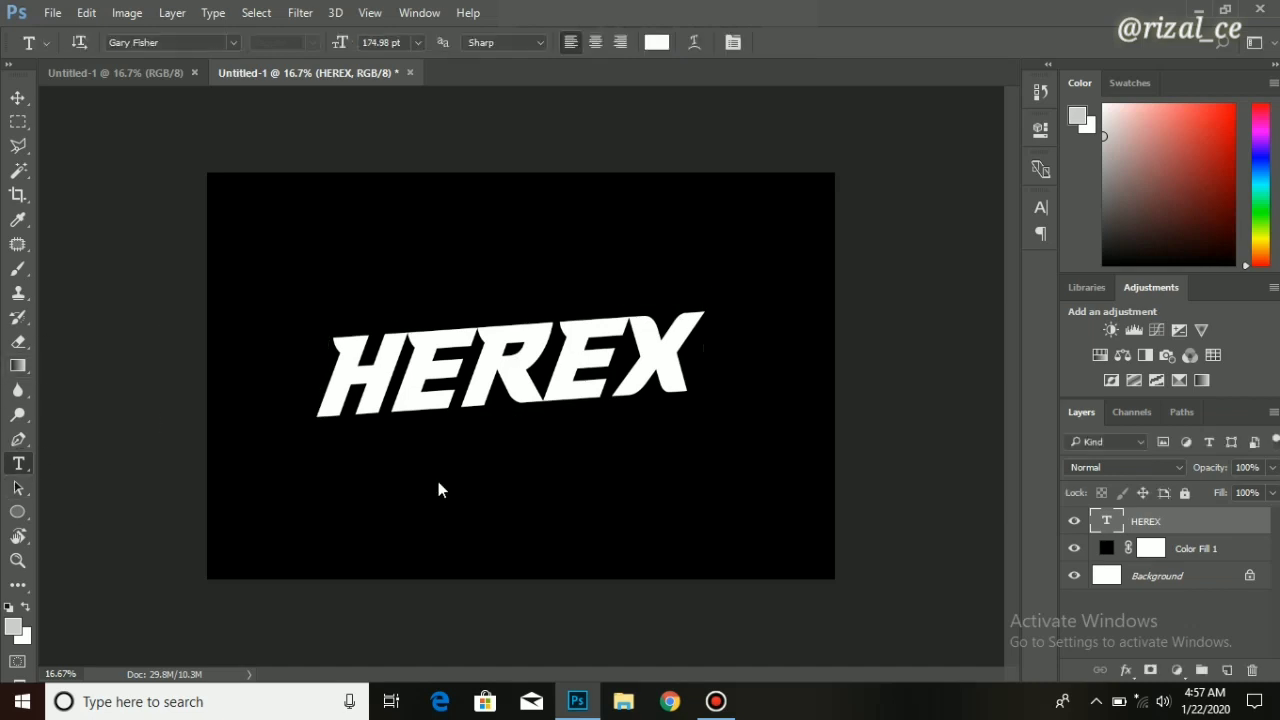
Duplicate the HEREX text directly below, change the copy to STOORY and shift it slightly left under the first word.
key(ctrl+0)
drag(729, 364, 128, 438)
text(ST)
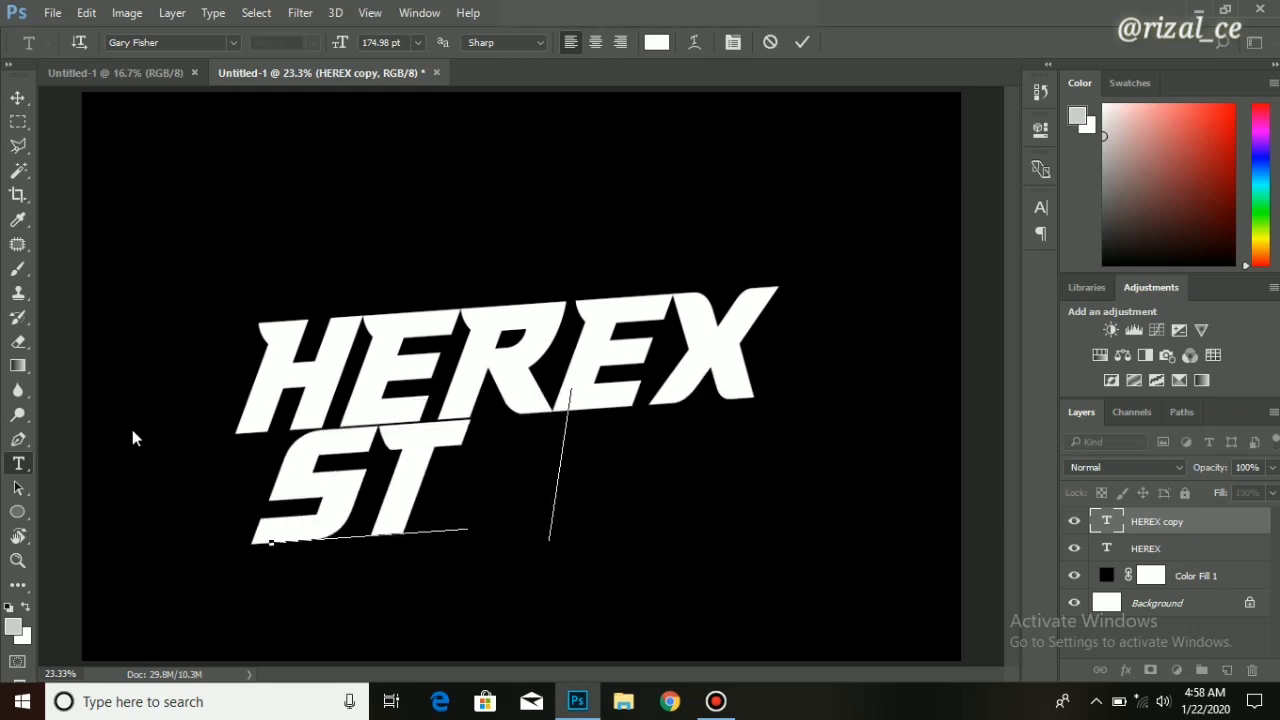
text(OOE)
key(BackSpace)
text(RY)
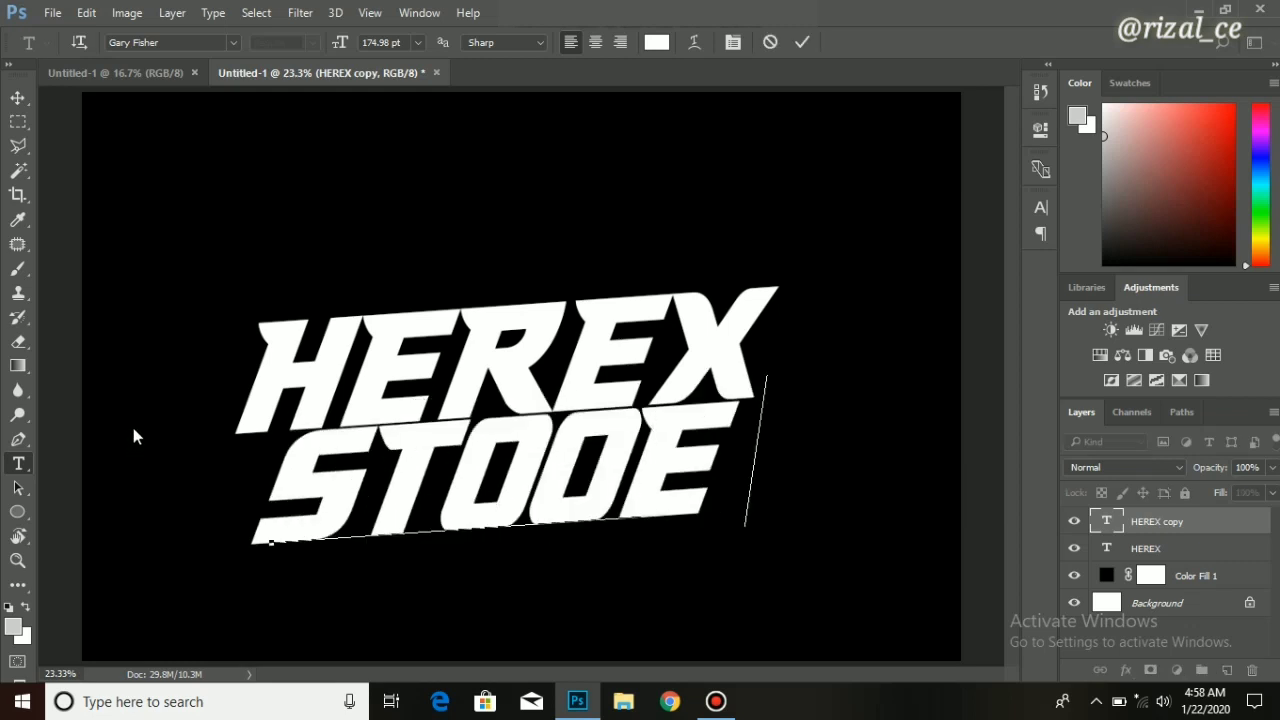
click(1178, 520)
key(ctrl+minus)
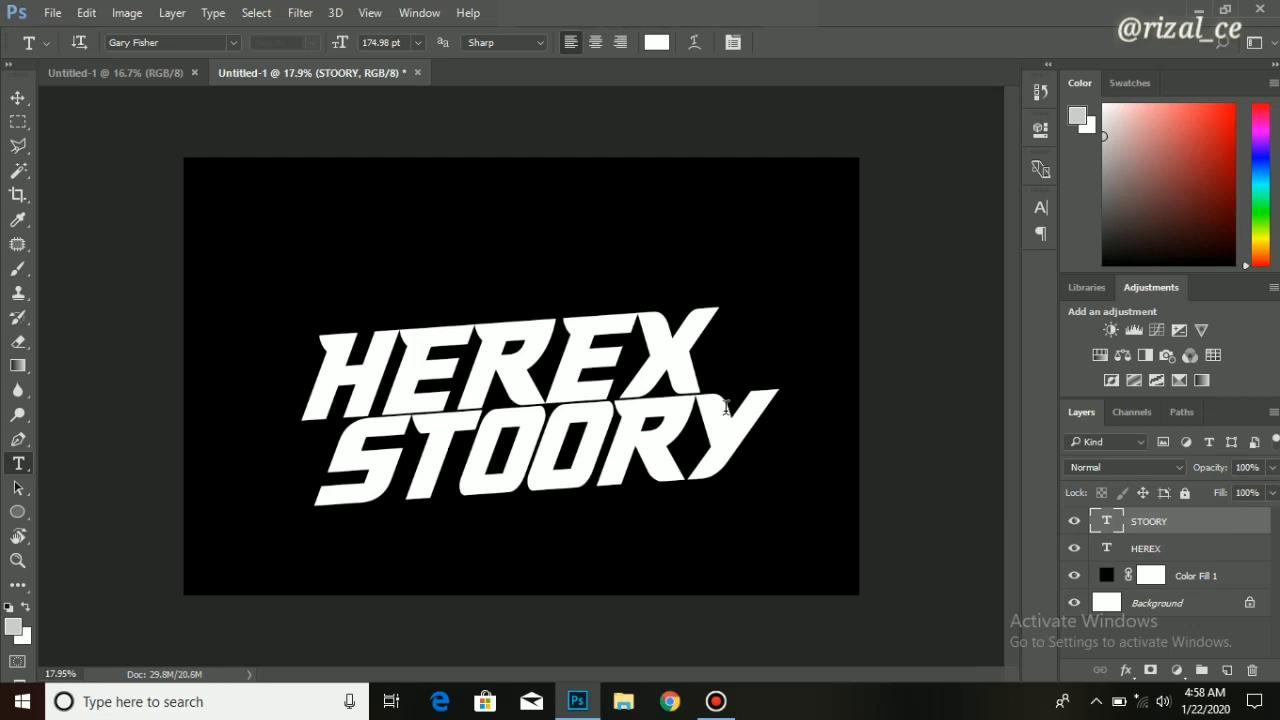
drag(733, 425, 722, 428)
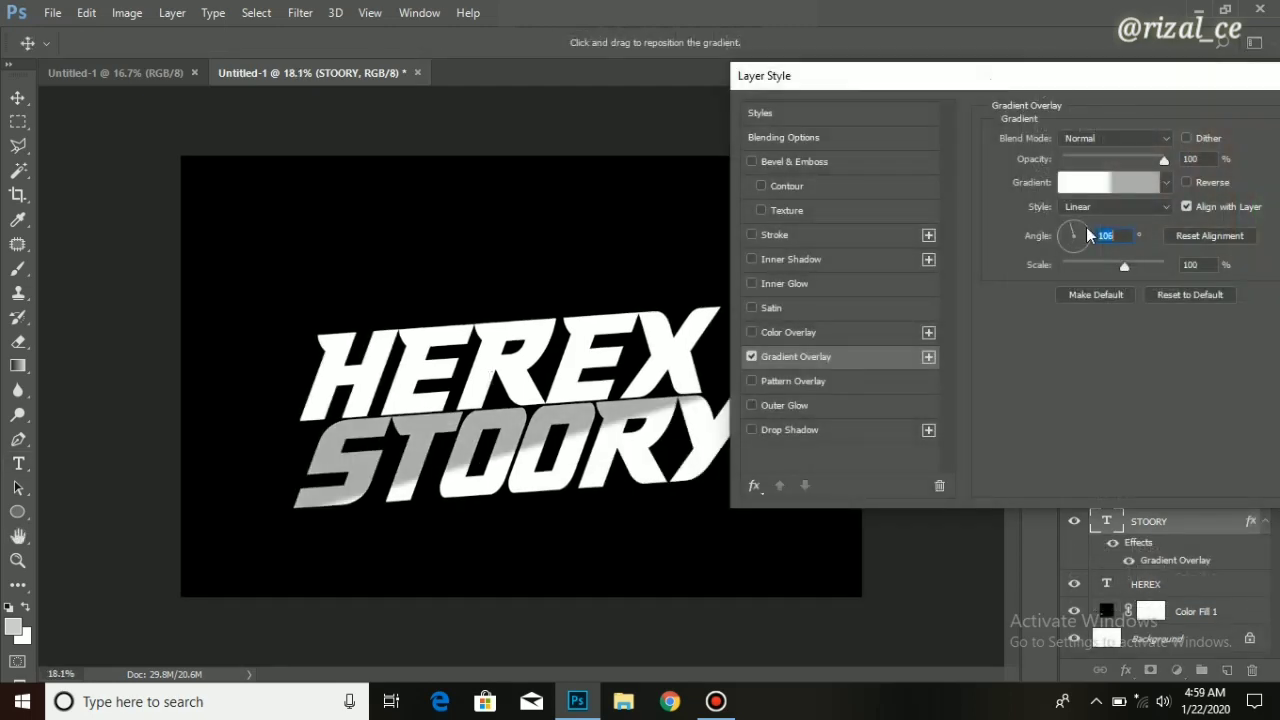
Set the angle of the STOORY text's linear gradient overlay to 98°.
drag(1086, 227, 1070, 245)
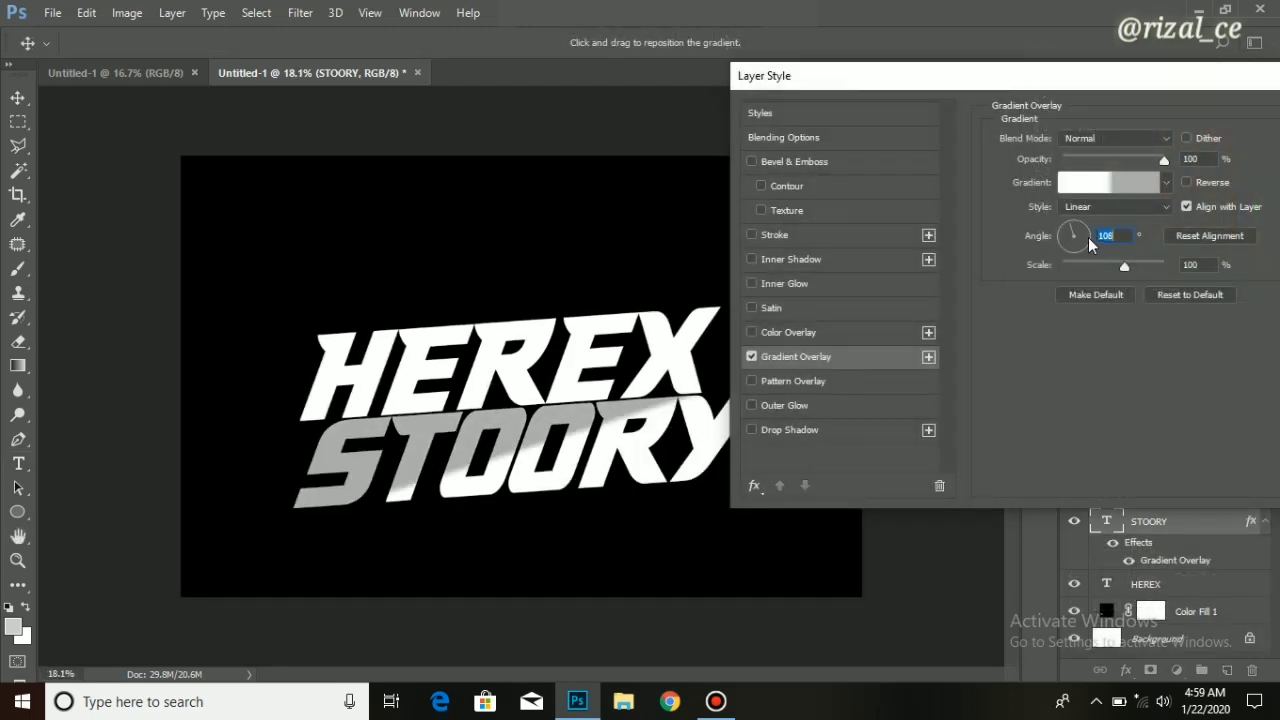
key(Down)
key(Down)
key(Down)
key(Down)
key(Down)
key(Down)
key(Down)
key(Down)
key(Down)
key(Down)
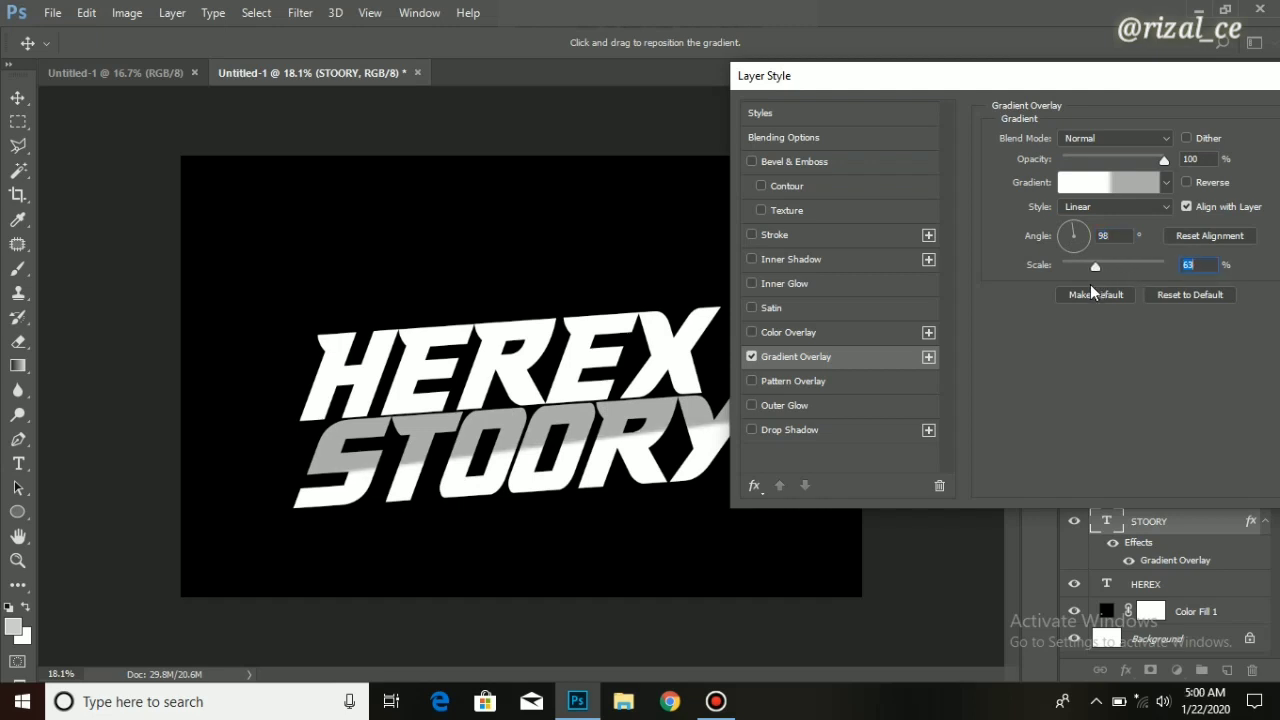
Set the scale of the STOORY gradient overlay to 95% in Normal blend mode and apply the layer style.
key(shift+Up)
key(shift+Up)
key(shift+Up)
key(shift+Up)
key(shift+Up)
key(shift+Up)
key(shift+Up)
key(shift+Up)
key(shift+Up)
key(shift+Up)
key(shift+Up)
key(shift+Up)
key(shift+Up)
key(shift+Up)
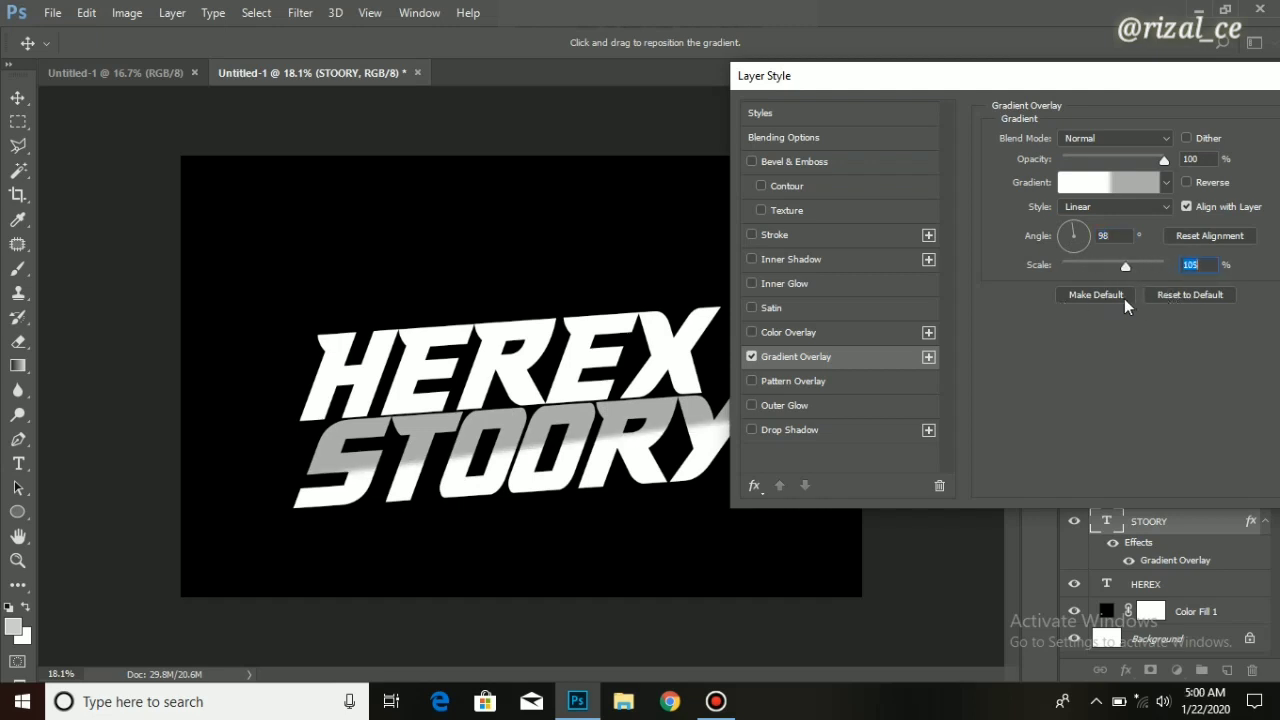
key(shift+Down)
click(1147, 143)
click(1147, 138)
drag(1100, 75, 918, 96)
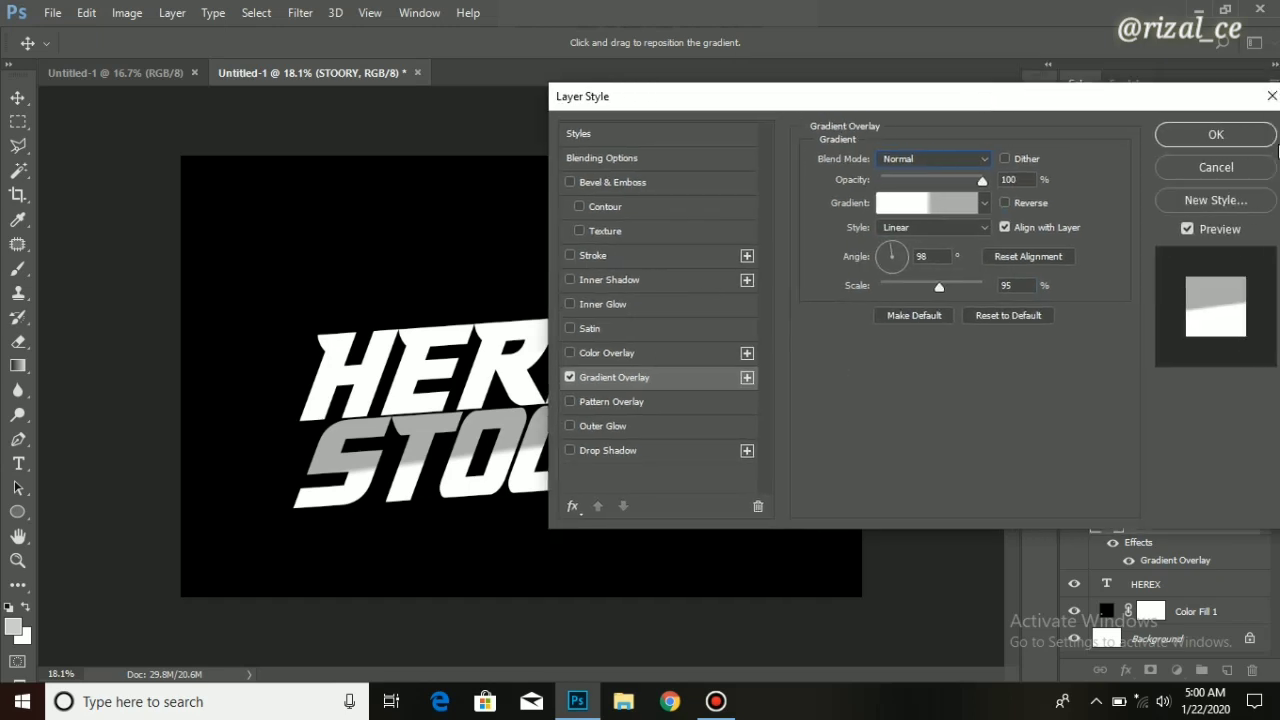
click(1216, 136)
Put the STOORY layer in its own group and give that group an 8 px white stroke positioned inside.
key(ctrl+g)
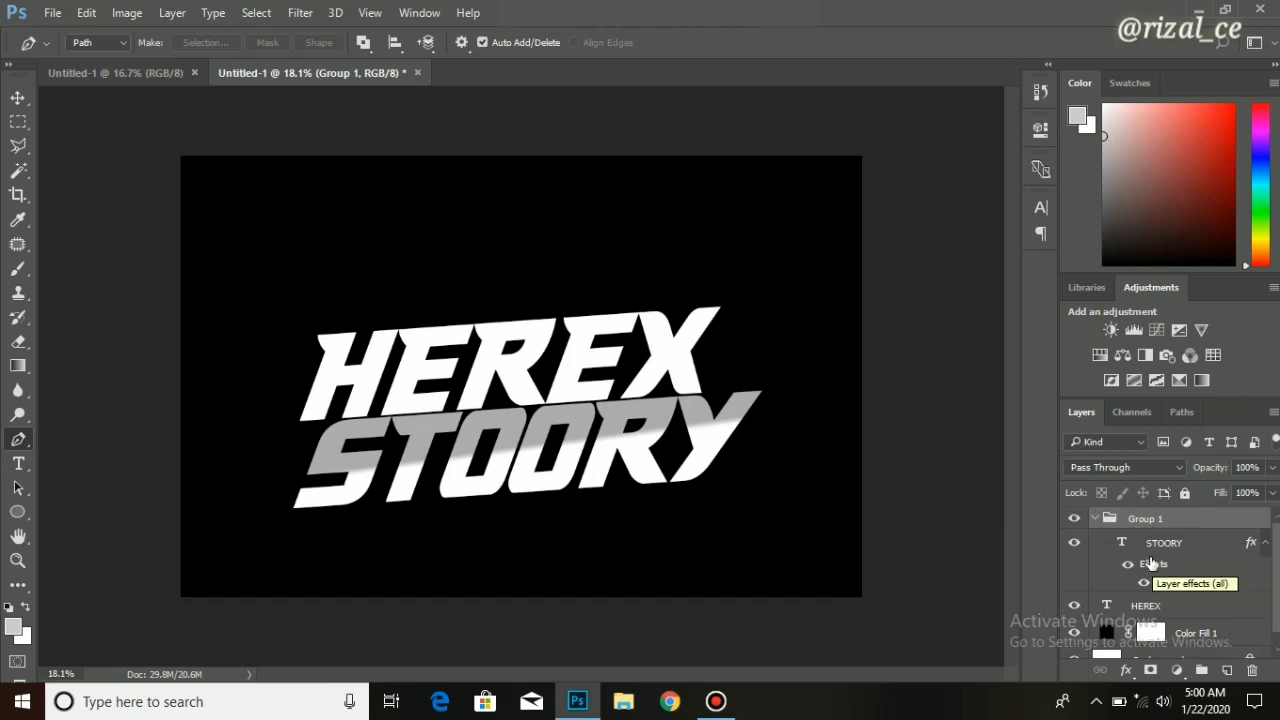
click(1125, 670)
click(1102, 497)
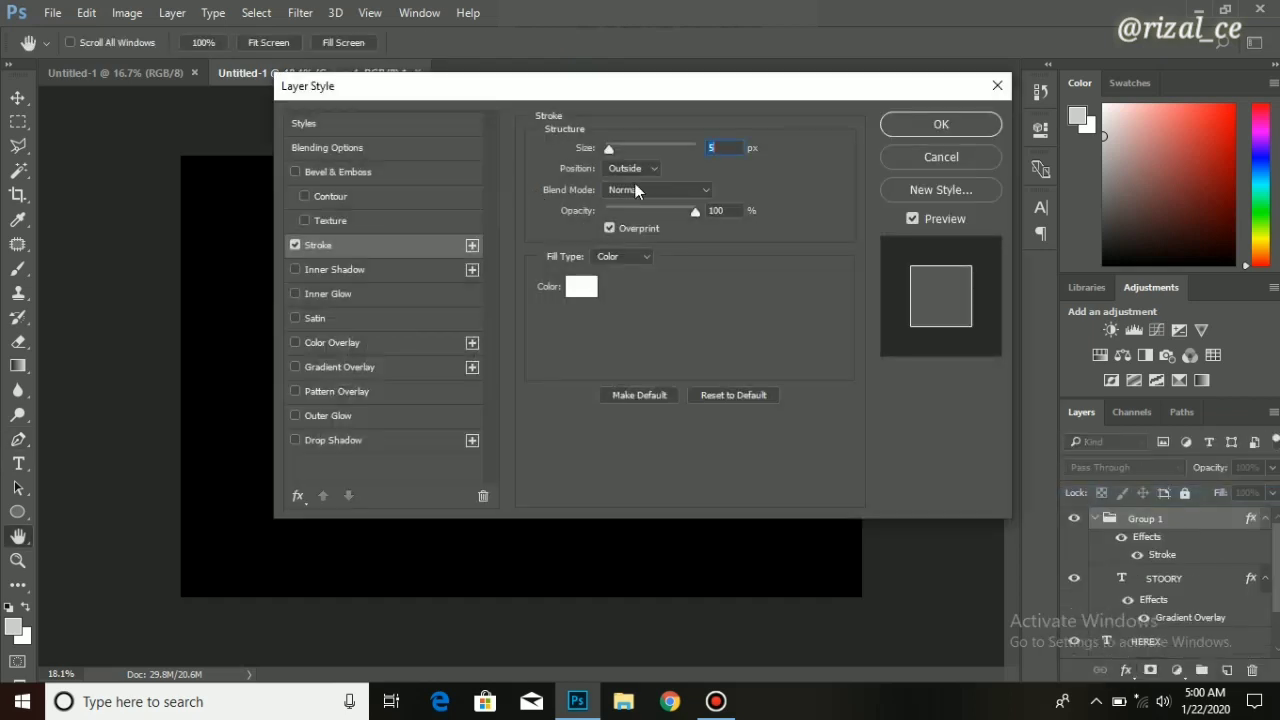
click(632, 168)
click(628, 186)
text(8)
key(Return)
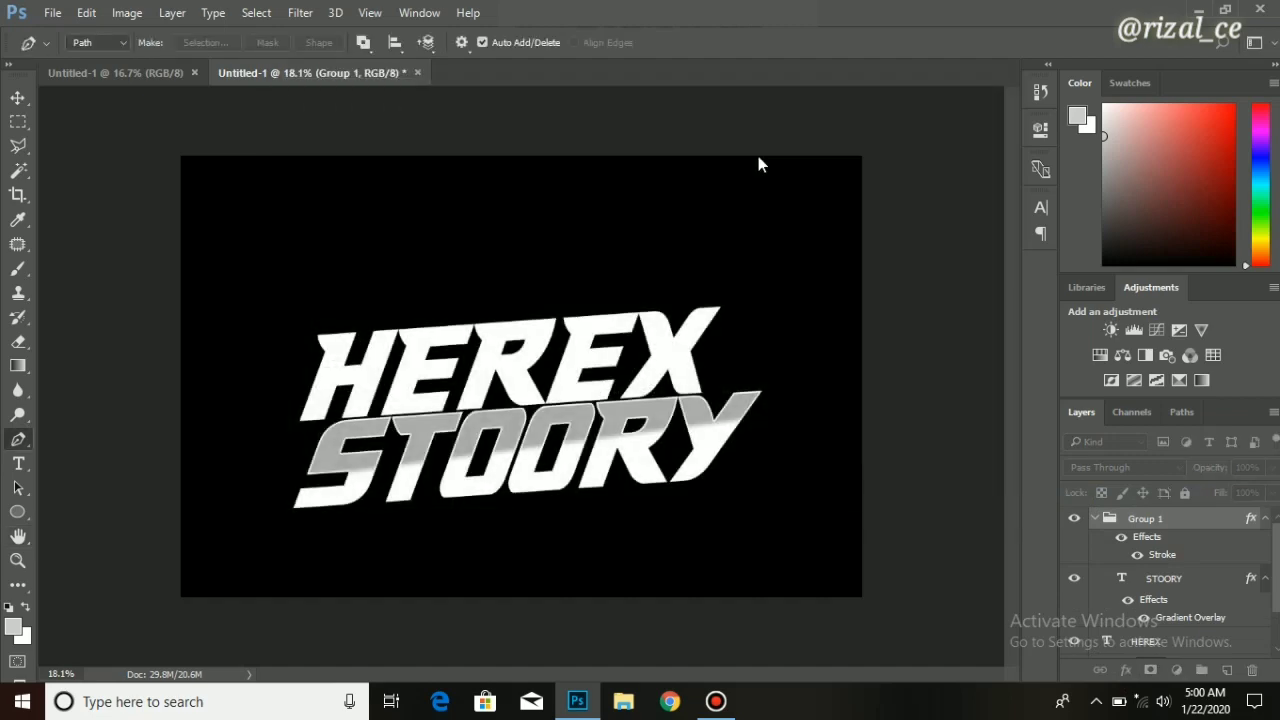
Thicken the inside stroke on the STOORY group to 12 px.
scroll(500, 380, down, 1)
scroll(424, 444, up, 6)
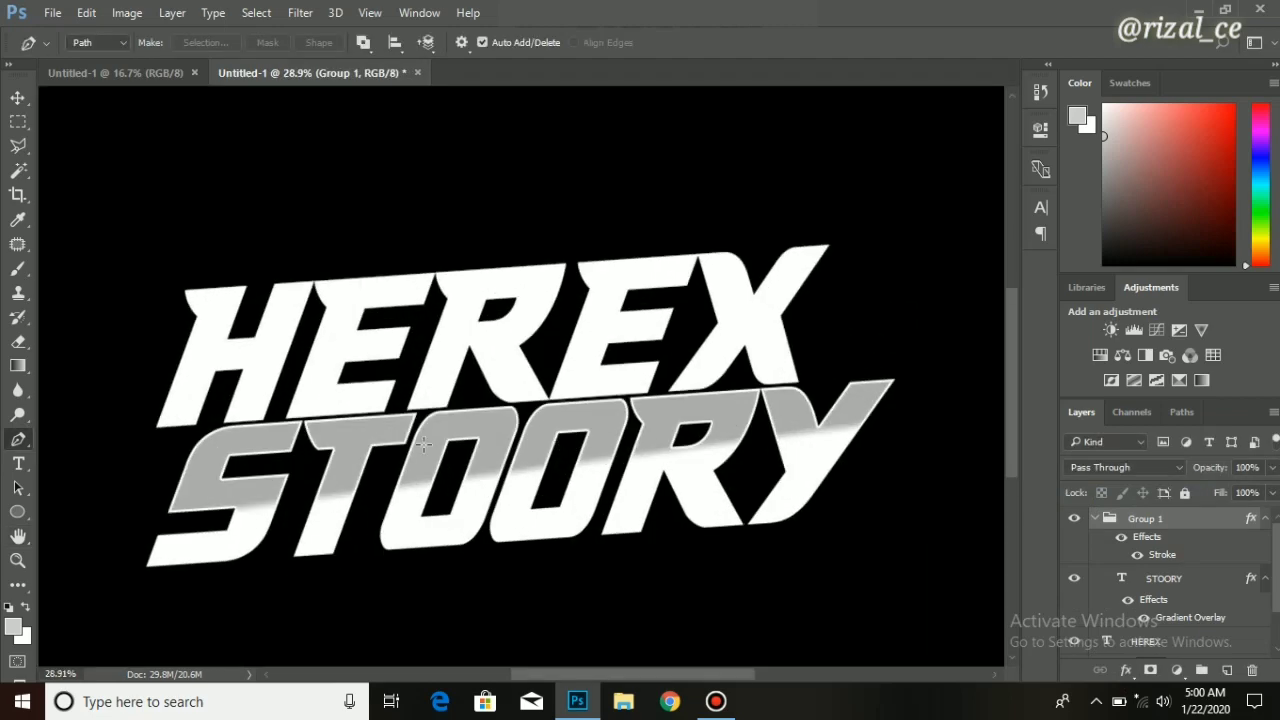
double_click(1160, 555)
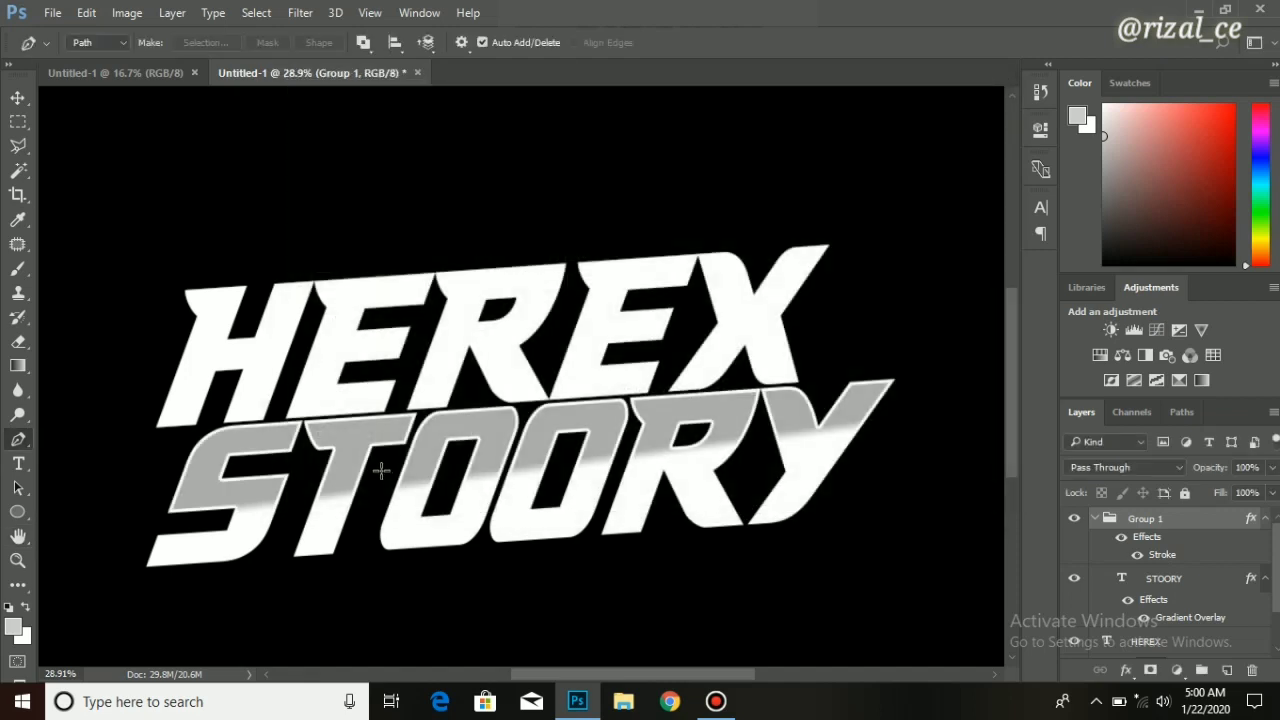
scroll(386, 463, down, 1)
scroll(1157, 567, down, 1)
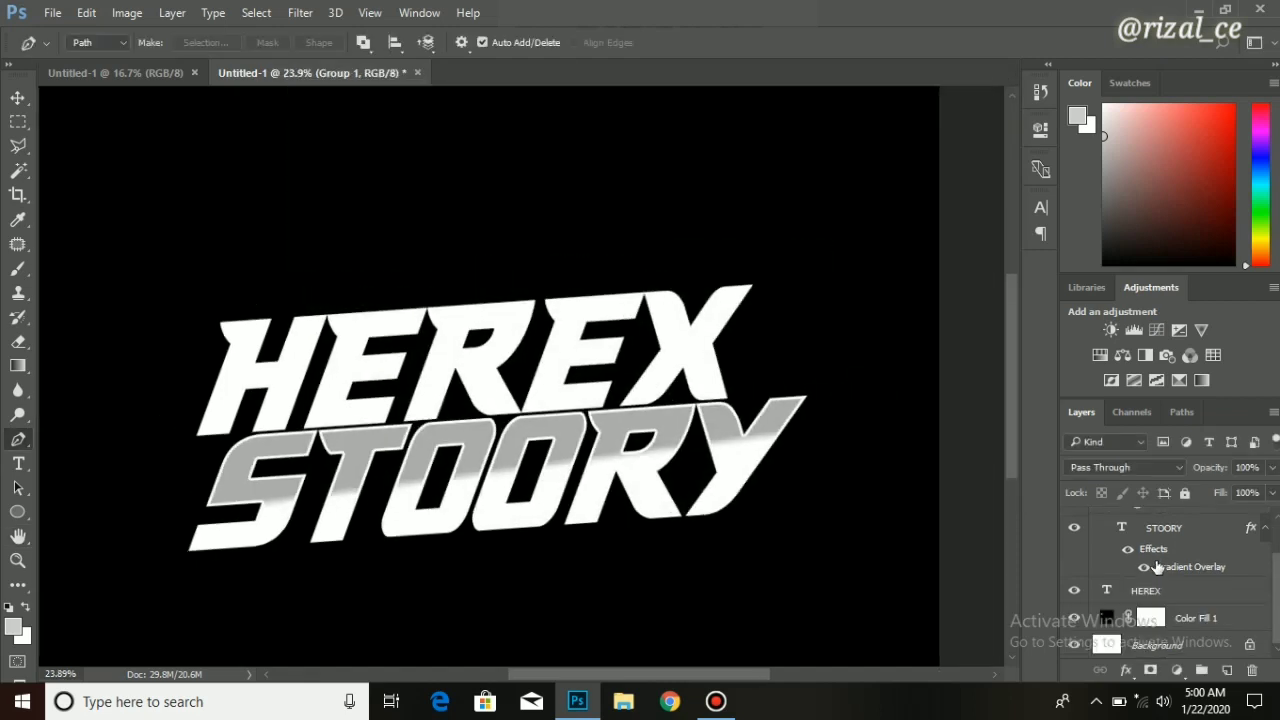
Place the HEREX layer in a new group and add a linear white-to-grey gradient overlay to the text at 142% scale.
click(1174, 552)
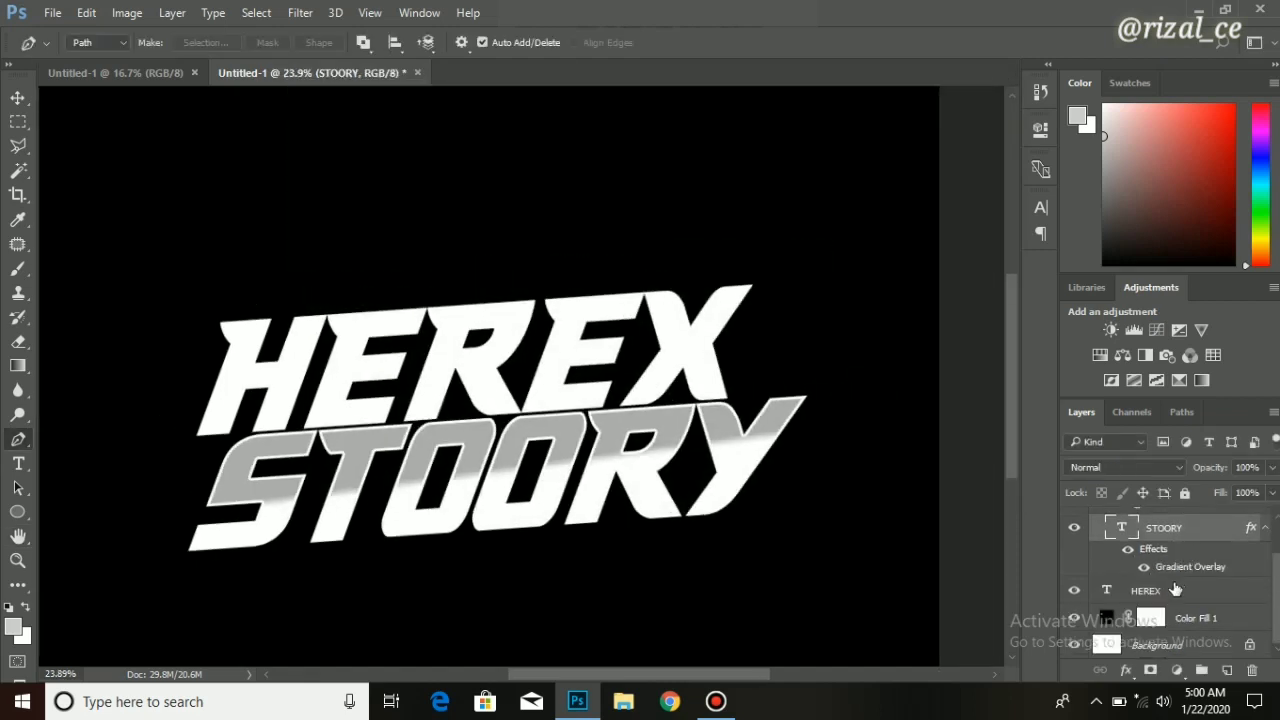
drag(1175, 590, 1201, 670)
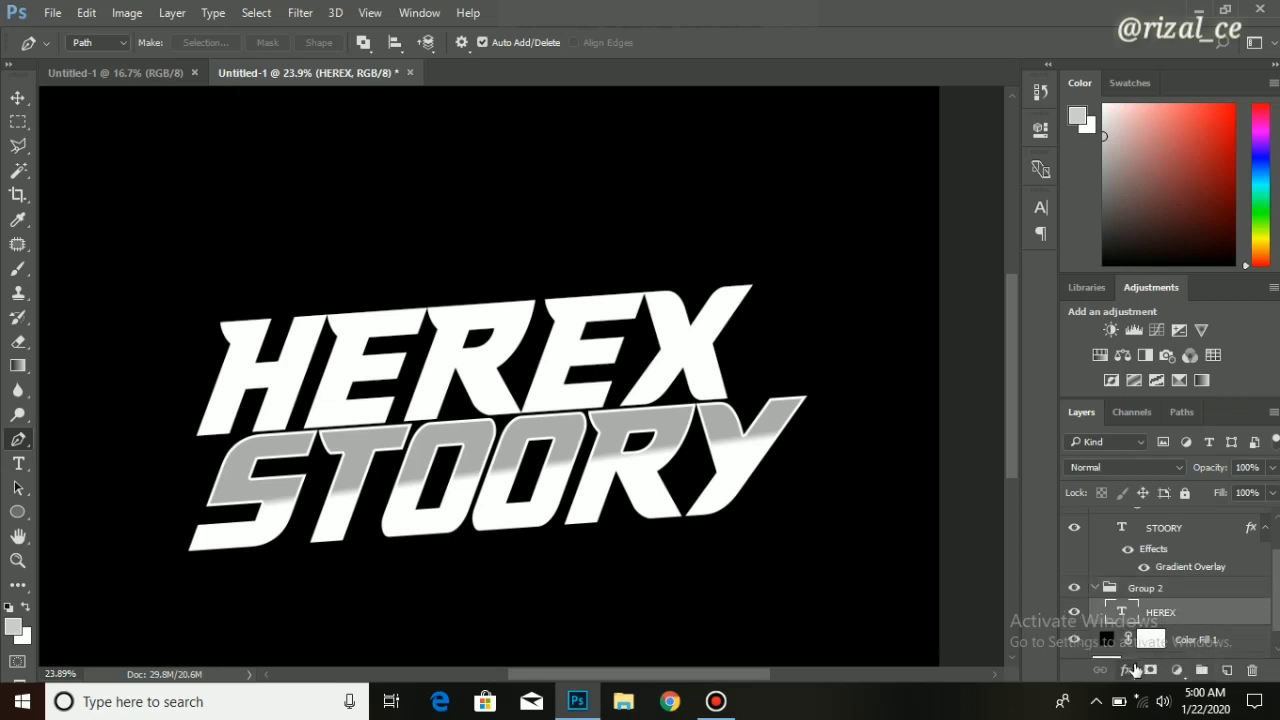
click(1126, 670)
click(1170, 584)
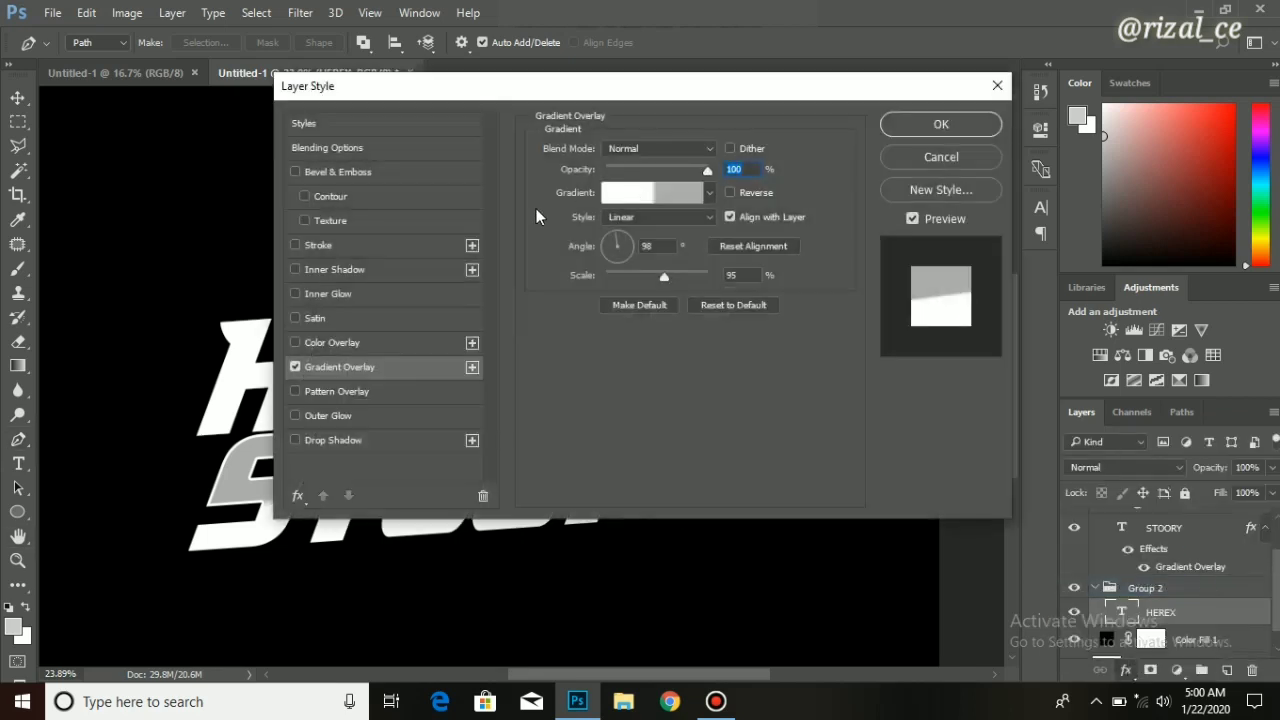
drag(664, 276, 634, 280)
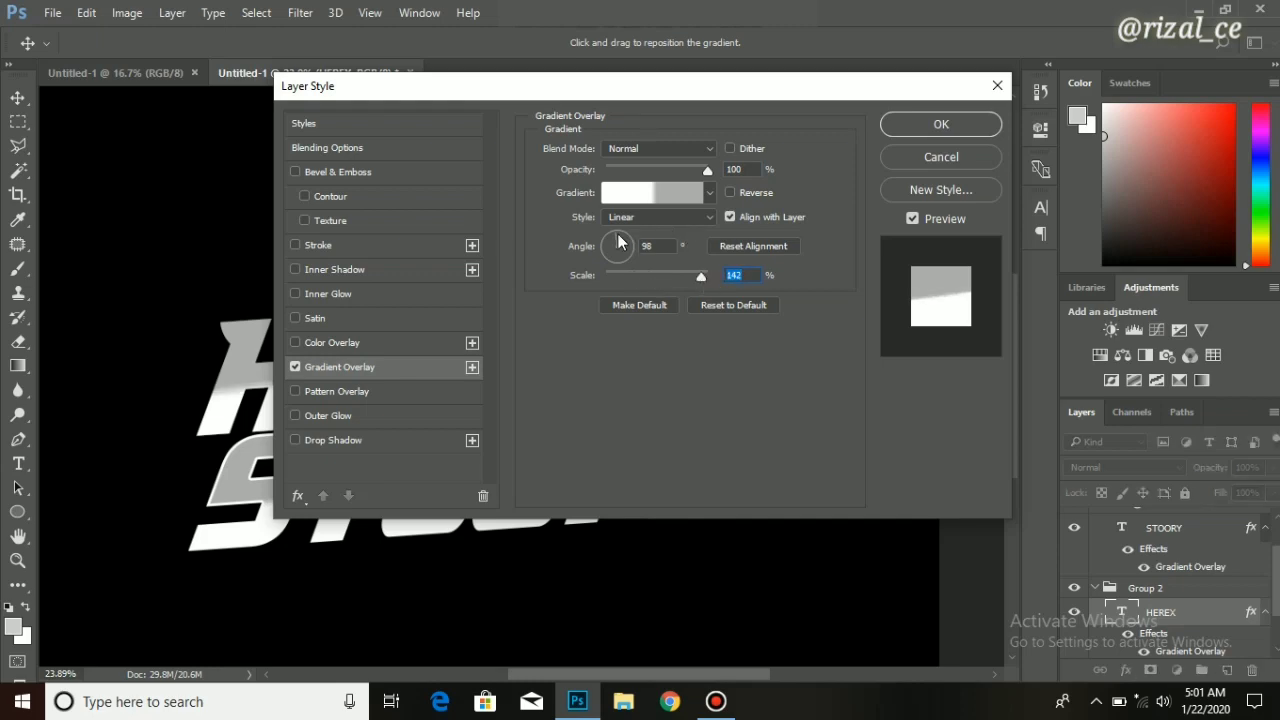
click(618, 241)
drag(745, 84, 922, 99)
click(1105, 138)
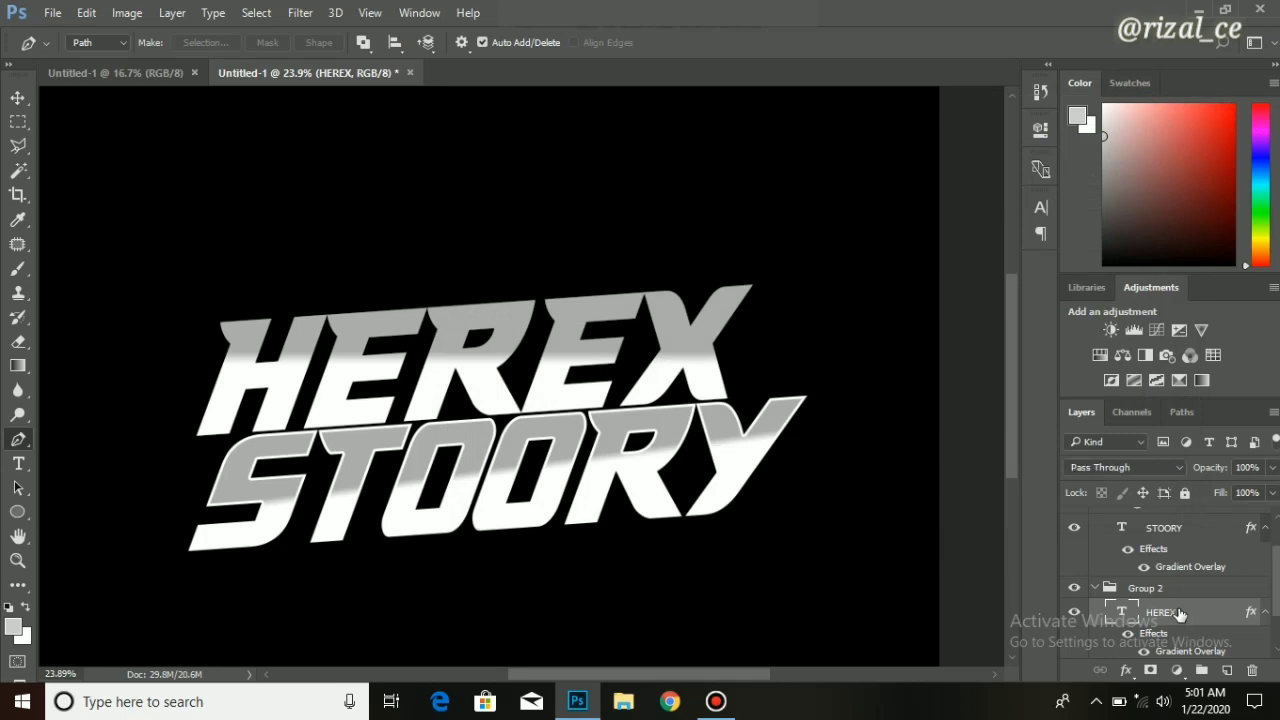
Apply the same 12 px white inside stroke to the HEREX group.
click(1170, 590)
click(1125, 670)
click(1155, 501)
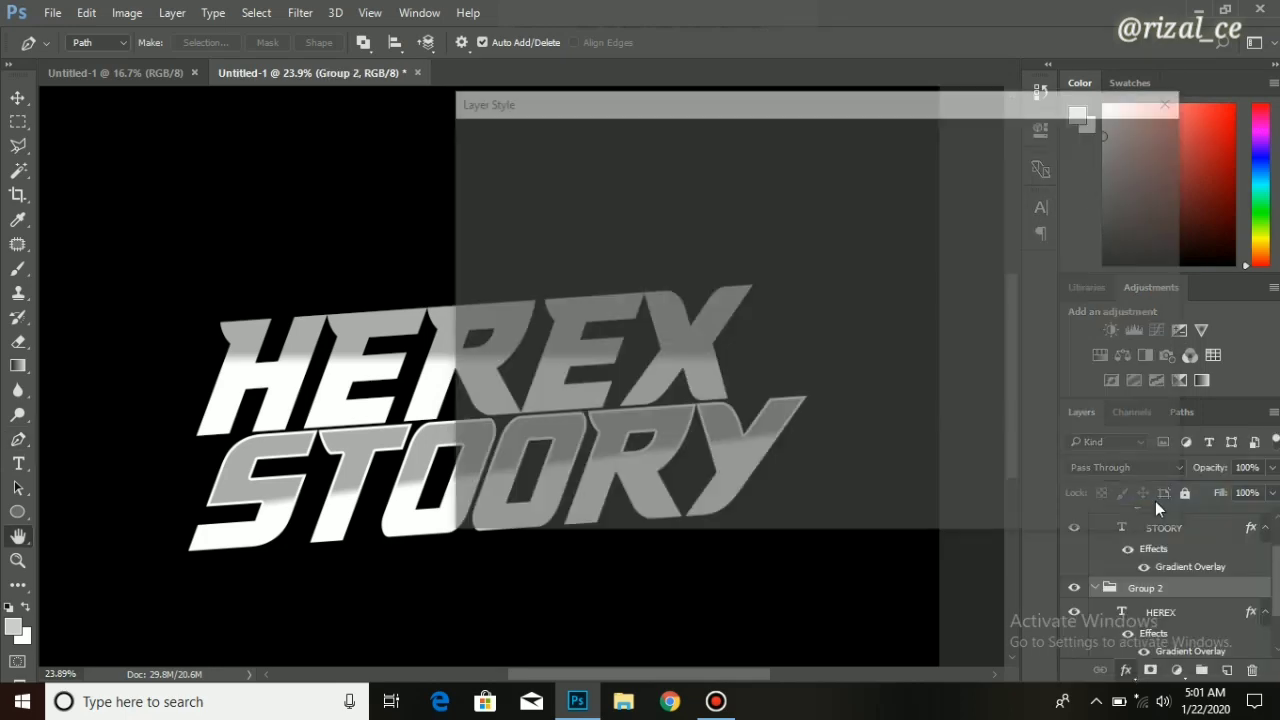
key(Return)
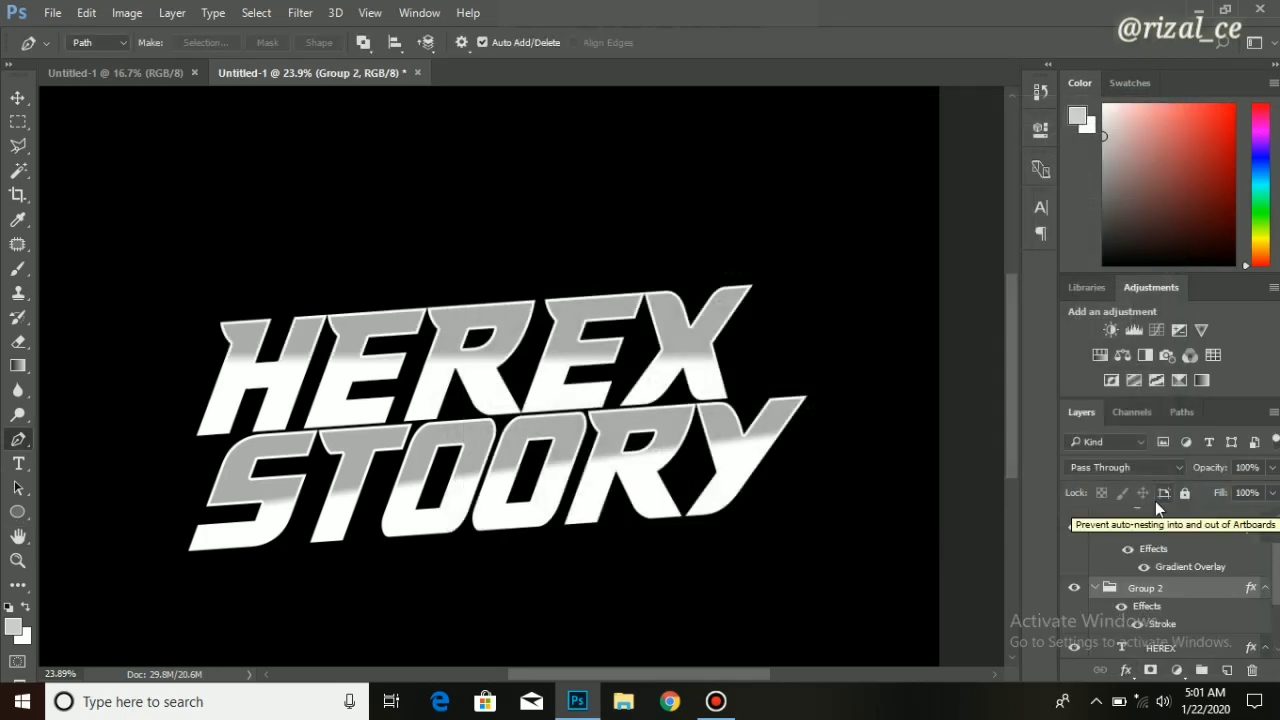
Duplicate the HEREX and STOORY groups, merge the duplicates into one layer and hide the two original groups.
scroll(436, 464, down, 3)
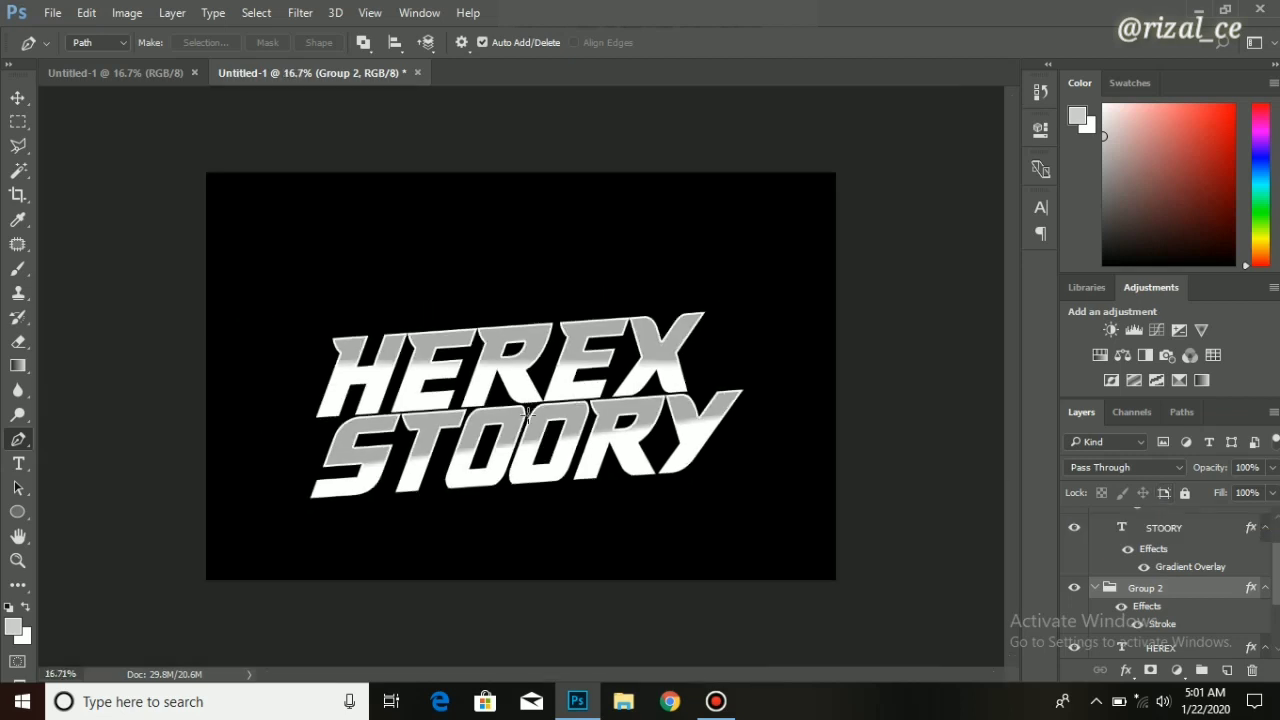
scroll(436, 464, up, 2)
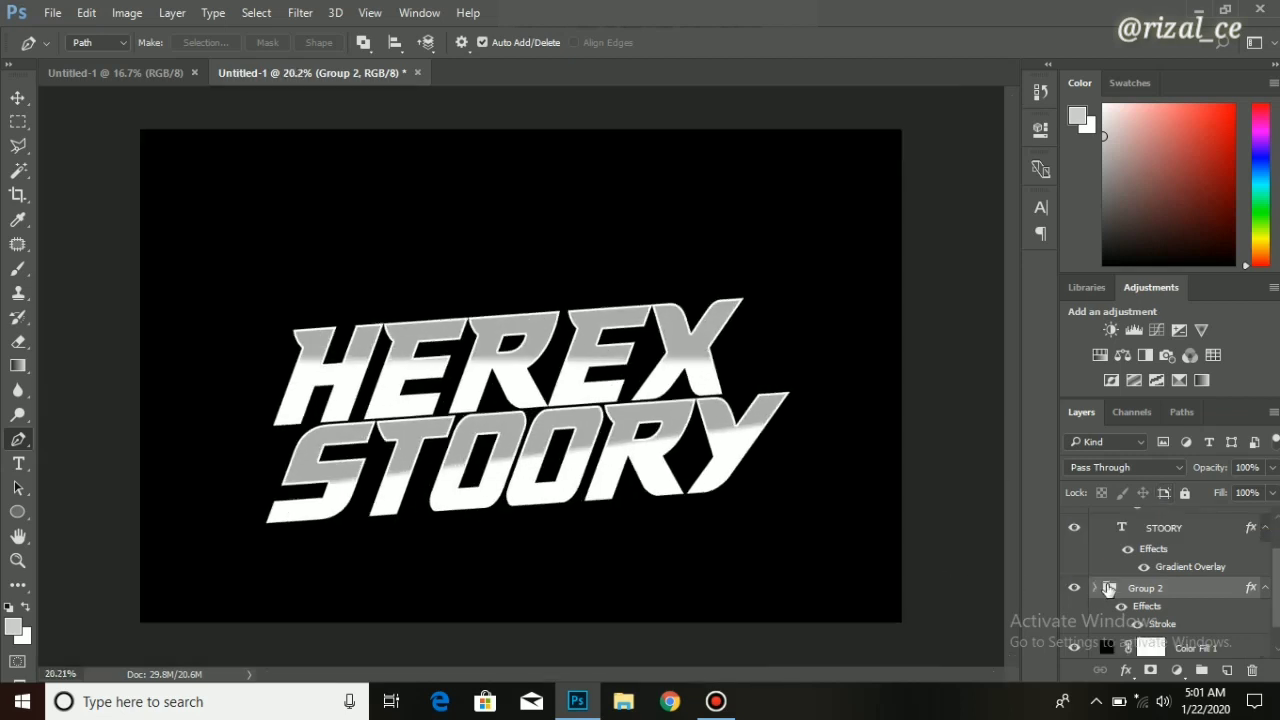
click(1095, 590)
click(1096, 520)
shift+click(1149, 530)
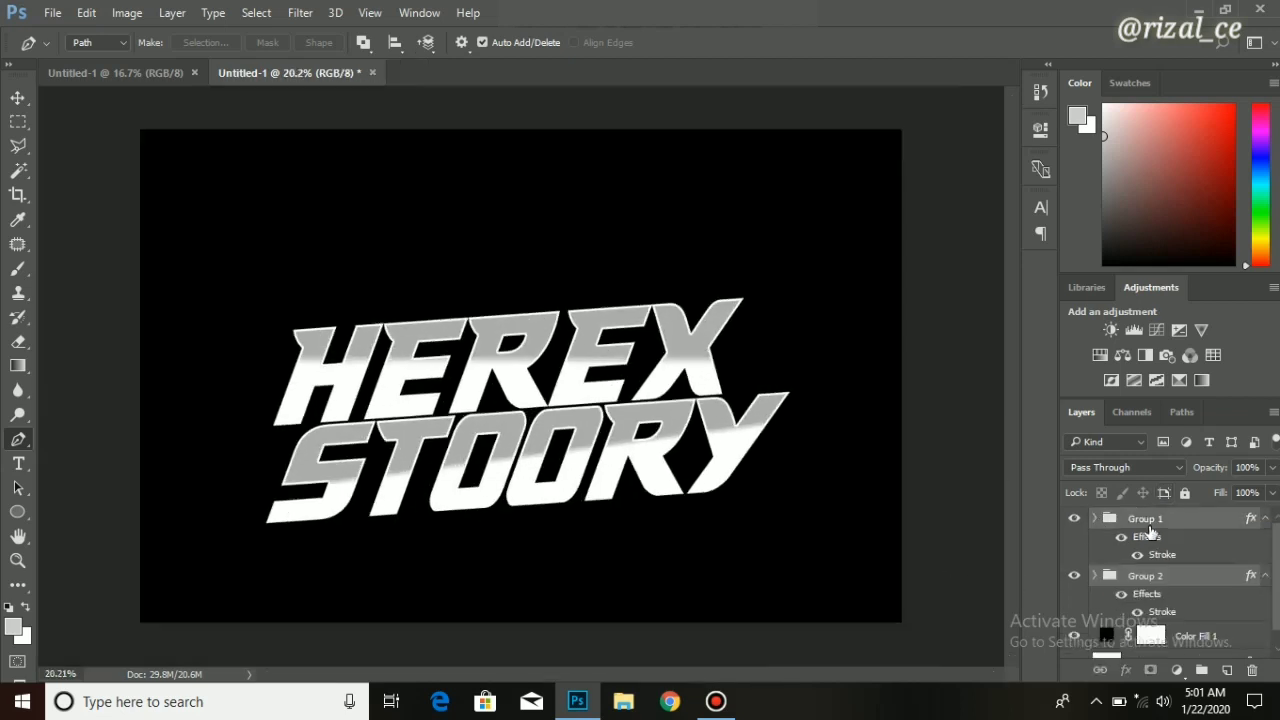
key(ctrl+j)
right_click(1150, 530)
click(966, 500)
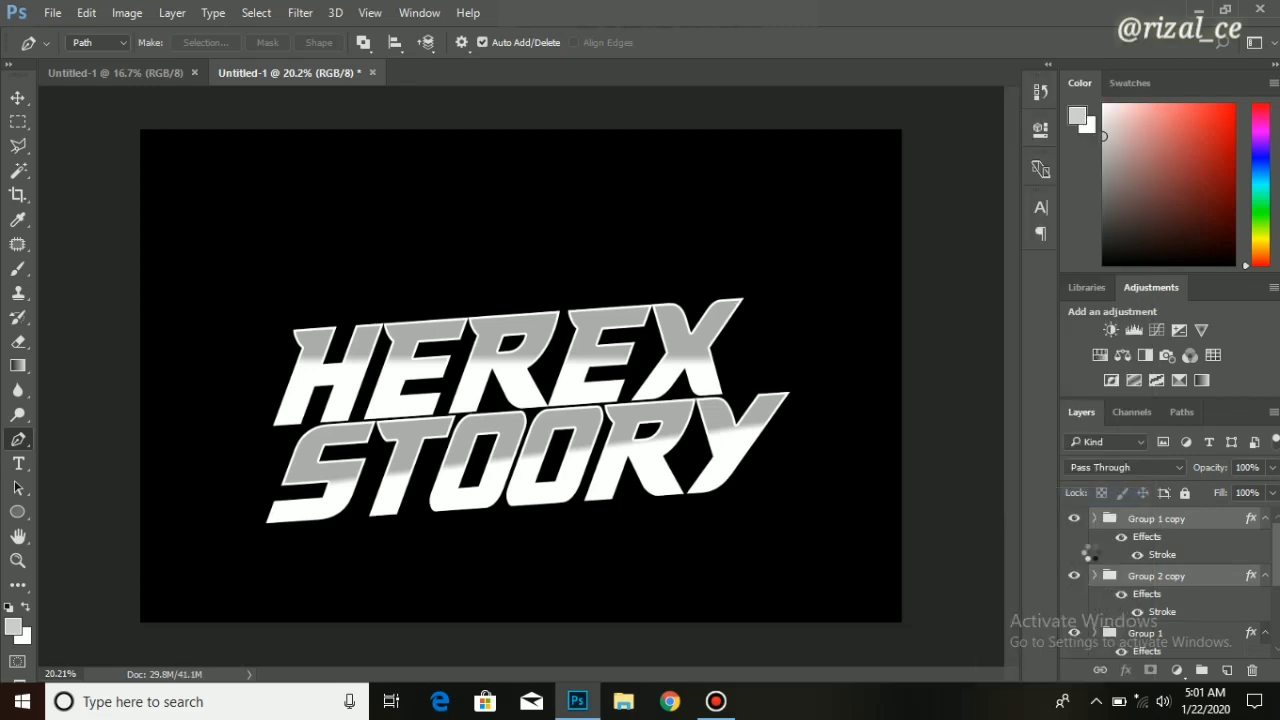
click(1073, 547)
click(1073, 603)
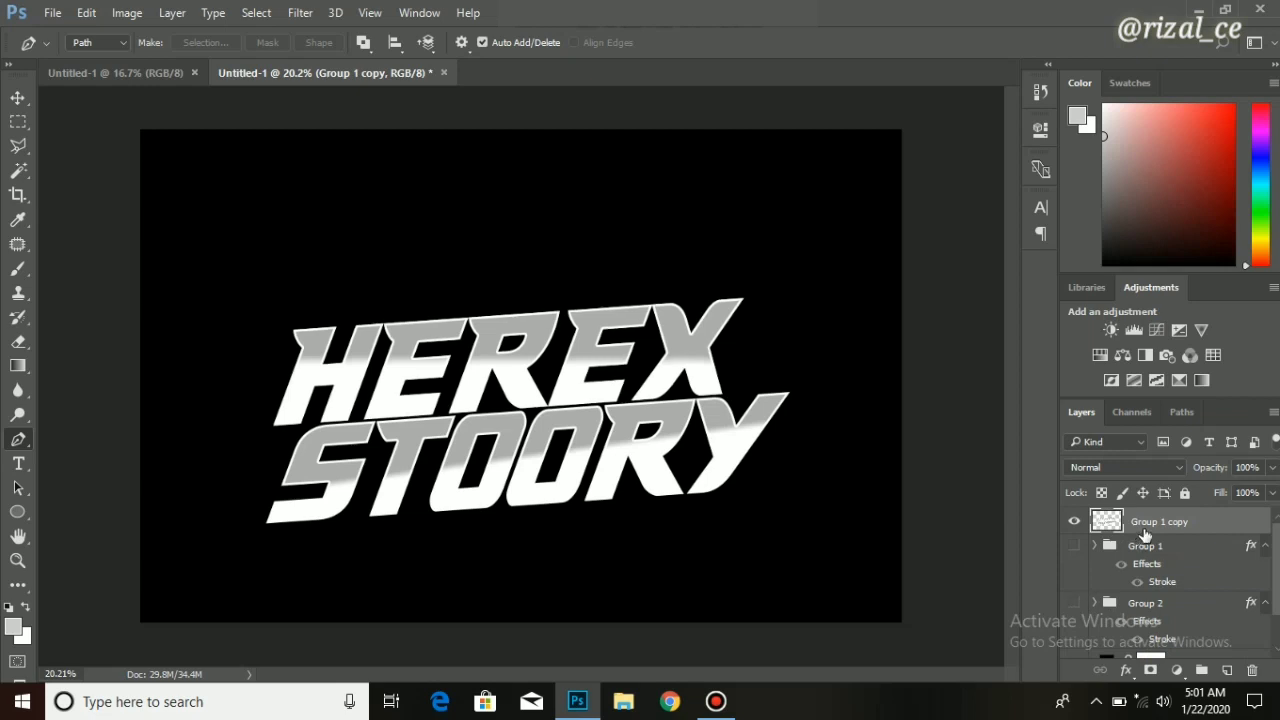
Duplicate the merged lettering layer and put the lower of the two layers in a new group.
drag(1145, 537, 1165, 510)
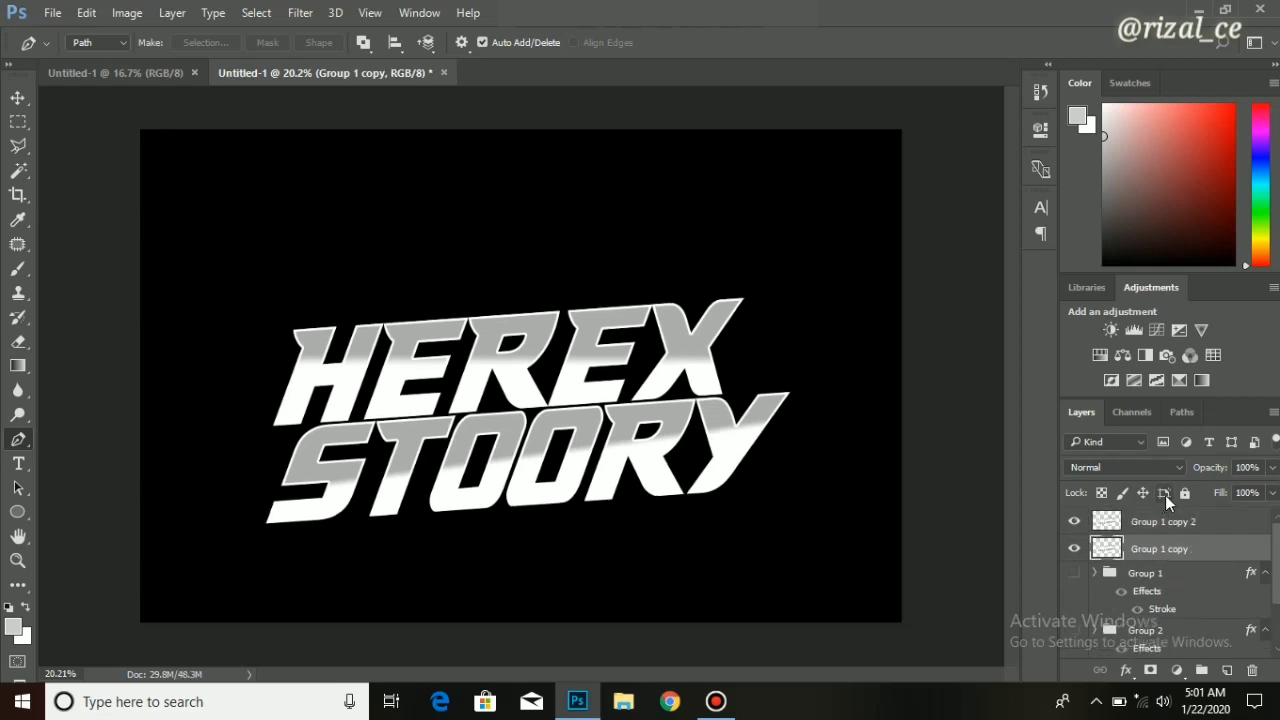
key(ctrl+g)
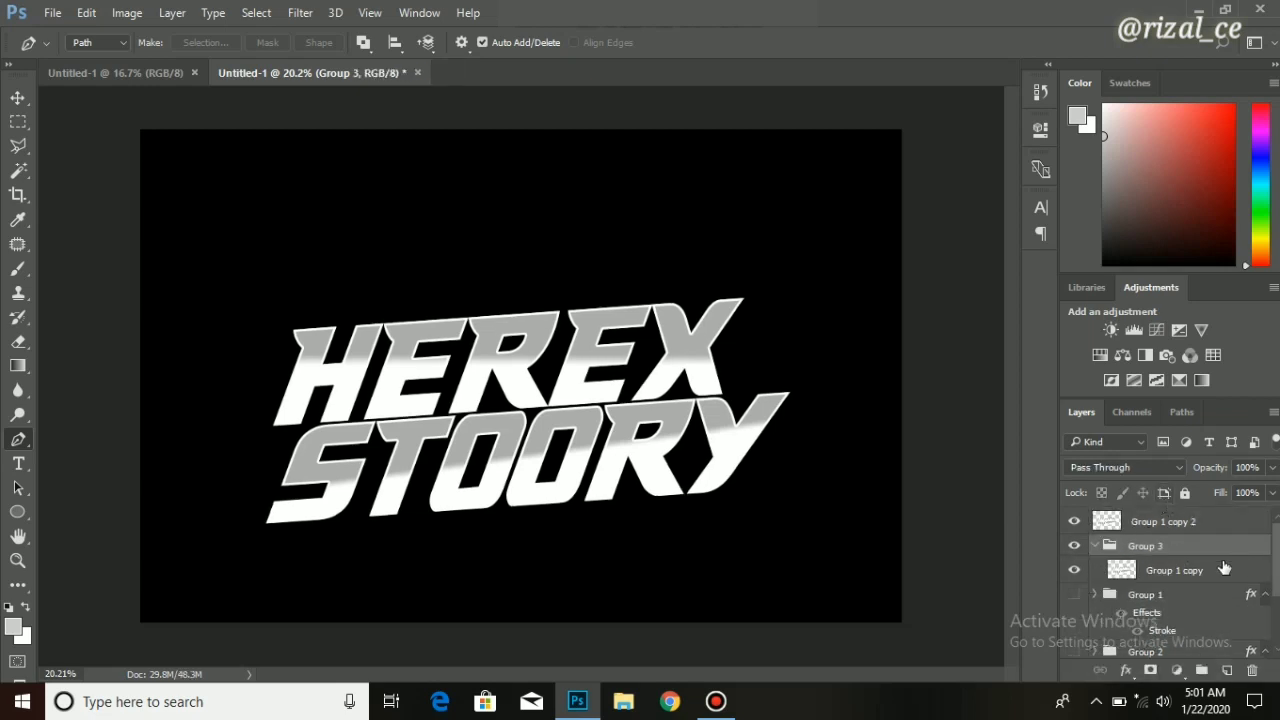
Free-transform the grouped lettering layer, shifting it 1 px to the right and 1 px down.
click(1205, 573)
key(ctrl+t)
scroll(840, 450, up, 10)
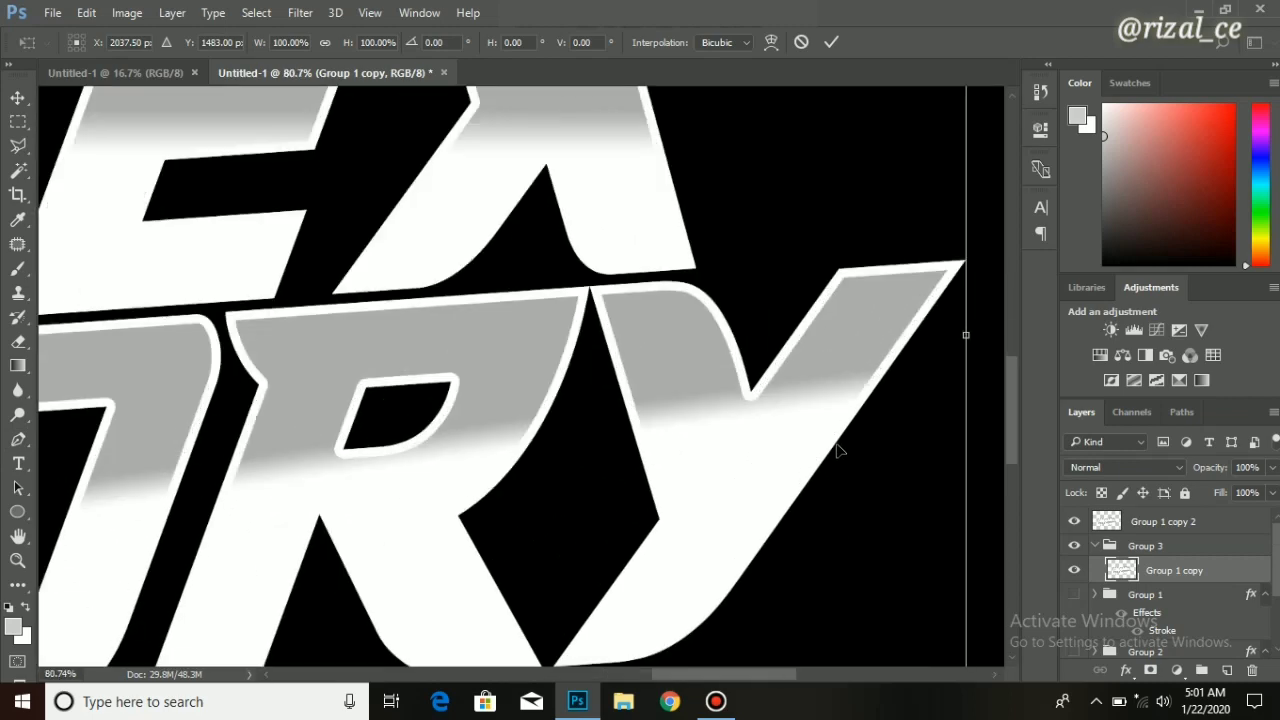
scroll(891, 436, up, 5)
scroll(843, 380, up, 3)
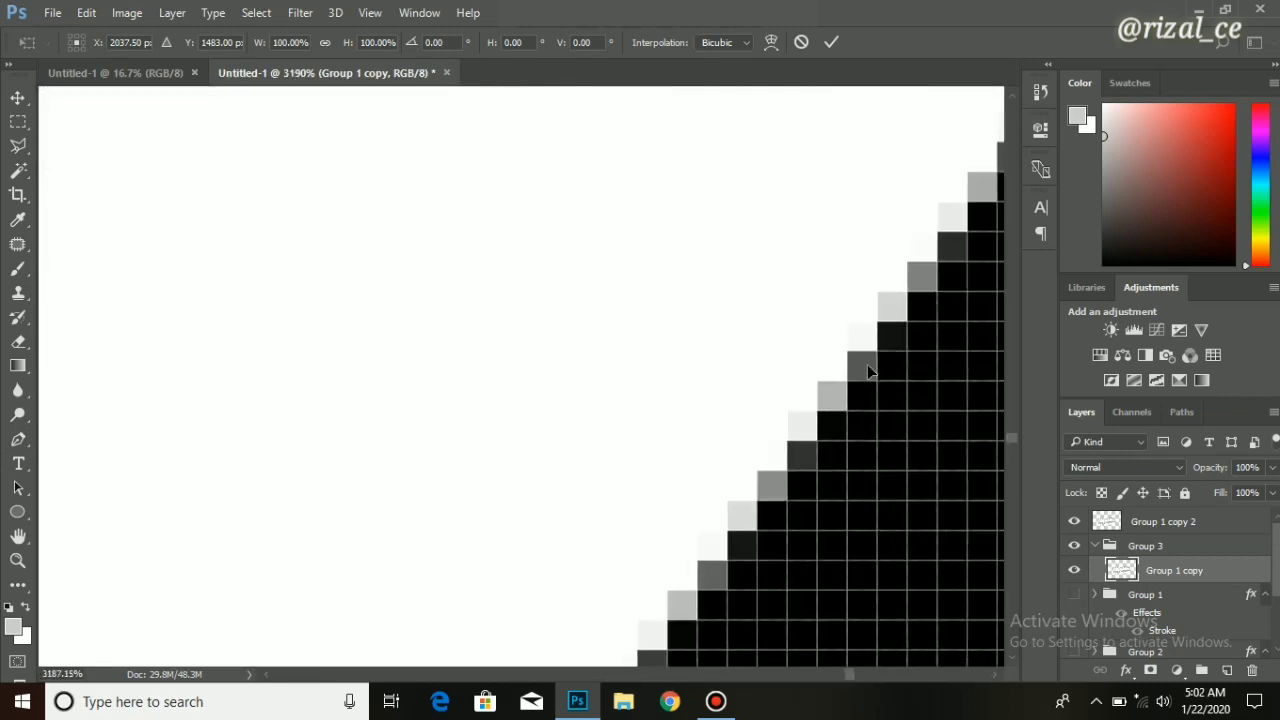
mouse_move(880, 363)
mouse_down()
mouse_move(898, 361)
mouse_move(896, 381)
mouse_up()
scroll(861, 387, down, 15)
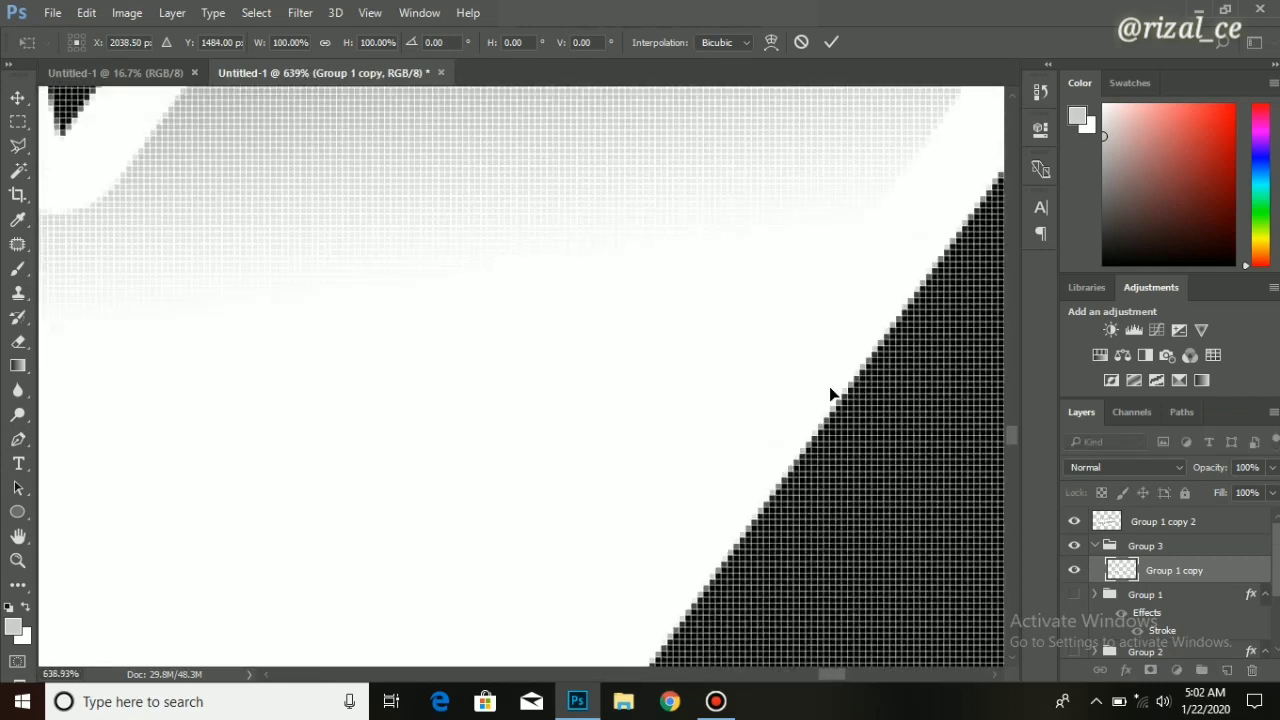
key(p)
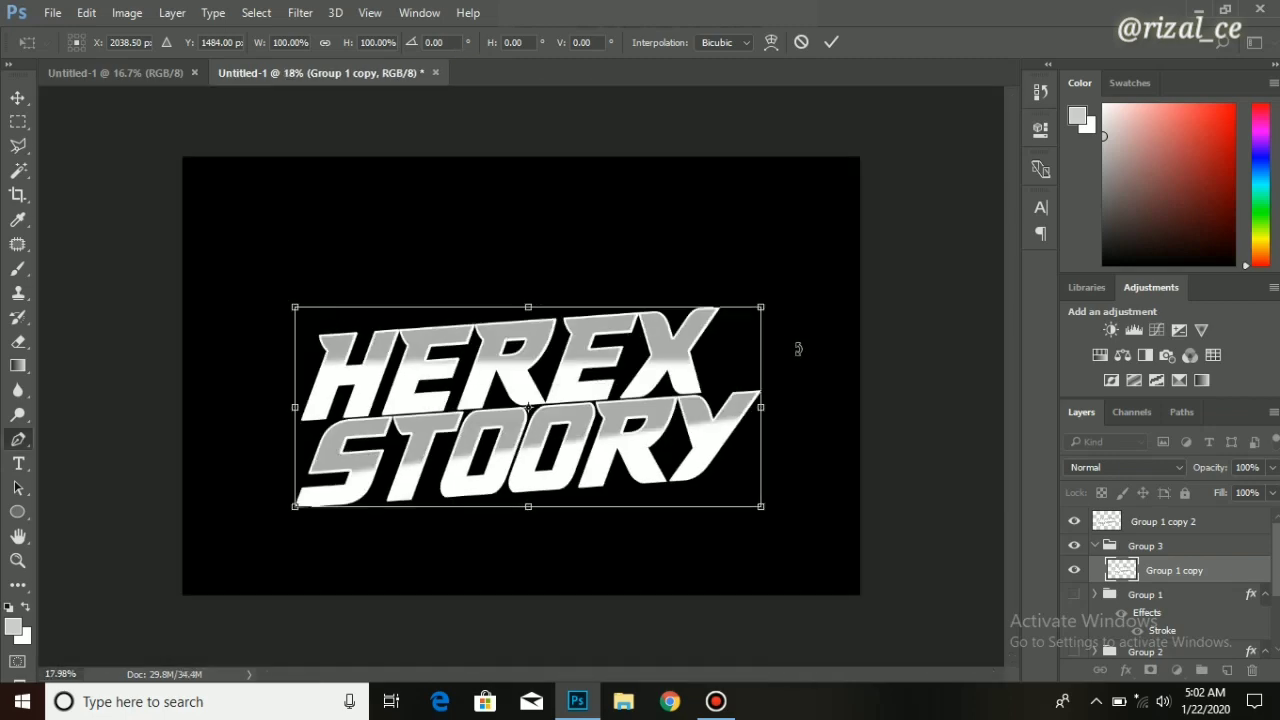
Repeat the one-pixel shift on successive duplicates to stack 20 offset copies of the lettering inside Group 3.
key(ctrl+alt+shift+t)
key(ctrl+alt+shift+t)
key(ctrl+alt+shift+t)
key(ctrl+alt+shift+t)
key(ctrl+alt+shift+t)
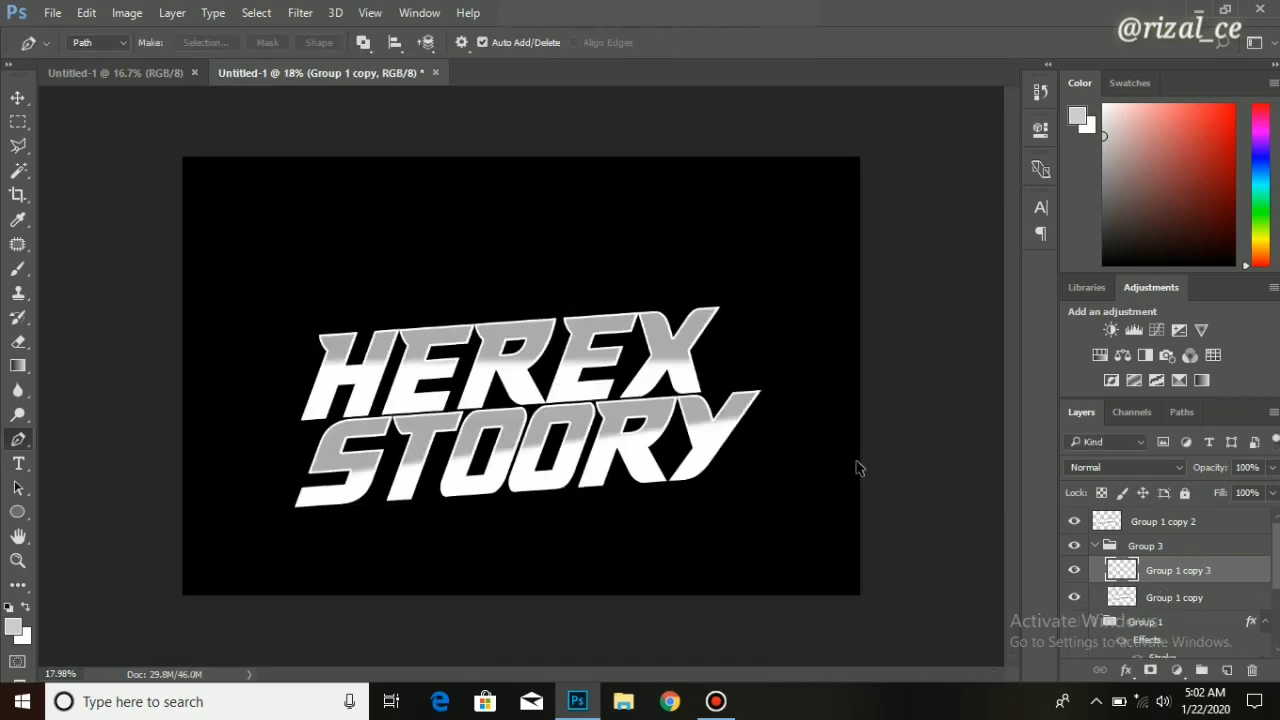
key(ctrl+alt+shift+t)
key(ctrl+alt+shift+t)
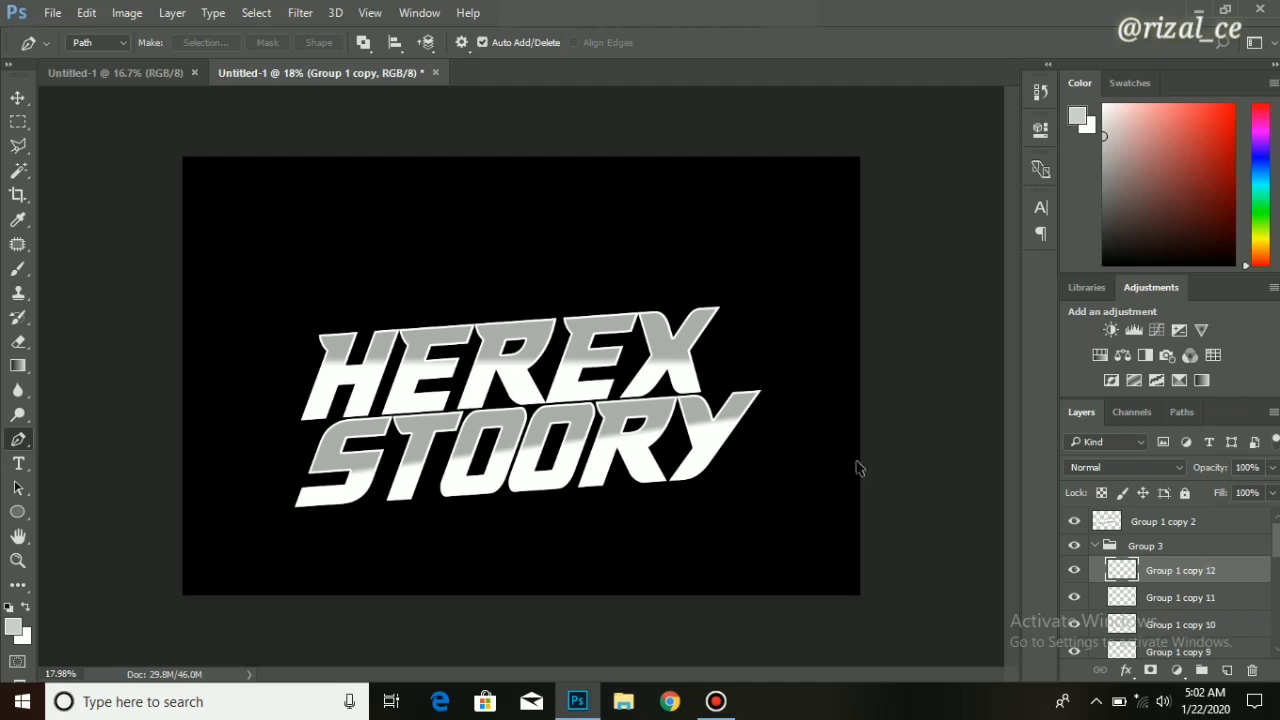
key(ctrl+alt+shift+t)
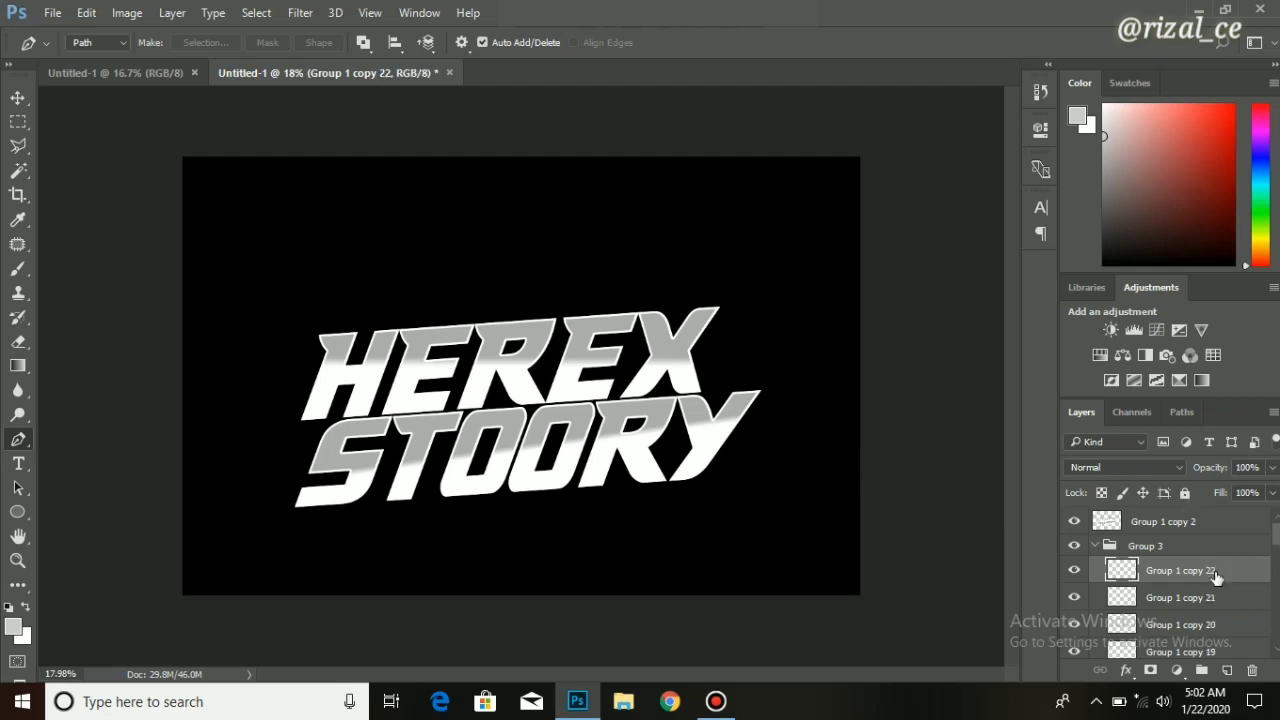
Add a black (000000) color overlay at 100% opacity to Group 3, which holds the offset copies.
click(1147, 548)
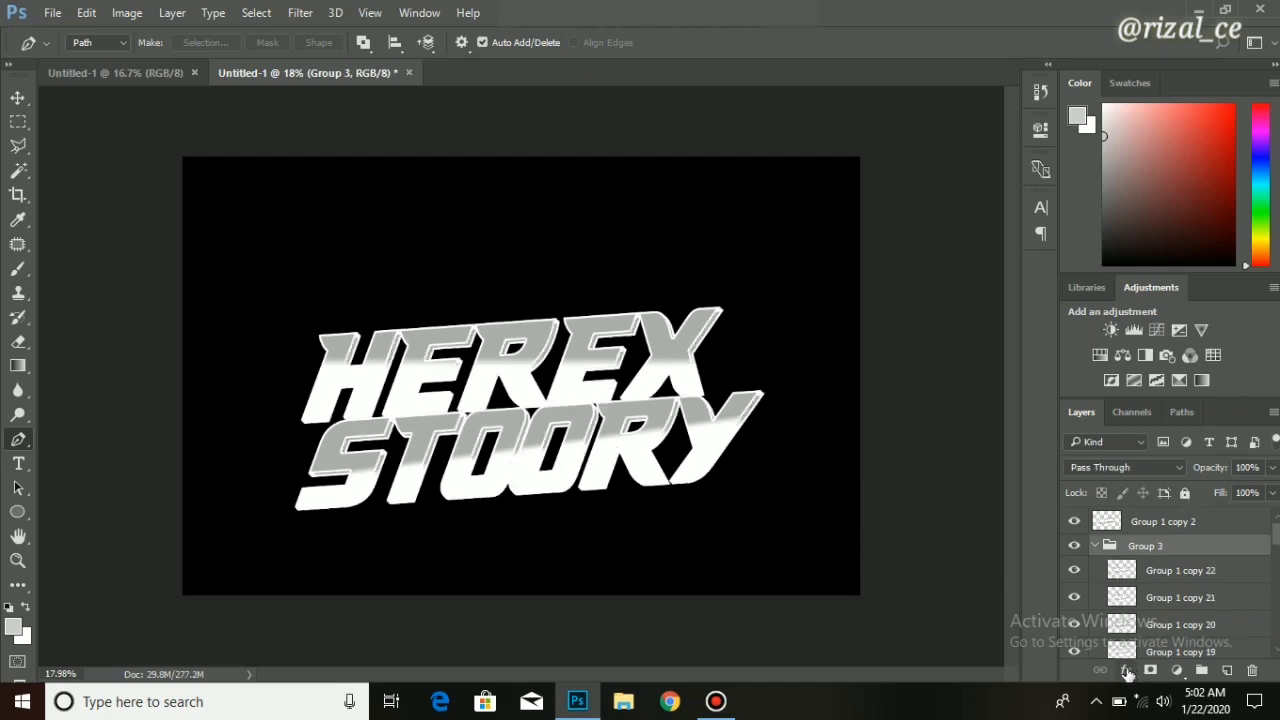
click(1125, 670)
key(Escape)
key(h)
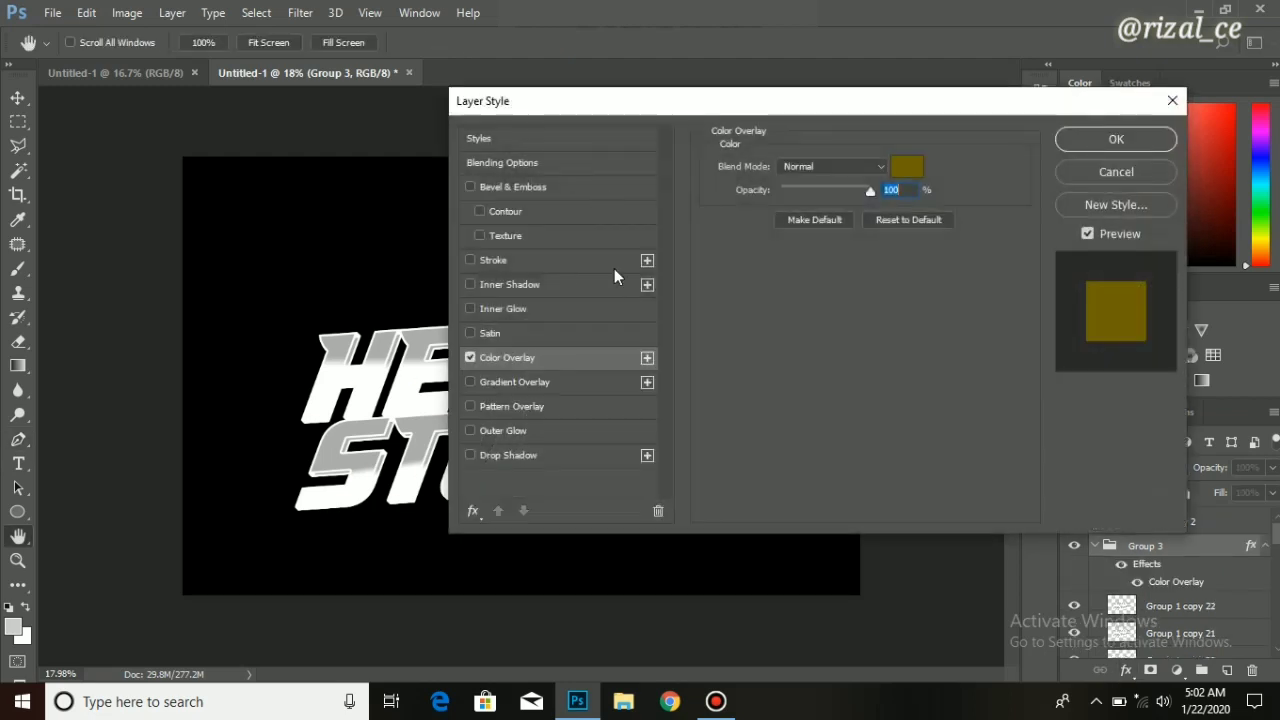
click(905, 168)
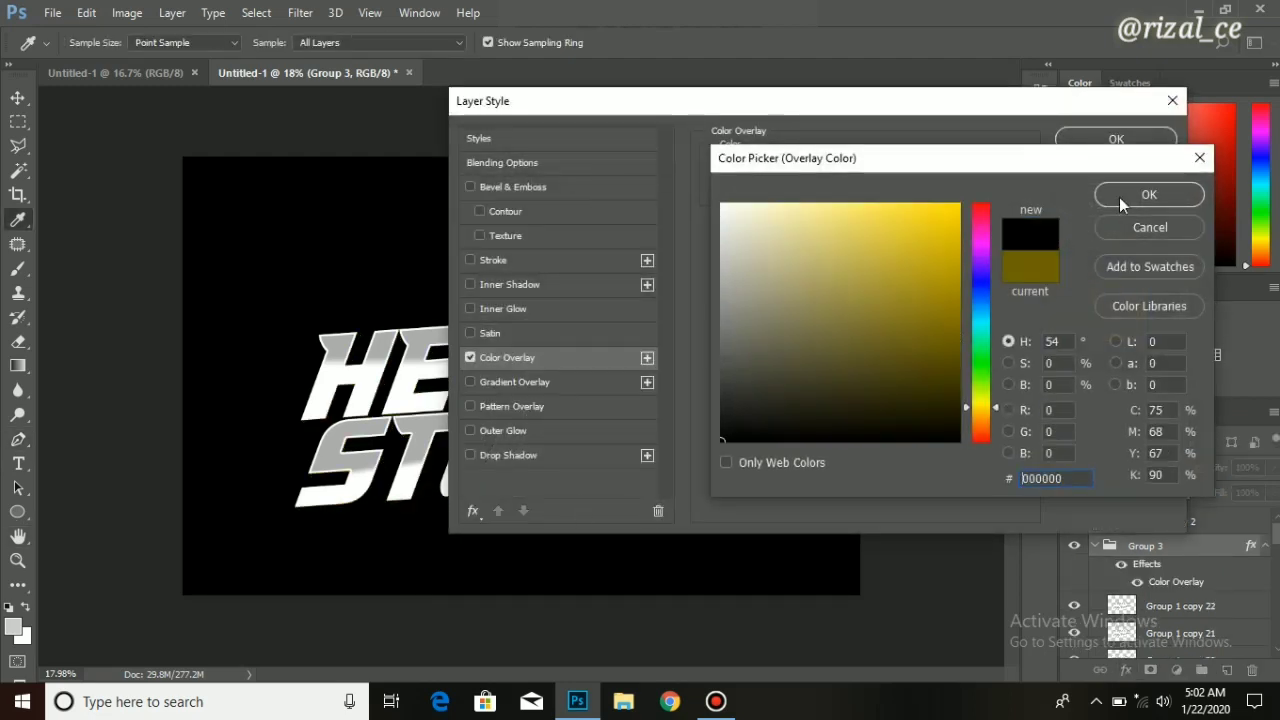
click(1119, 197)
Add a white 12 px stroke positioned outside to Group 3, the stacked offset copies of the lettering.
click(507, 260)
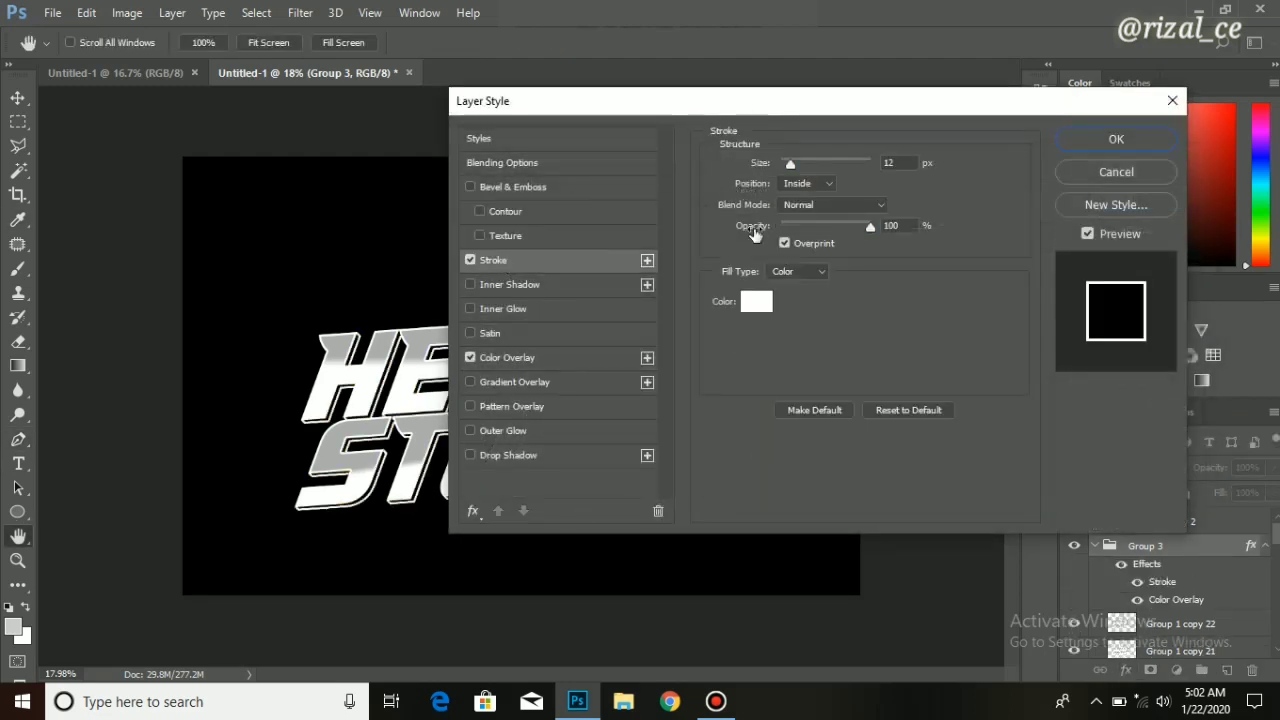
click(806, 183)
click(808, 184)
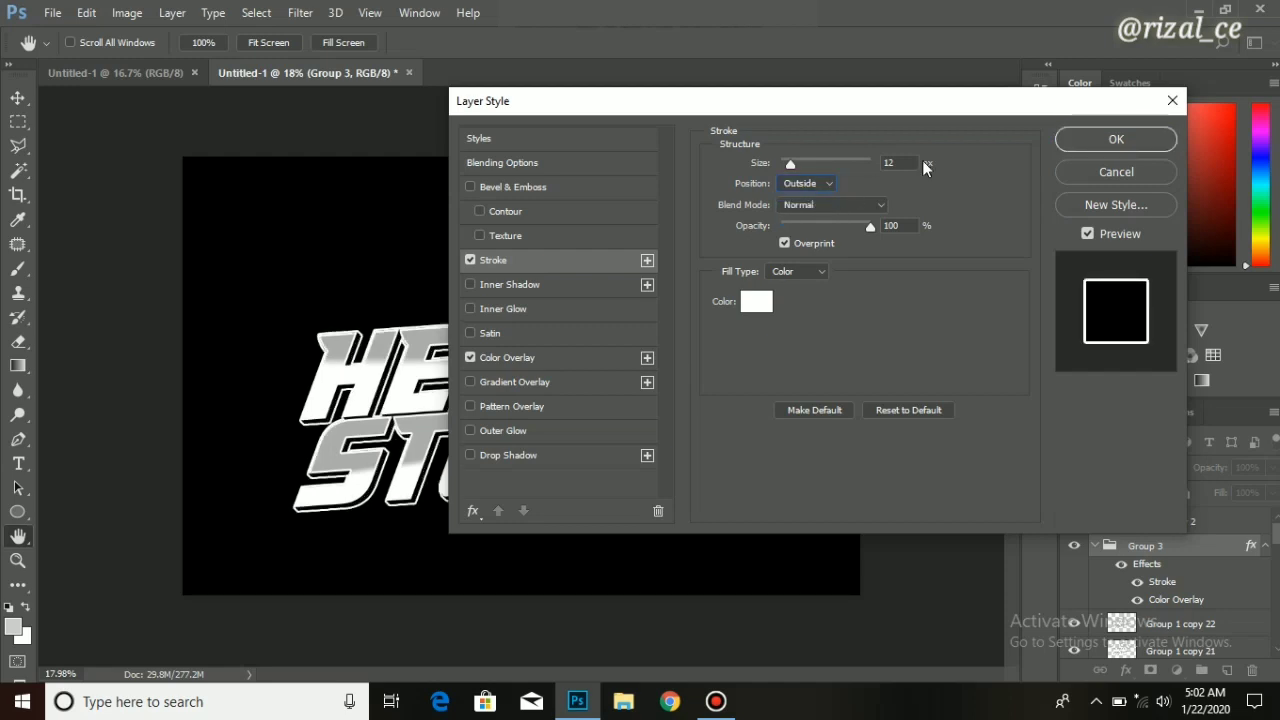
click(1116, 139)
key(p)
key(ctrl+0)
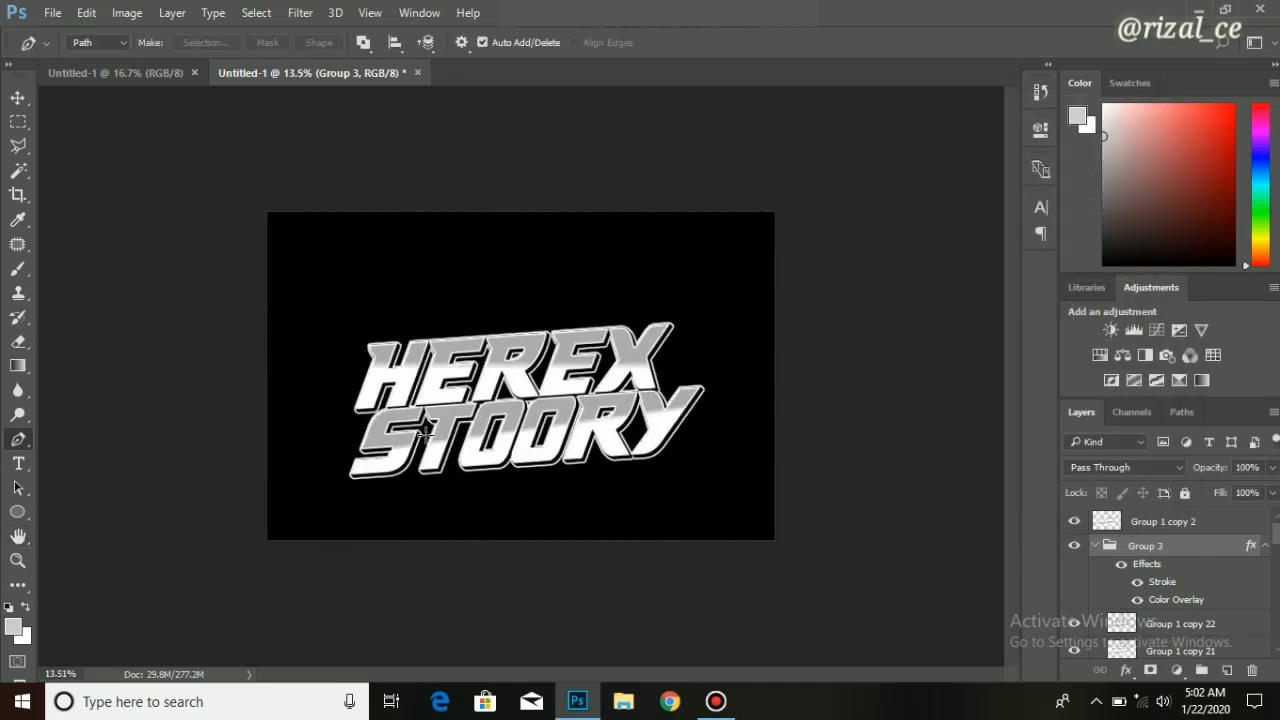
Add an 18 px black (000000) outside stroke to the top lettering layer, Group 1 copy 2.
right_click(1197, 527)
key(Escape)
key(space)
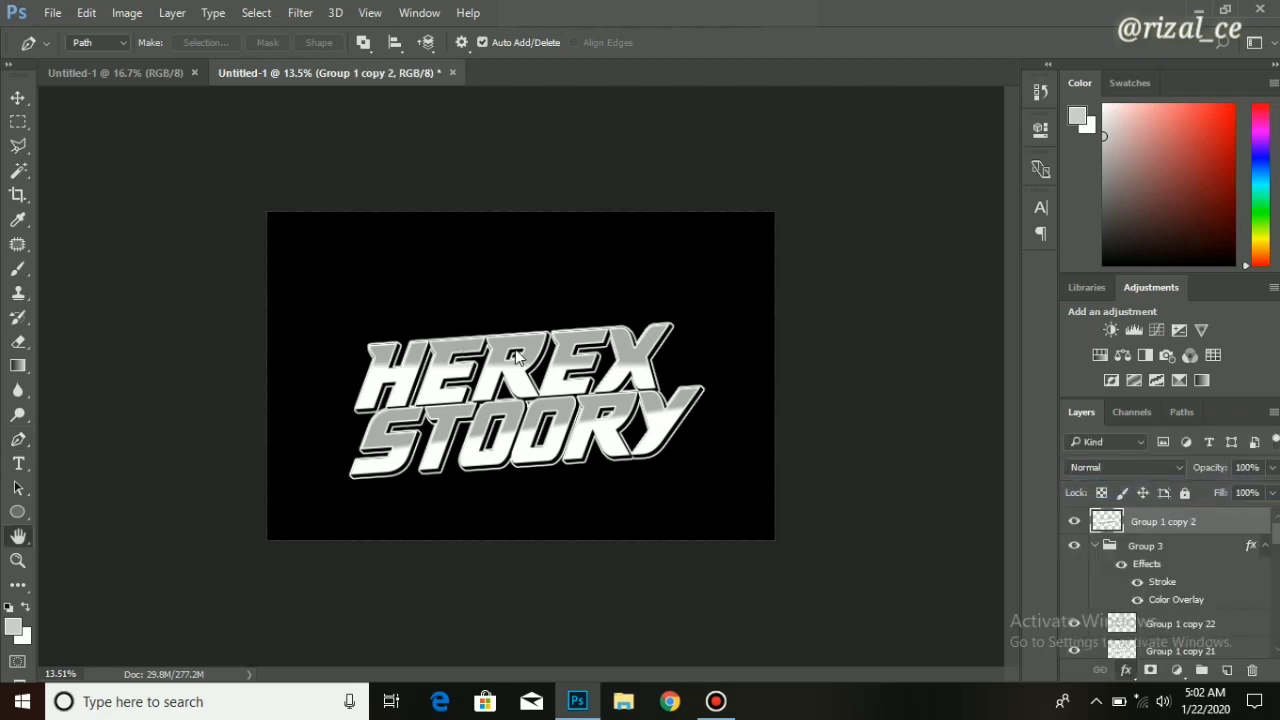
key(Return)
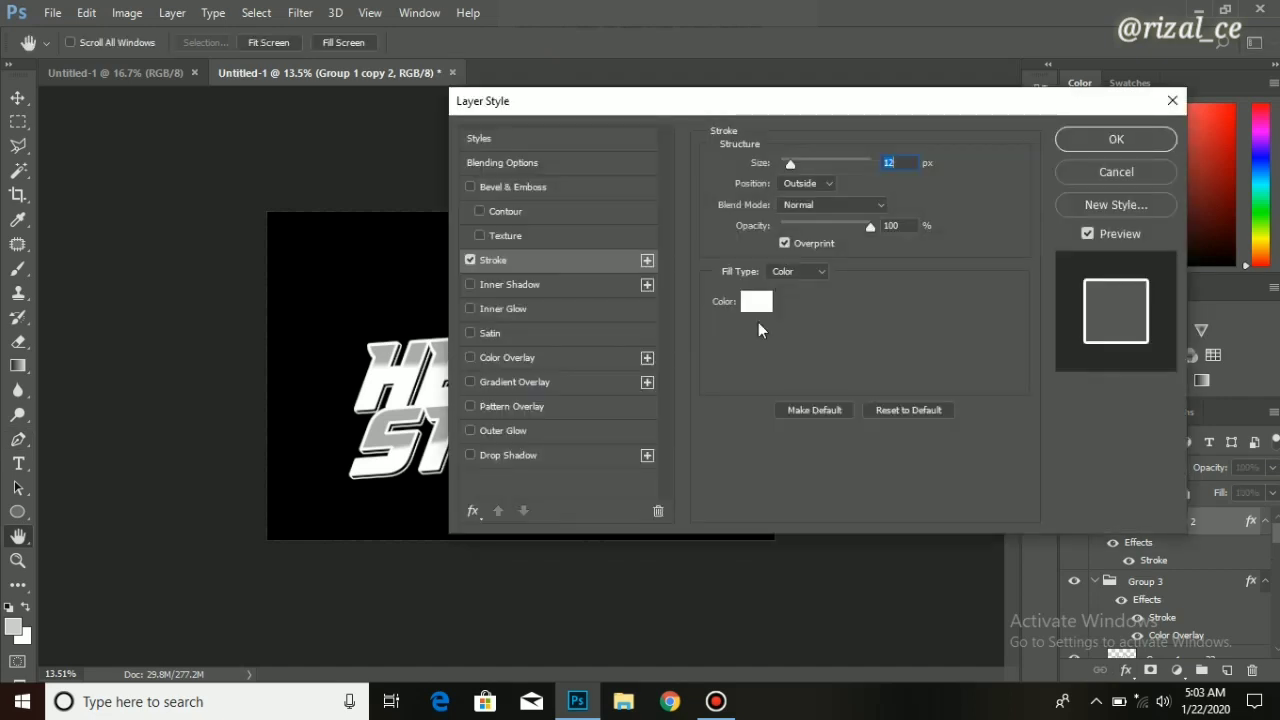
click(757, 297)
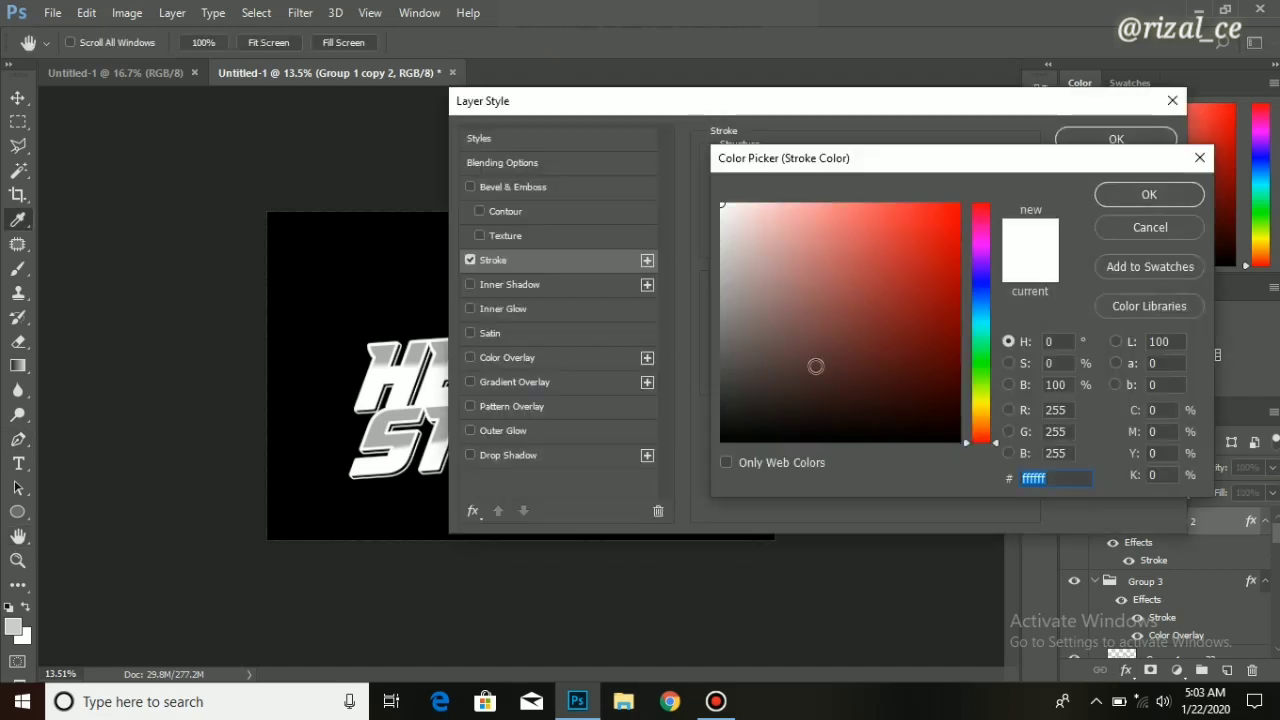
text(000000)
click(1156, 194)
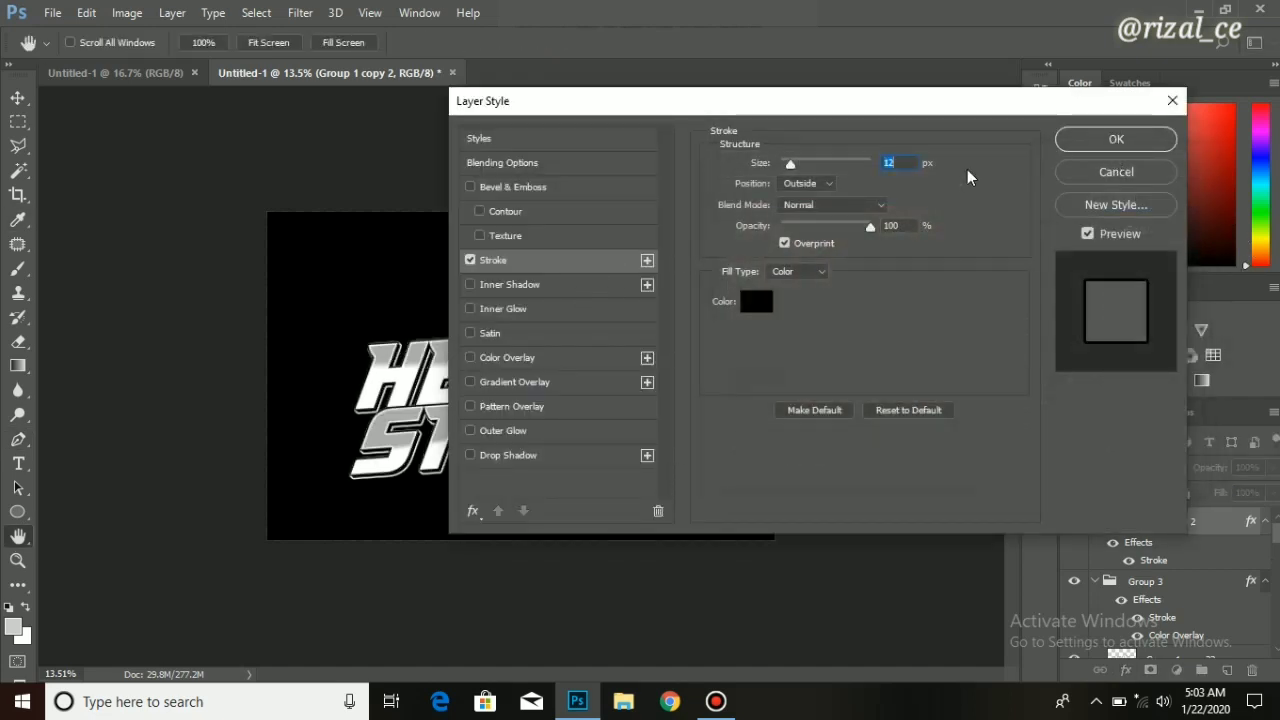
text(18)
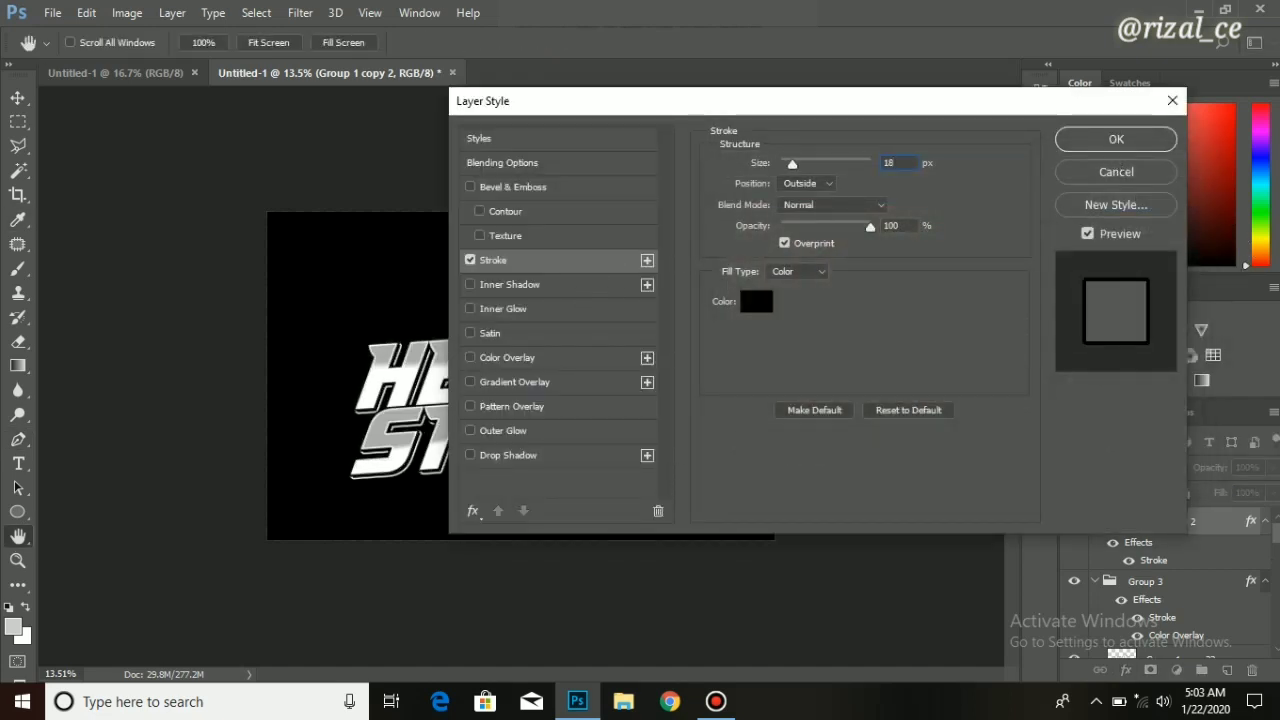
key(Return)
scroll(476, 390, up, 3)
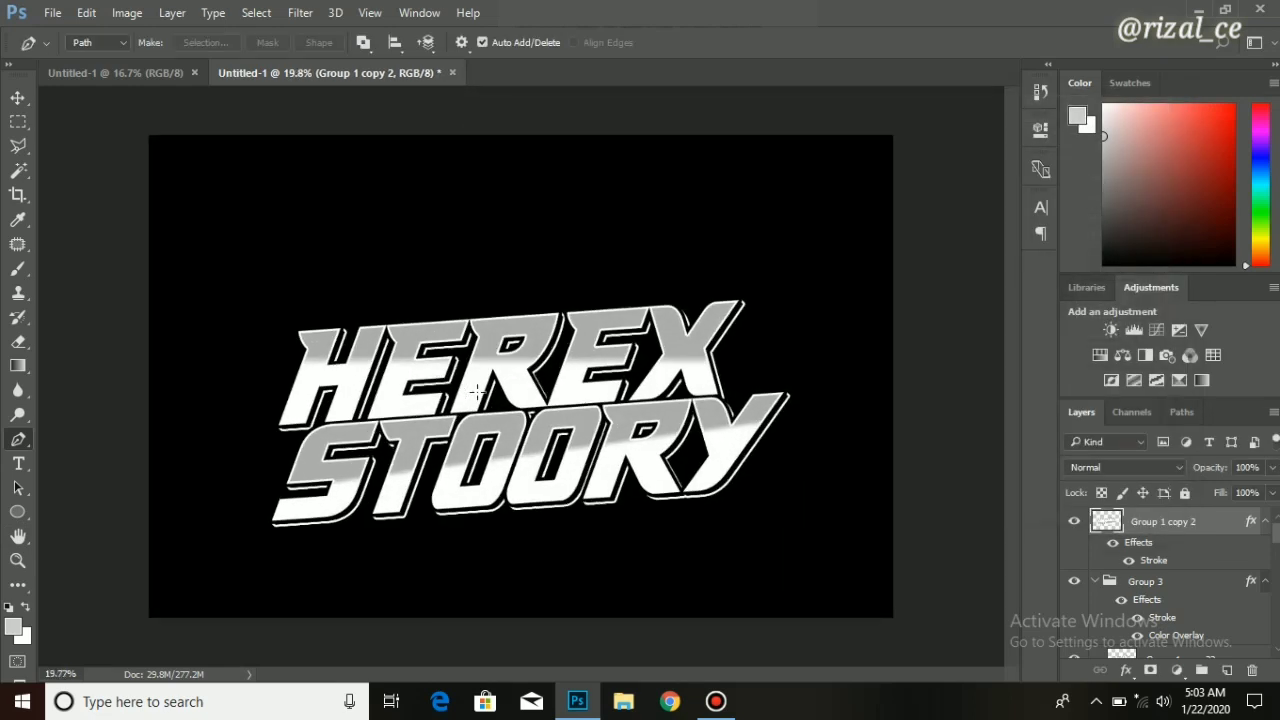
scroll(477, 390, down, 1)
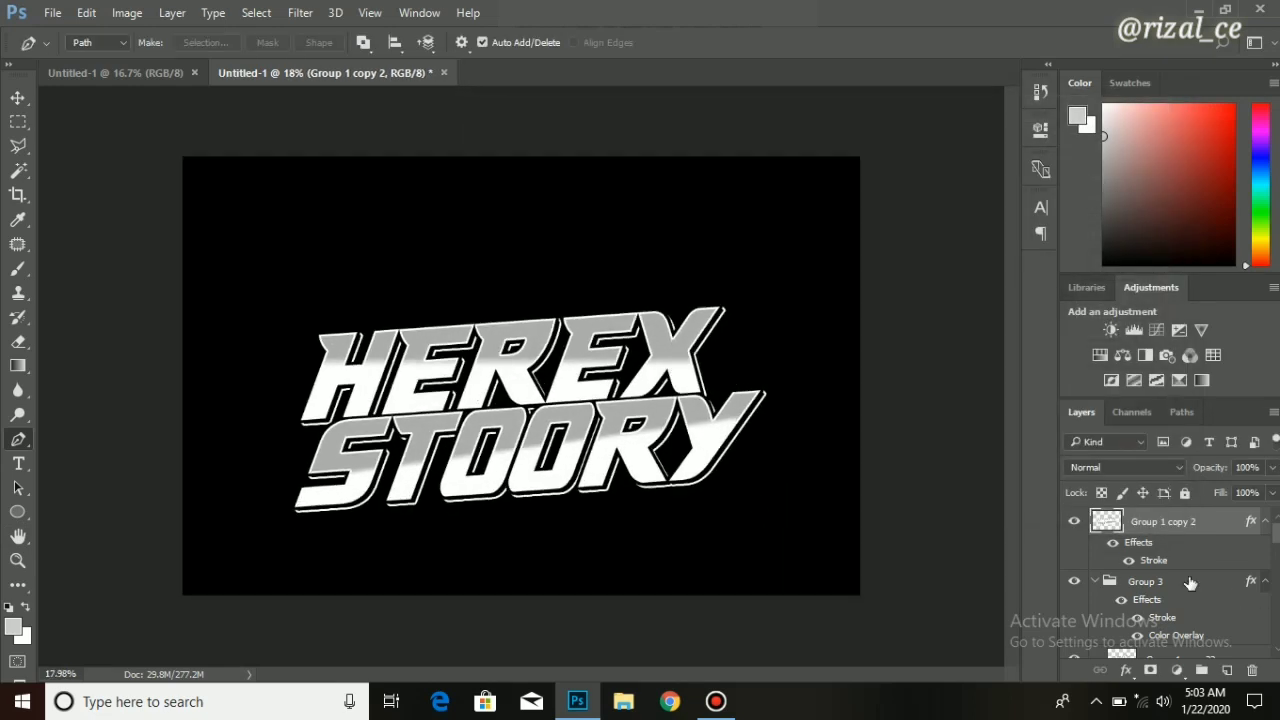
Collapse Group 3 and combine it with the top lettering layer, Group 1 copy 2, in a new group.
click(1095, 583)
click(1154, 586)
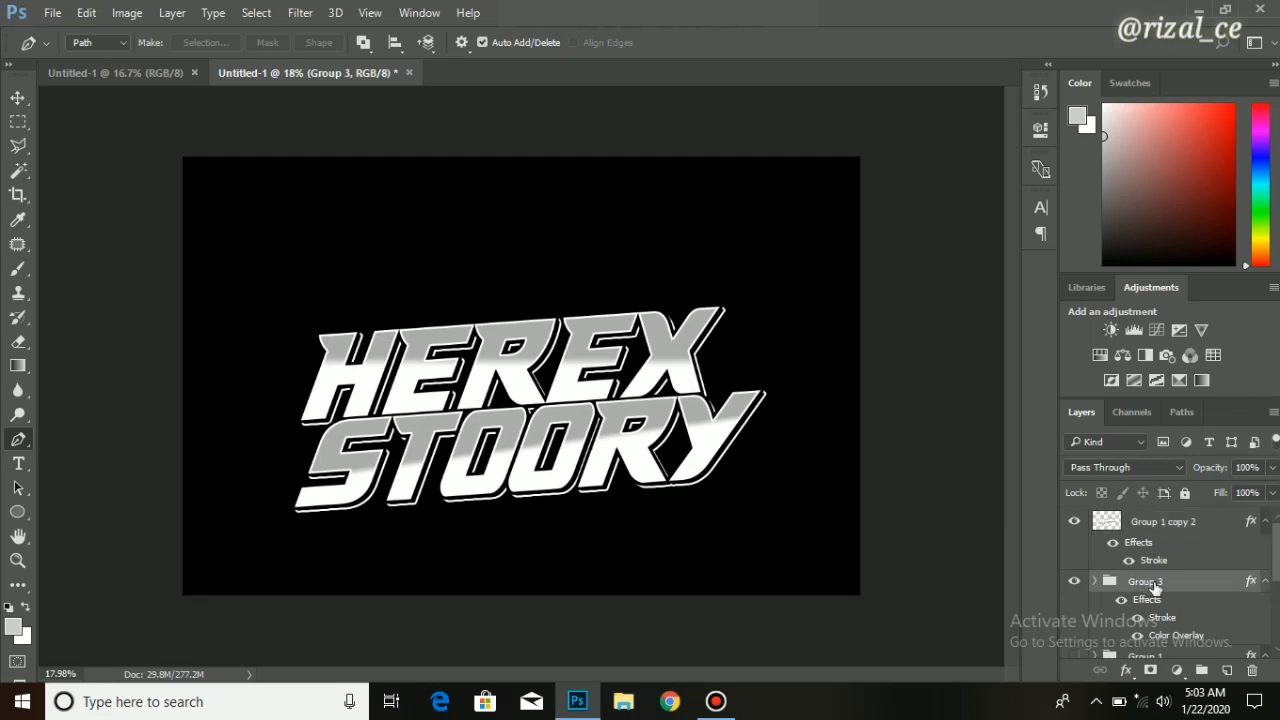
shift+click(1166, 524)
key(ctrl+g)
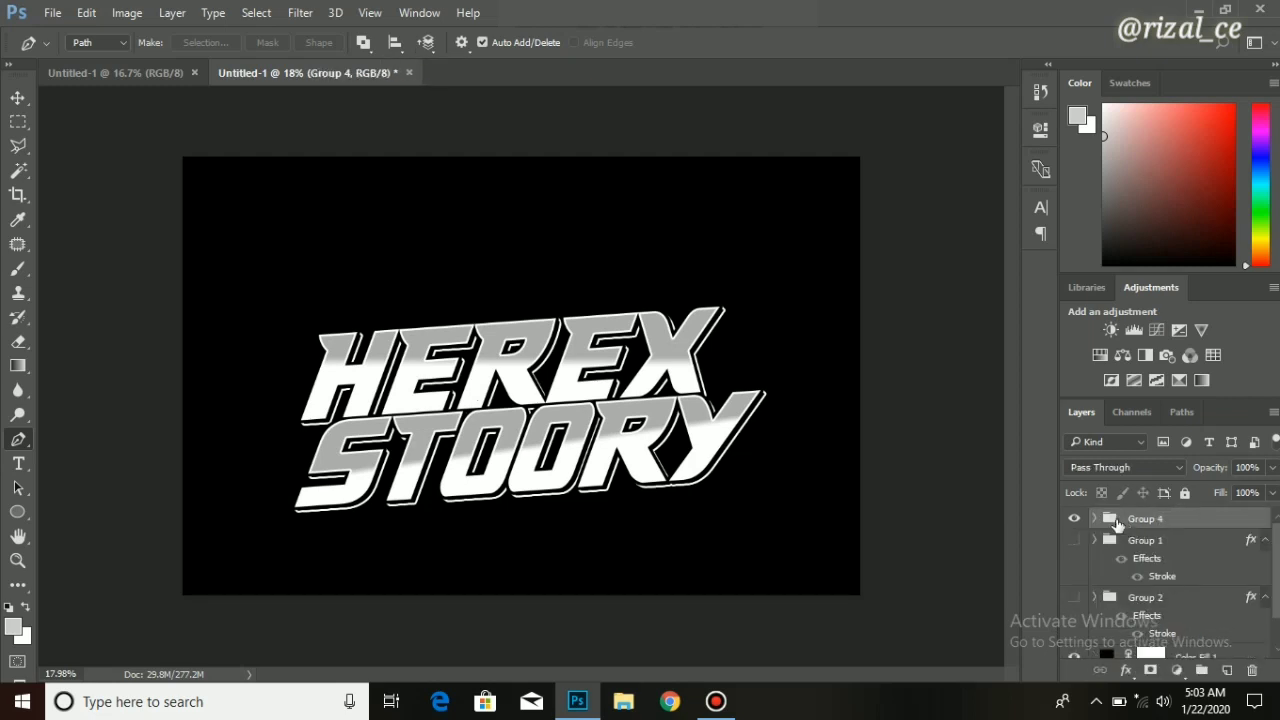
Scale Group 4 down to about 83% width and 86% height and center the lettering horizontally on the canvas.
scroll(527, 340, down, 1)
key(ctrl+t)
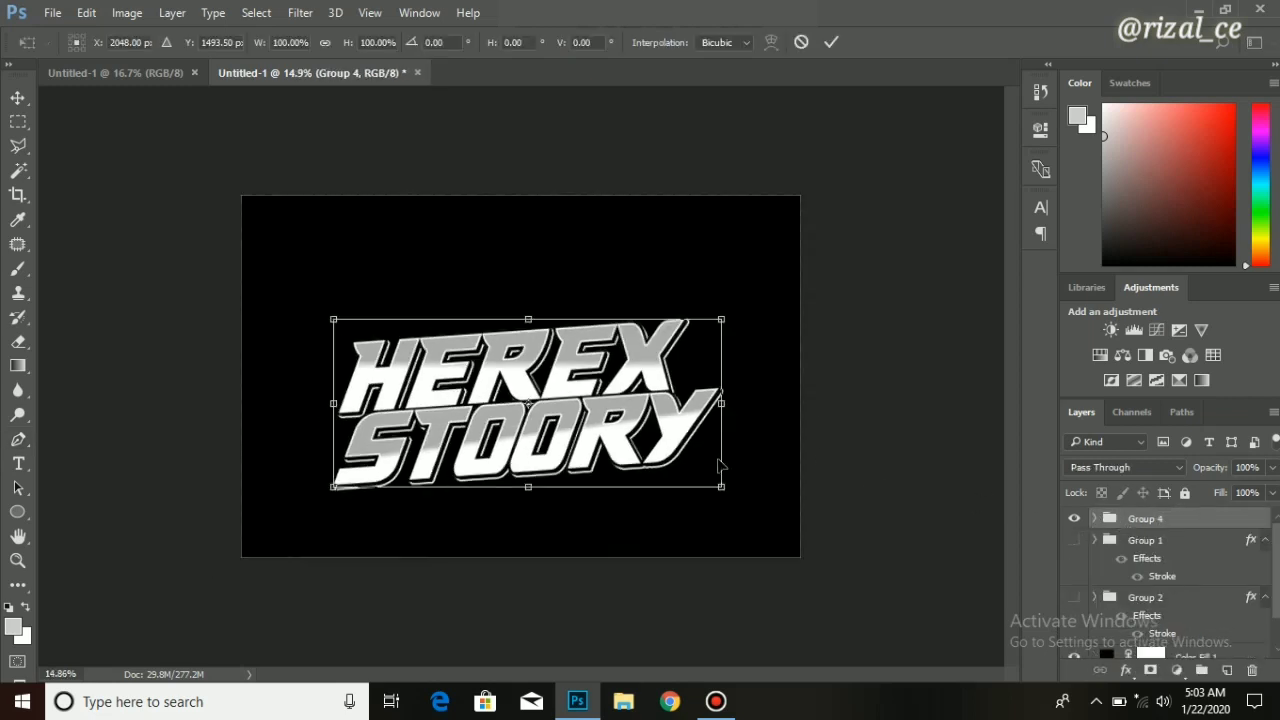
drag(720, 487, 657, 463)
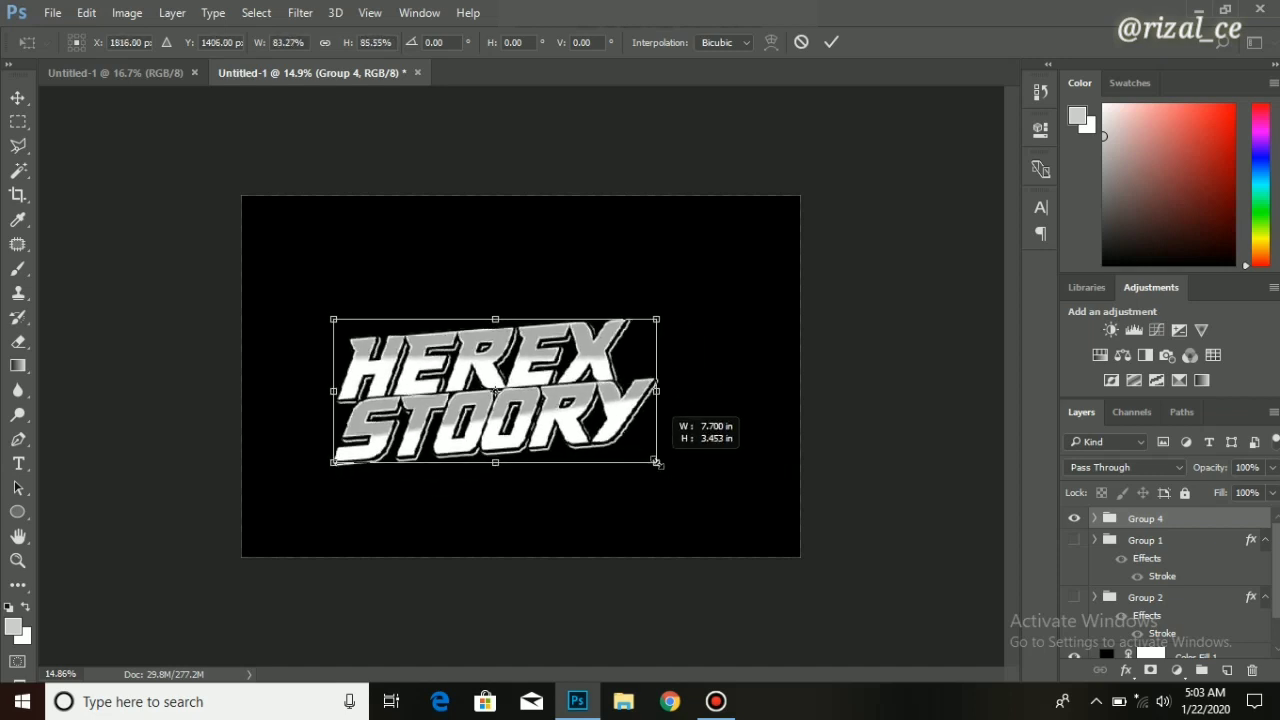
drag(608, 412, 635, 410)
key(p)
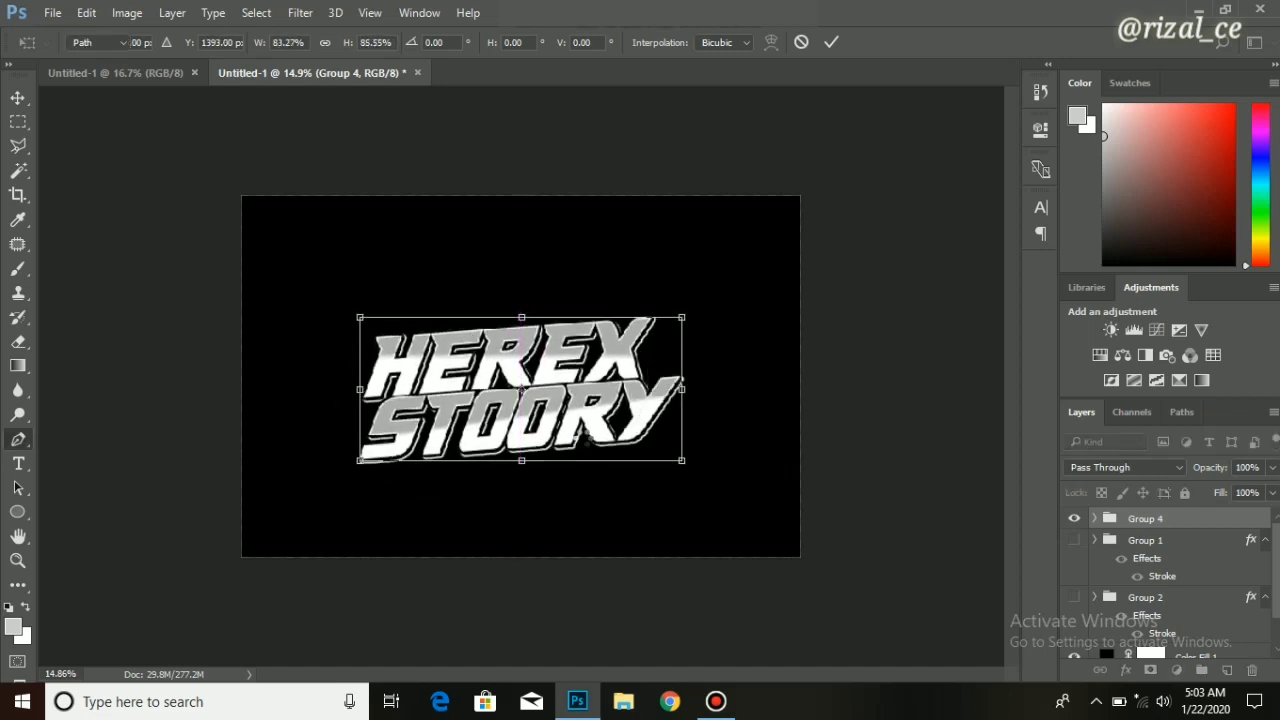
key(Return)
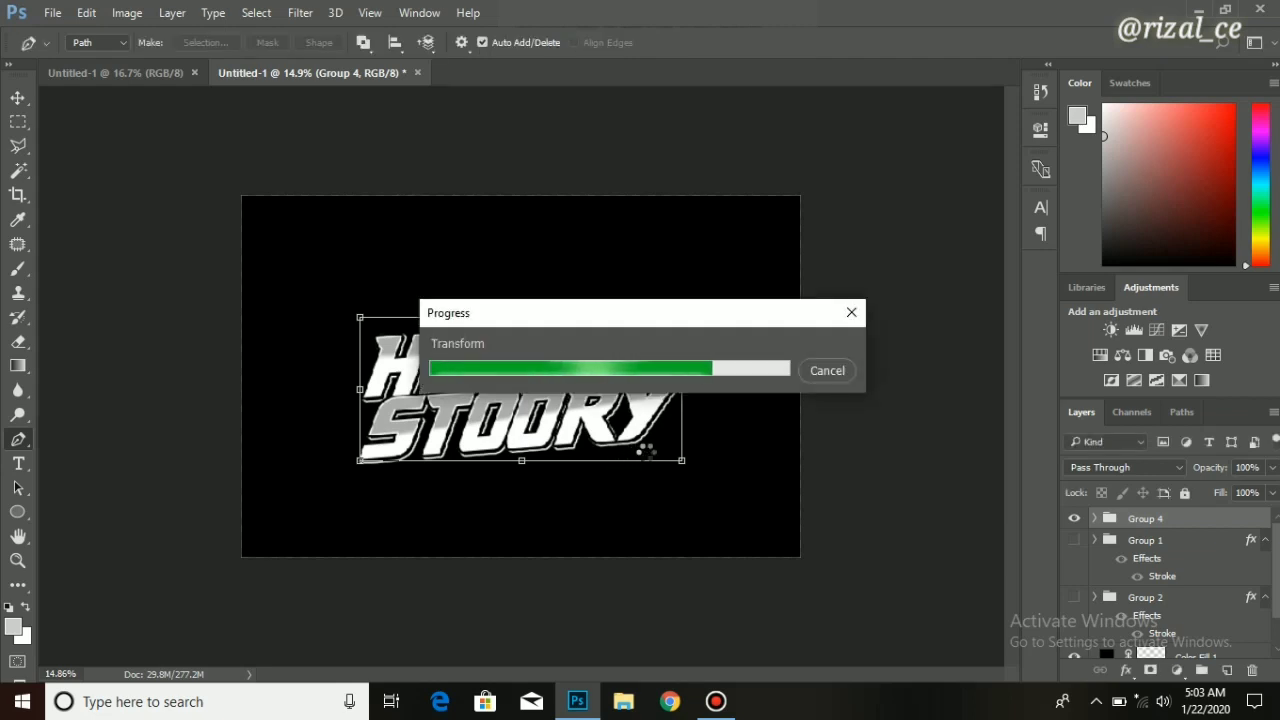
Create a new 4000 x 2600 px RGB document at 300 pixels/inch with a white background.
key(alt+f)
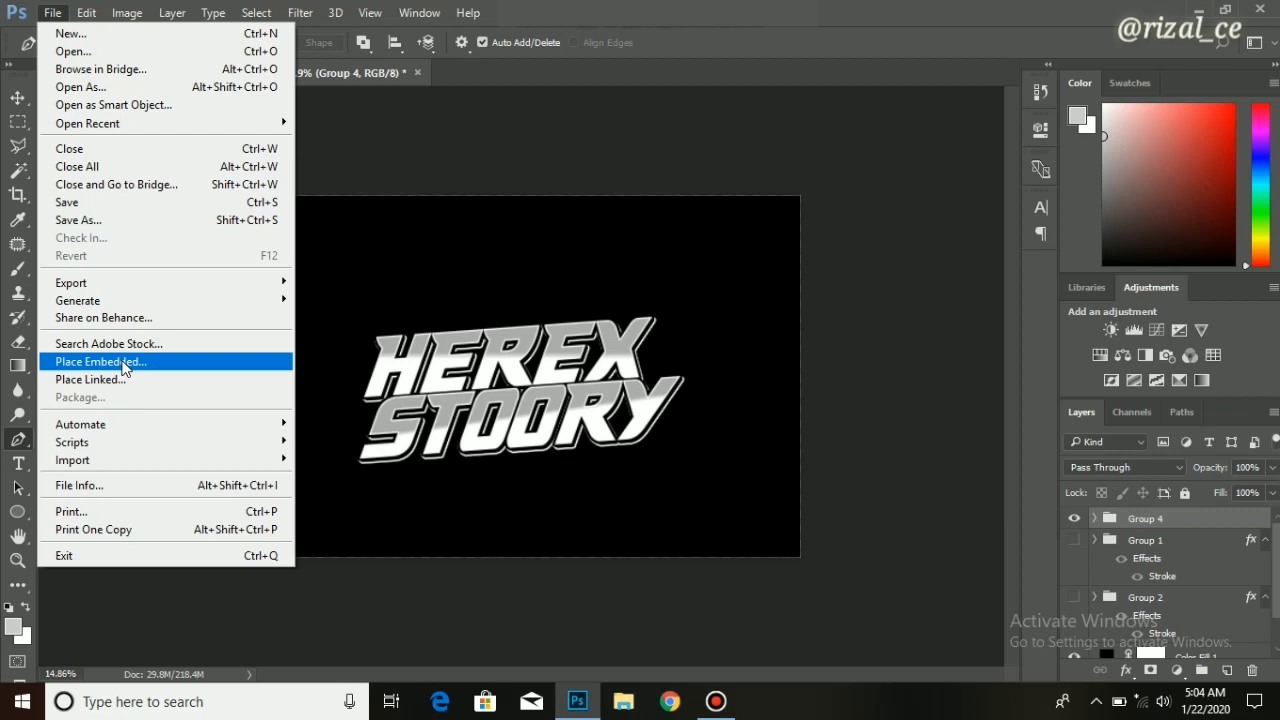
click(100, 35)
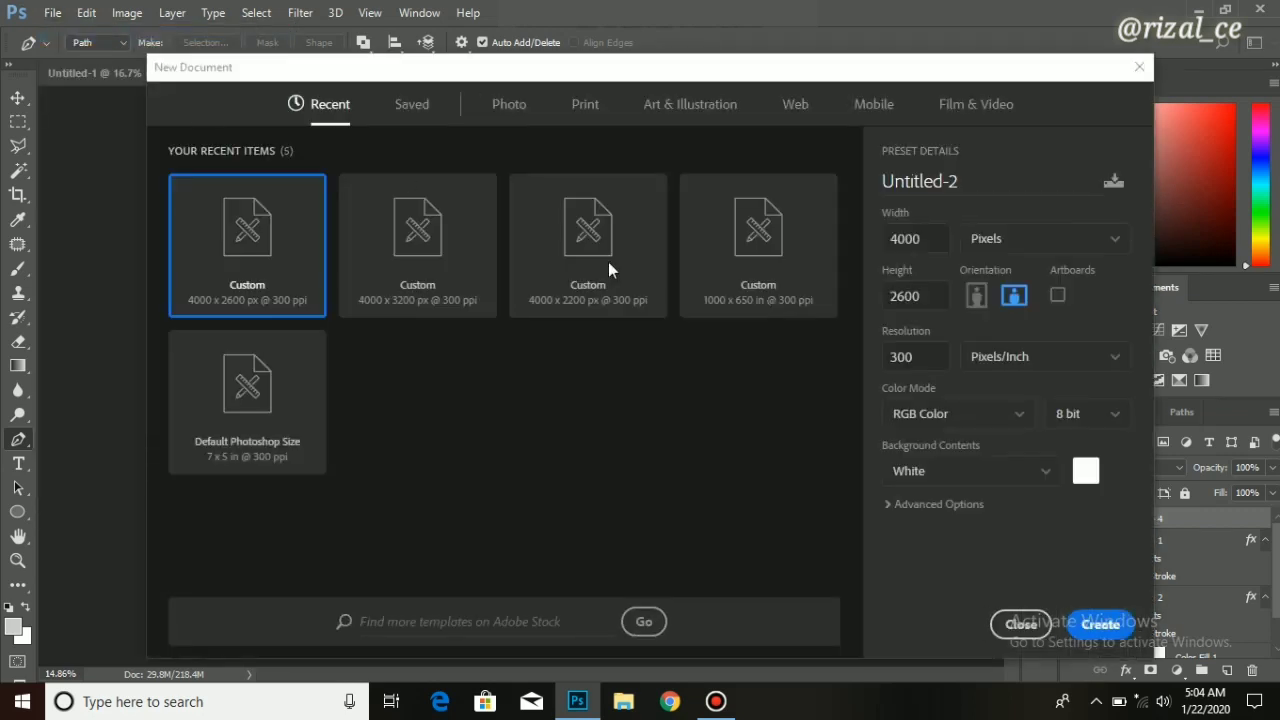
click(1100, 624)
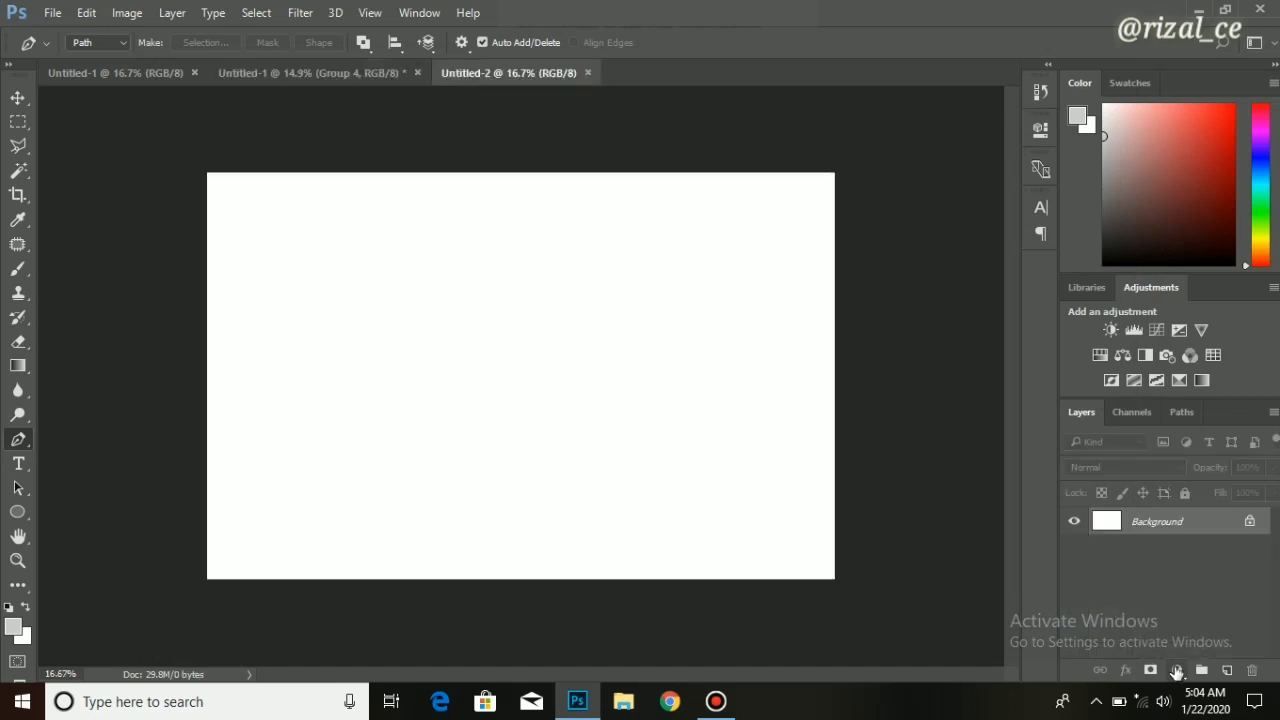
Add a black (000000) solid color fill layer above the background of the new document.
click(1177, 670)
click(1095, 260)
drag(726, 394, 657, 448)
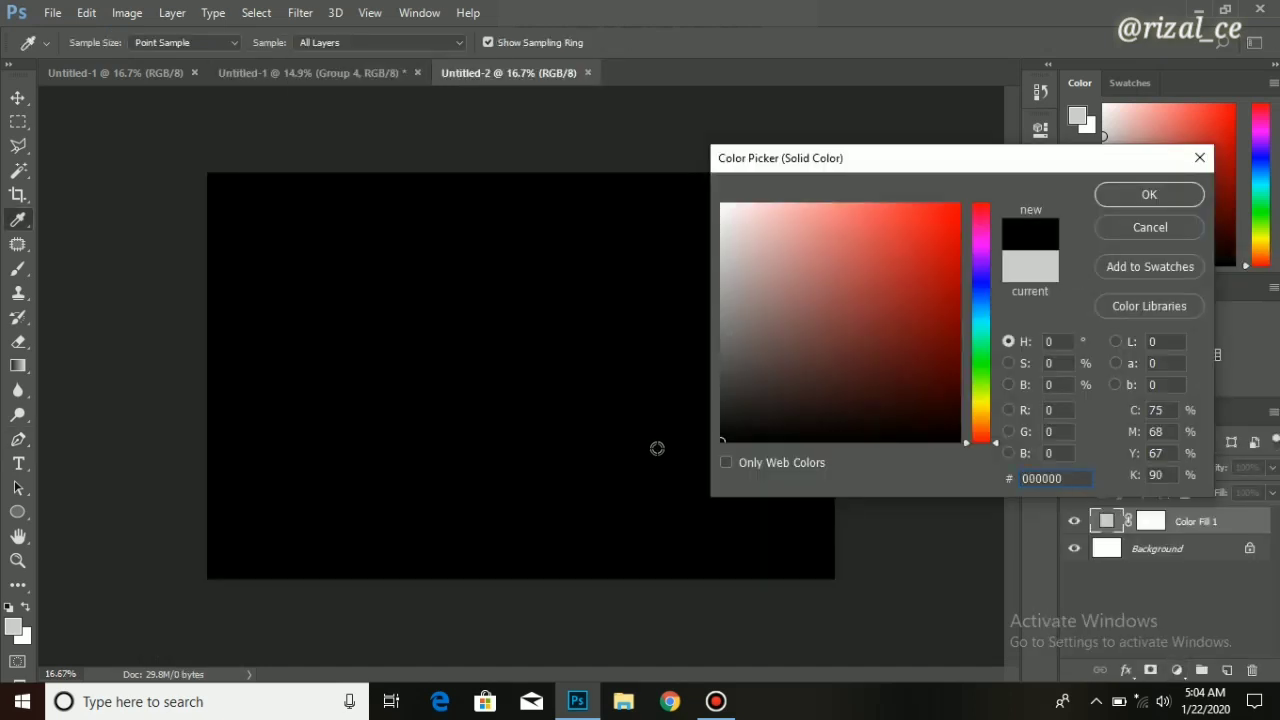
key(Return)
Set up the Ellipse tool with no fill and a blue 0066ff stroke.
click(17, 512)
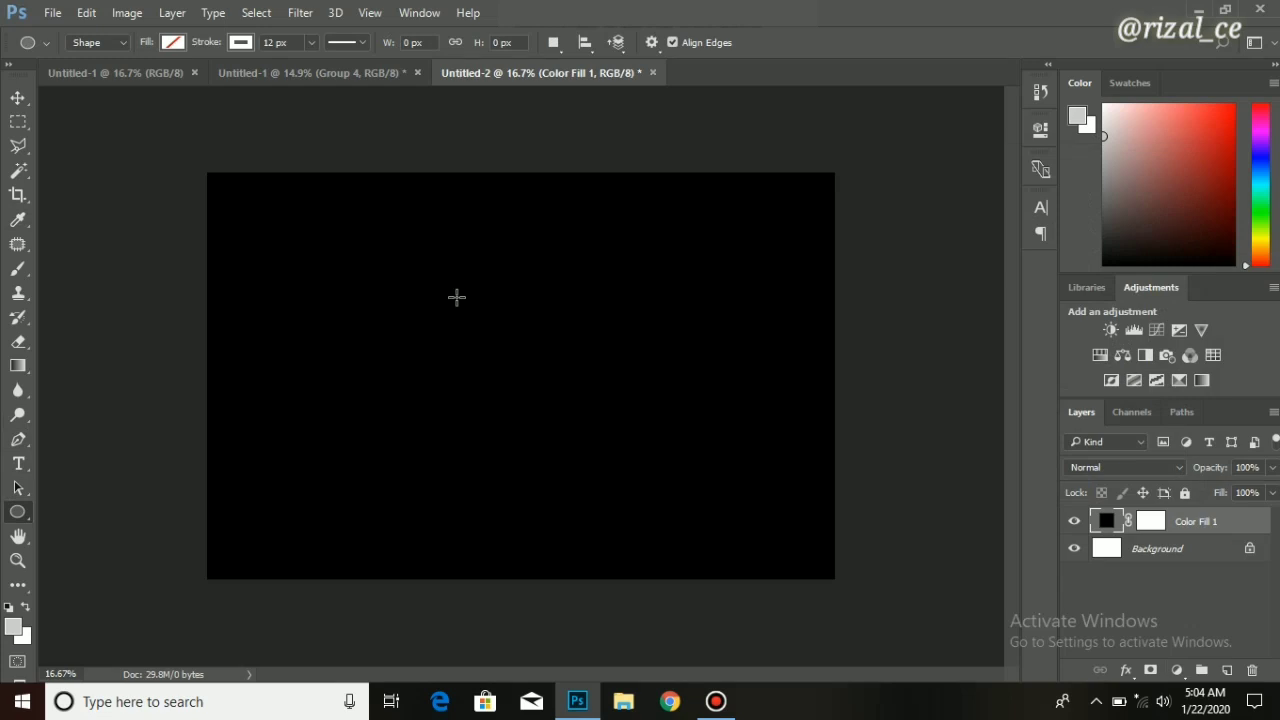
click(716, 701)
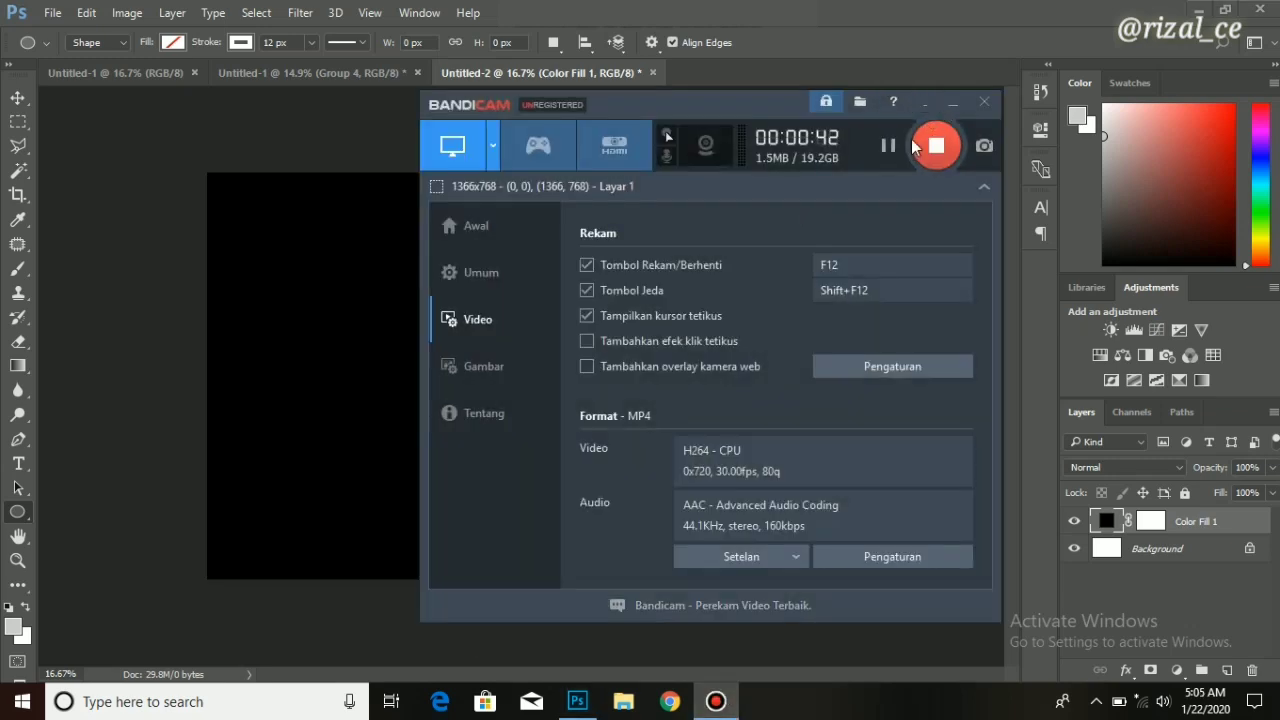
click(953, 102)
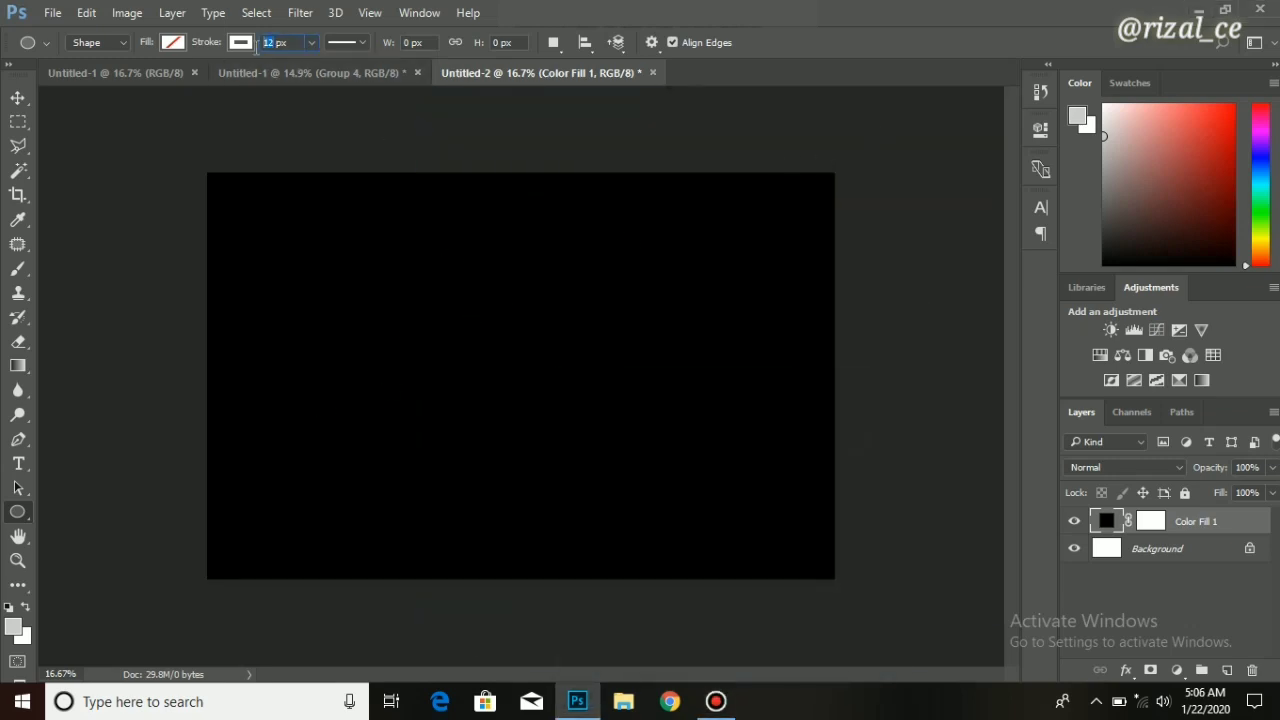
text(112)
click(241, 43)
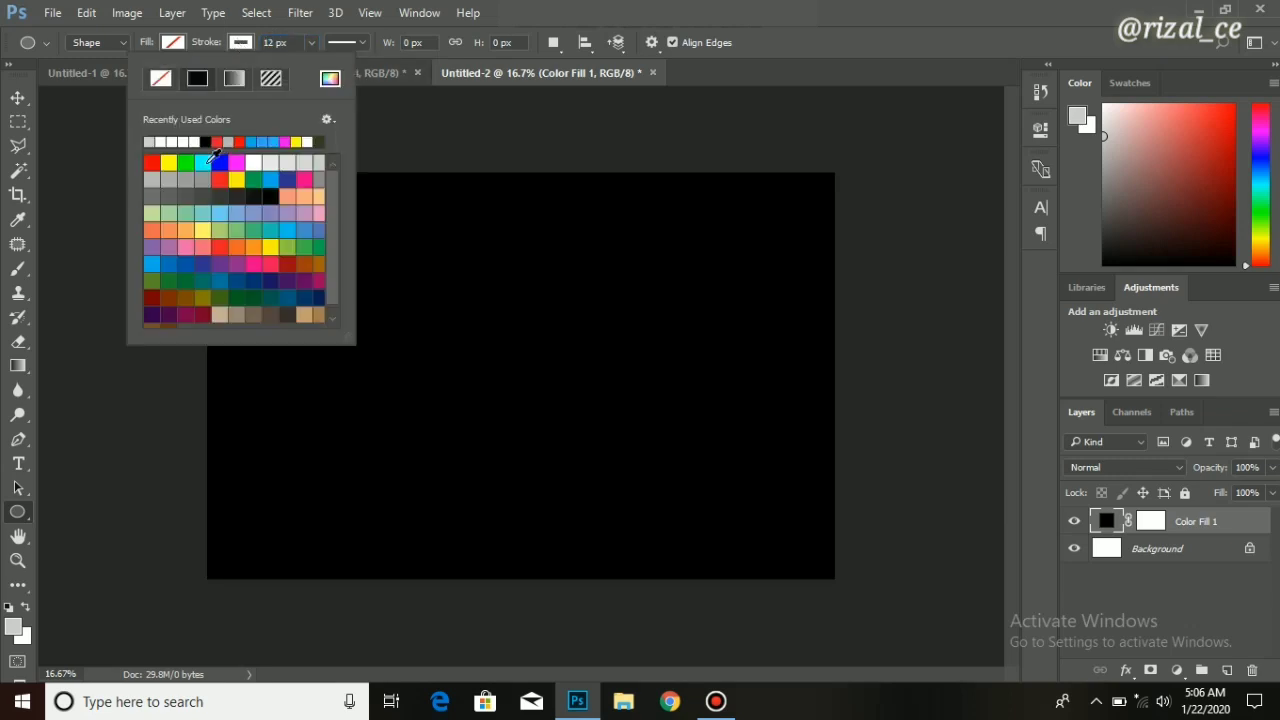
click(330, 78)
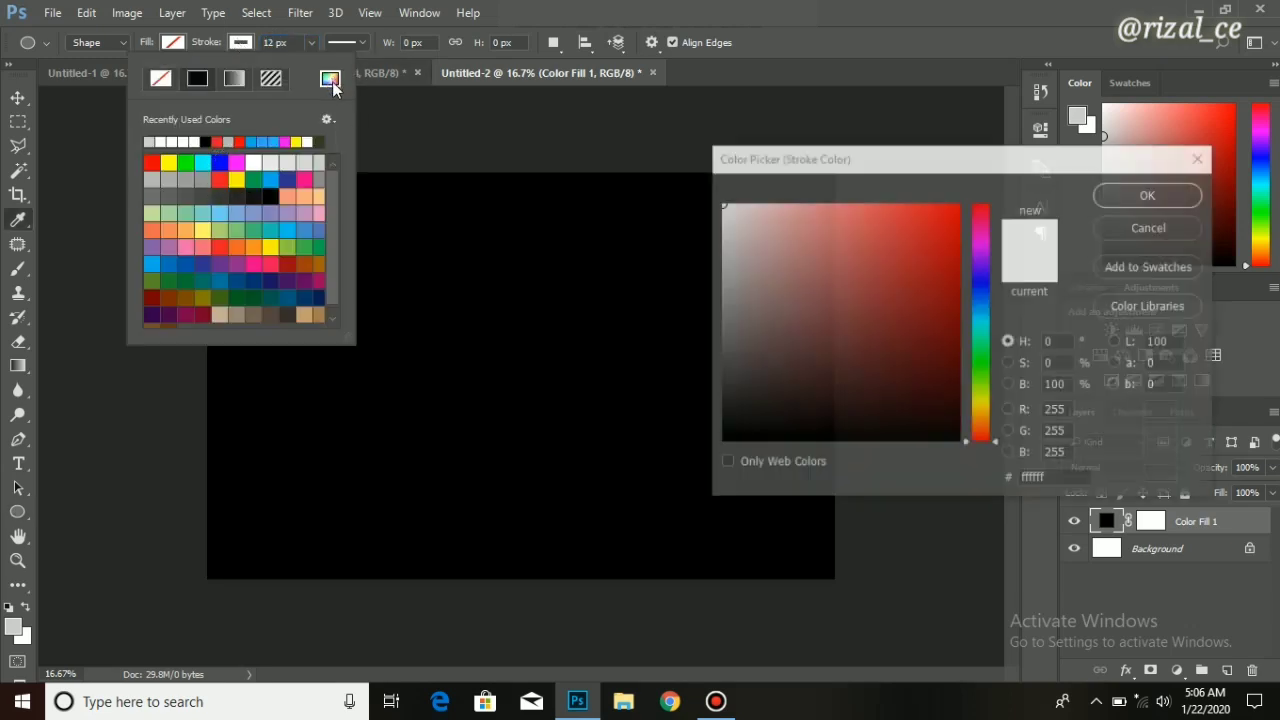
click(985, 308)
text(0066ff)
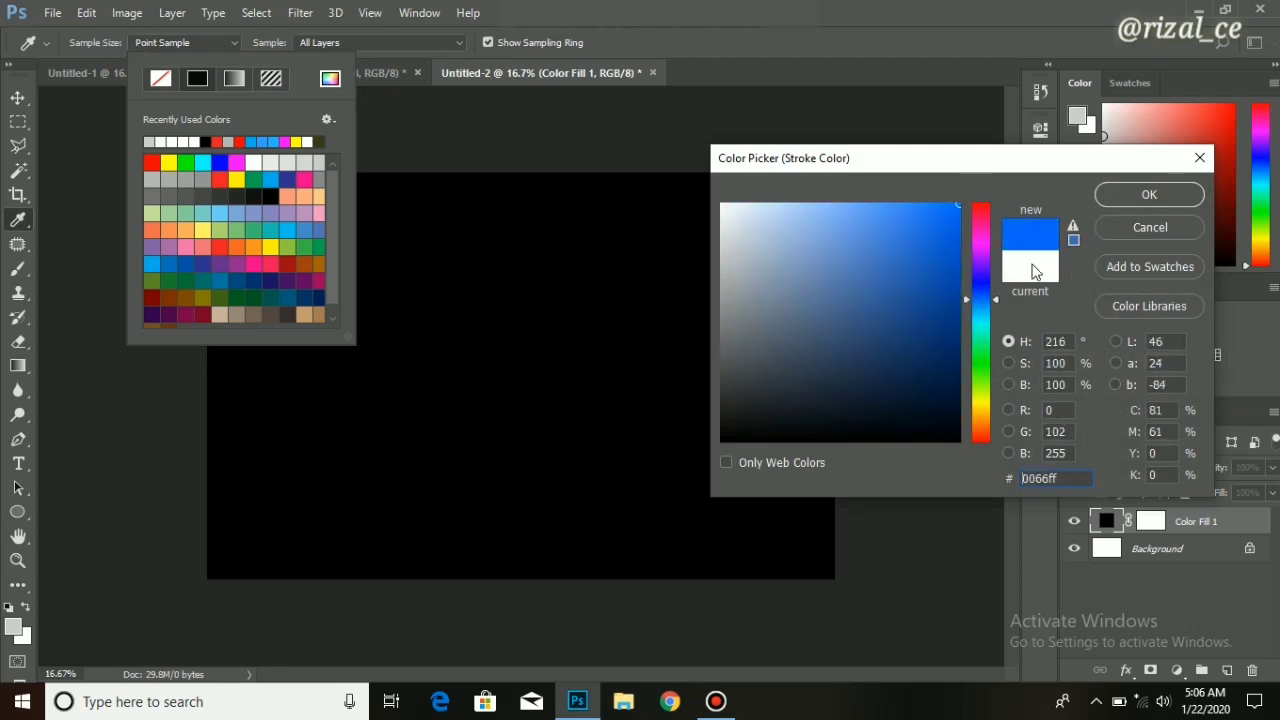
key(Return)
click(242, 40)
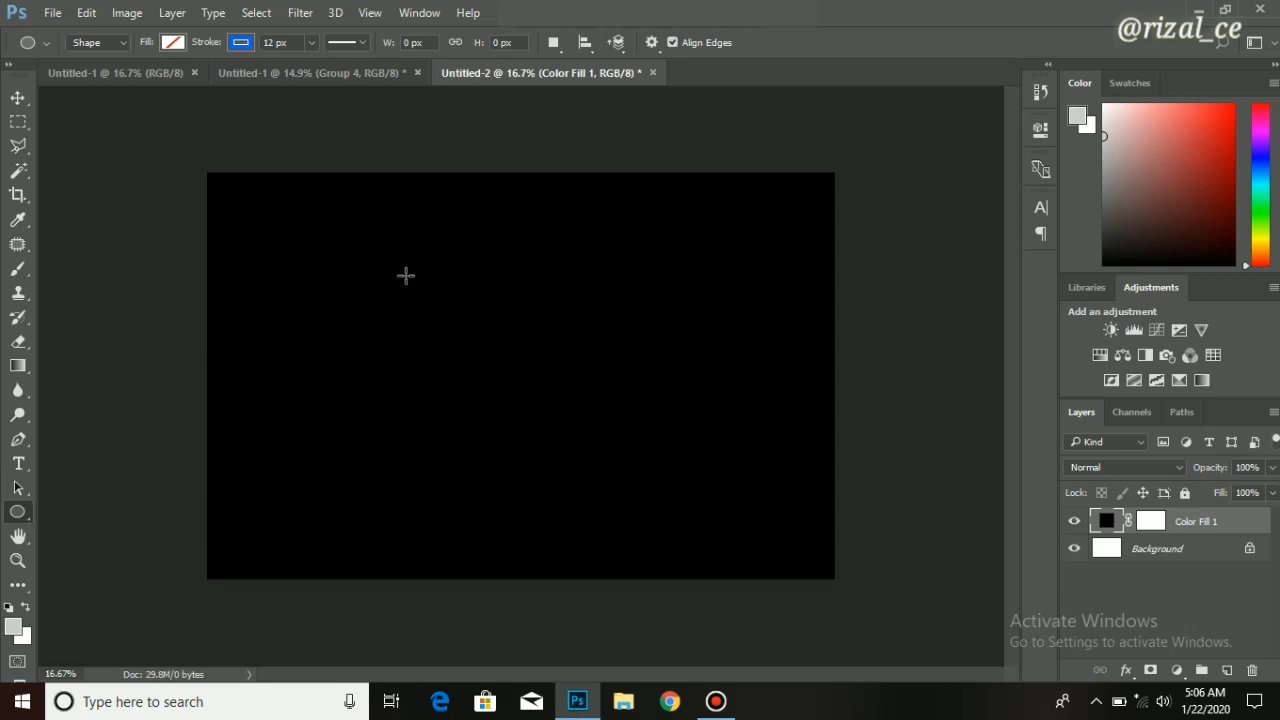
Draw a ring about 1770 x 1762 px with a 112 px stroke in the lower middle of the canvas.
click(262, 42)
text(11)
drag(395, 307, 668, 579)
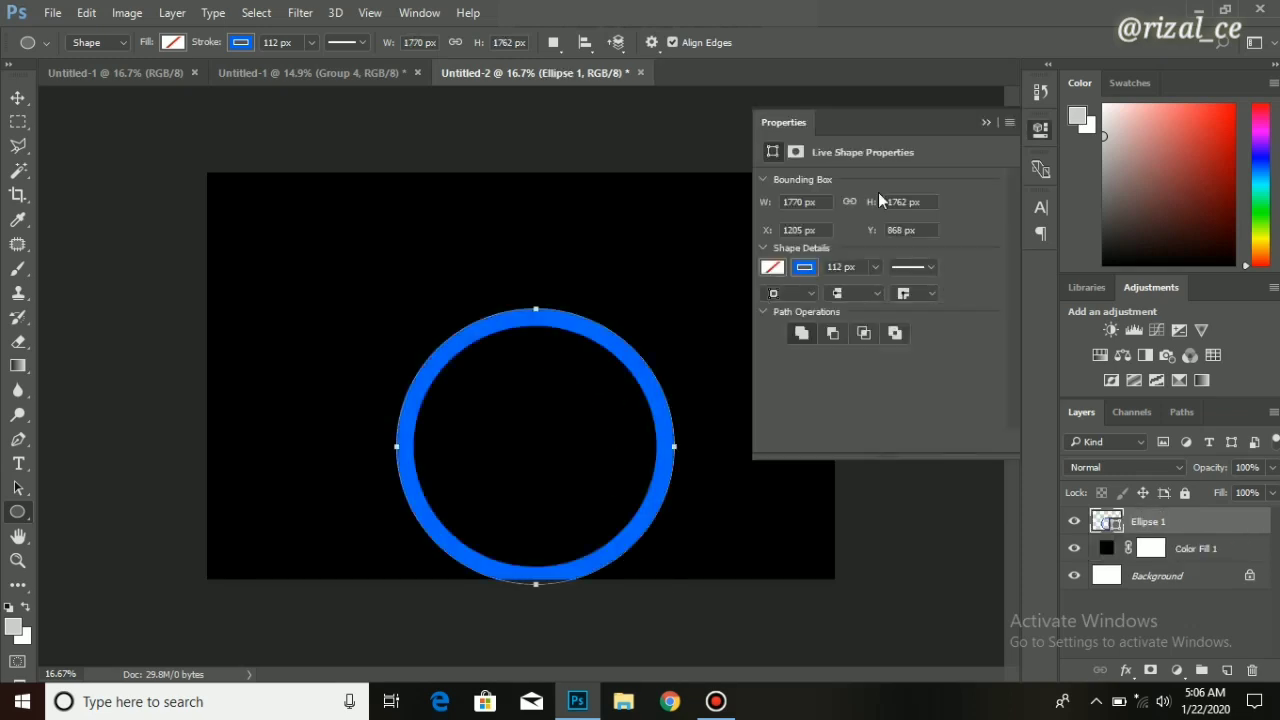
click(986, 122)
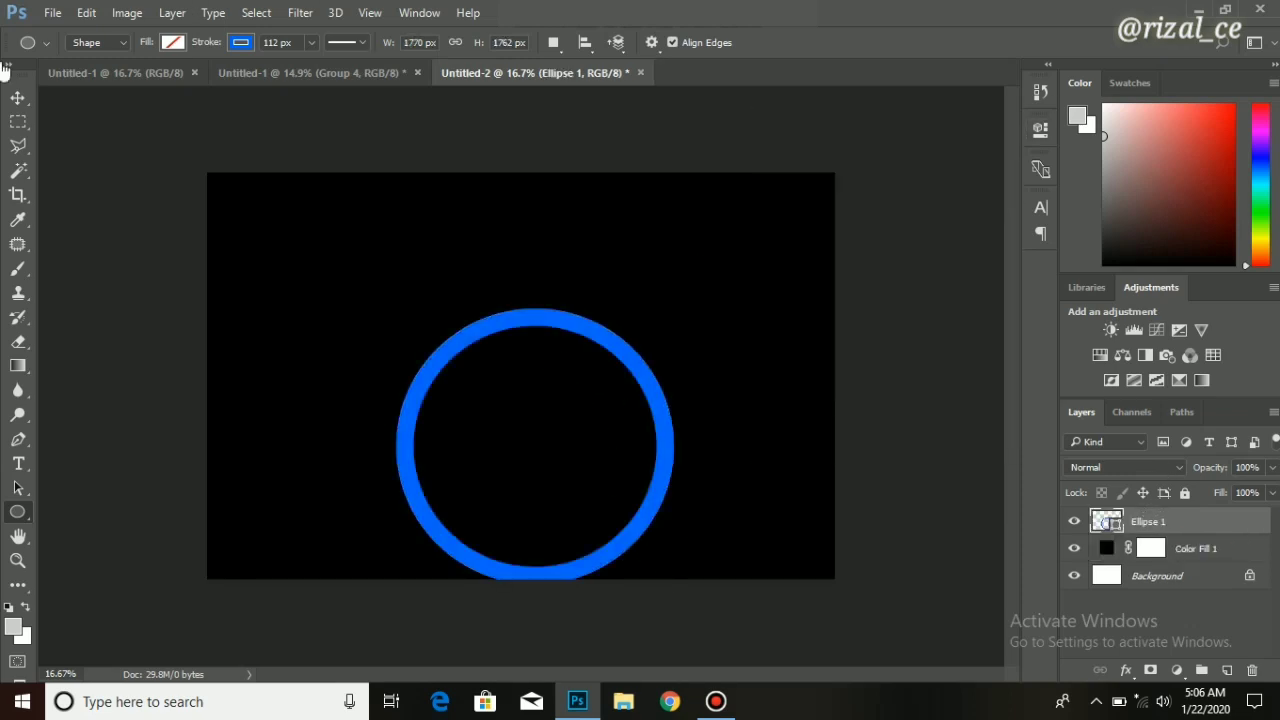
Free-transform the blue ring, scaling it down slightly and moving it to the center of the canvas.
click(18, 97)
key(ctrl+t)
drag(557, 389, 536, 316)
drag(660, 509, 632, 491)
mouse_move(595, 451)
mouse_down()
mouse_move(607, 474)
mouse_move(606, 456)
mouse_up()
key(Return)
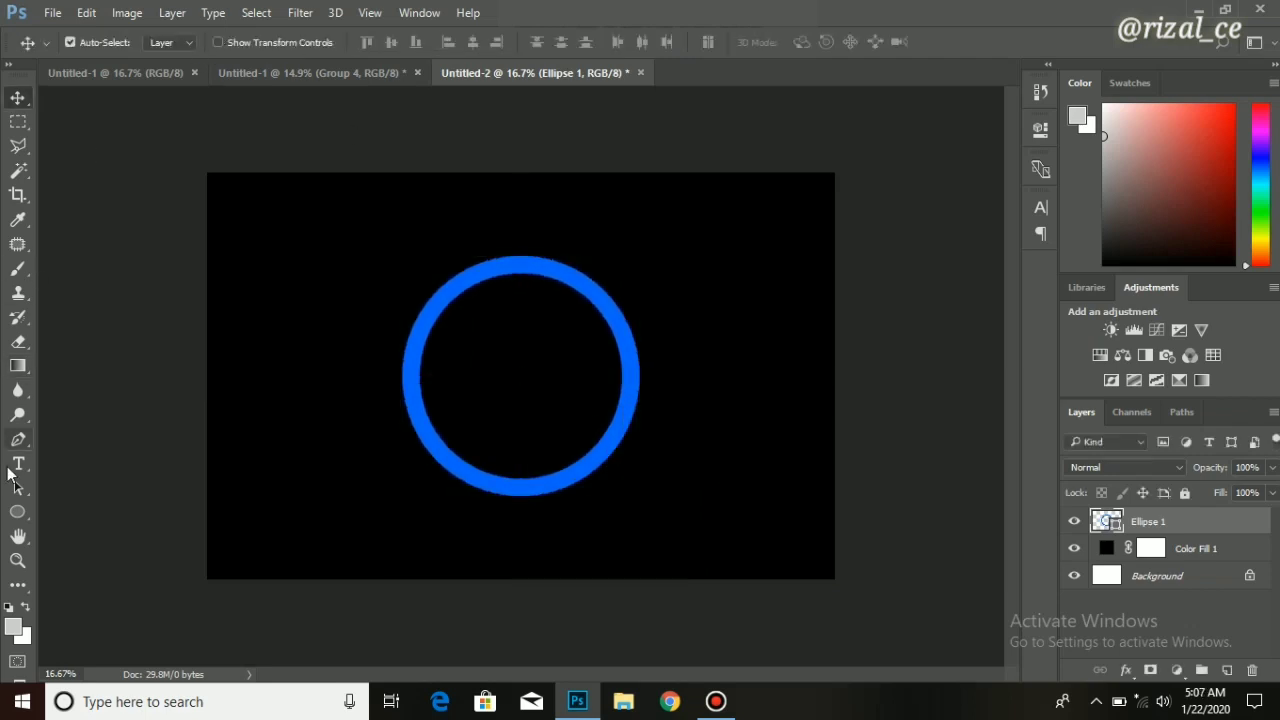
Thicken the blue ring's stroke to 162 px.
click(13, 514)
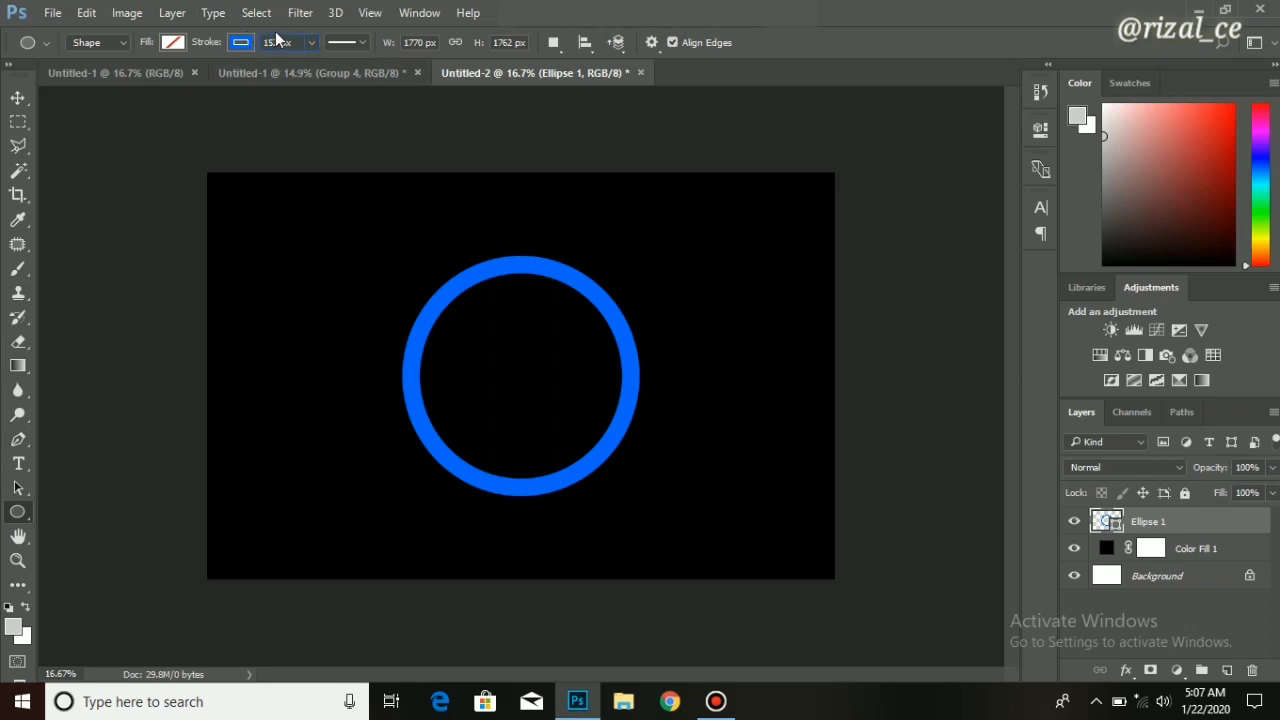
scroll(272, 40, up, 2)
key(BackSpace)
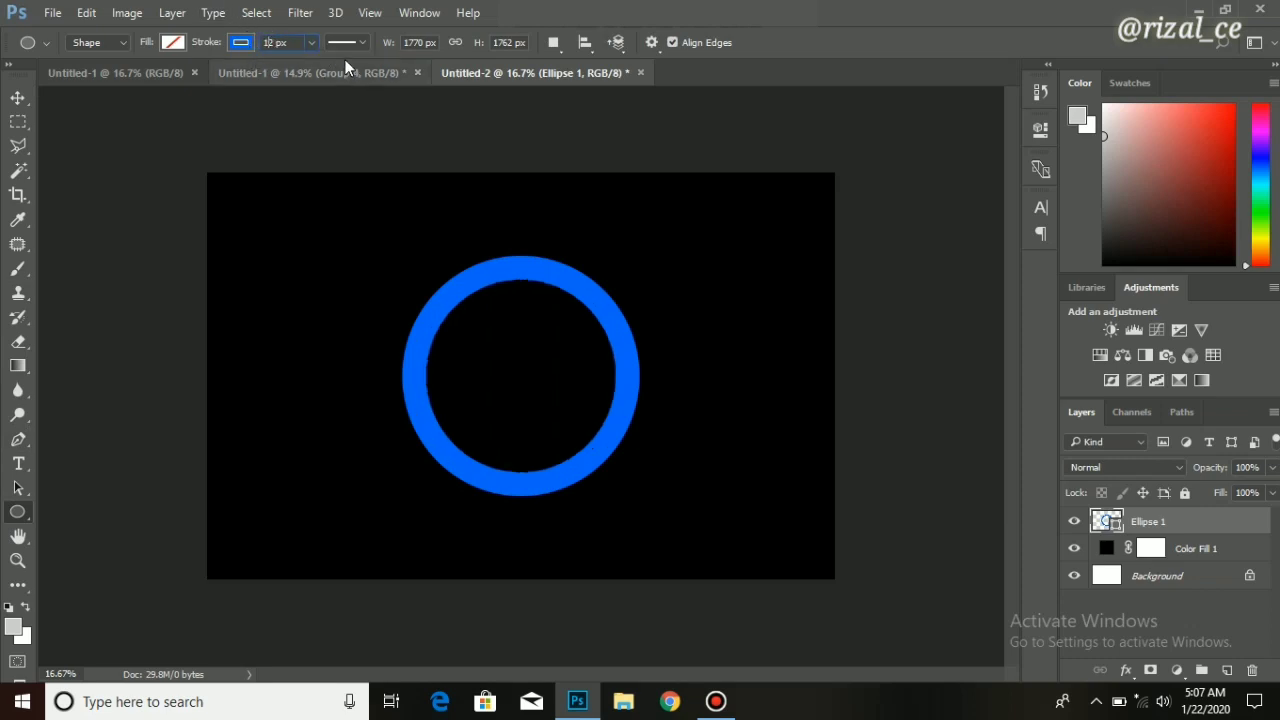
key(Return)
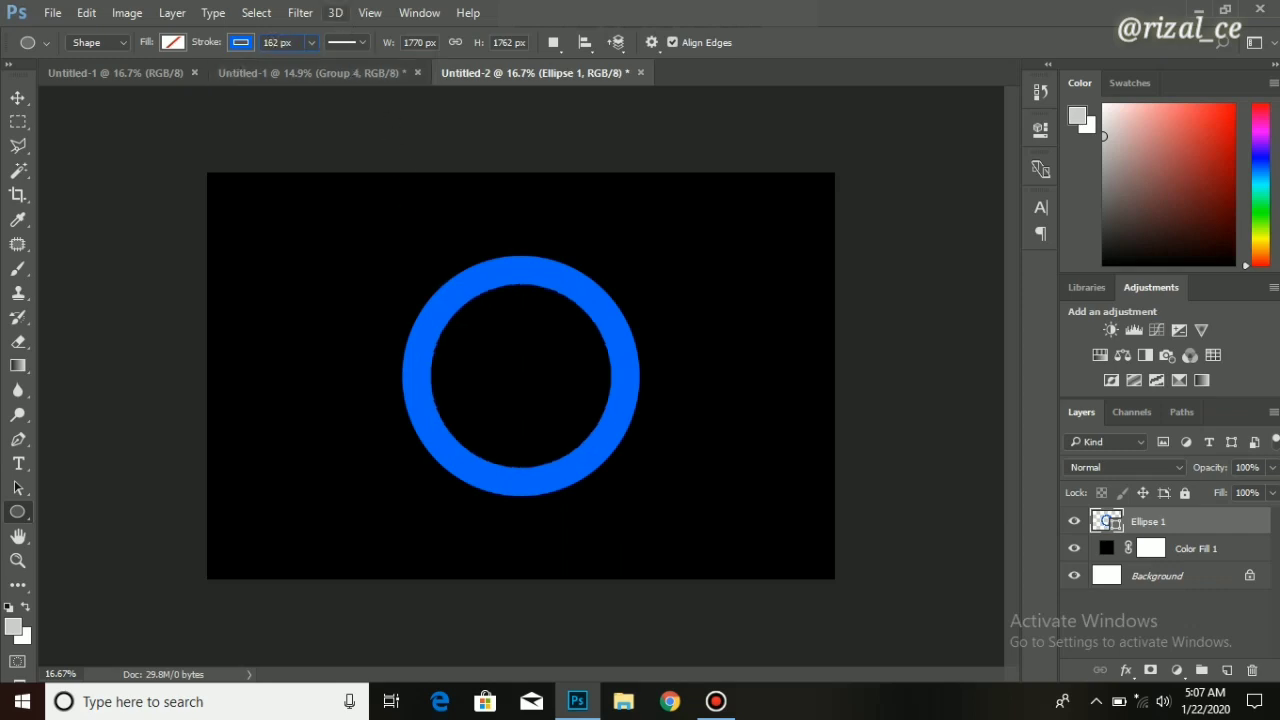
scroll(437, 400, down, 3)
scroll(580, 297, up, 3)
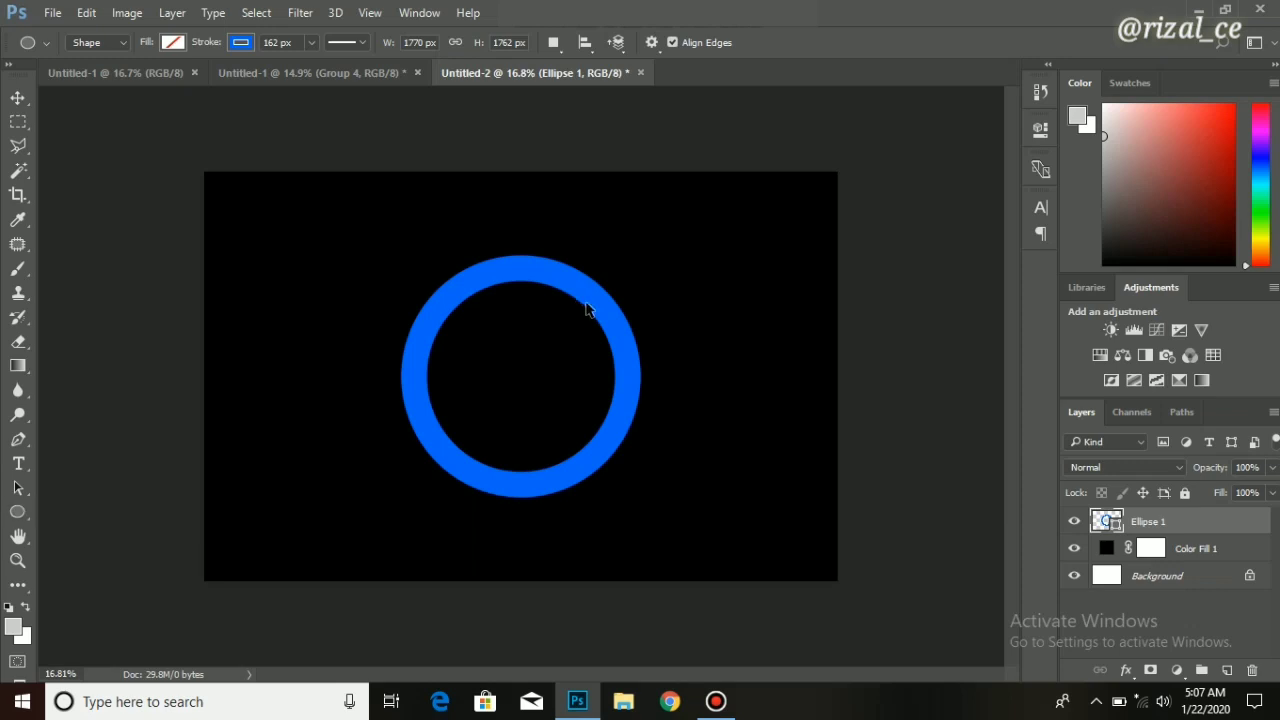
Free-transform the blue ring, enlarging it to about 104% from its lower-right corner.
key(ctrl+t)
drag(641, 497, 650, 504)
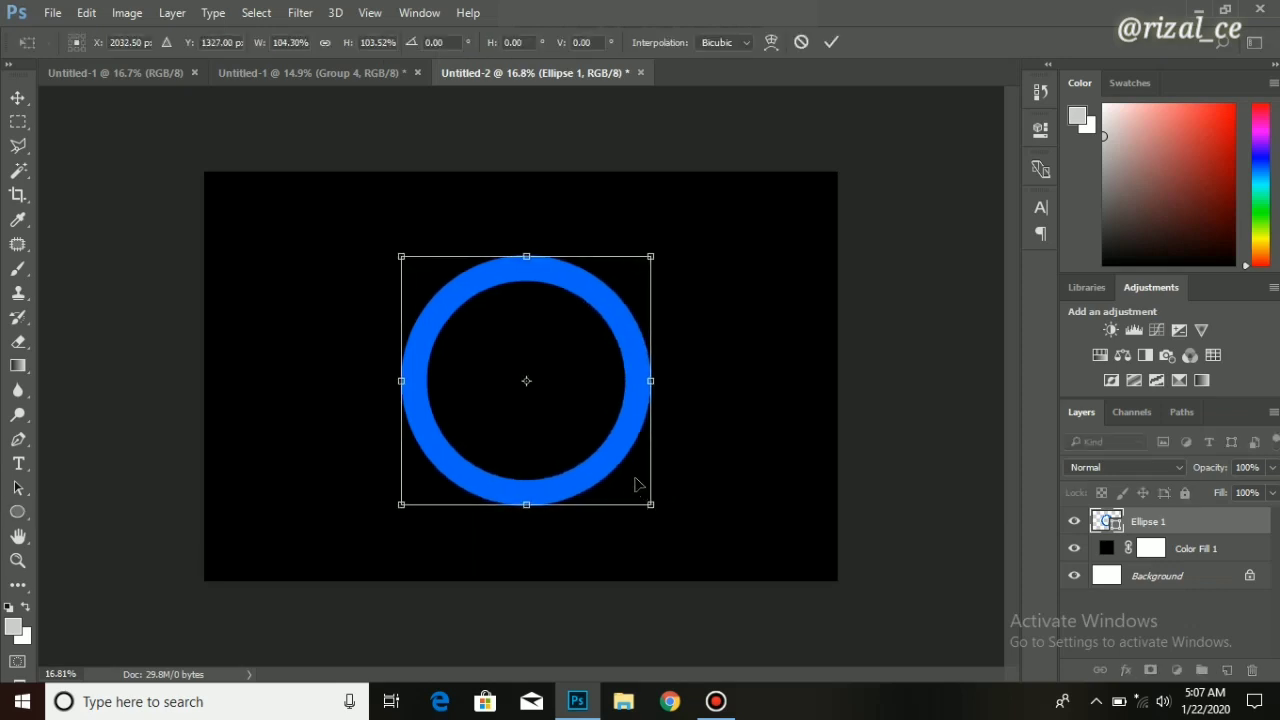
key(Return)
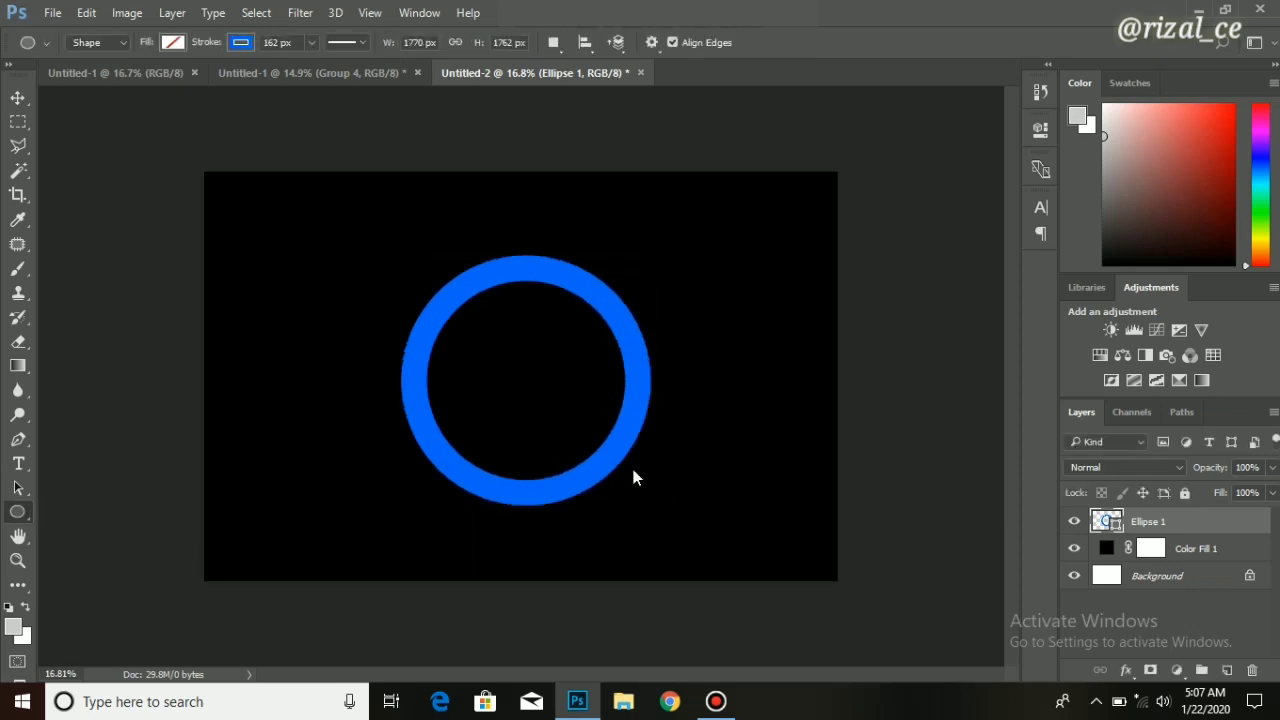
Hide the blue ring's layer and show the grid over the canvas.
scroll(517, 411, up, 2)
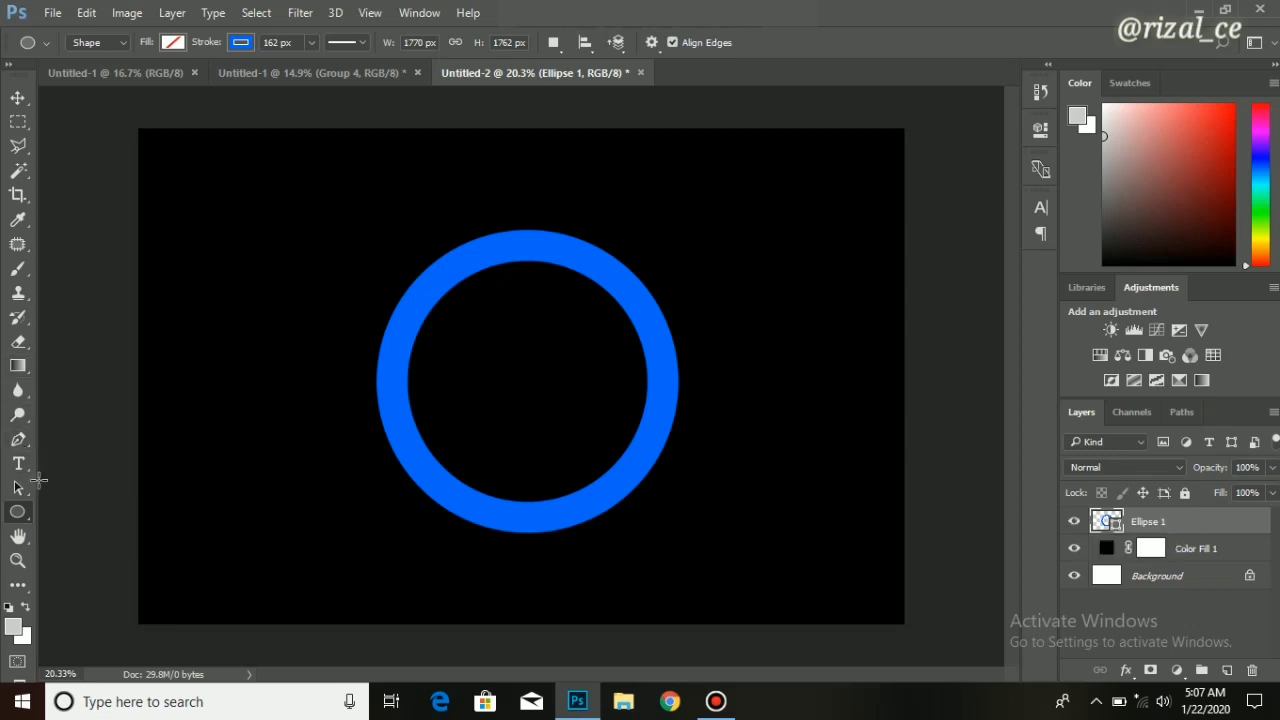
click(1074, 521)
click(370, 12)
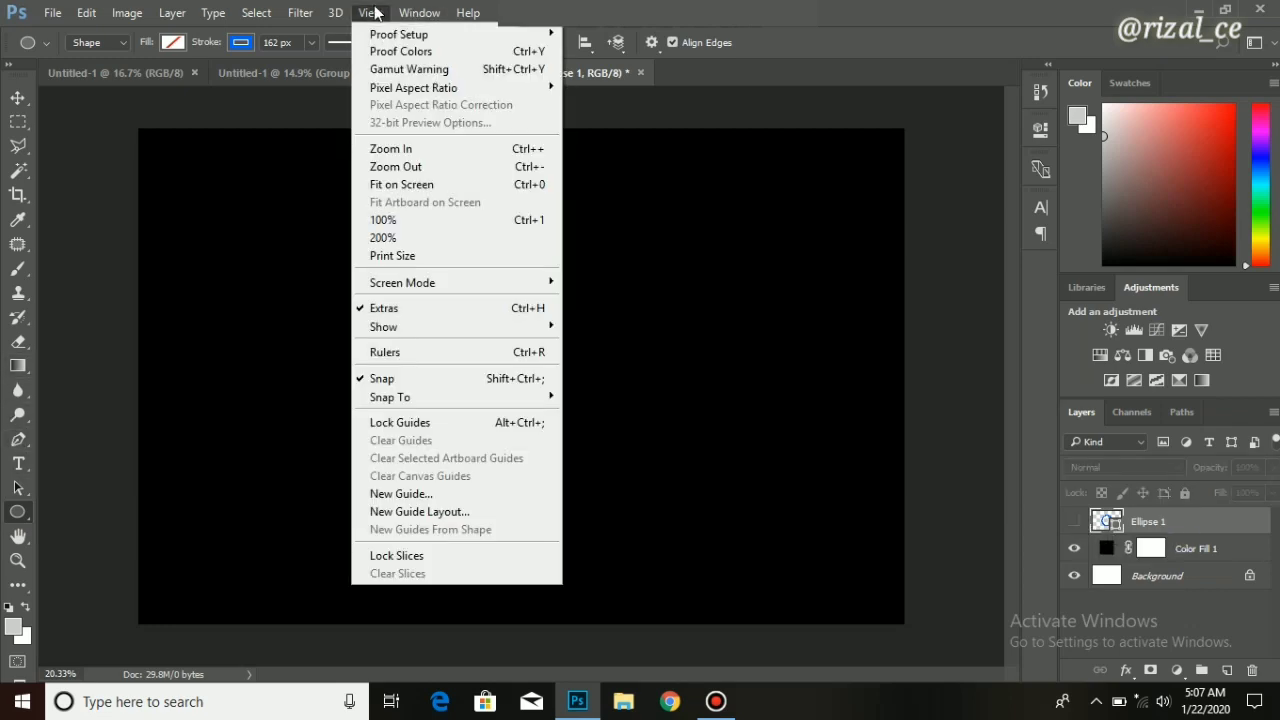
mouse_move(383, 327)
click(640, 300)
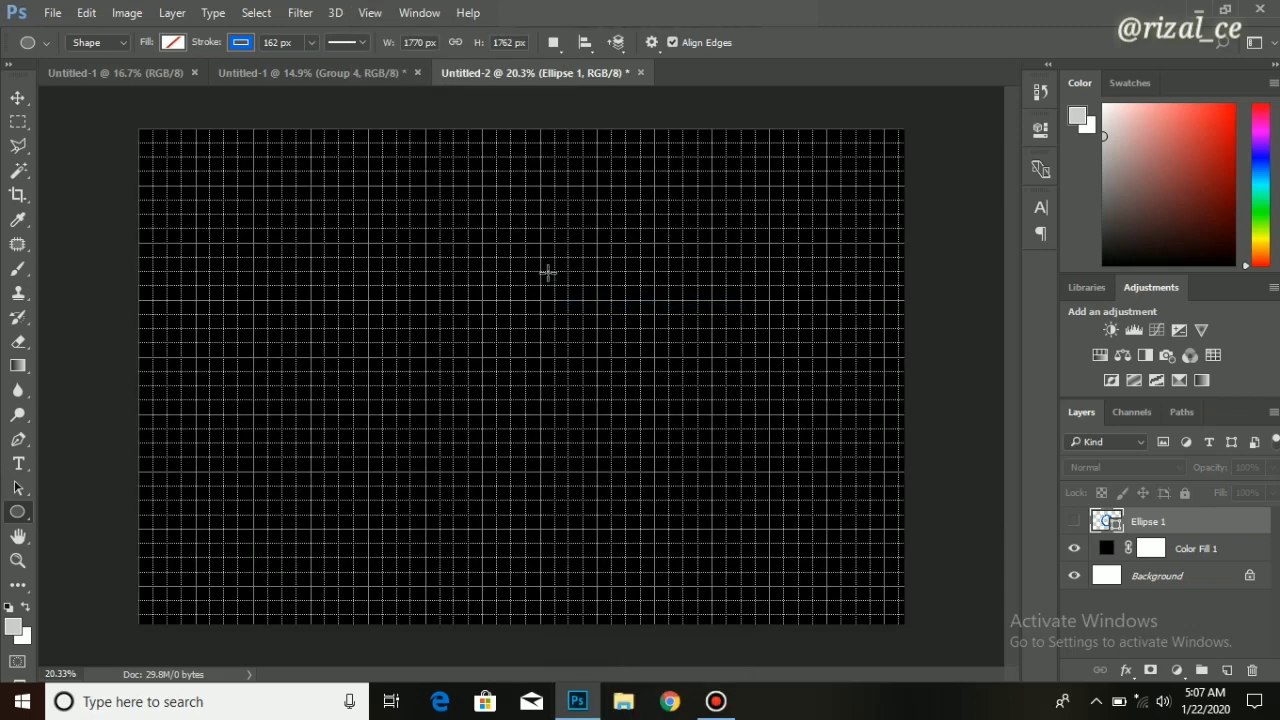
Draw a closed, right-pointing triangular path of 750 x 750 px with the Pen tool, aligning its three points to the grid.
scroll(476, 232, up, 2)
scroll(476, 232, up, 1)
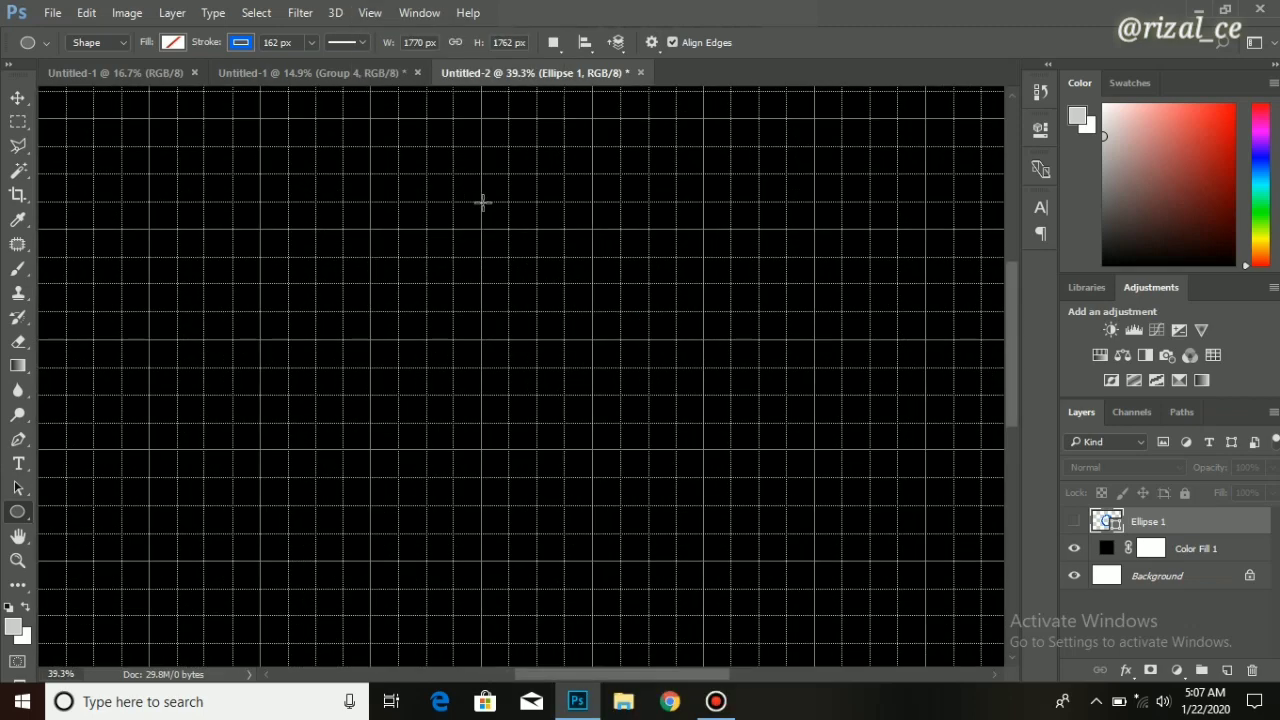
click(481, 203)
click(684, 290)
key(p)
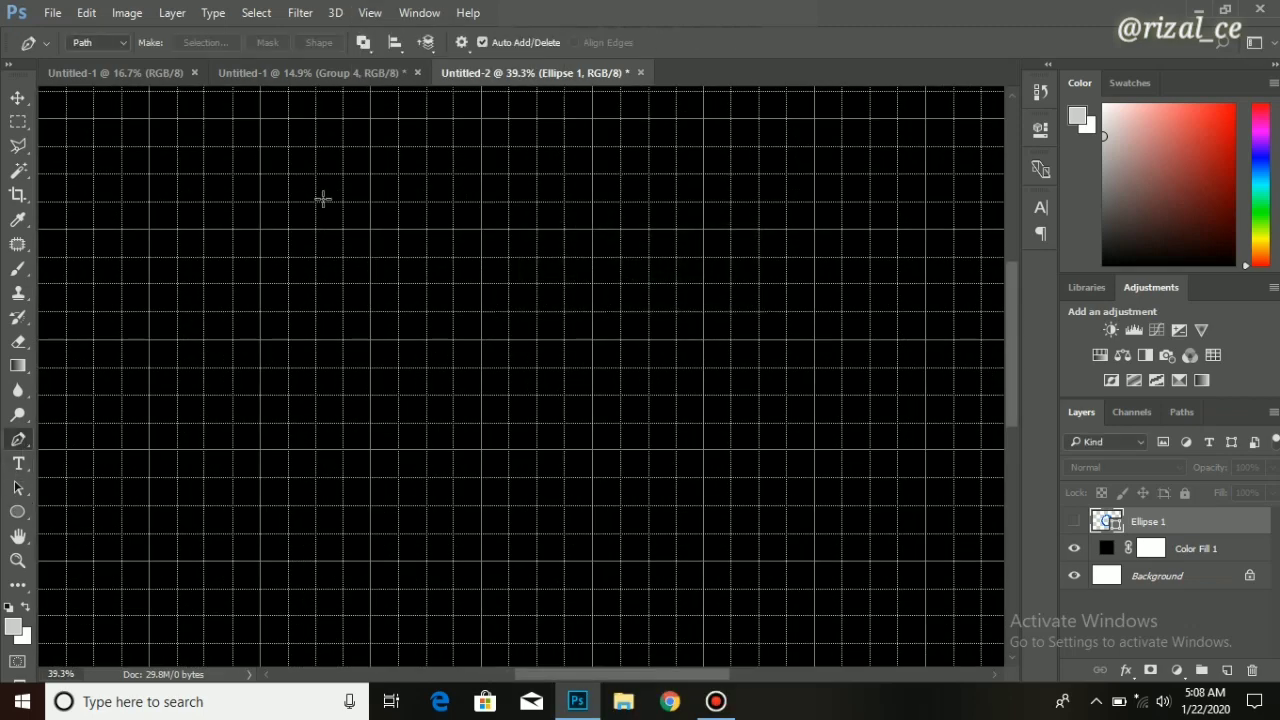
click(425, 202)
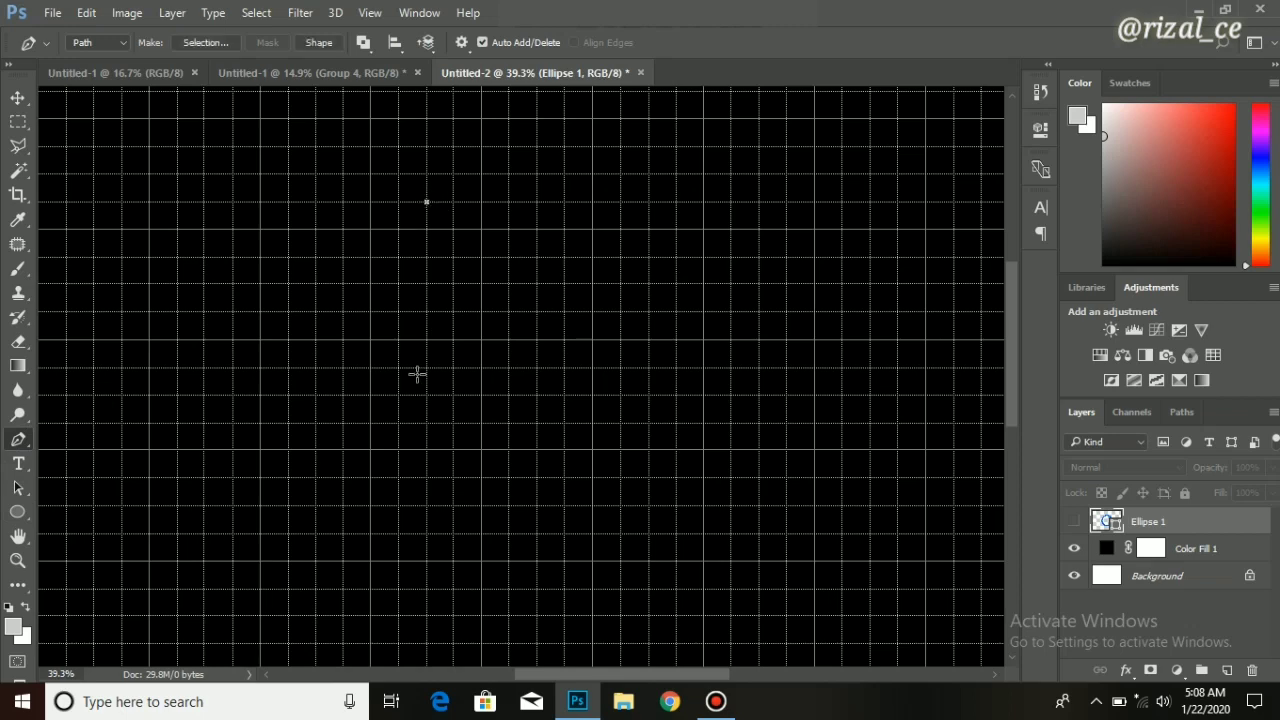
click(425, 479)
click(704, 313)
click(427, 203)
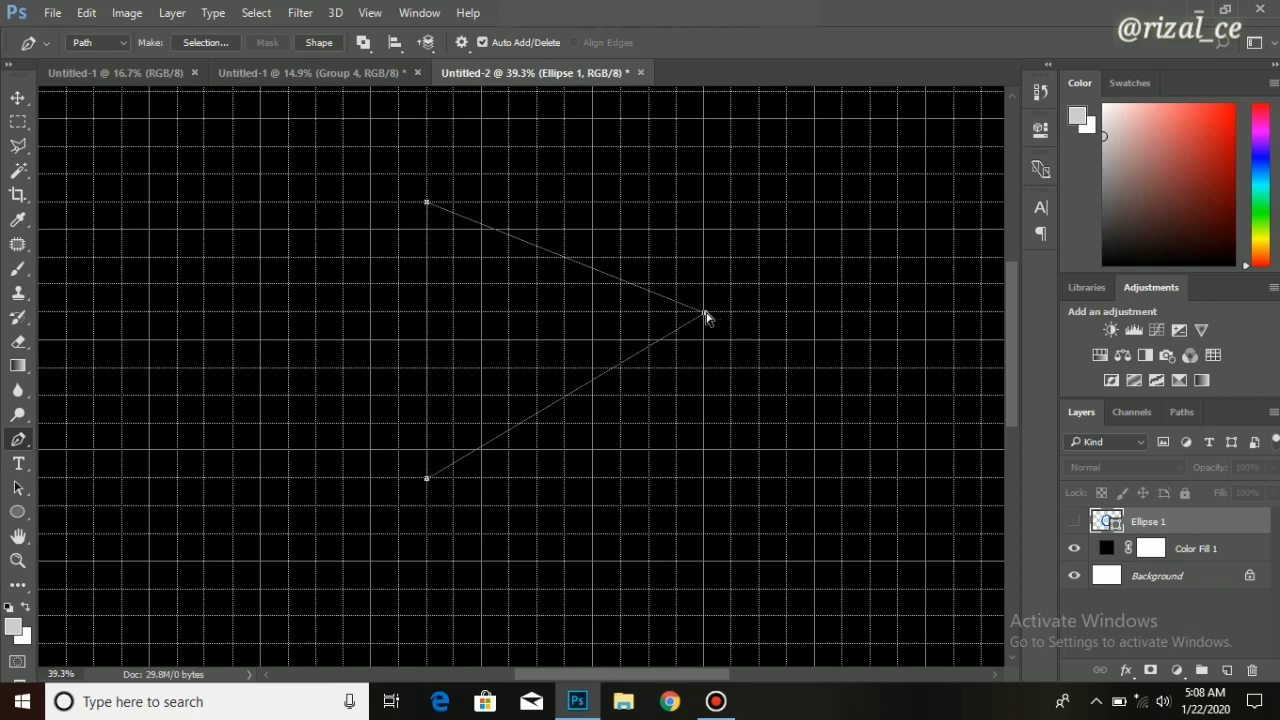
drag(705, 312, 705, 342)
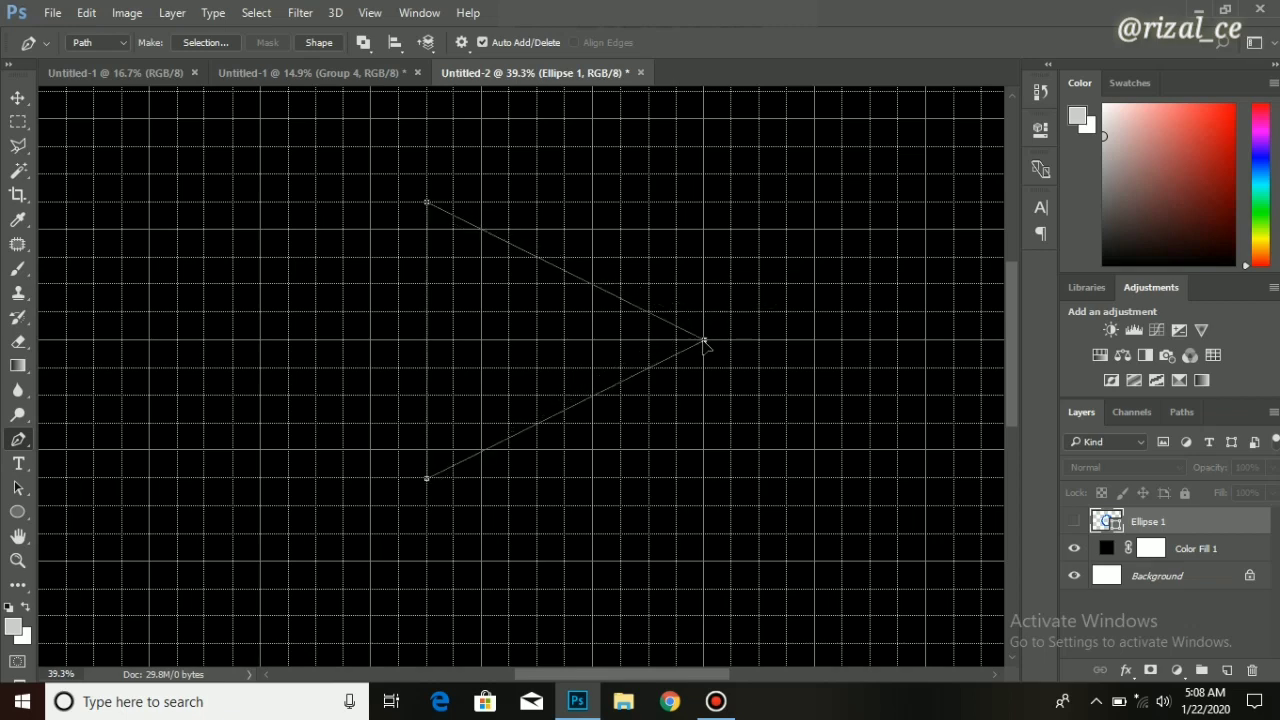
Switch the Pen tool to Shape mode and add a new empty layer above the ring.
click(97, 42)
click(98, 58)
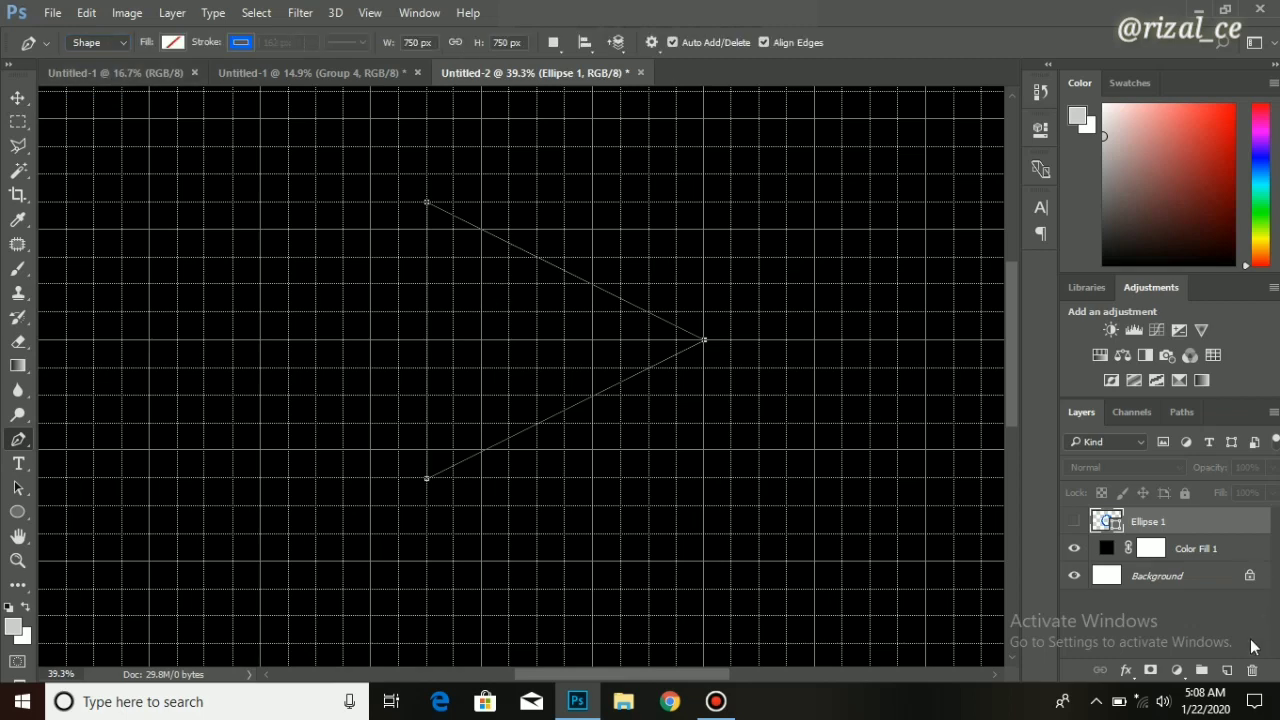
click(1227, 670)
Fill the triangular path with bright yellow at 100% opacity in Normal mode, using the Fill Path command.
right_click(479, 300)
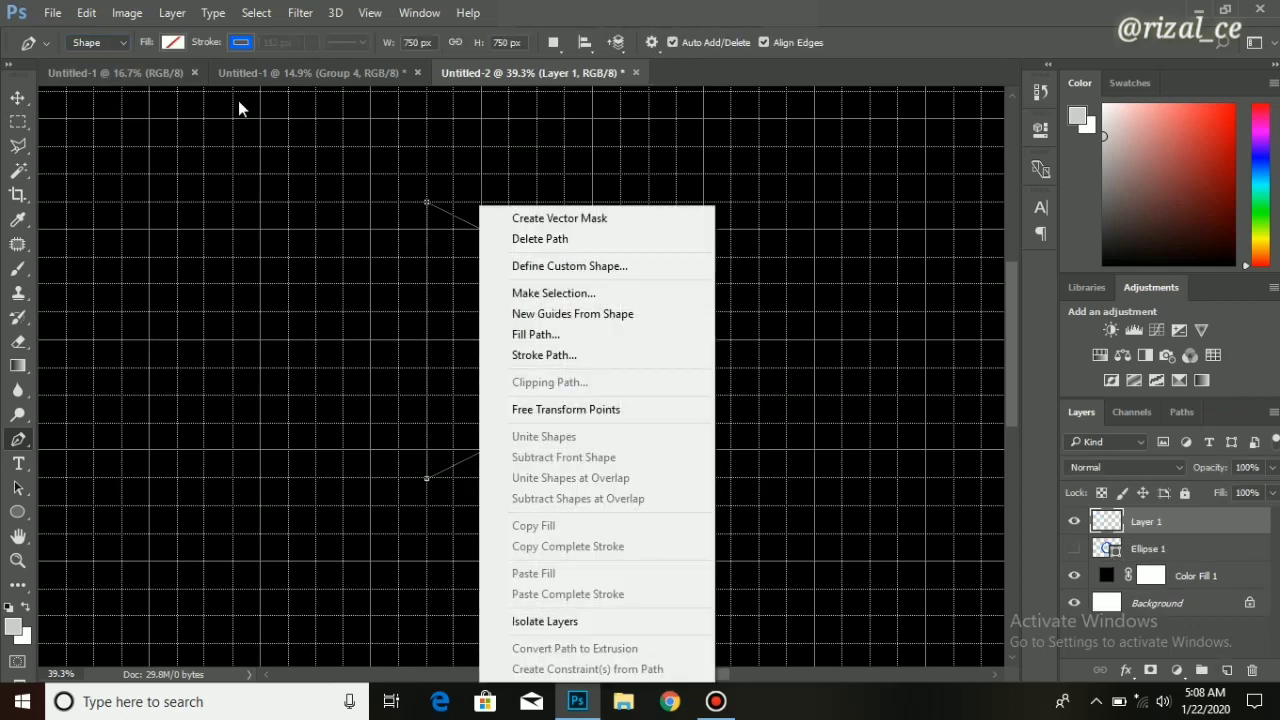
click(197, 46)
right_click(488, 297)
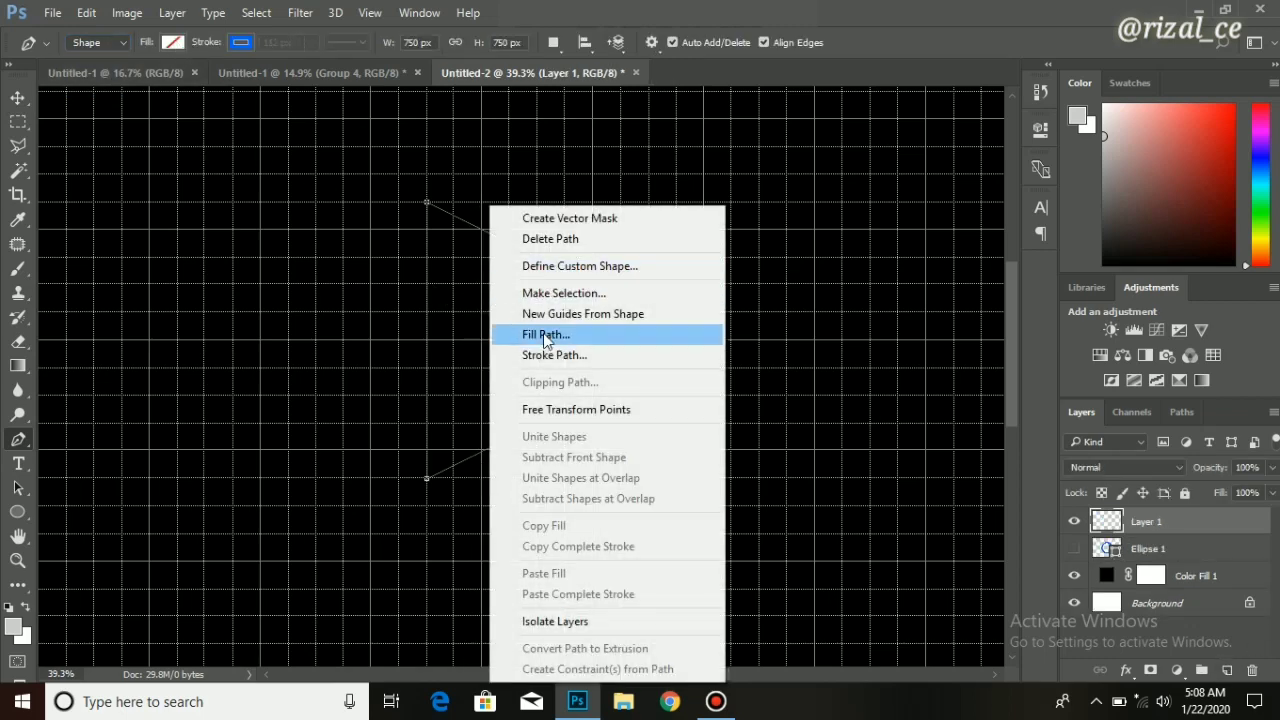
click(543, 338)
click(712, 180)
click(652, 226)
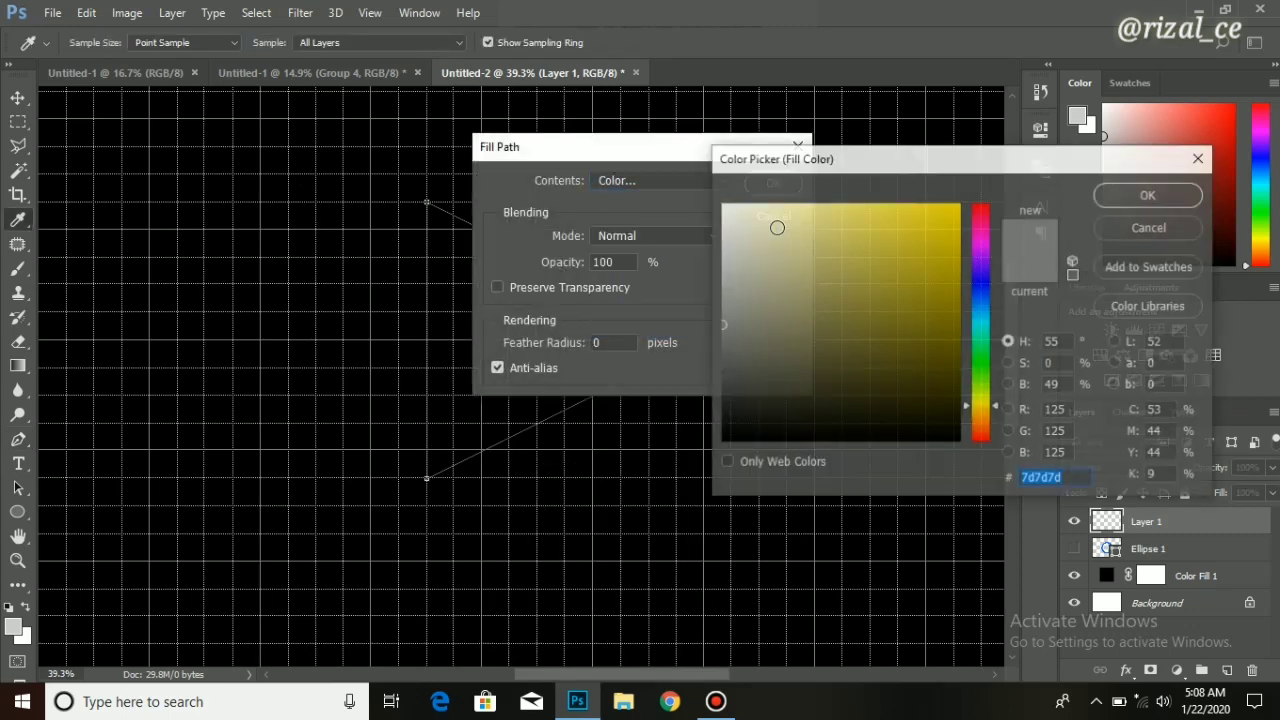
click(1149, 195)
click(772, 183)
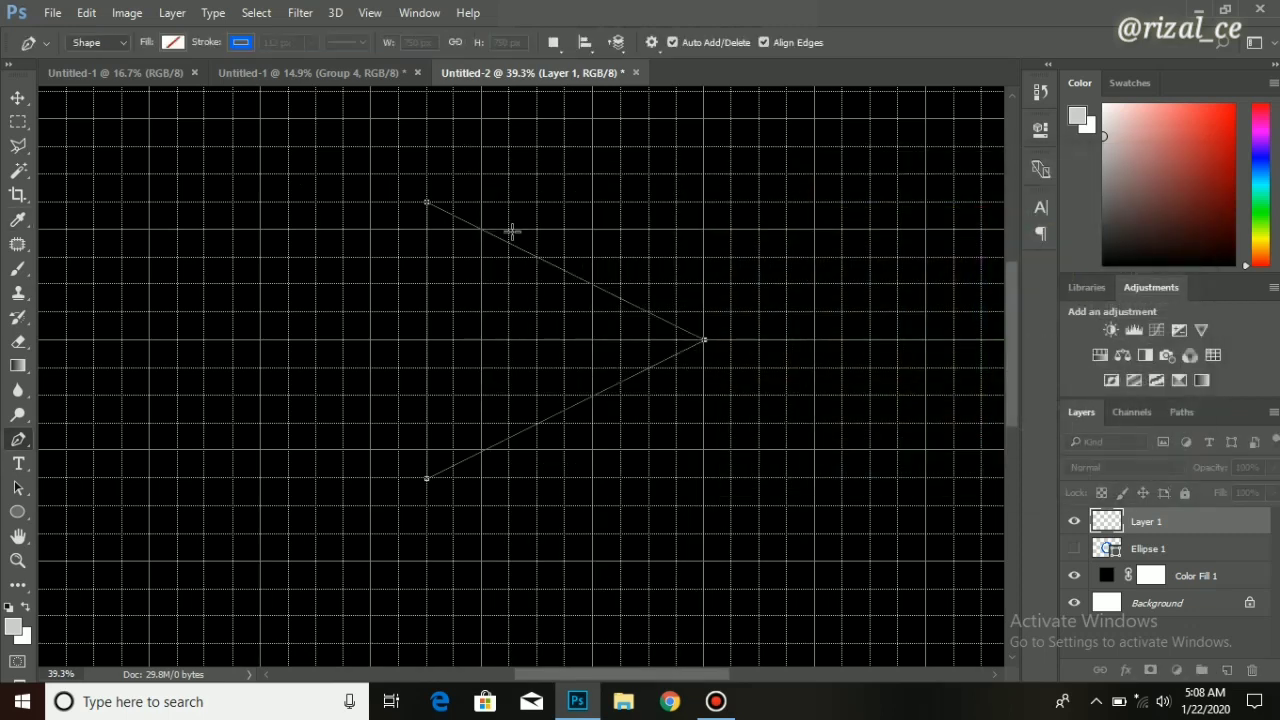
Hide the grid and make the blue ring's layer visible again.
scroll(510, 280, down, 3)
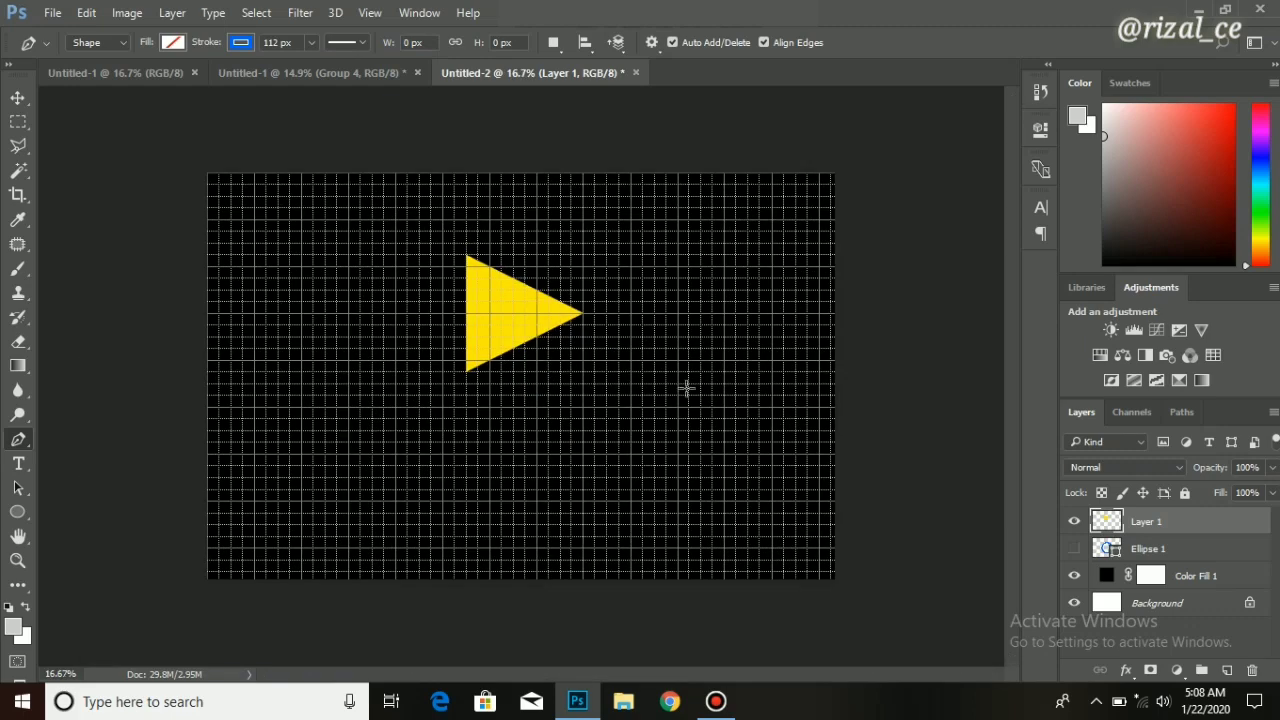
scroll(686, 386, up, 1)
click(370, 13)
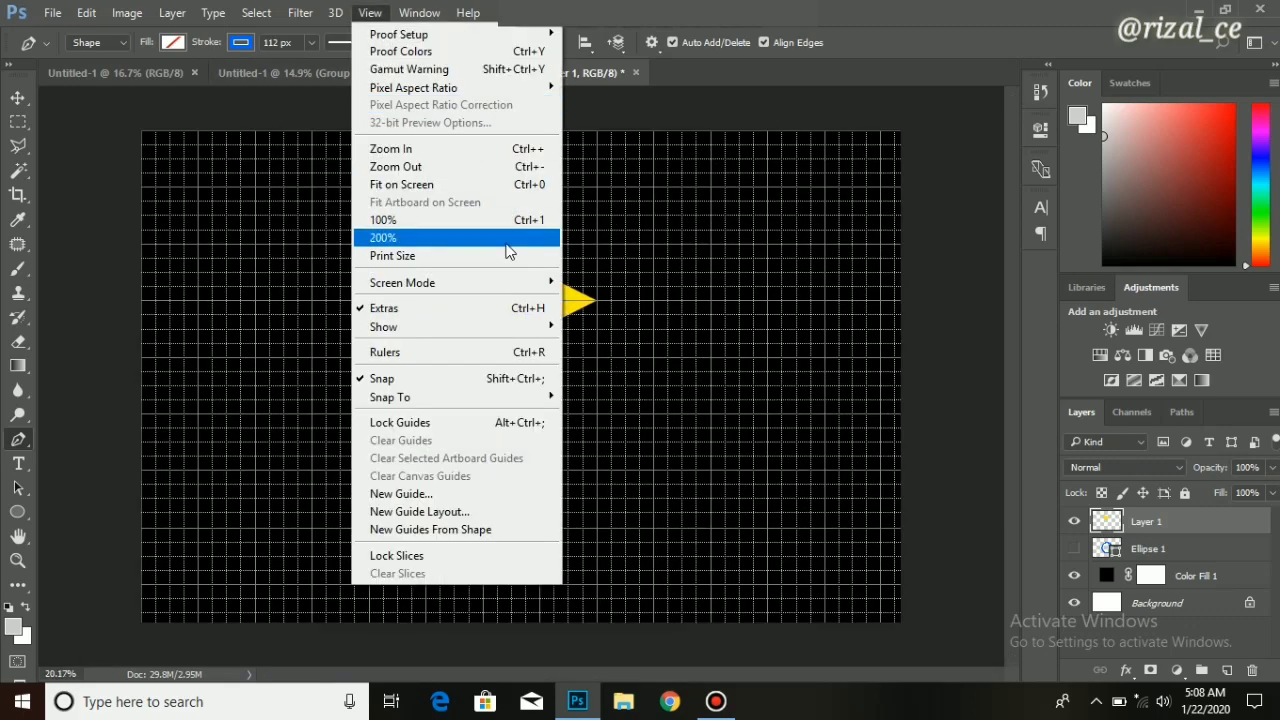
mouse_move(440, 331)
click(650, 303)
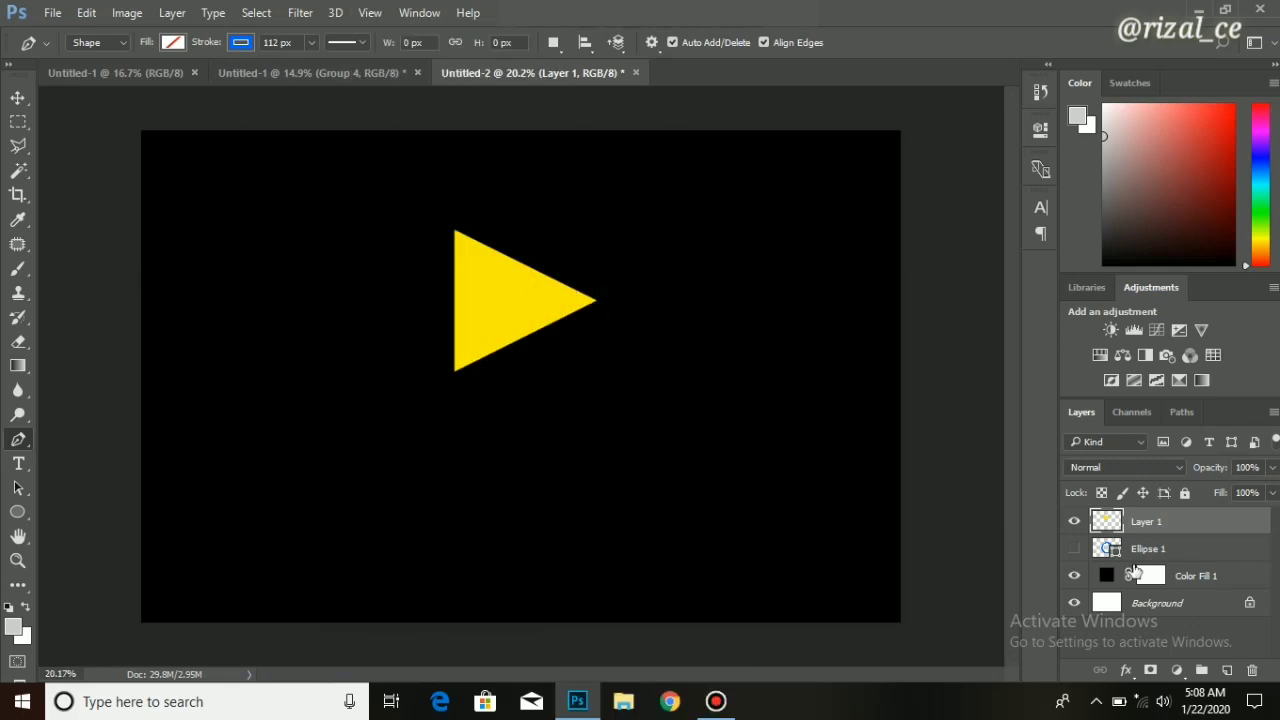
click(1072, 549)
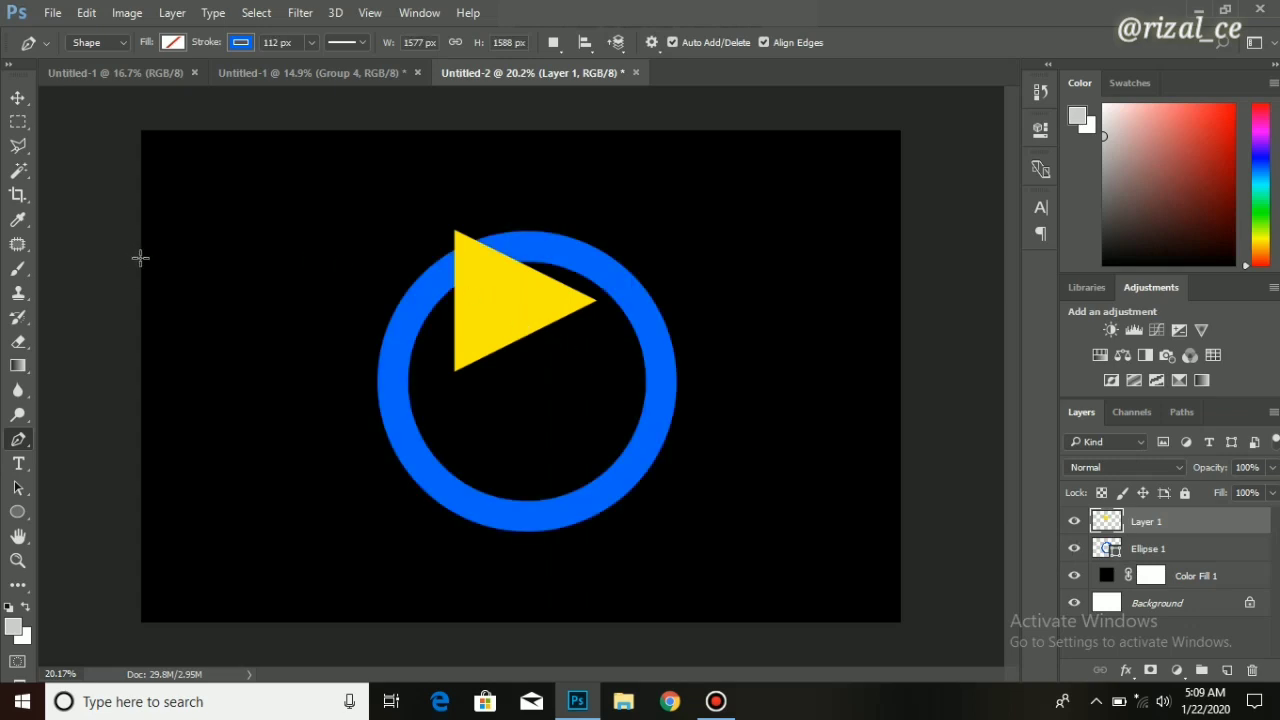
Move the yellow triangle to the ring's lower-left area and scale it to about 189% wide by 225% high.
click(18, 463)
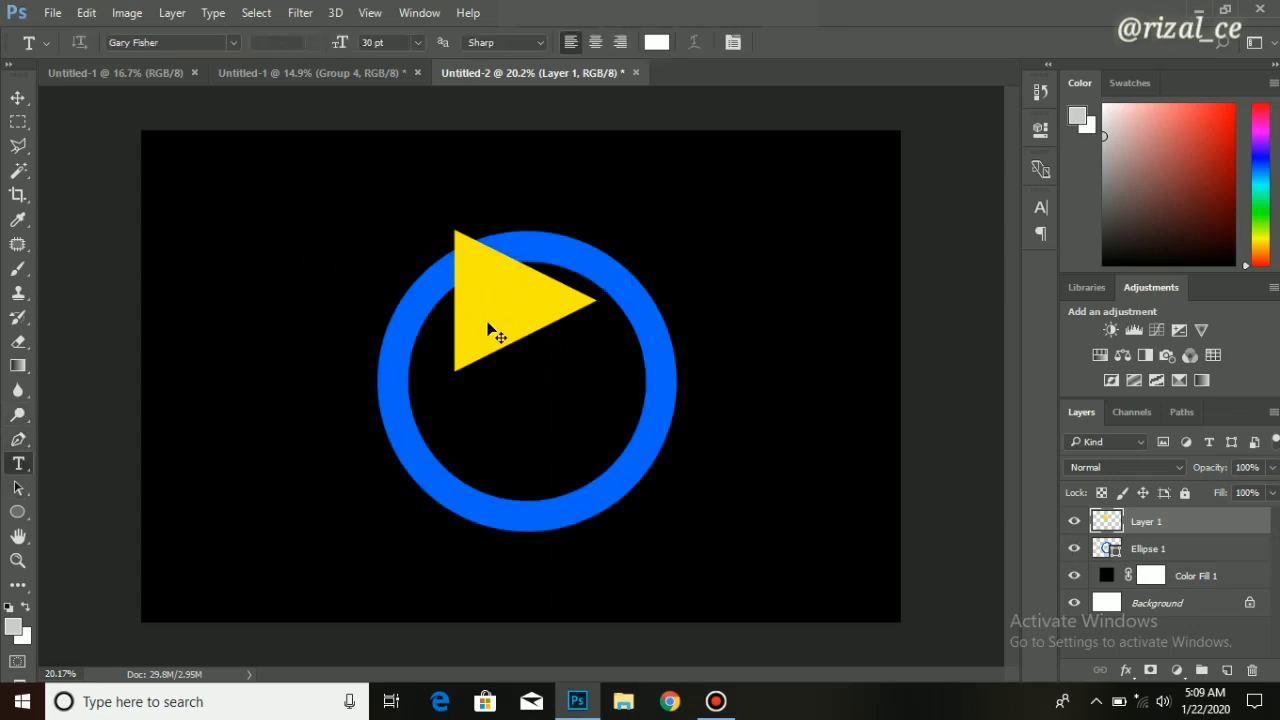
drag(490, 322, 444, 446)
key(ctrl+t)
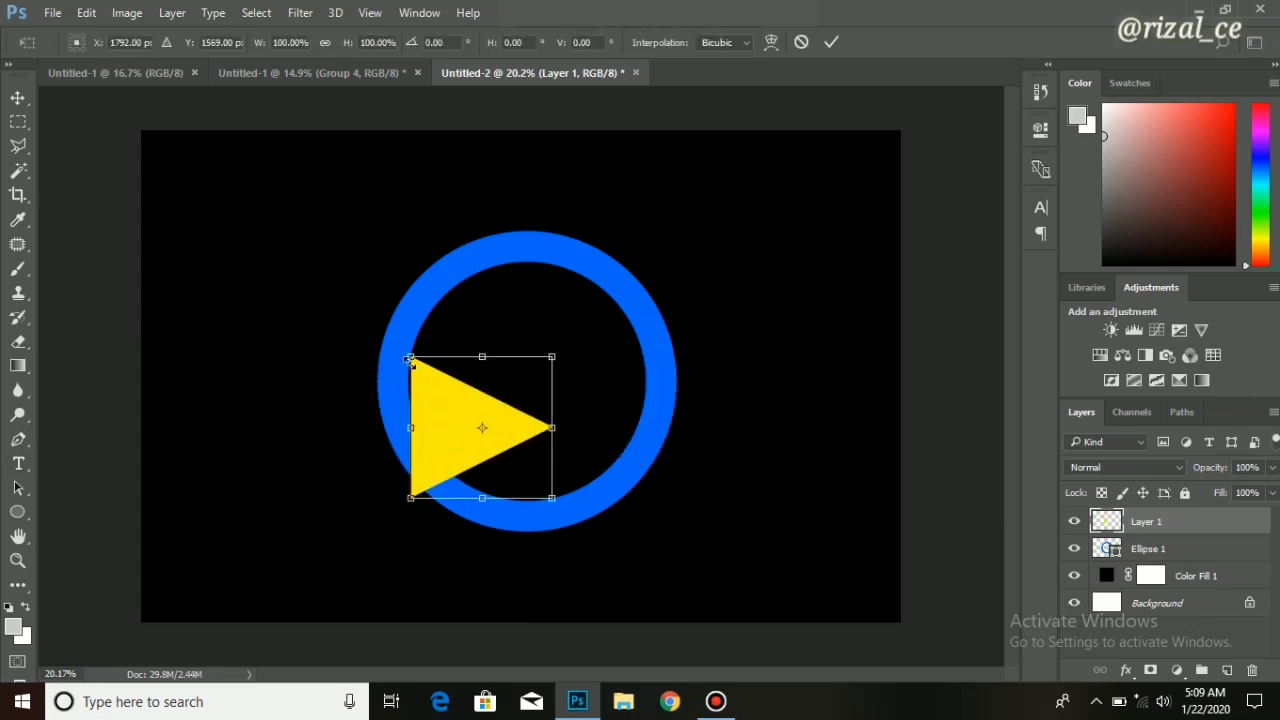
drag(409, 358, 326, 248)
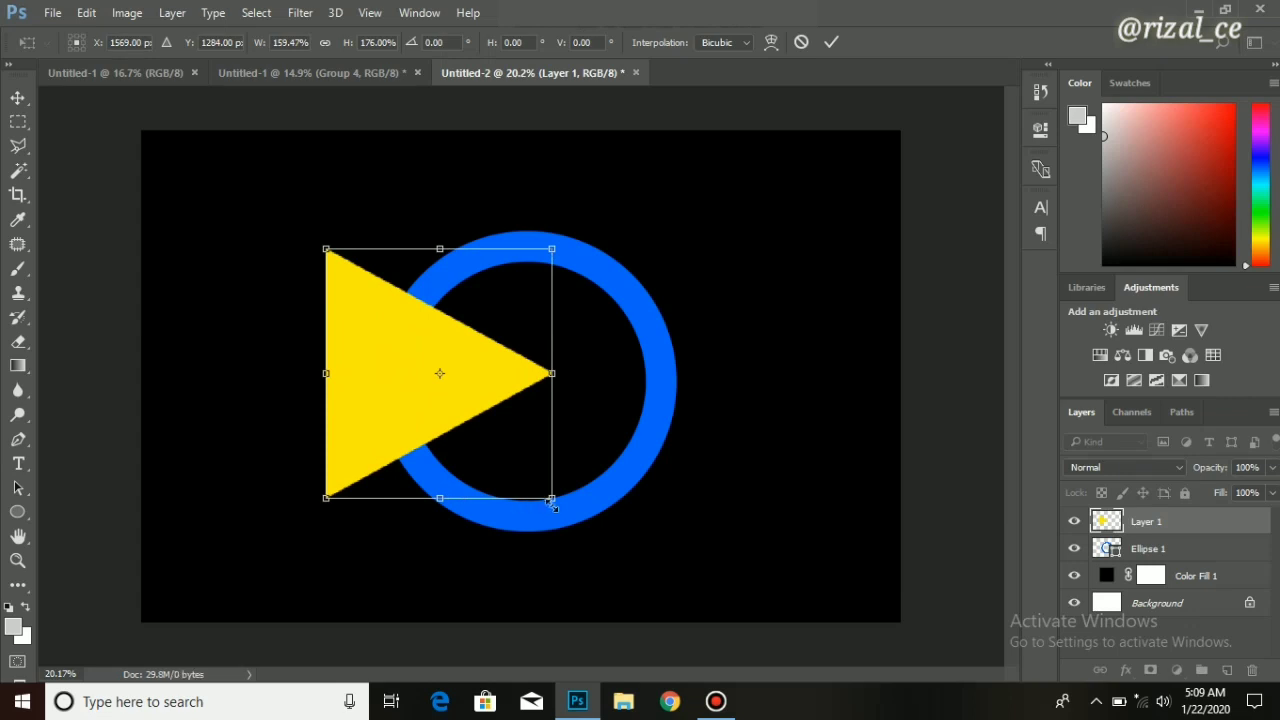
drag(552, 502, 594, 563)
Rotate the yellow triangle to about -52° and move it over the middle of the blue ring.
drag(686, 594, 721, 464)
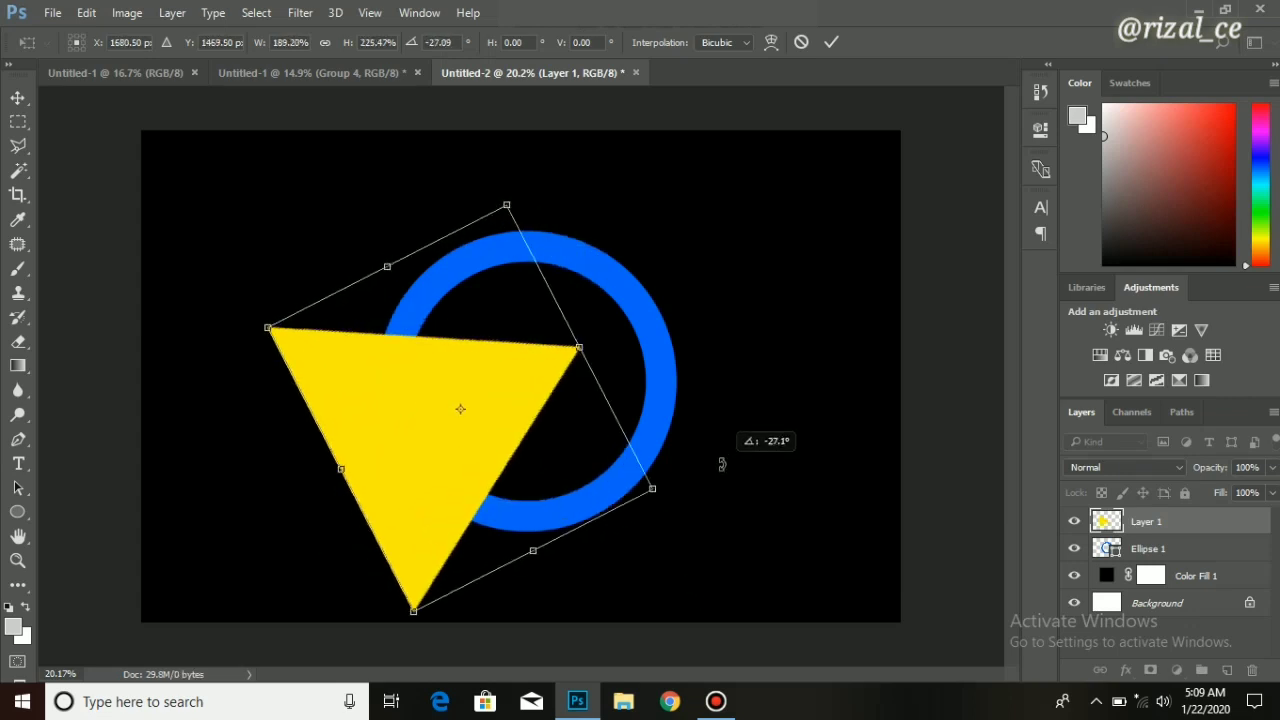
drag(540, 428, 652, 367)
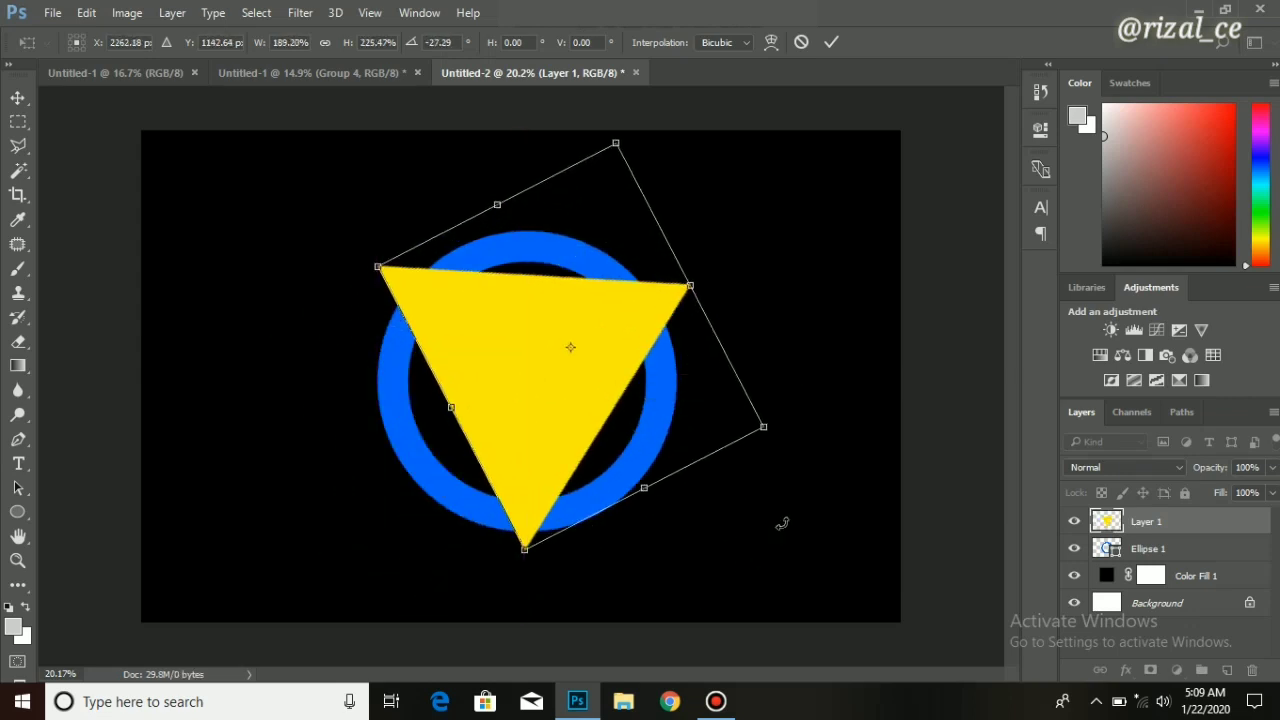
drag(782, 523, 818, 432)
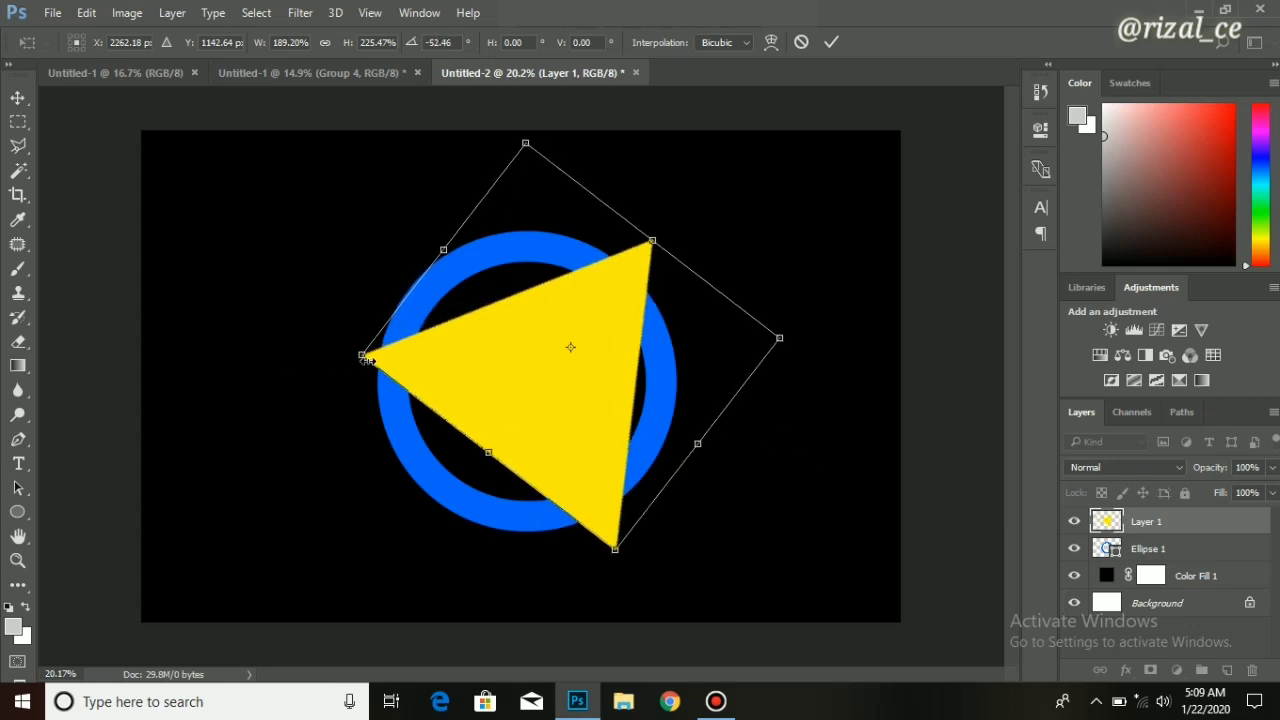
Enlarge the rotated triangle to about 232% by 276%, positioning it so its three tips extend beyond the ring, and apply the transform.
drag(366, 359, 306, 346)
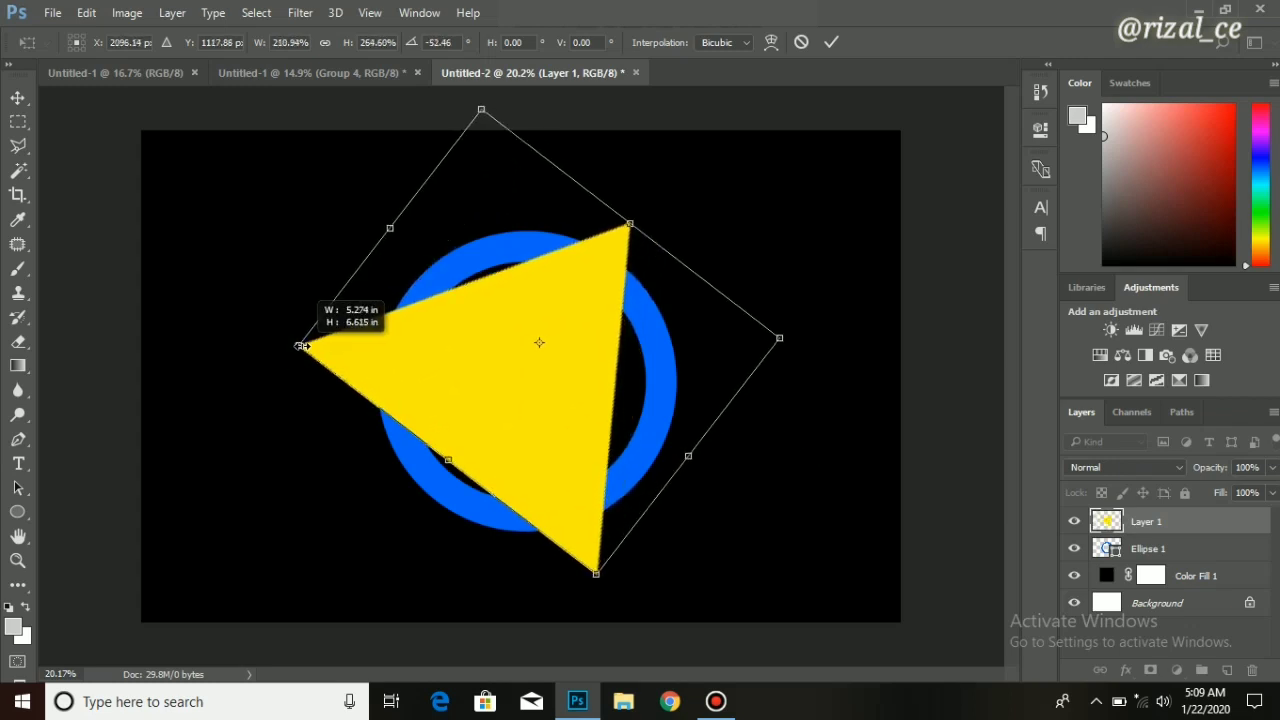
drag(556, 370, 573, 377)
drag(646, 231, 651, 213)
drag(316, 350, 294, 352)
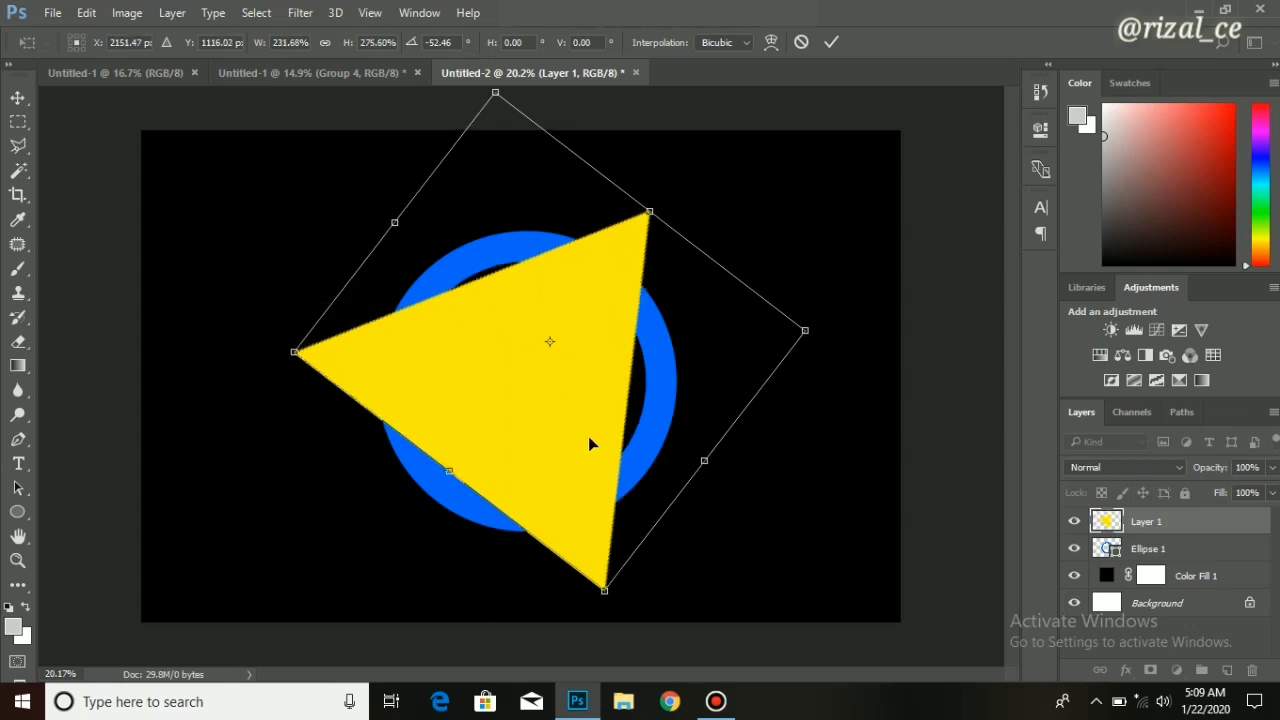
drag(590, 444, 595, 432)
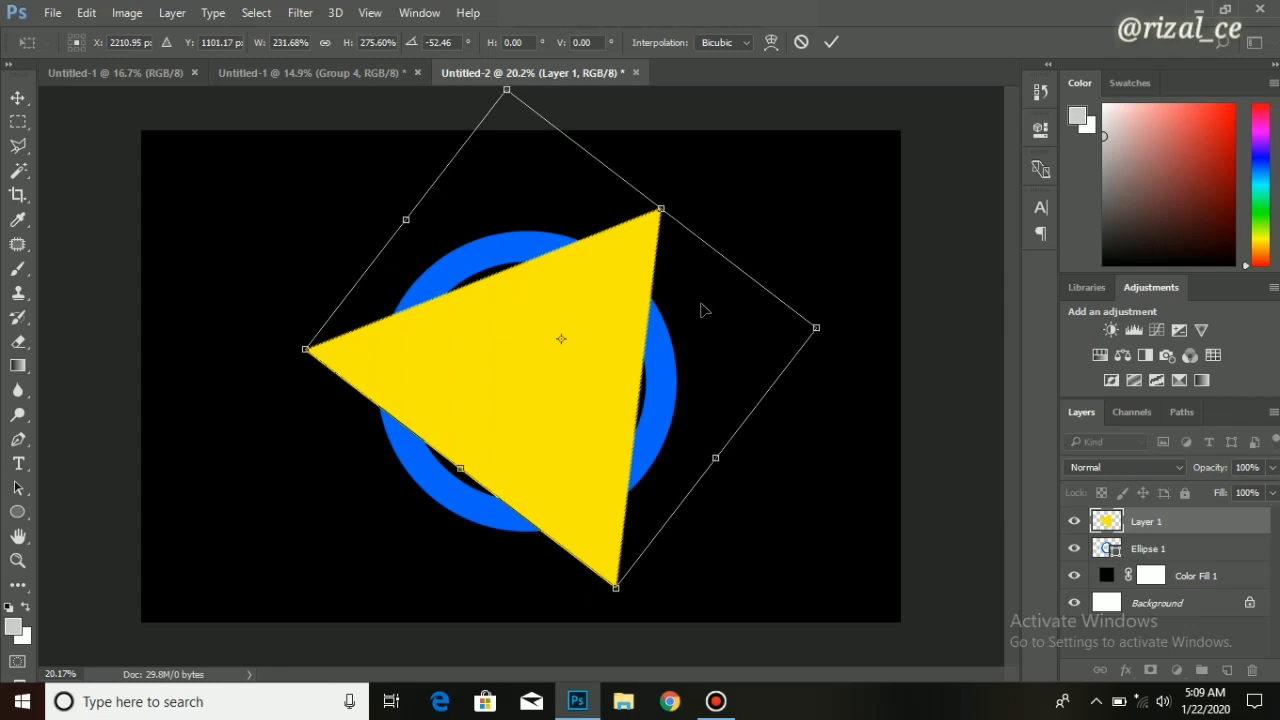
key(t)
Duplicate the blue ring's layer and bring the copy in front of the yellow triangle.
click(1188, 549)
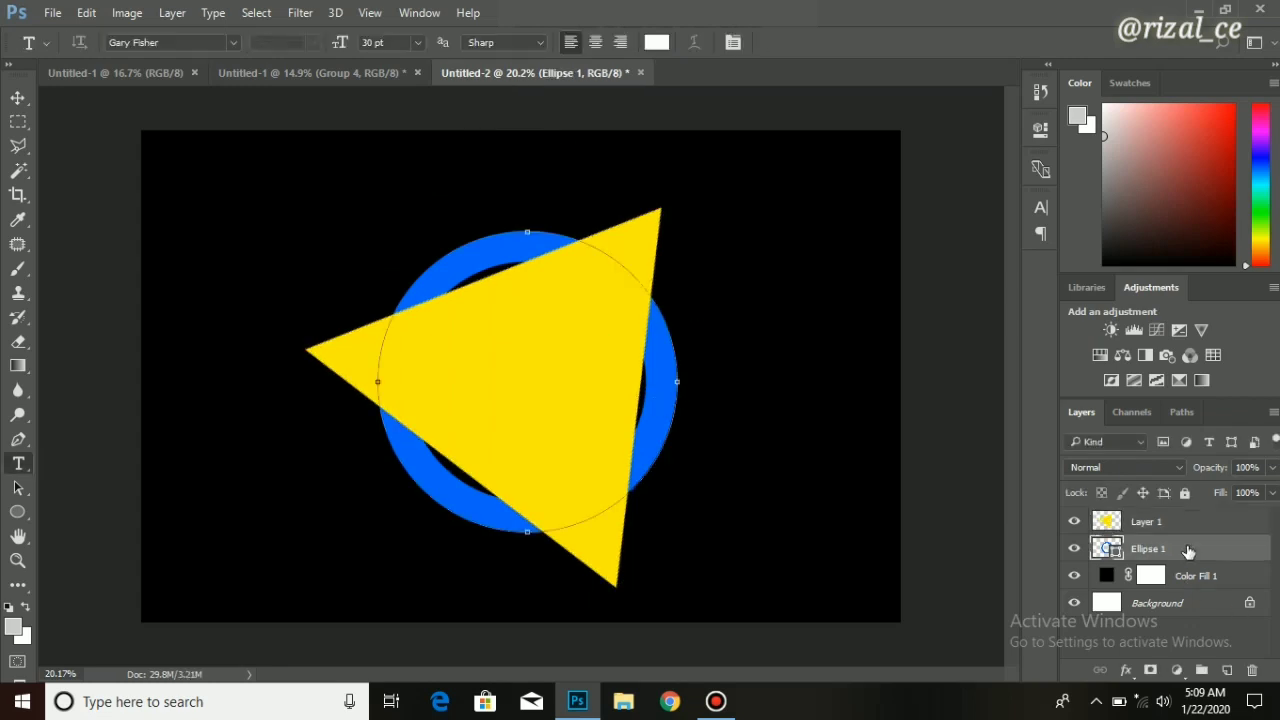
key(ctrl+j)
key(ctrl+])
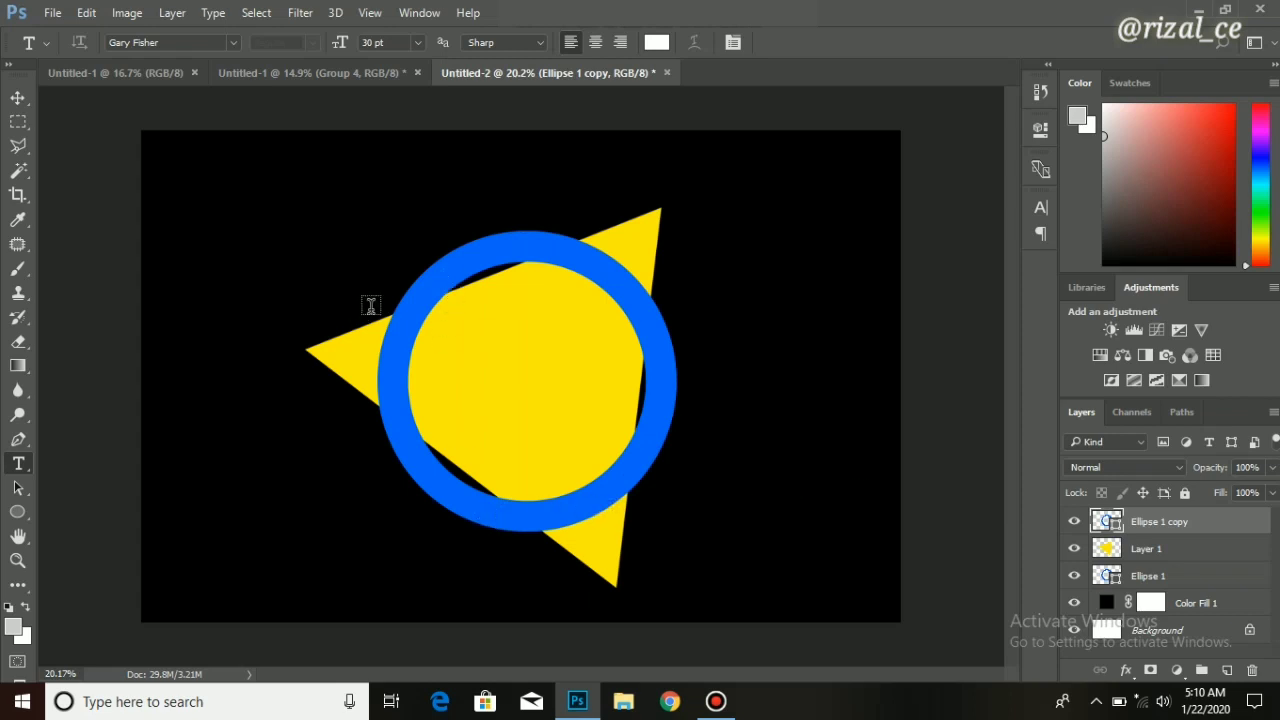
Use the Patch tool to outline a freehand selection around the triangle's bottom tip and the ring section crossing it.
click(17, 244)
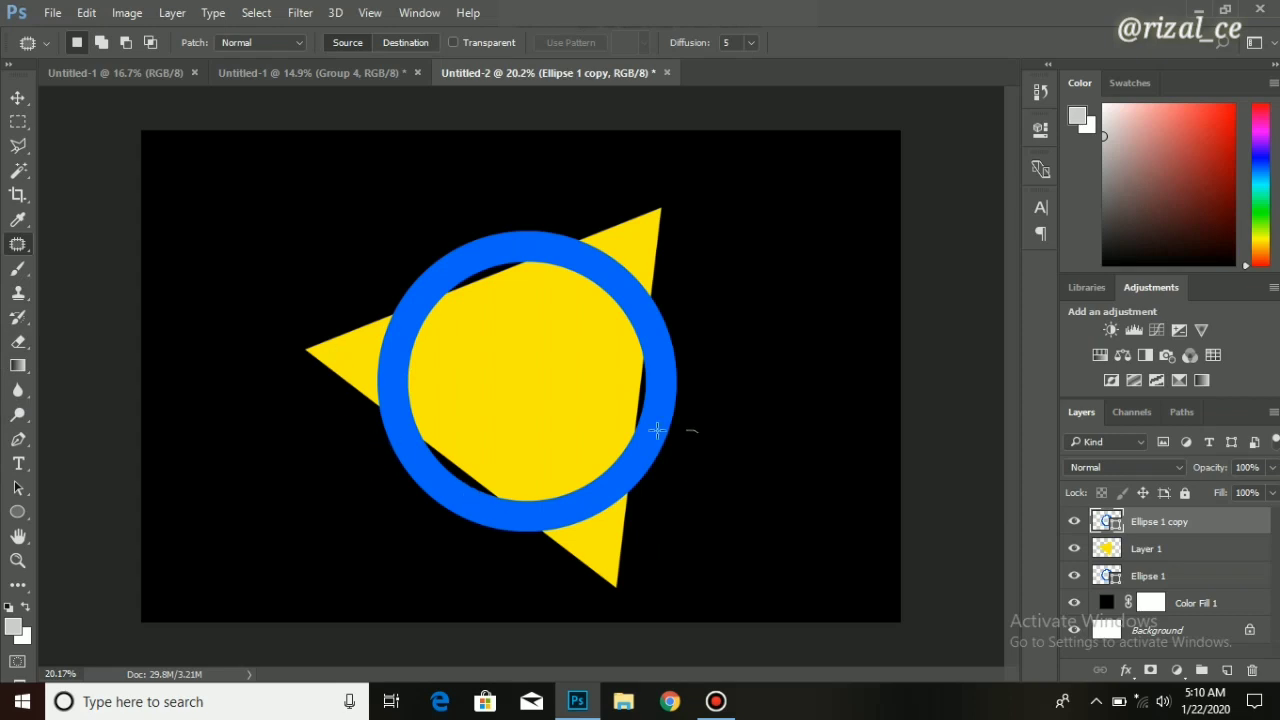
mouse_move(656, 430)
mouse_down()
mouse_move(484, 529)
mouse_move(537, 583)
mouse_move(706, 531)
mouse_up()
click(649, 277)
Rasterize the ring copy, delete its selected section to bring the triangle's bottom tip in front, and deselect.
right_click(1143, 521)
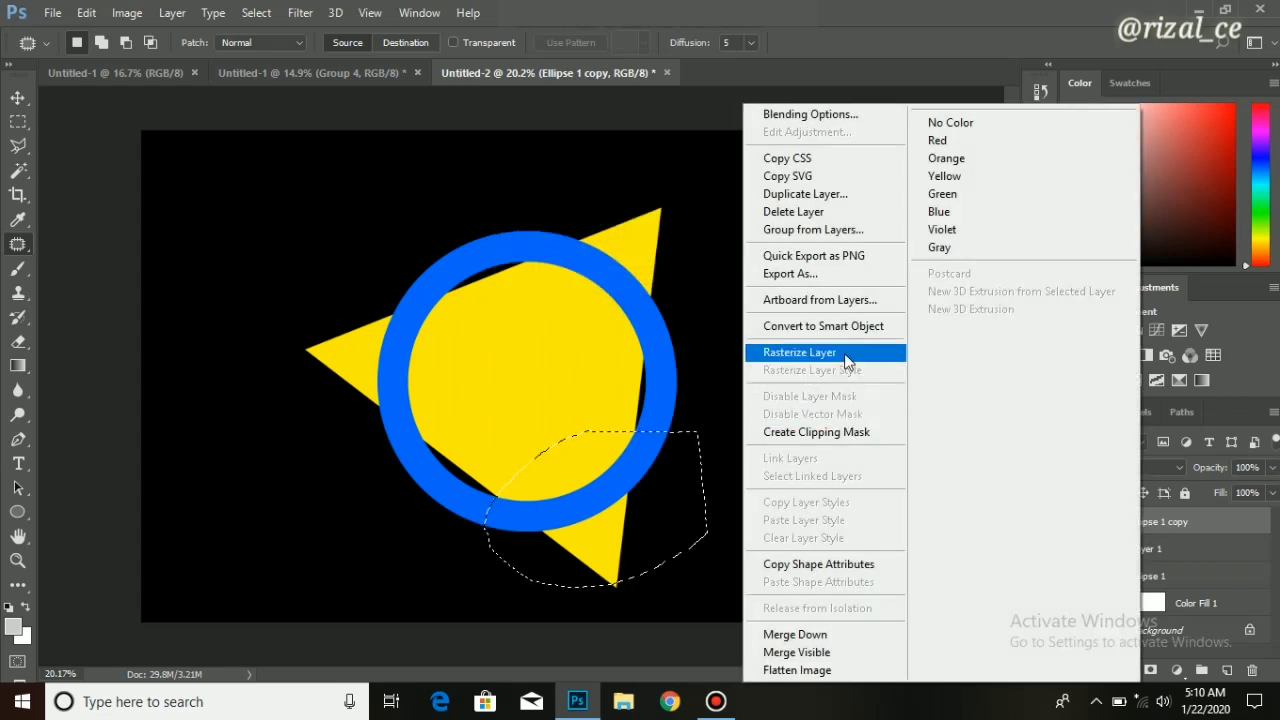
click(845, 360)
drag(666, 477, 543, 509)
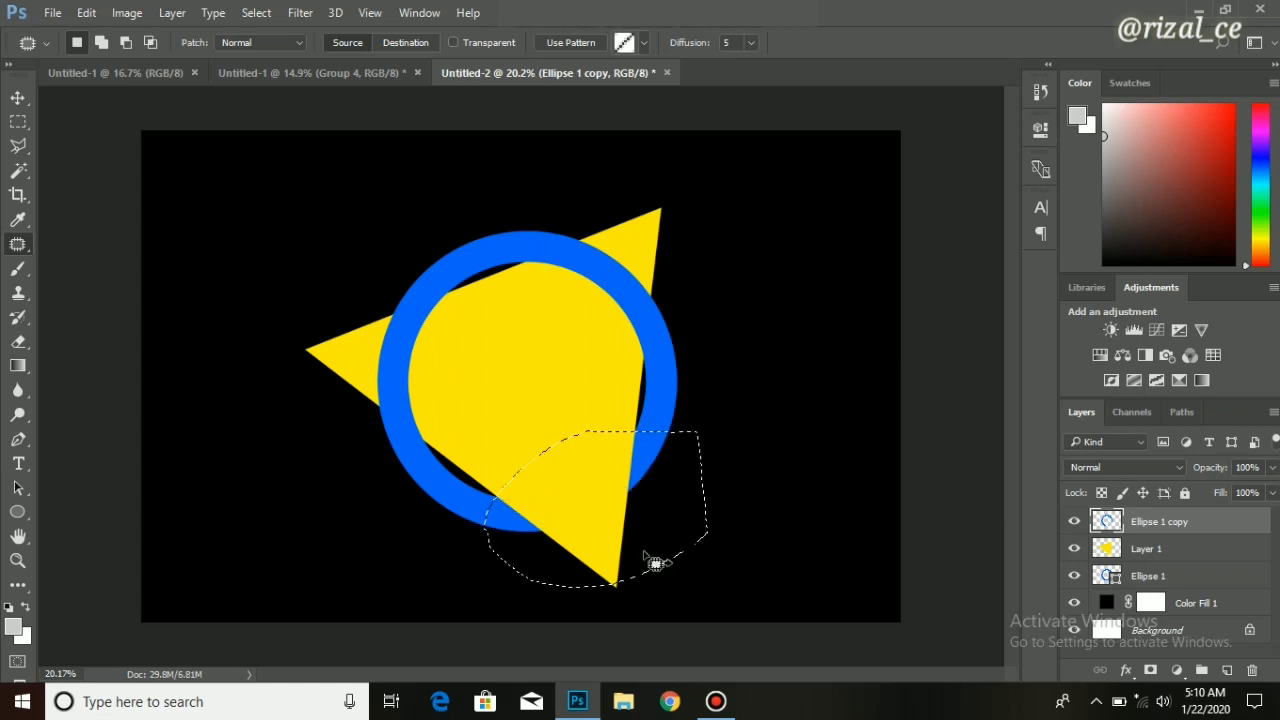
key(ctrl+d)
Give the yellow triangle's original layer an 18 px black outside stroke at 100% opacity.
click(1145, 550)
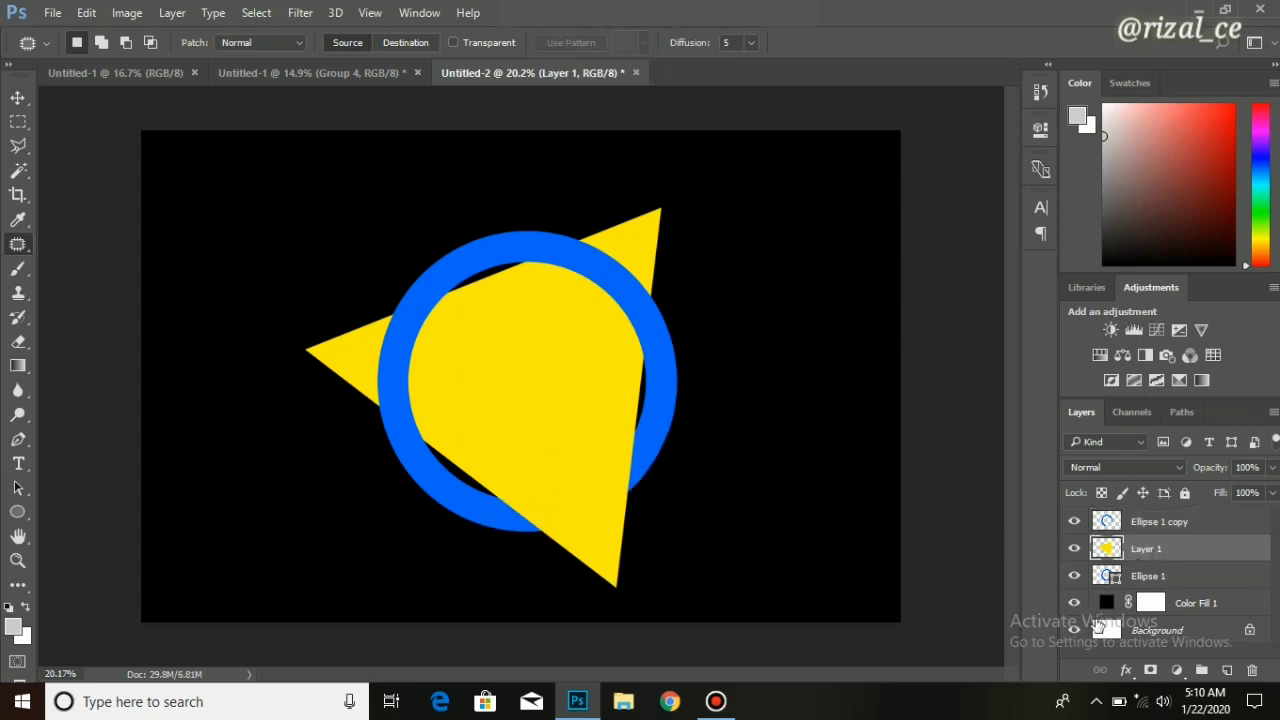
click(1125, 670)
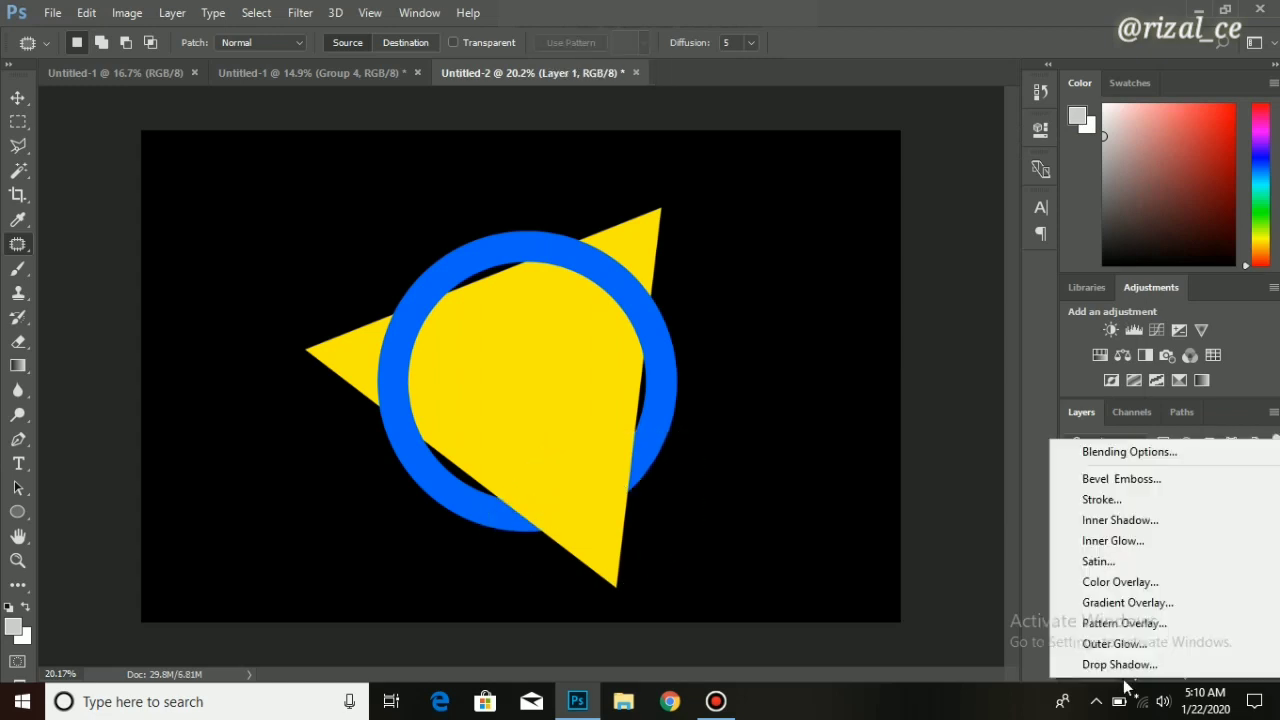
click(1155, 505)
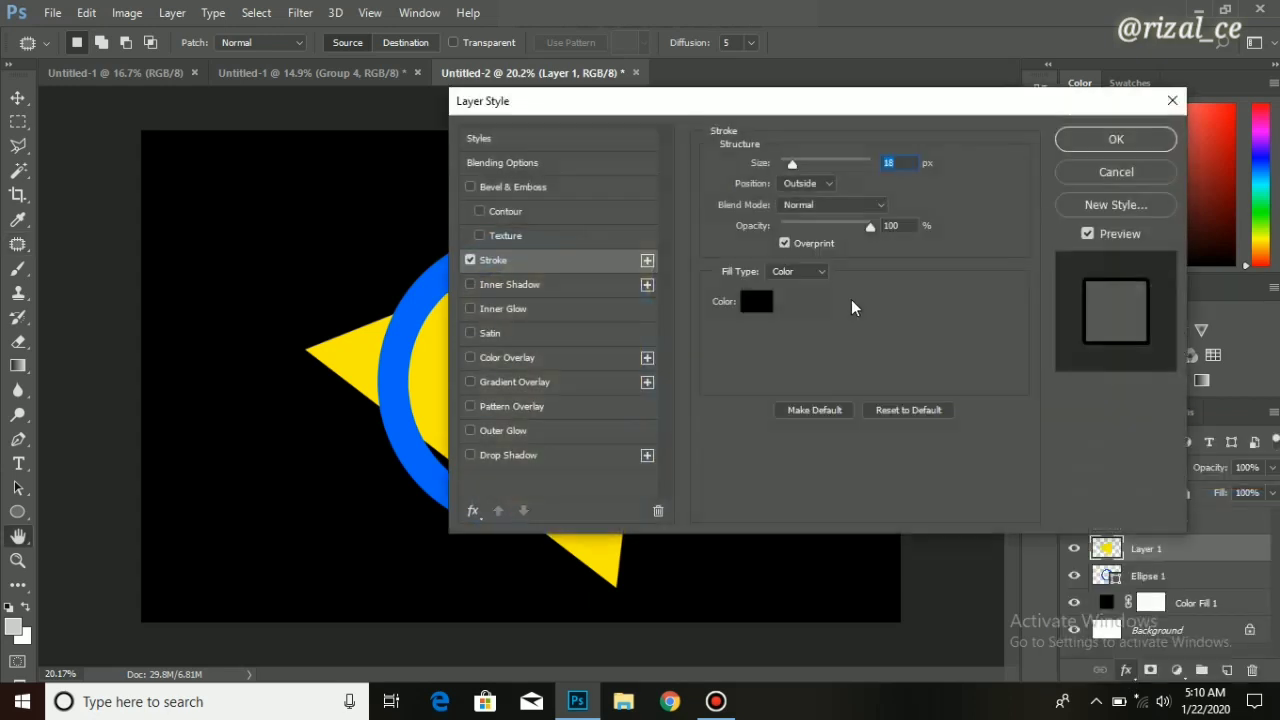
key(Return)
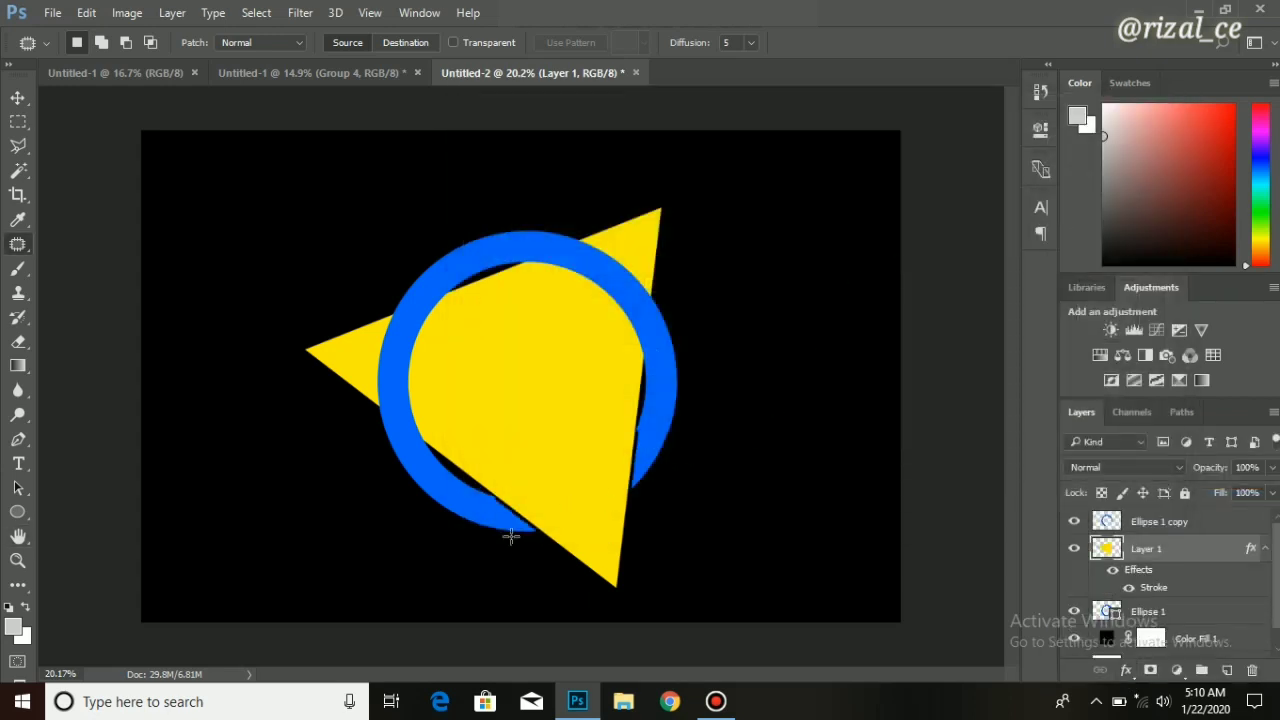
Outline a freehand selection around the triangle's bottom tip, delete the enclosed part of the ring copy, and deselect.
scroll(510, 537, up, 3)
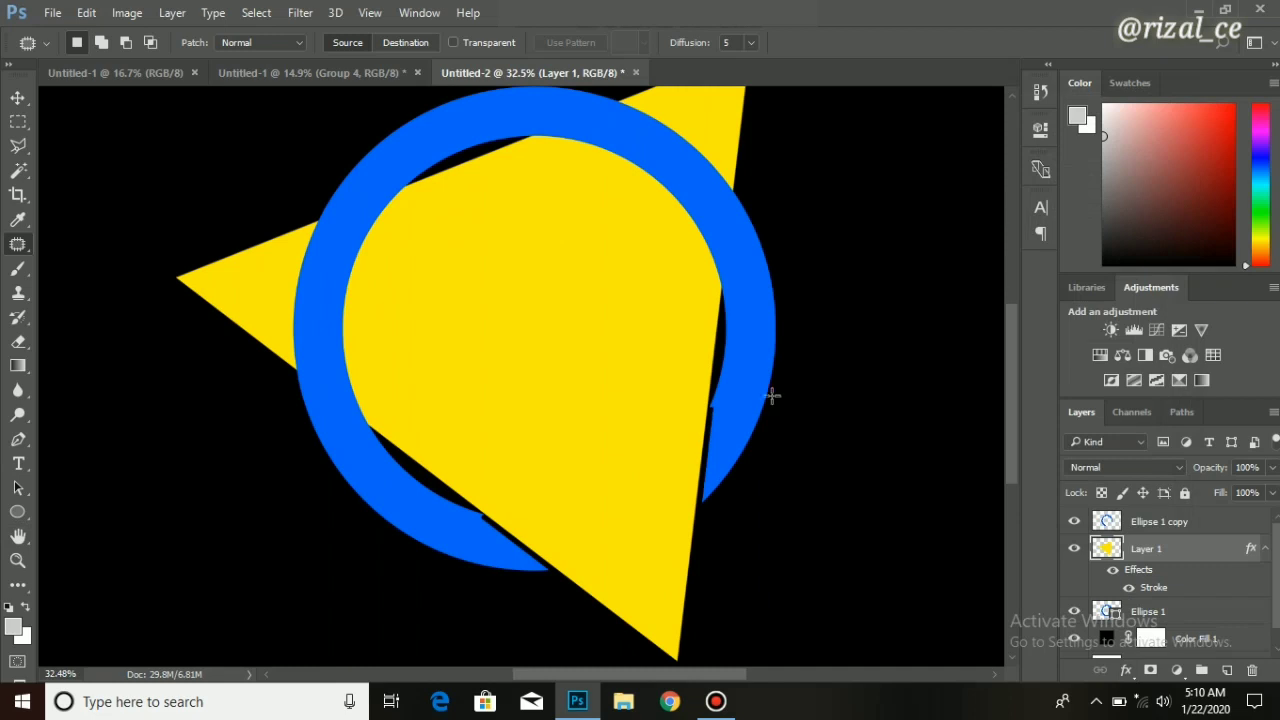
mouse_move(772, 396)
mouse_down()
mouse_move(580, 409)
mouse_move(471, 609)
mouse_move(785, 398)
mouse_up()
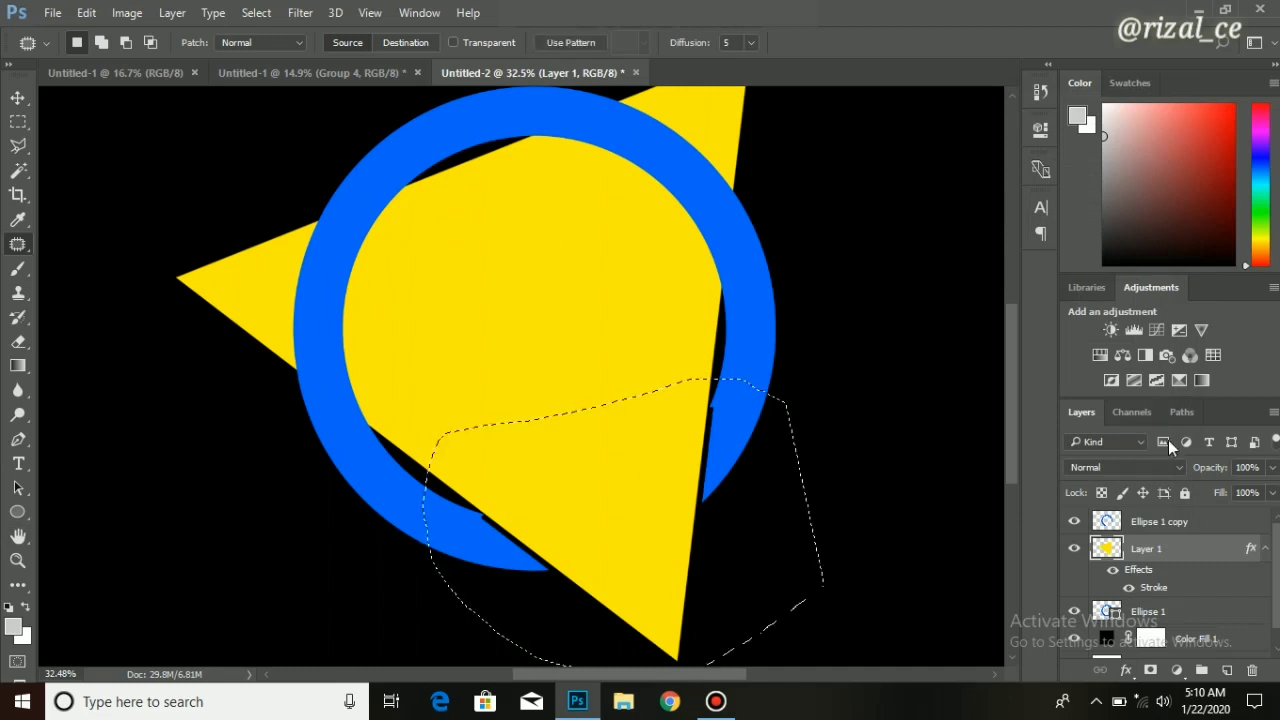
click(1145, 518)
click(680, 446)
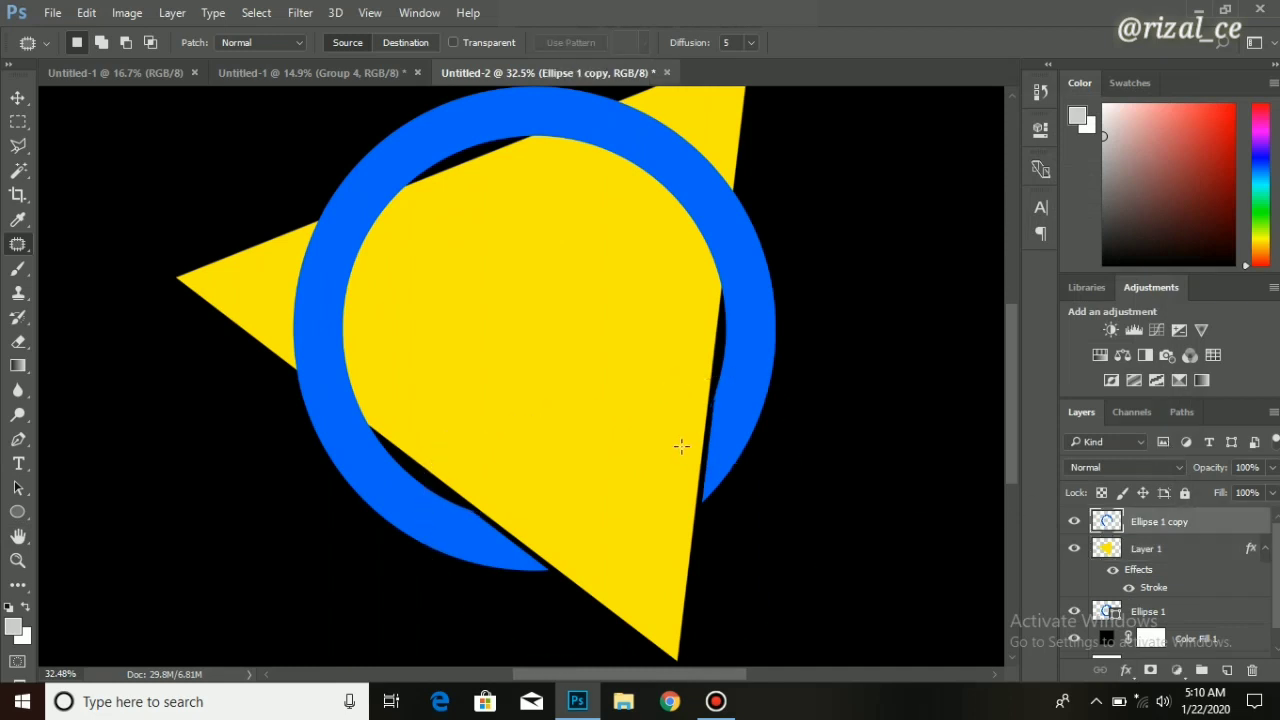
Add a Stroke layer style to the original blue ring behind the triangle.
scroll(680, 446, down, 3)
scroll(681, 340, up, 1)
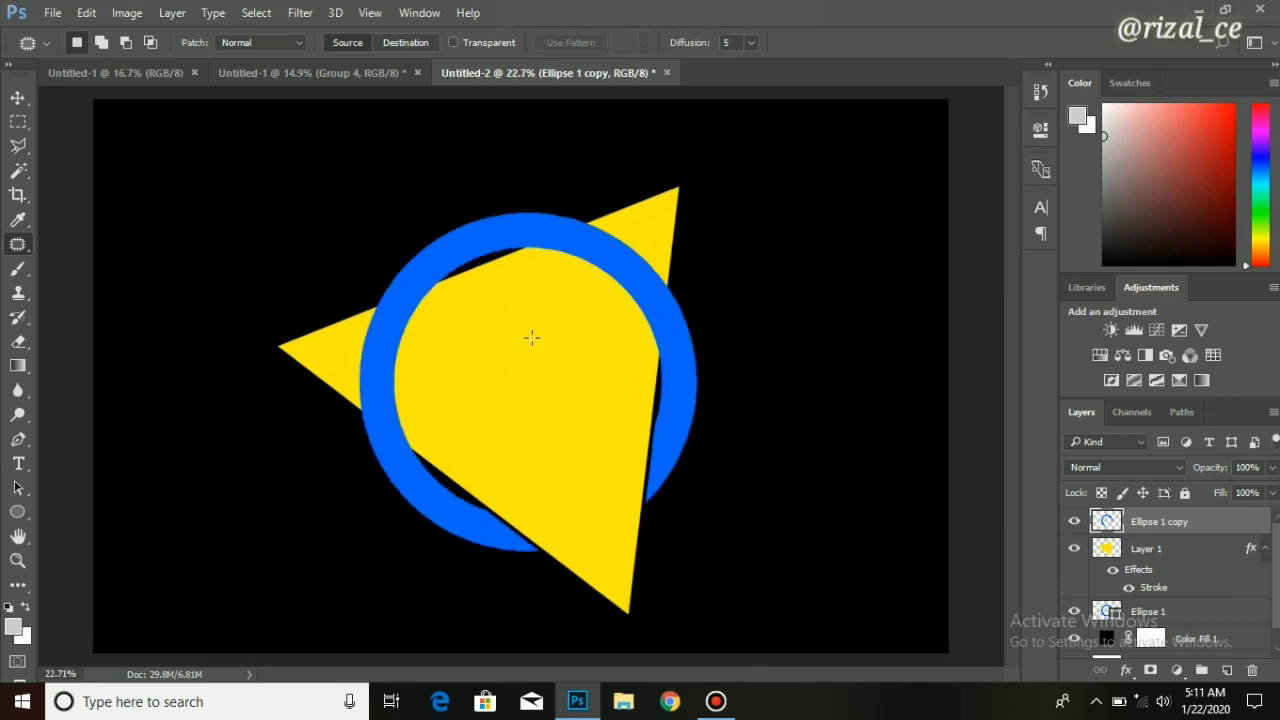
scroll(538, 339, up, 1)
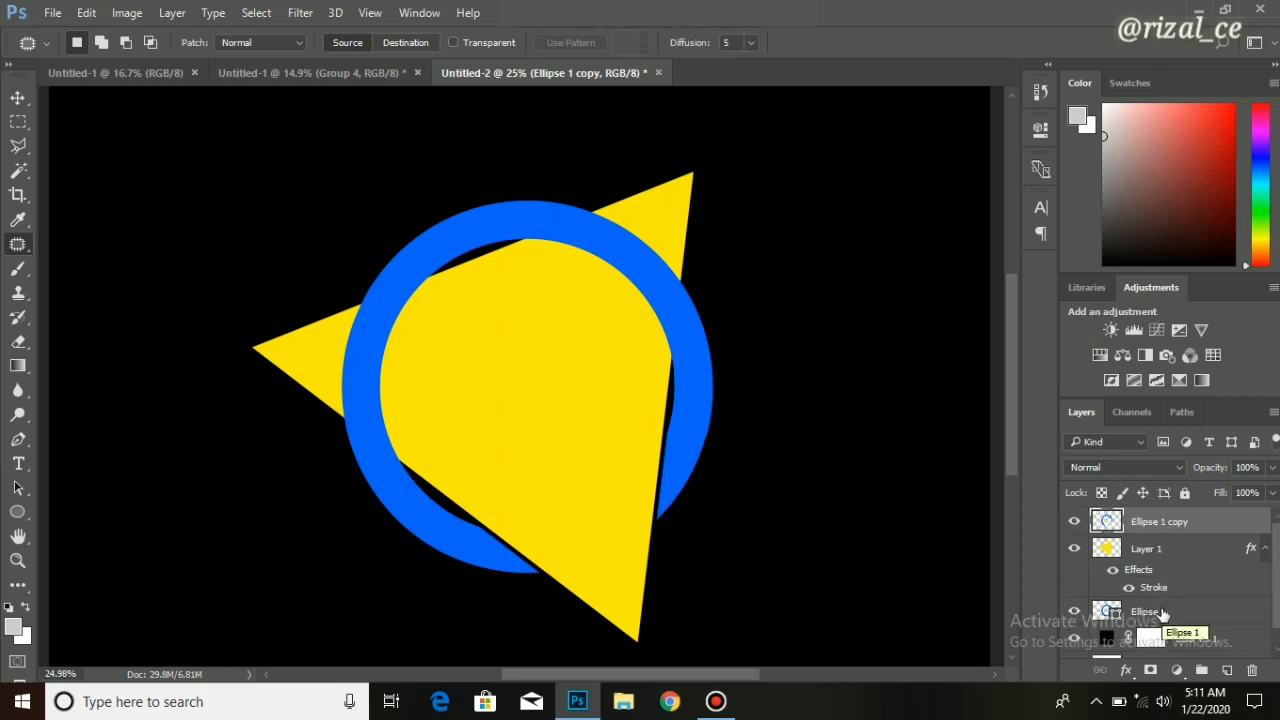
click(1165, 622)
click(1125, 670)
key(Escape)
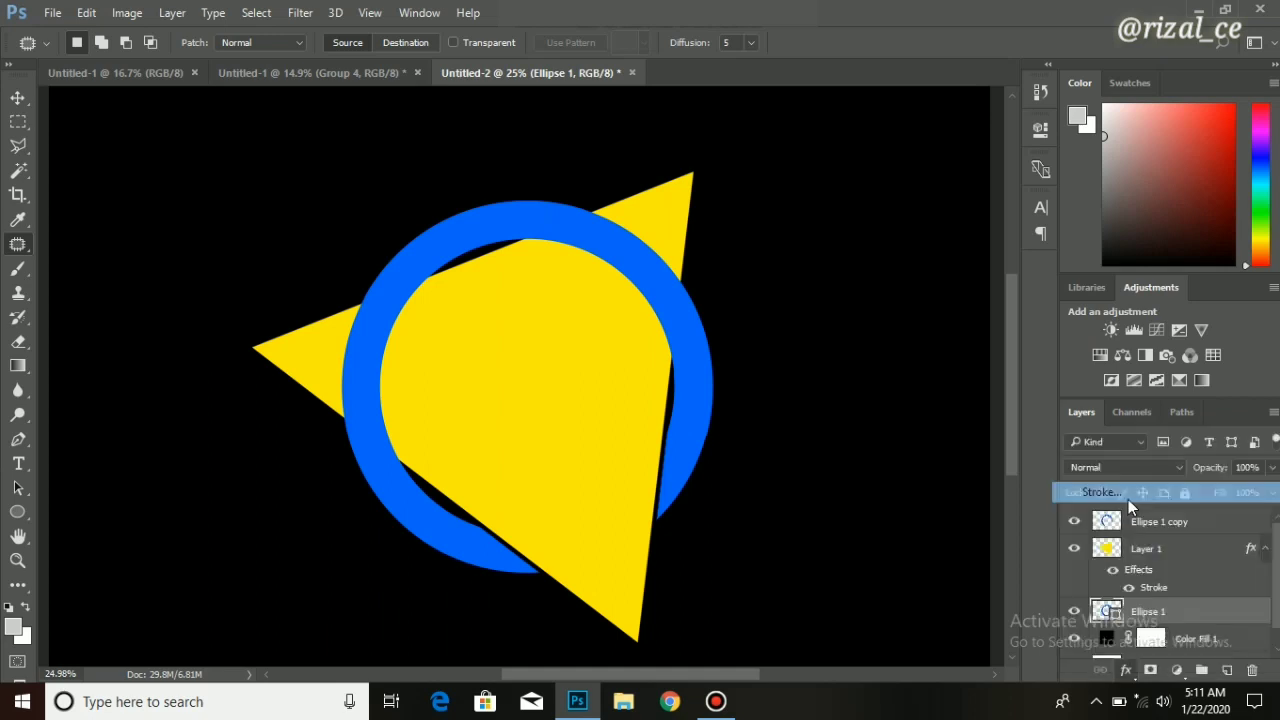
key(Return)
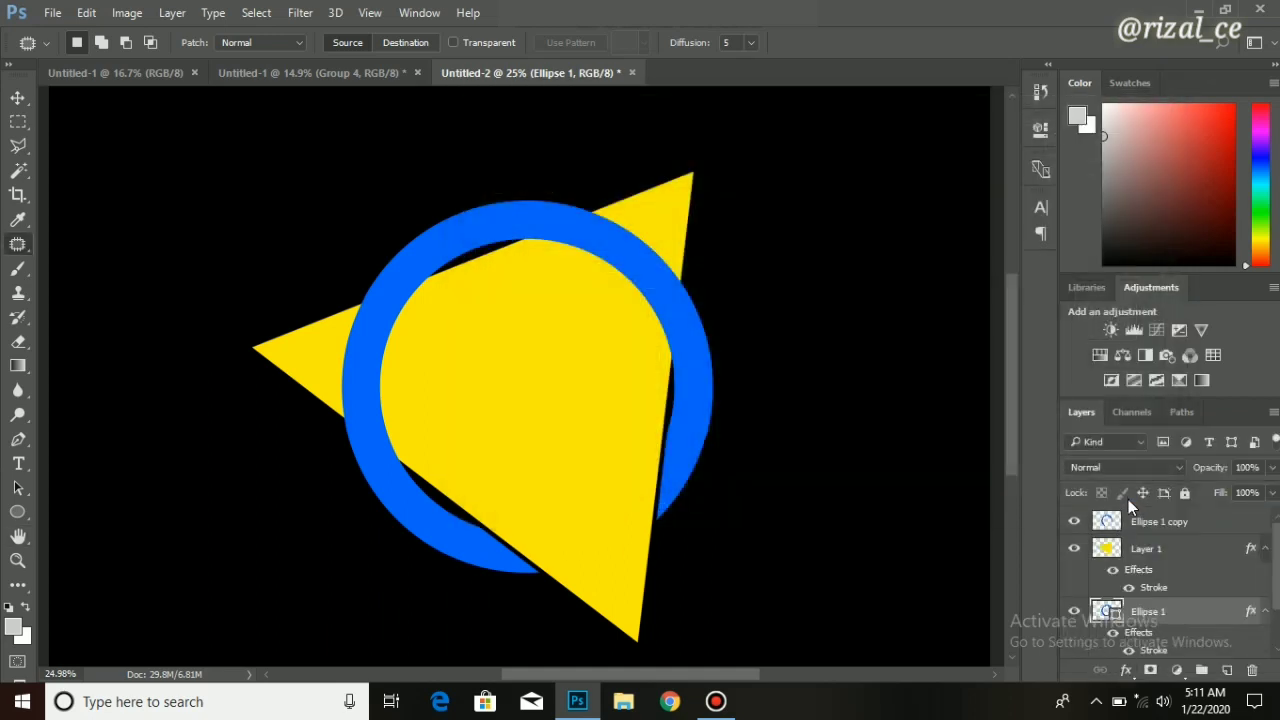
scroll(408, 335, up, 1)
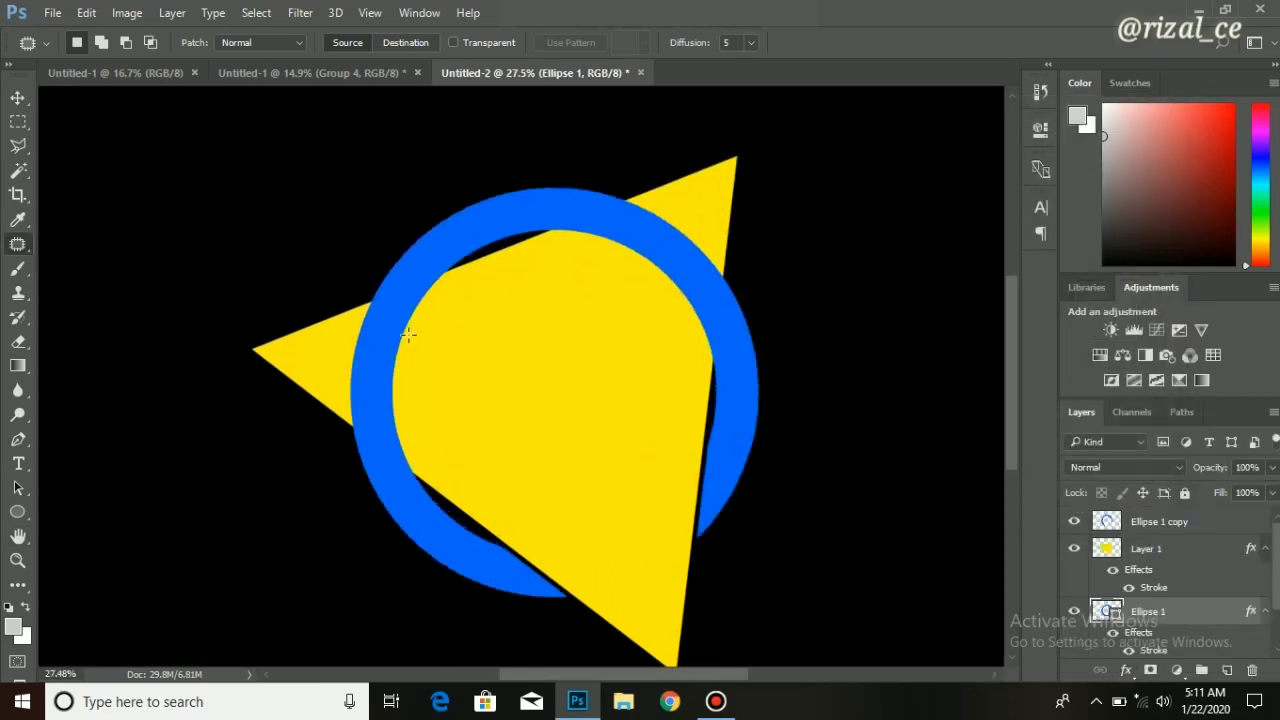
scroll(376, 387, down, 4)
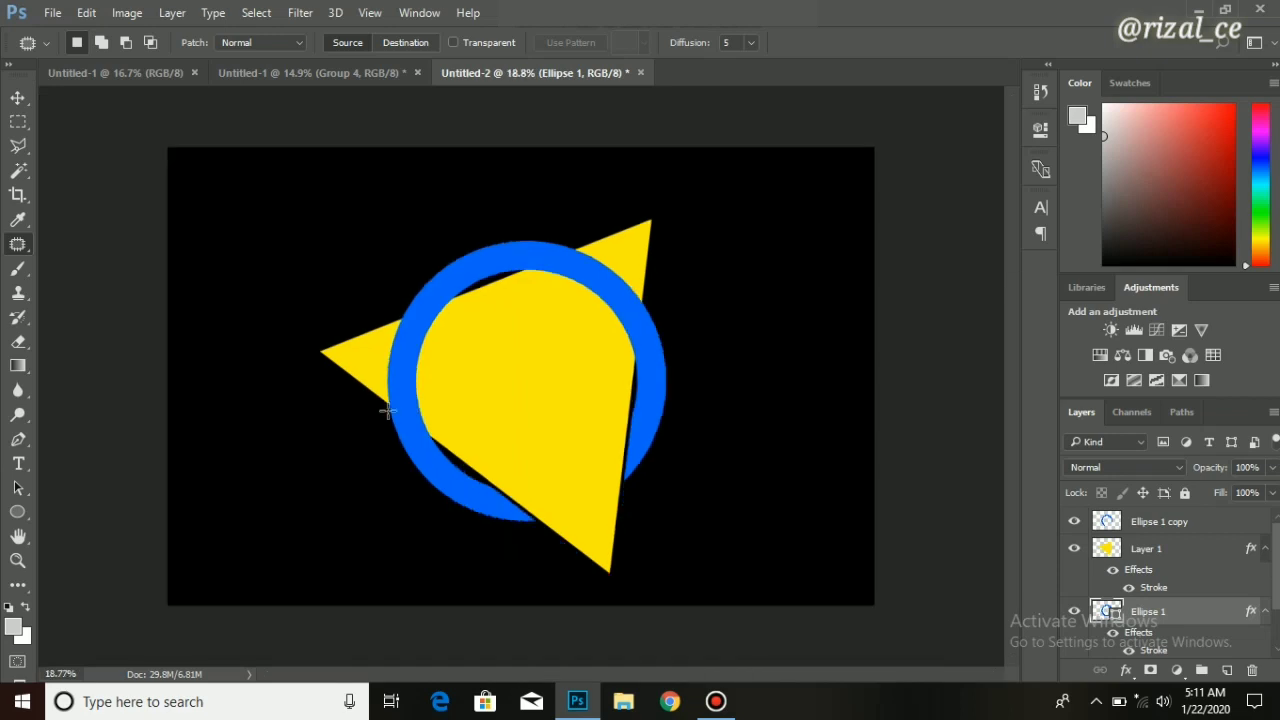
scroll(387, 410, down, 1)
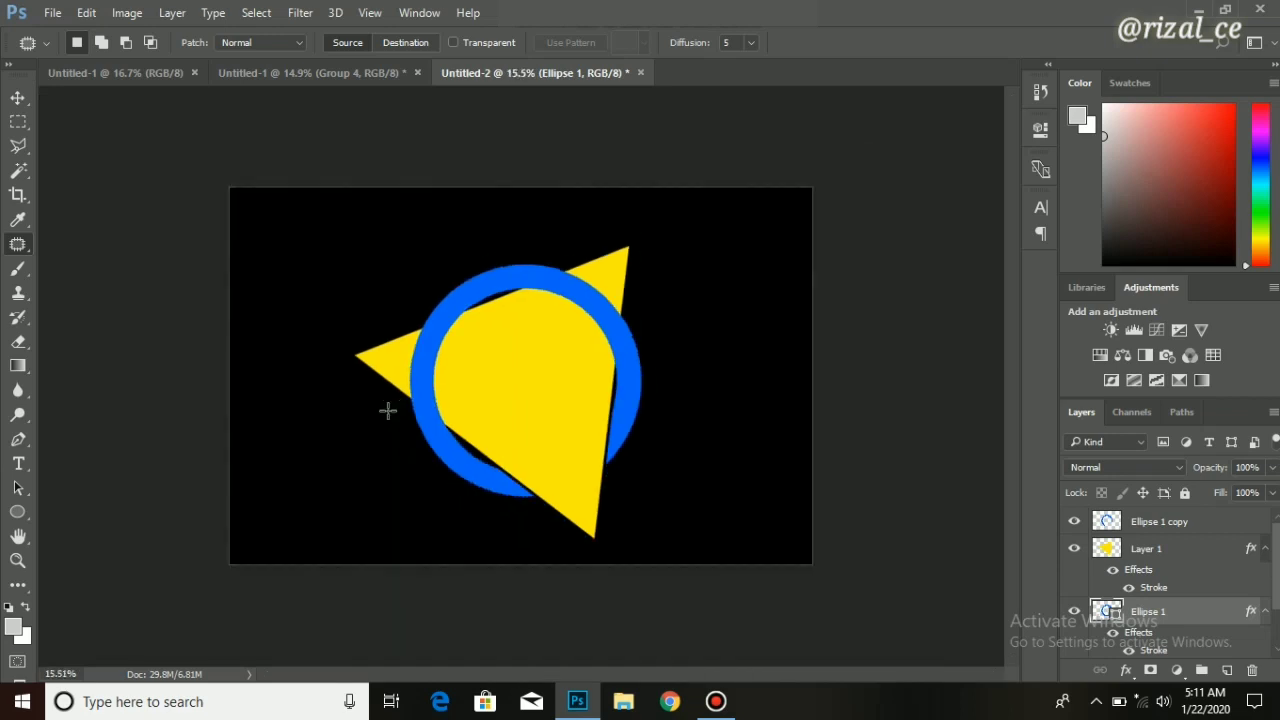
scroll(519, 374, up, 2)
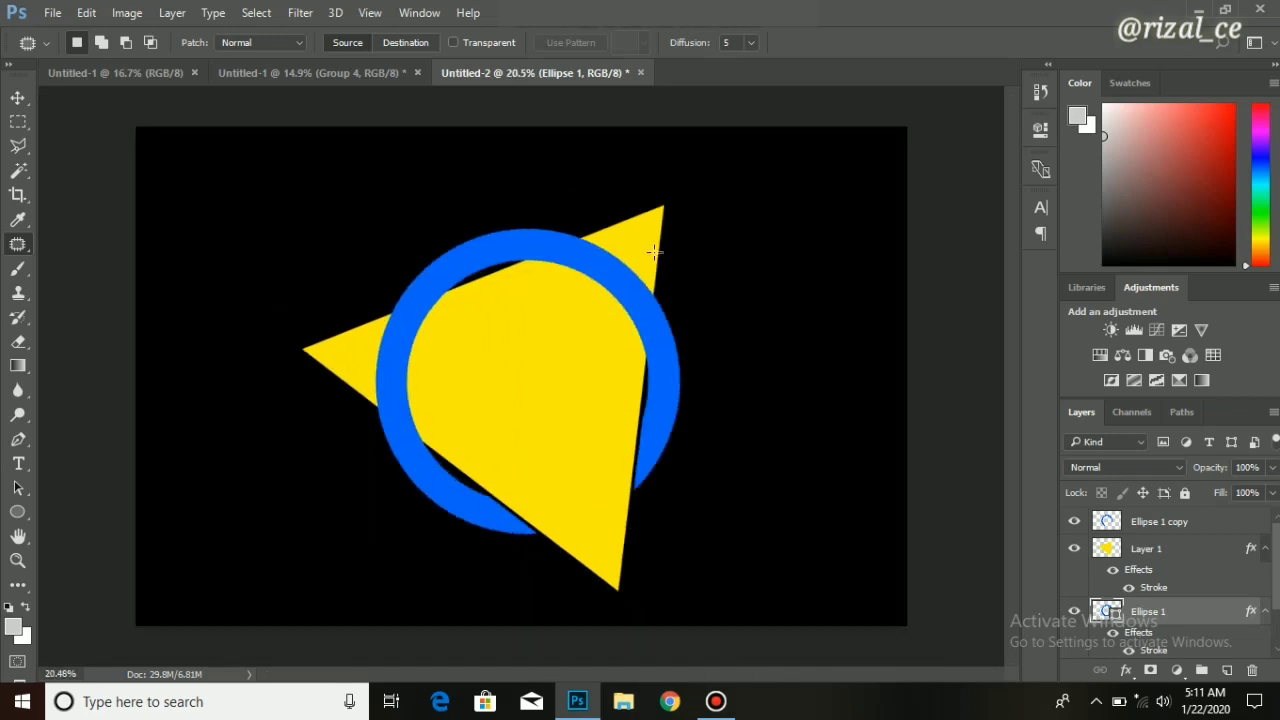
scroll(652, 251, up, 1)
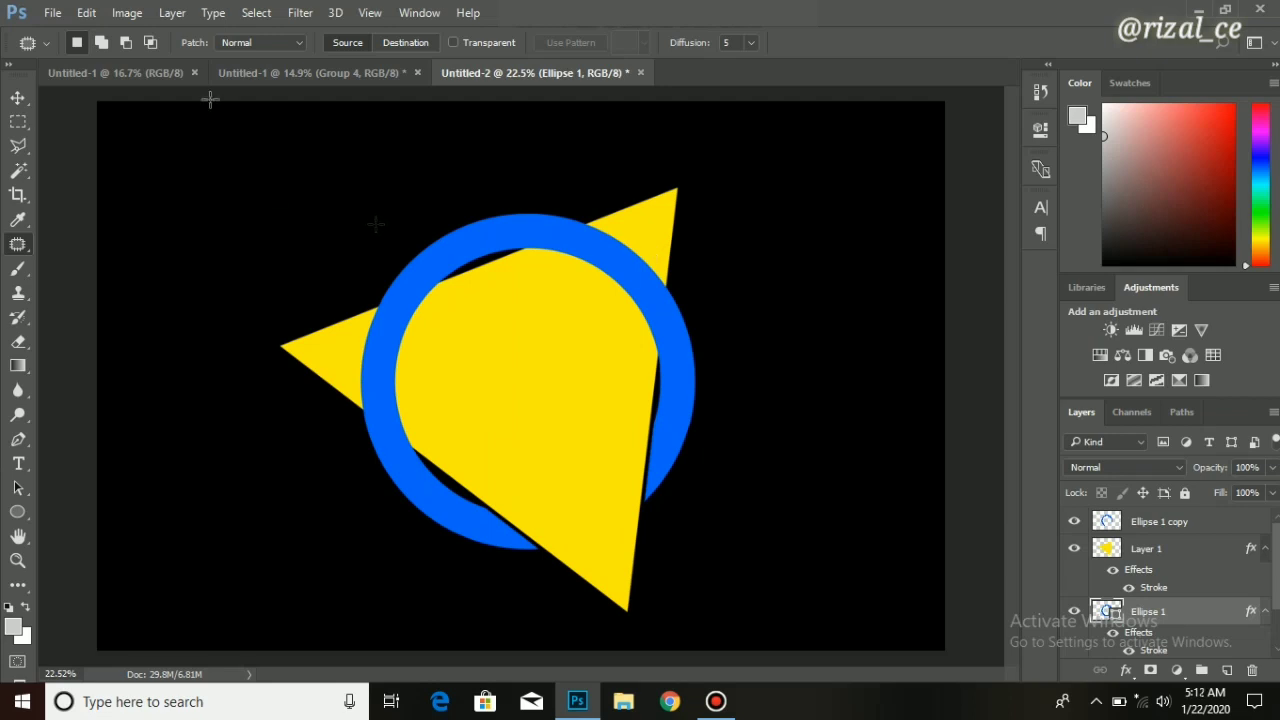
Try to draw a straight Pen tool shape line inside the triangle's lower-left edge down to its bottom tip.
scroll(723, 603, up, 3)
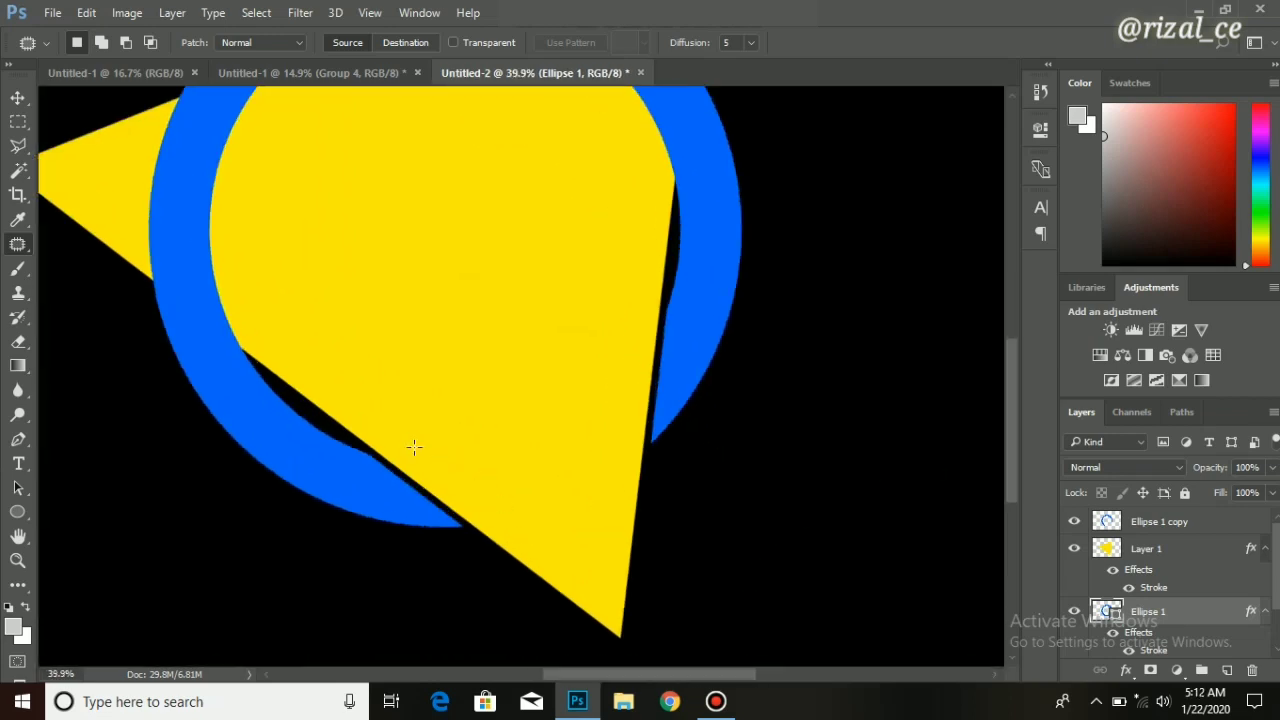
scroll(414, 447, up, 1)
click(1167, 557)
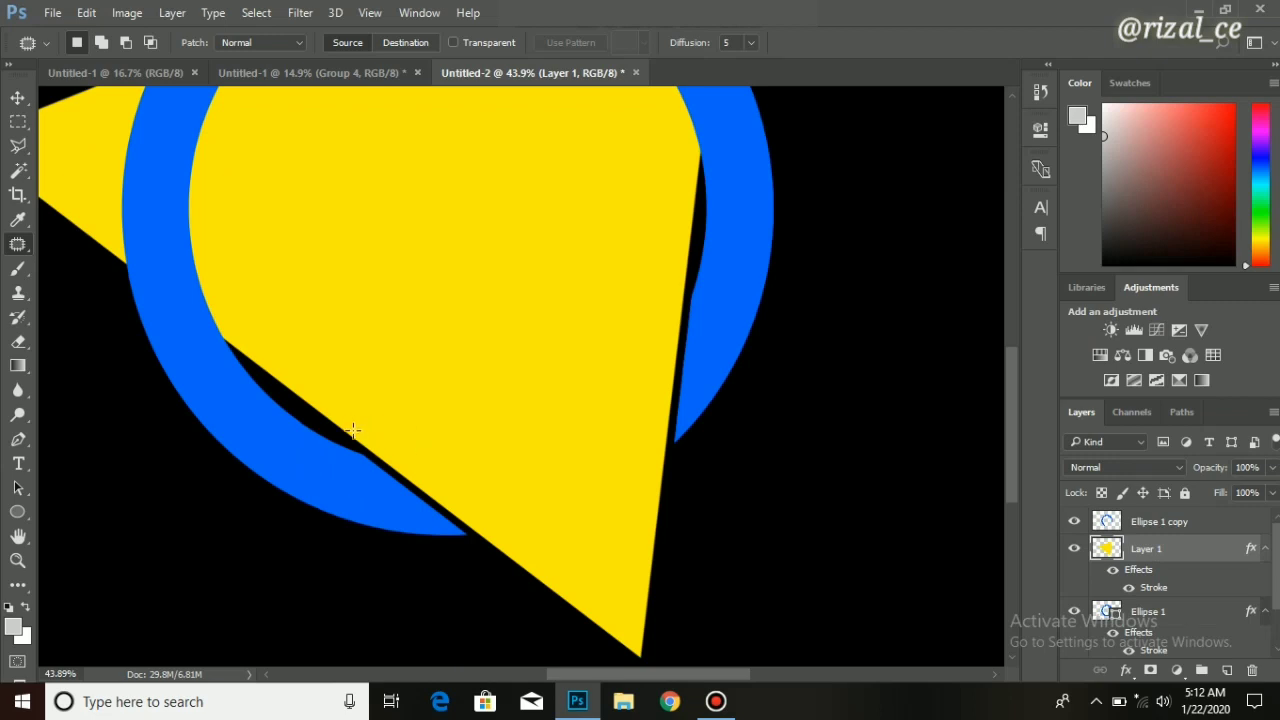
key(p)
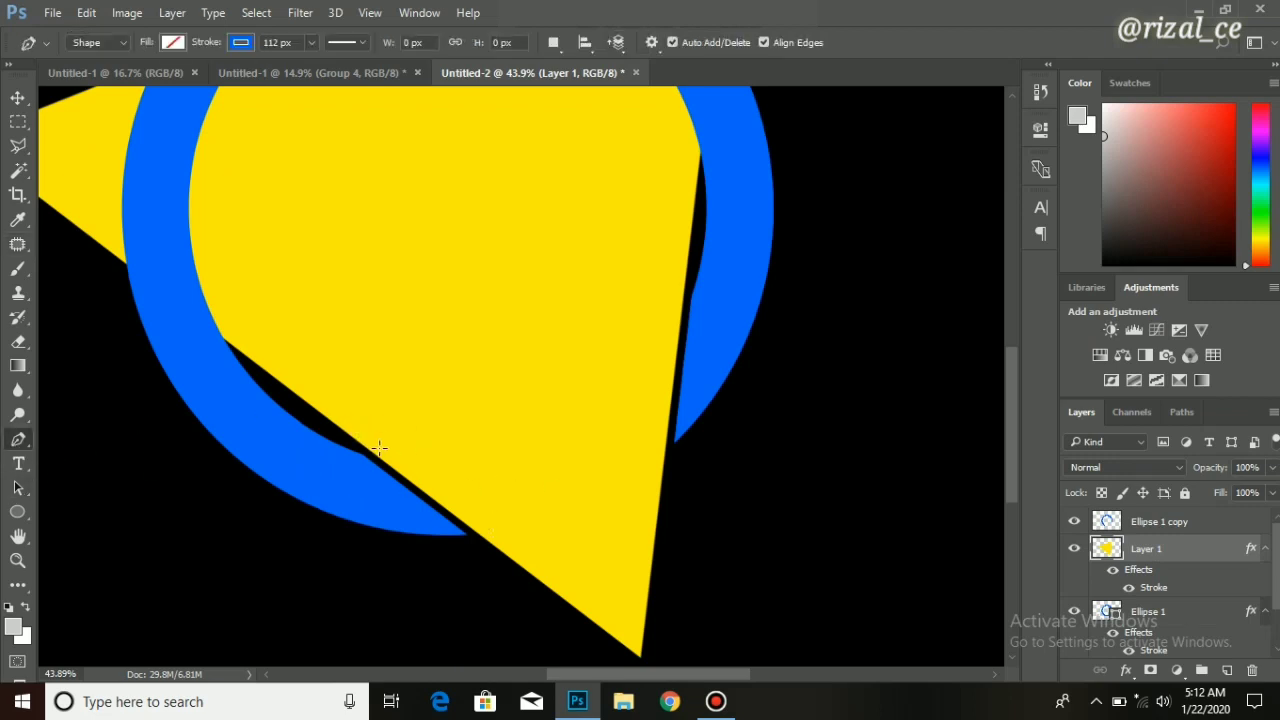
click(379, 444)
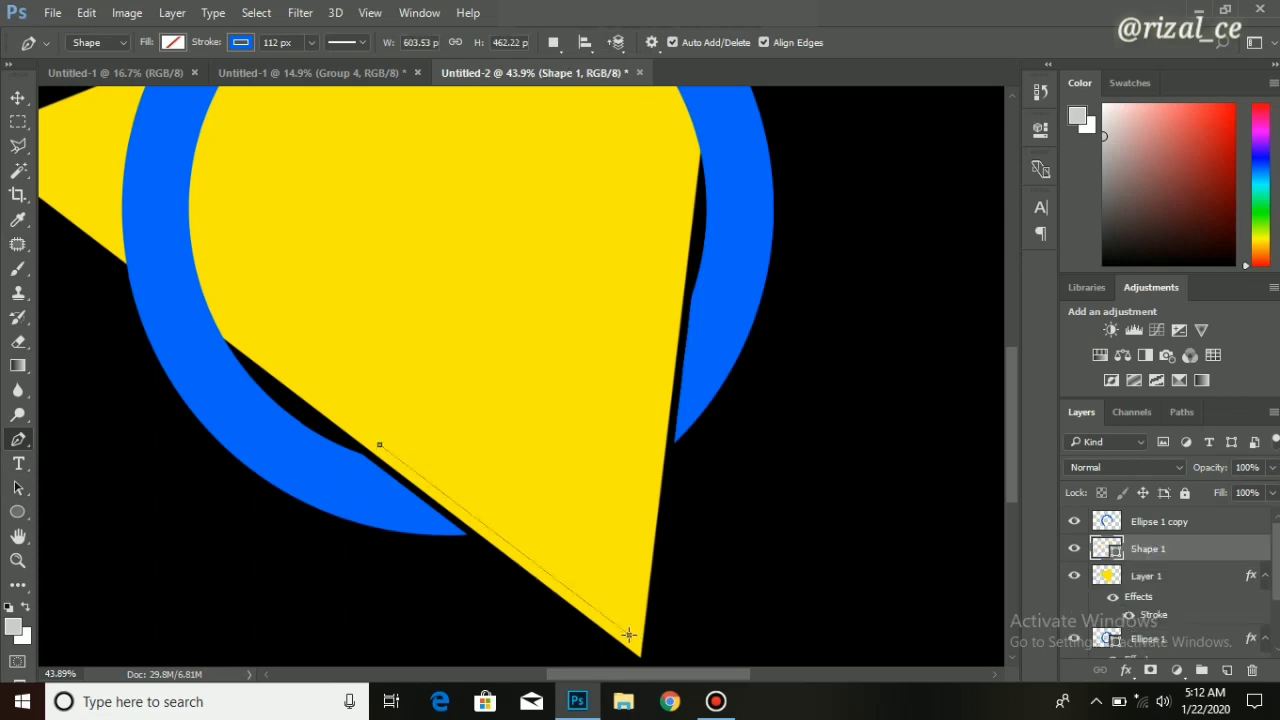
click(628, 634)
scroll(628, 634, up, 1)
Switch the Pen tool to Path mode and undo the shape line drawn along the triangle's edge.
click(119, 42)
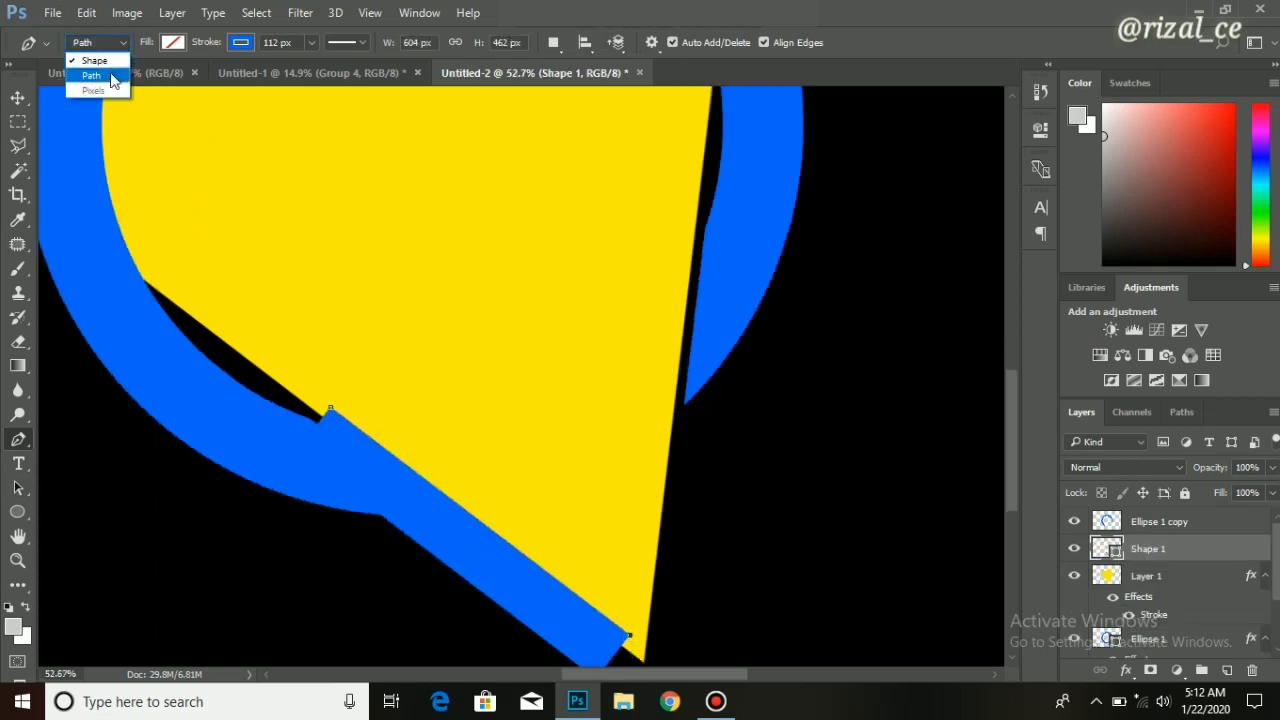
click(90, 70)
key(ctrl+z)
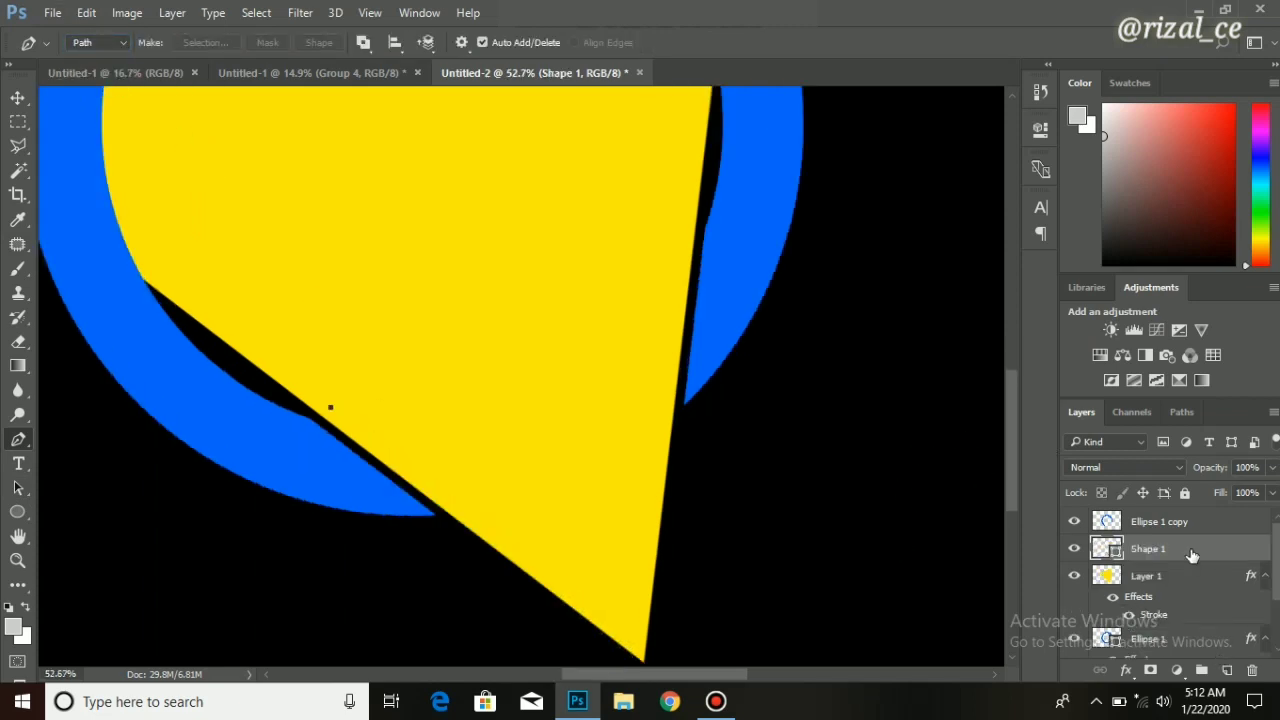
key(ctrl+z)
On a new layer above the triangle, draw a closed, thin V-shaped path just inside the edges meeting at its bottom tip.
click(1226, 670)
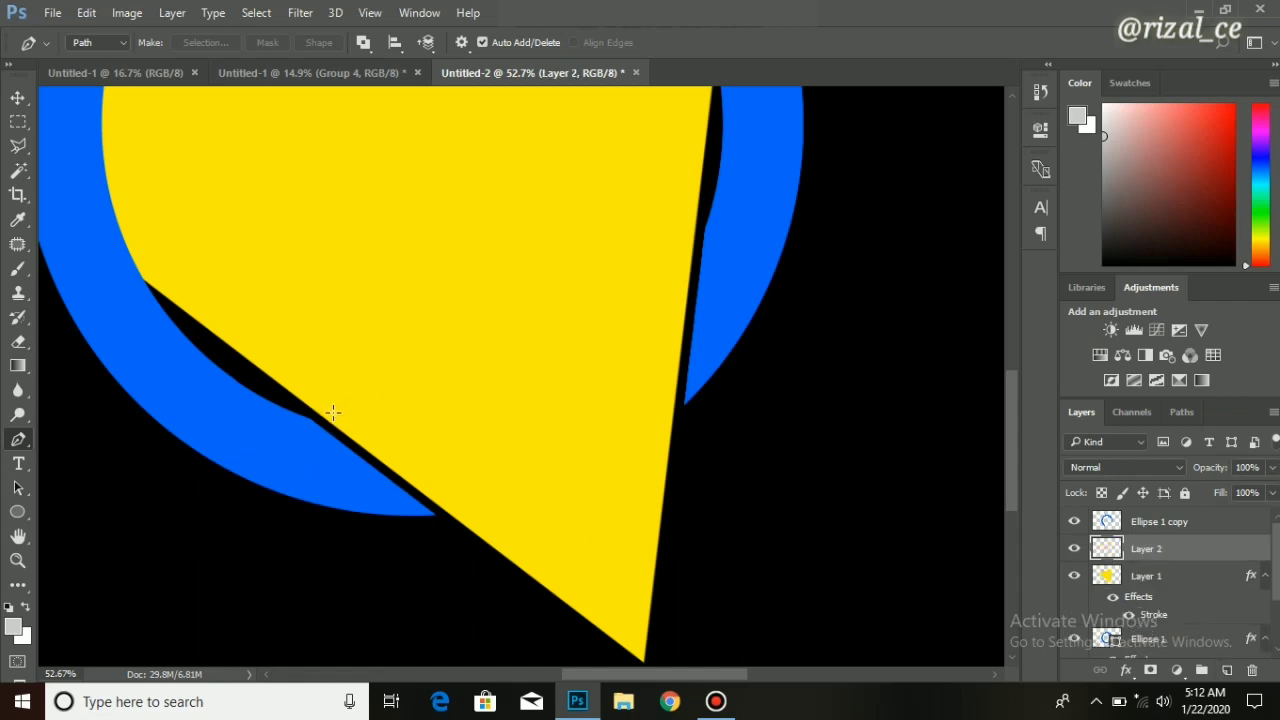
click(331, 412)
click(638, 650)
click(681, 199)
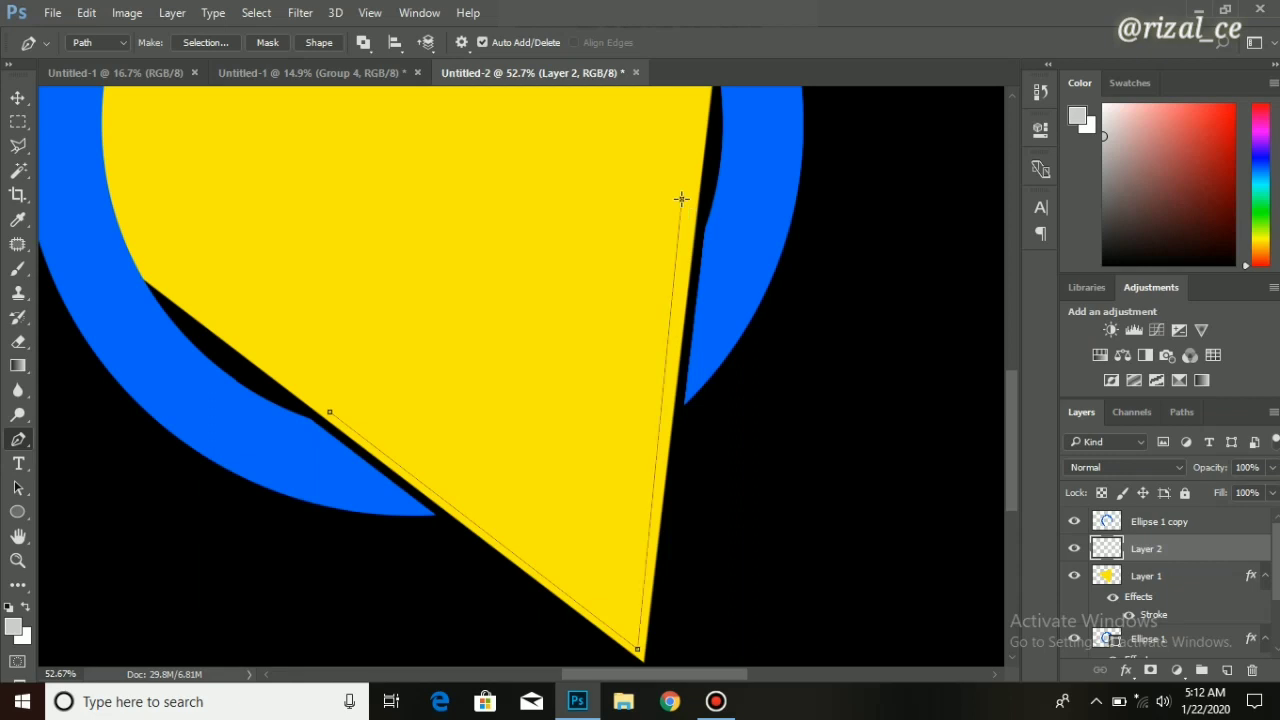
drag(682, 200, 690, 178)
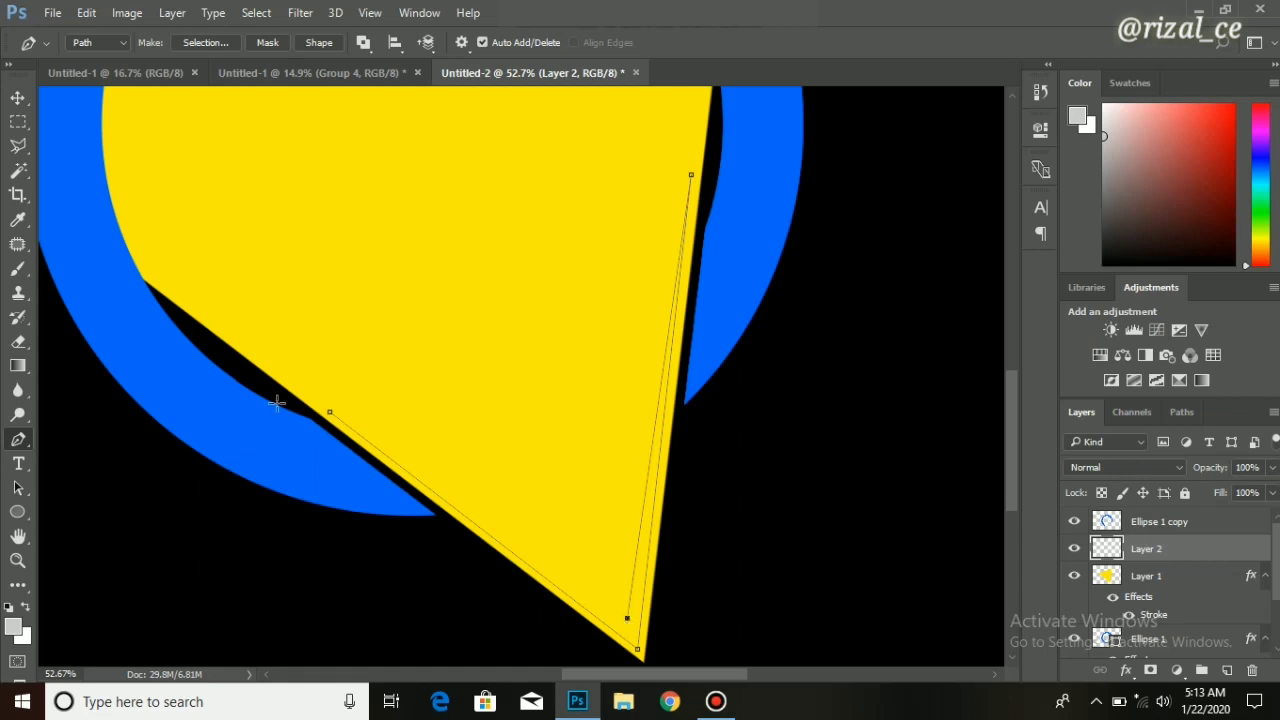
click(330, 412)
scroll(363, 555, down, 2)
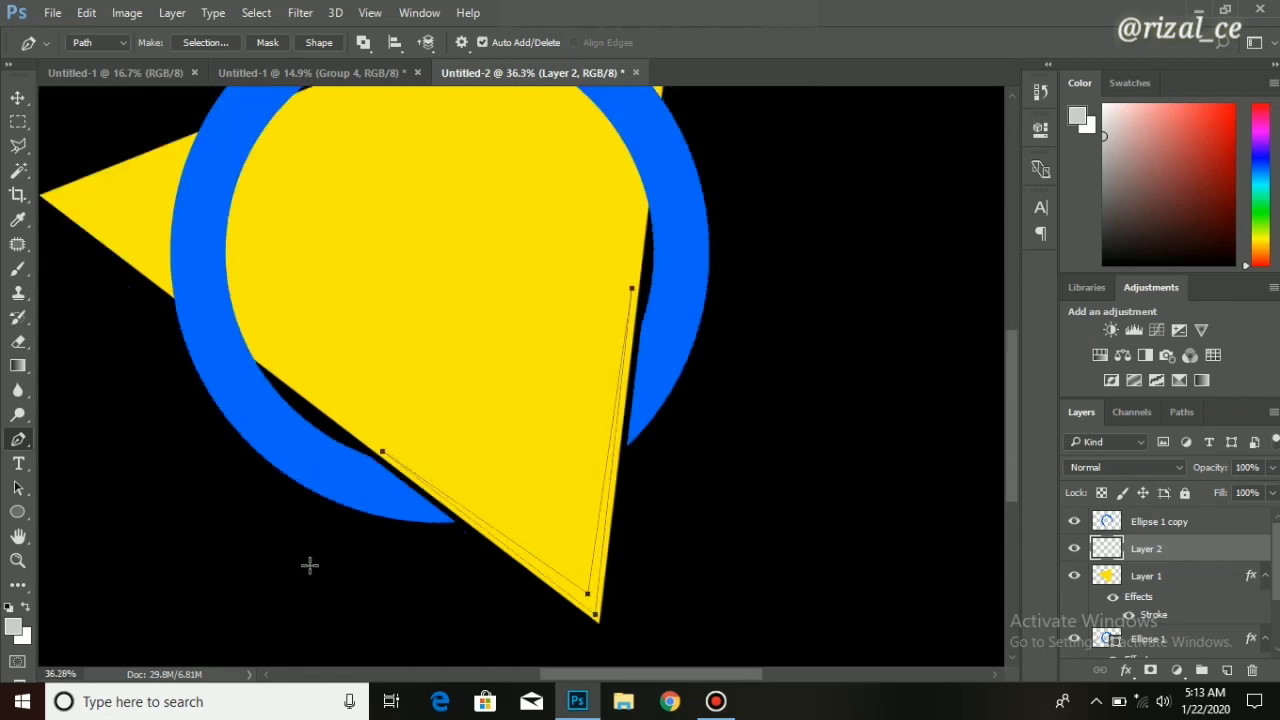
scroll(553, 604, up, 1)
drag(592, 593, 587, 588)
scroll(589, 586, down, 2)
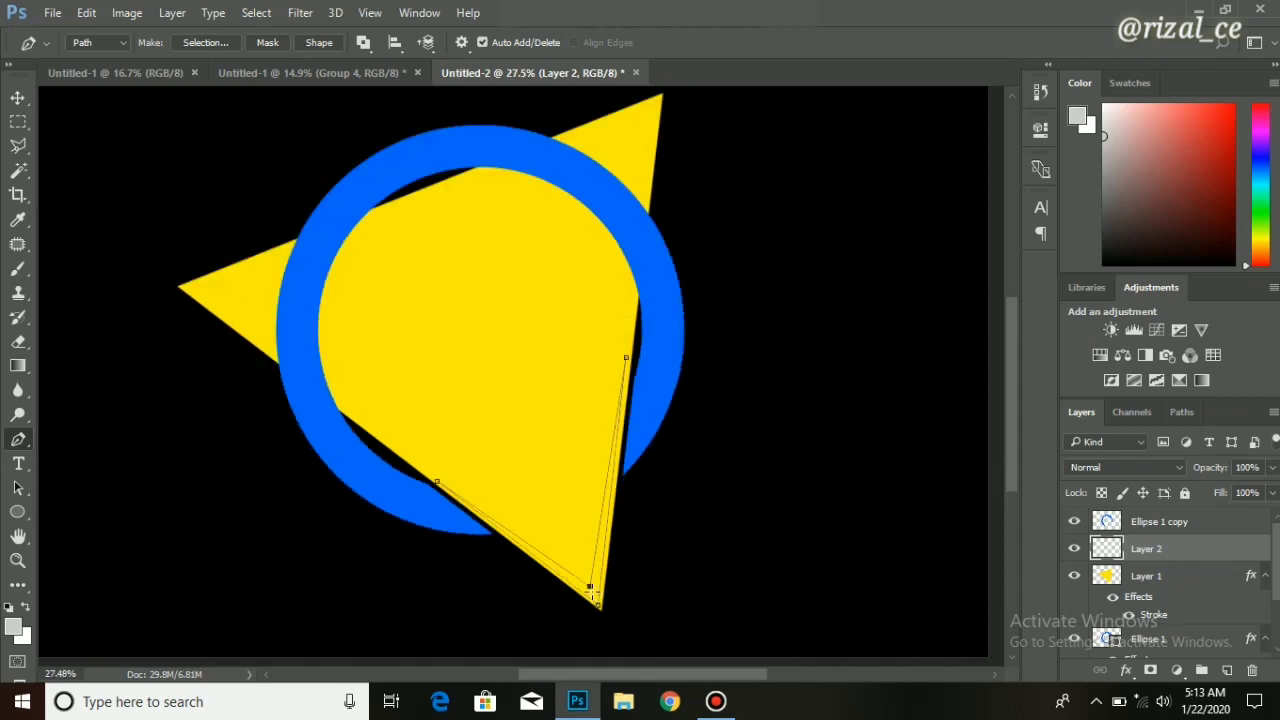
Fill the V-shaped path with white at 100% opacity and no feather, and dismiss the path.
right_click(592, 600)
click(660, 244)
click(660, 180)
click(612, 225)
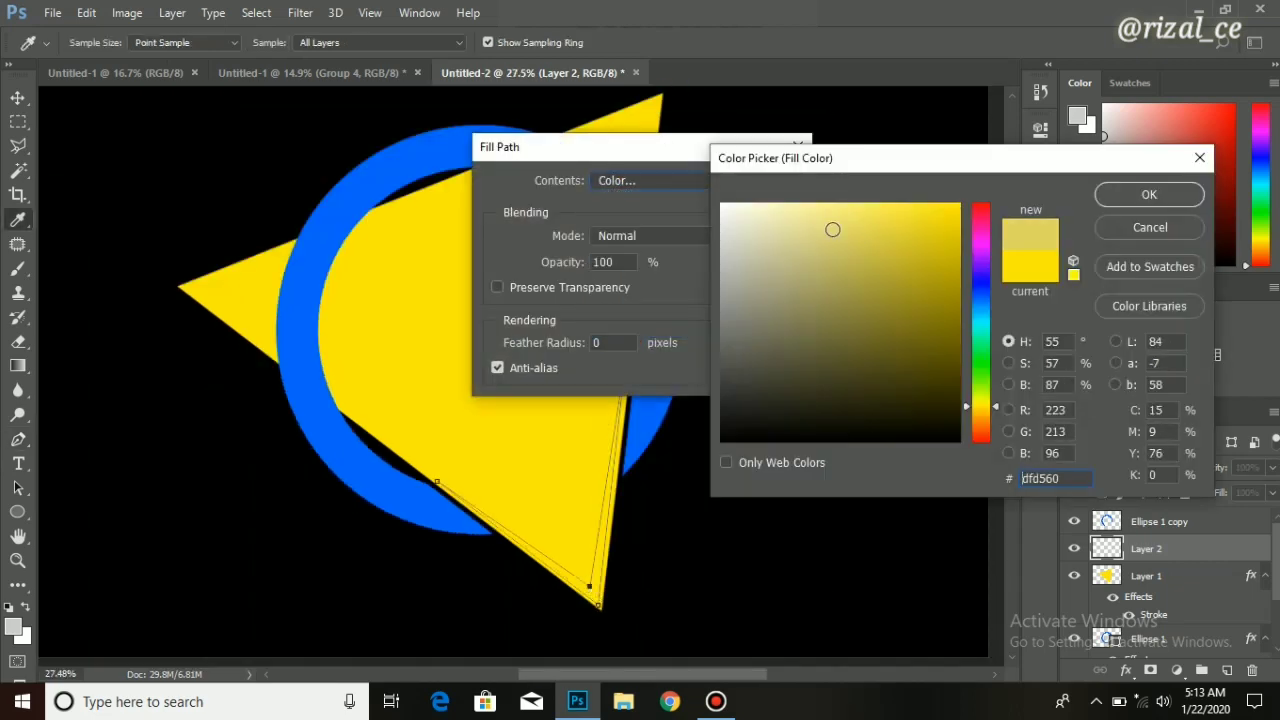
key(Return)
key(Return)
key(Return)
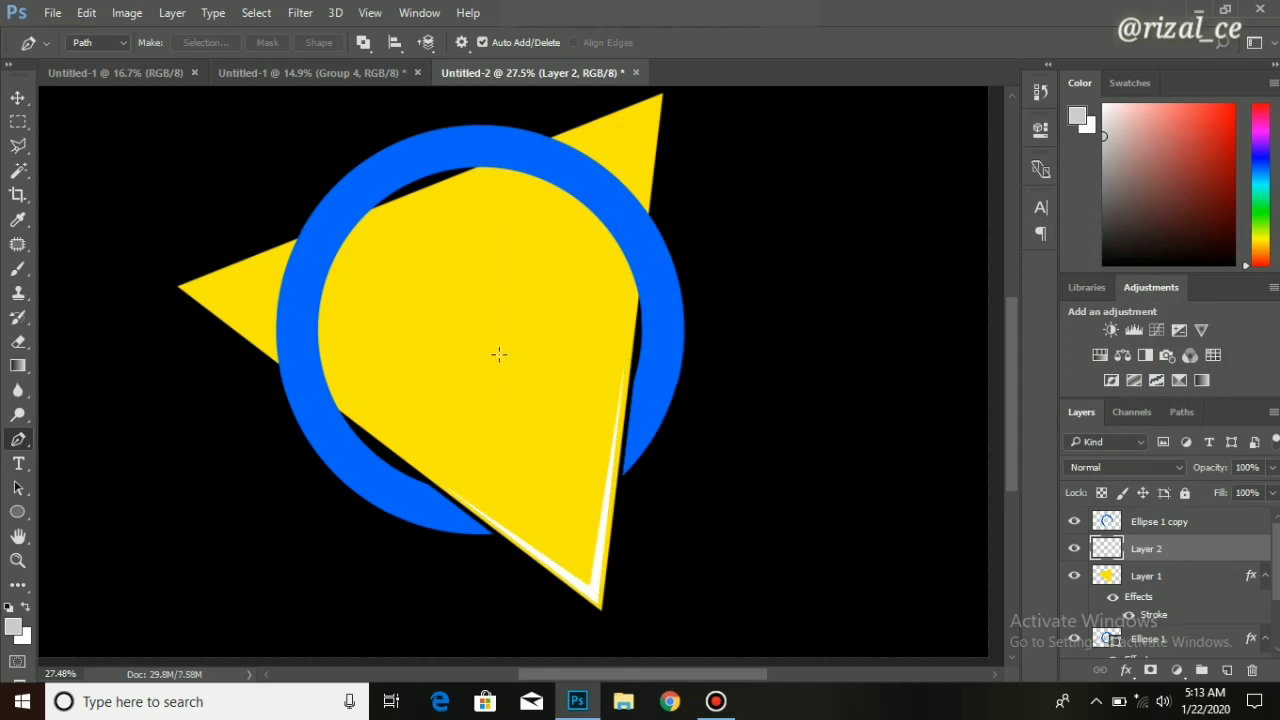
Move the white V-shaped highlight about 0.07 in left and 0.18 in up, inward from the triangle's bottom tip.
key(v)
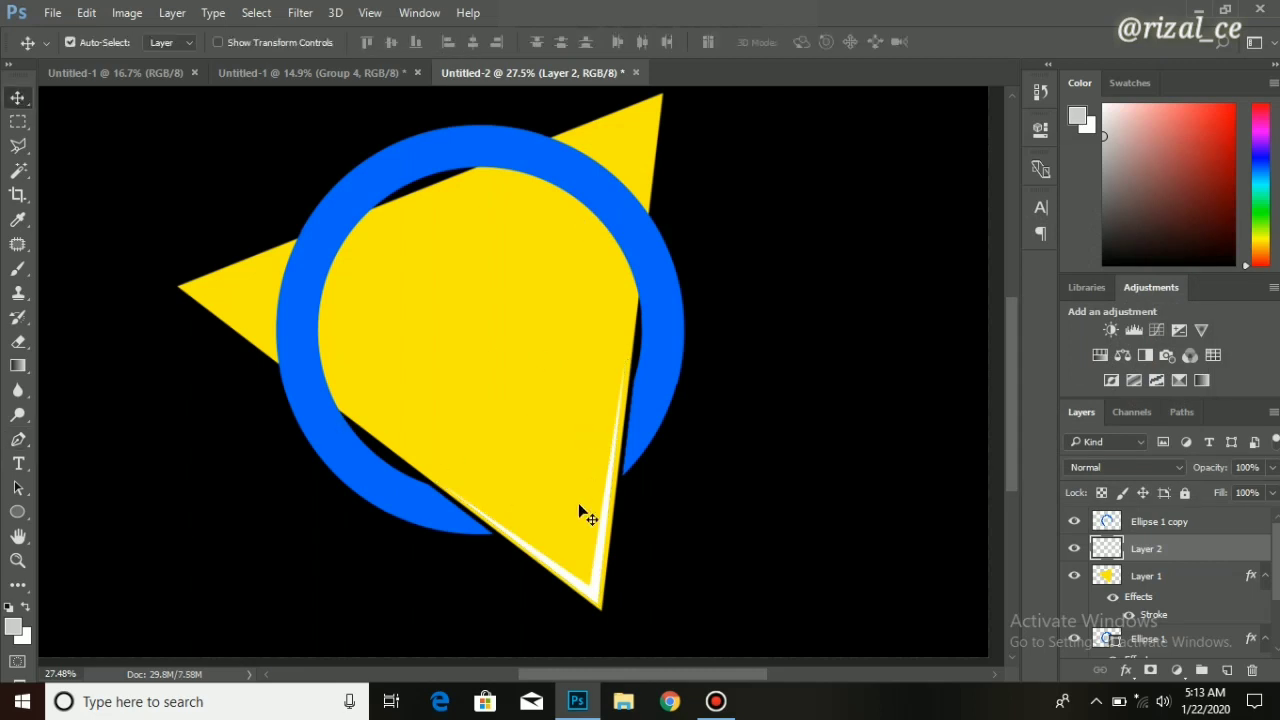
scroll(578, 503, up, 1)
drag(598, 602, 589, 575)
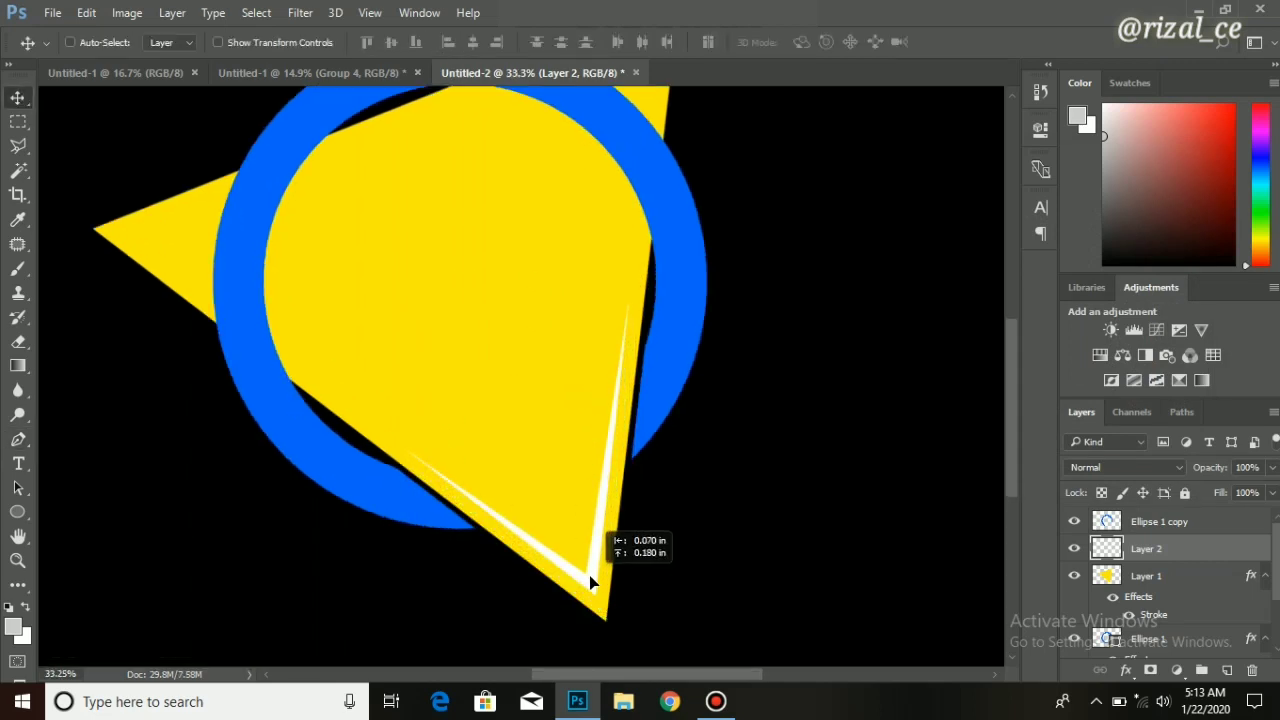
scroll(143, 429, down, 3)
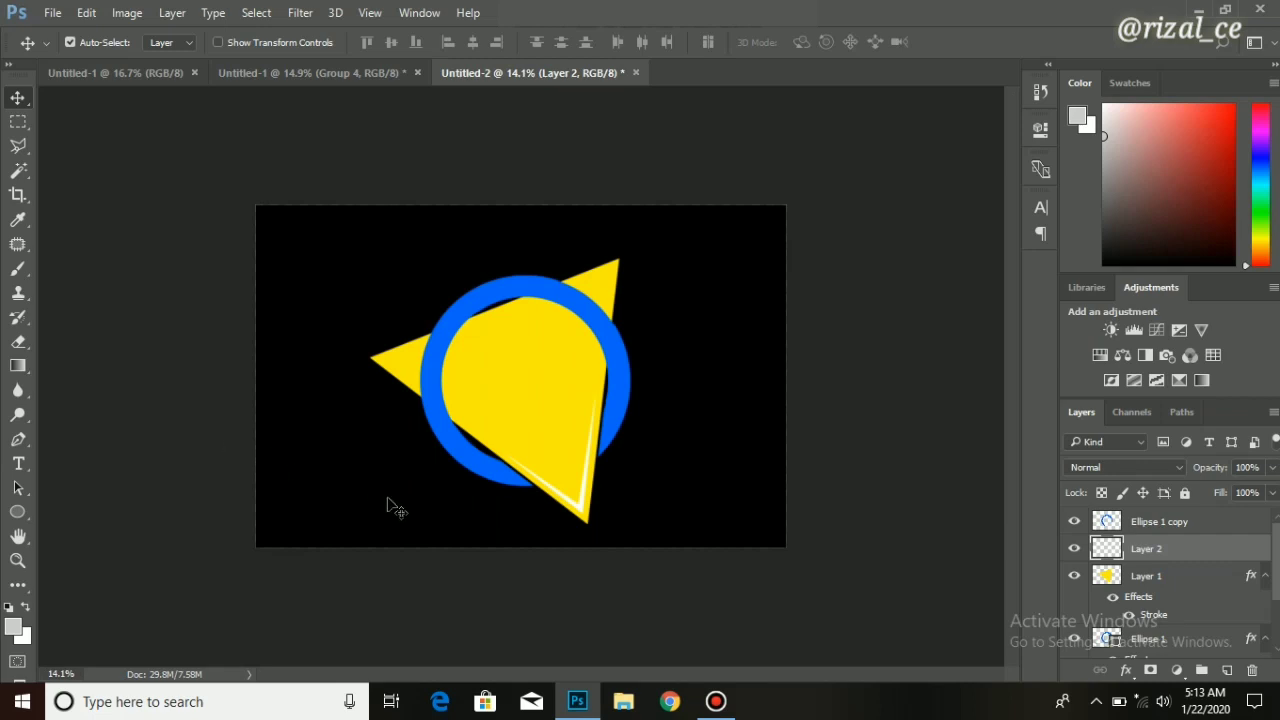
scroll(420, 512, up, 3)
click(762, 532)
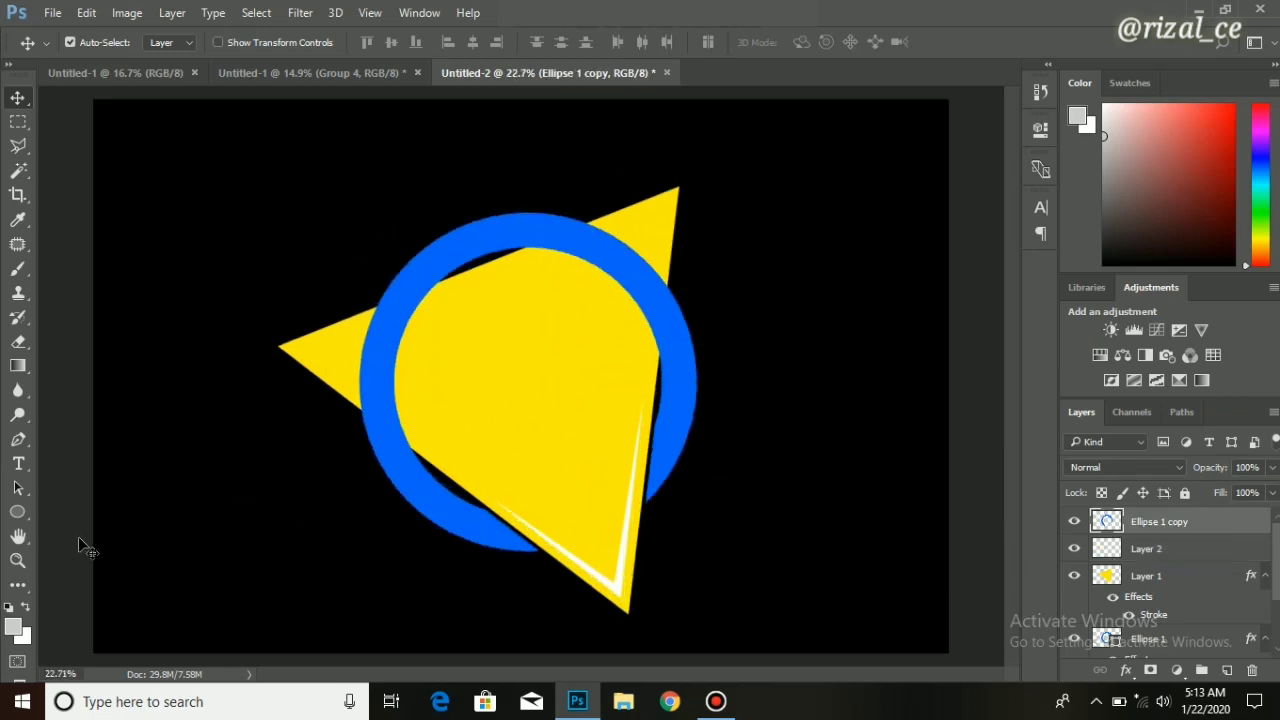
key(ctrl)
Duplicate the yellow triangle to the top layer, scale it to about 20% by 18%, rotate it about -32°, and place it over the ring's lower left.
click(1187, 585)
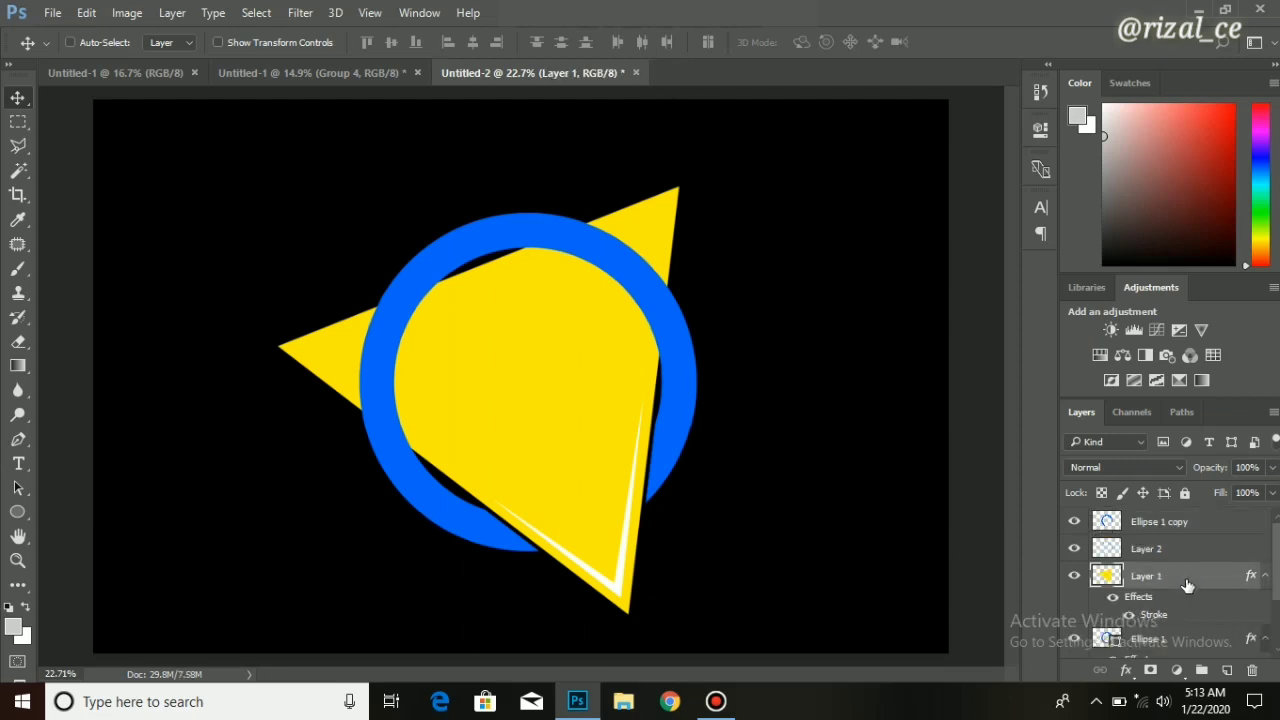
key(ctrl+j)
key(ctrl+shift+bracketright)
key(ctrl+t)
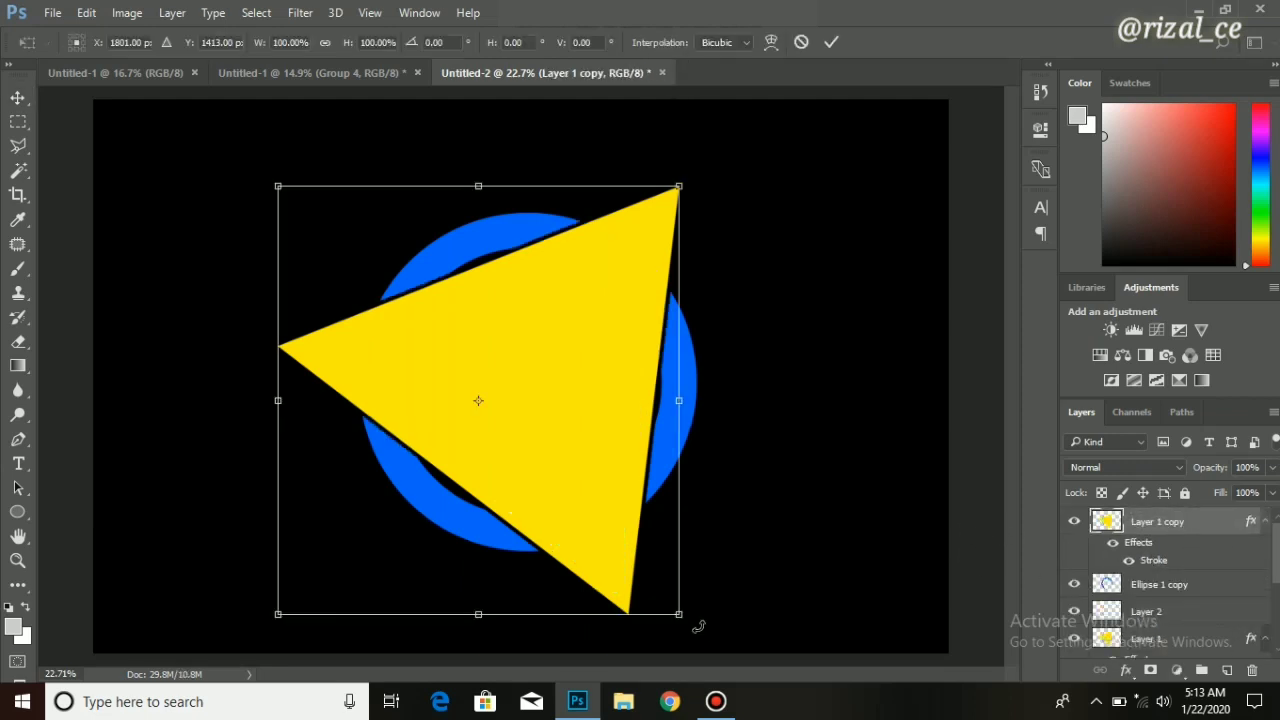
drag(681, 615, 456, 545)
drag(471, 609, 510, 560)
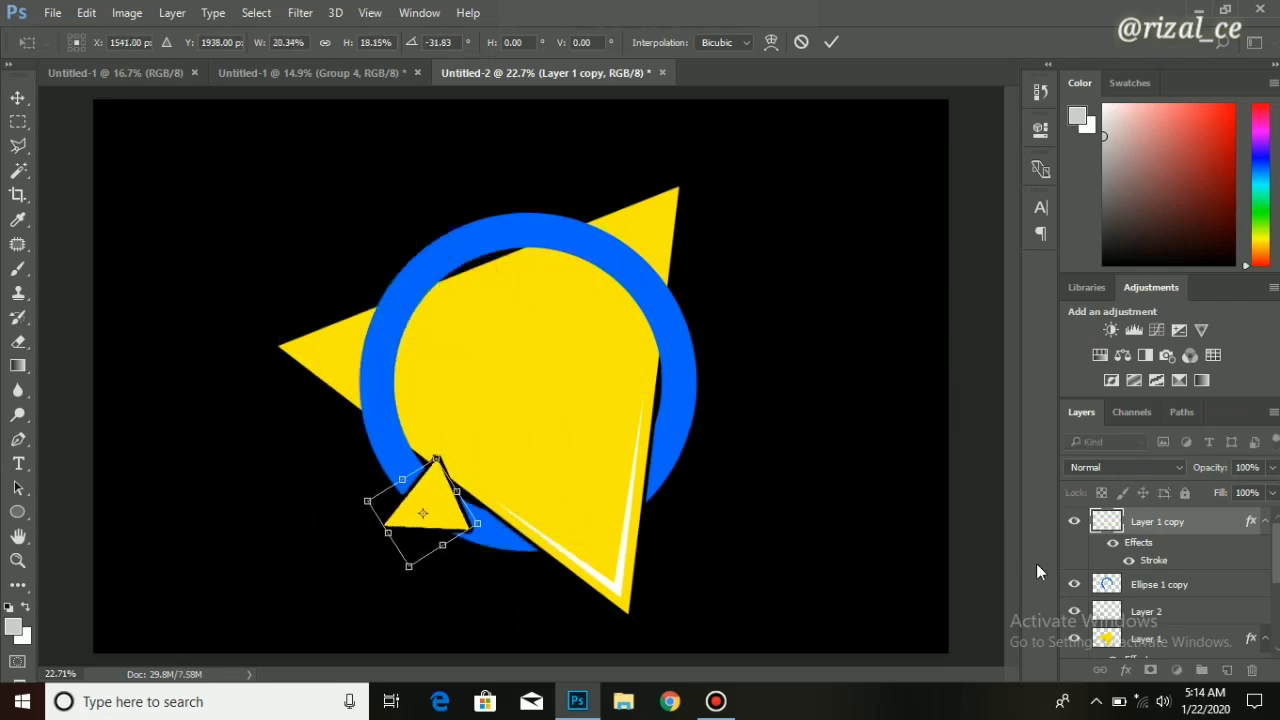
key(Return)
Set the small triangle's stroke size to 13 px and add a red ff0000 color overlay.
double_click(1140, 561)
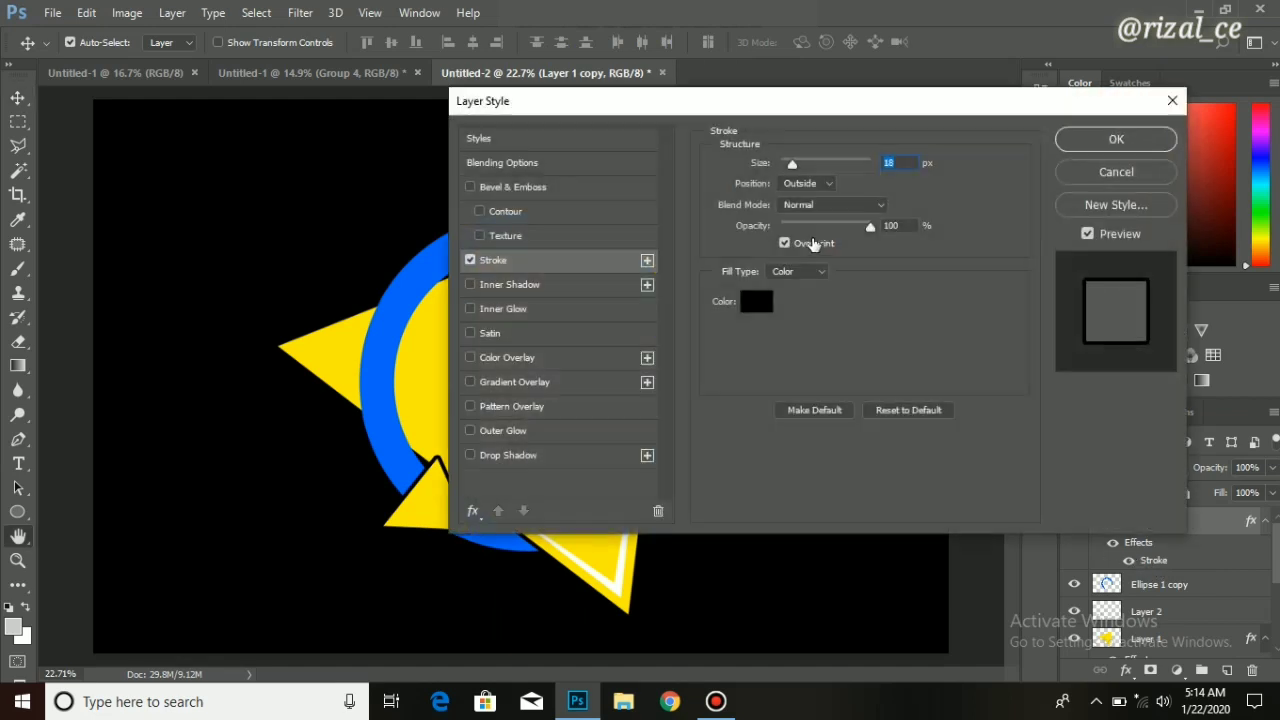
text(13)
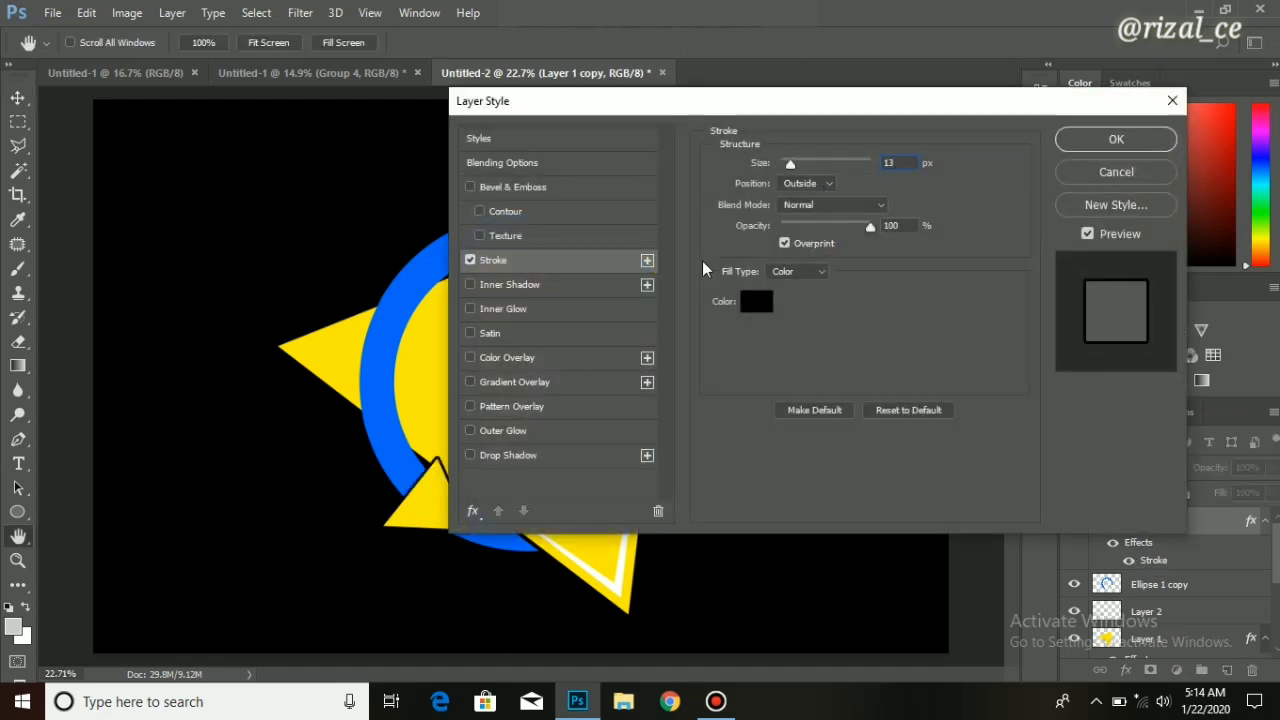
click(524, 362)
click(906, 165)
click(958, 205)
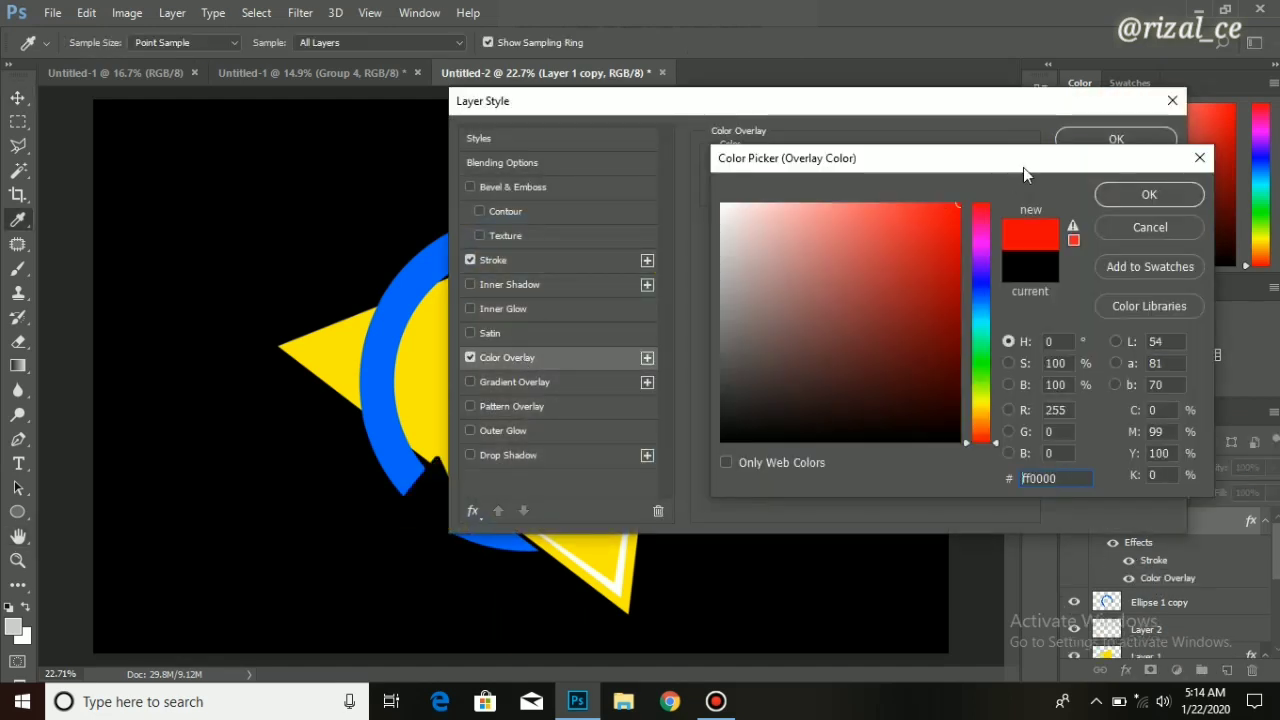
key(Return)
key(Return)
Shrink the red triangle to roughly 90%, rotate it about -13°, and distort its corners to fit beside the yellow triangle's edge.
scroll(448, 503, up, 2)
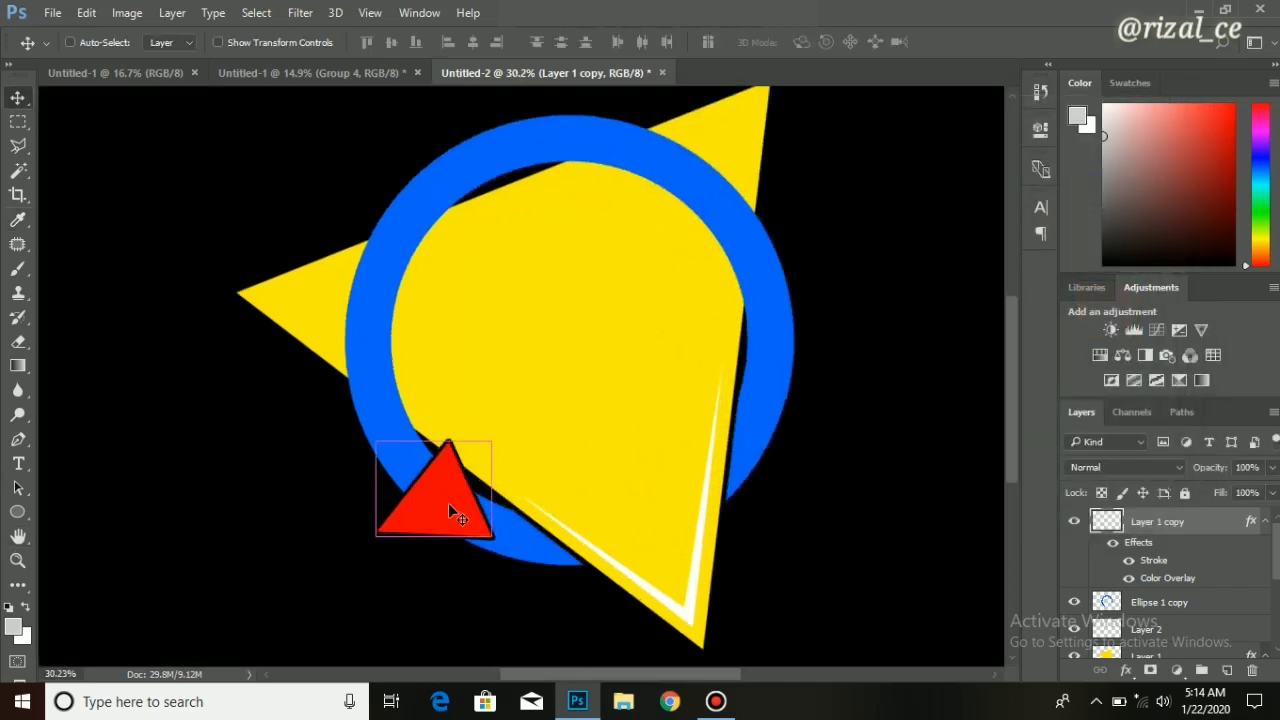
key(ctrl+t)
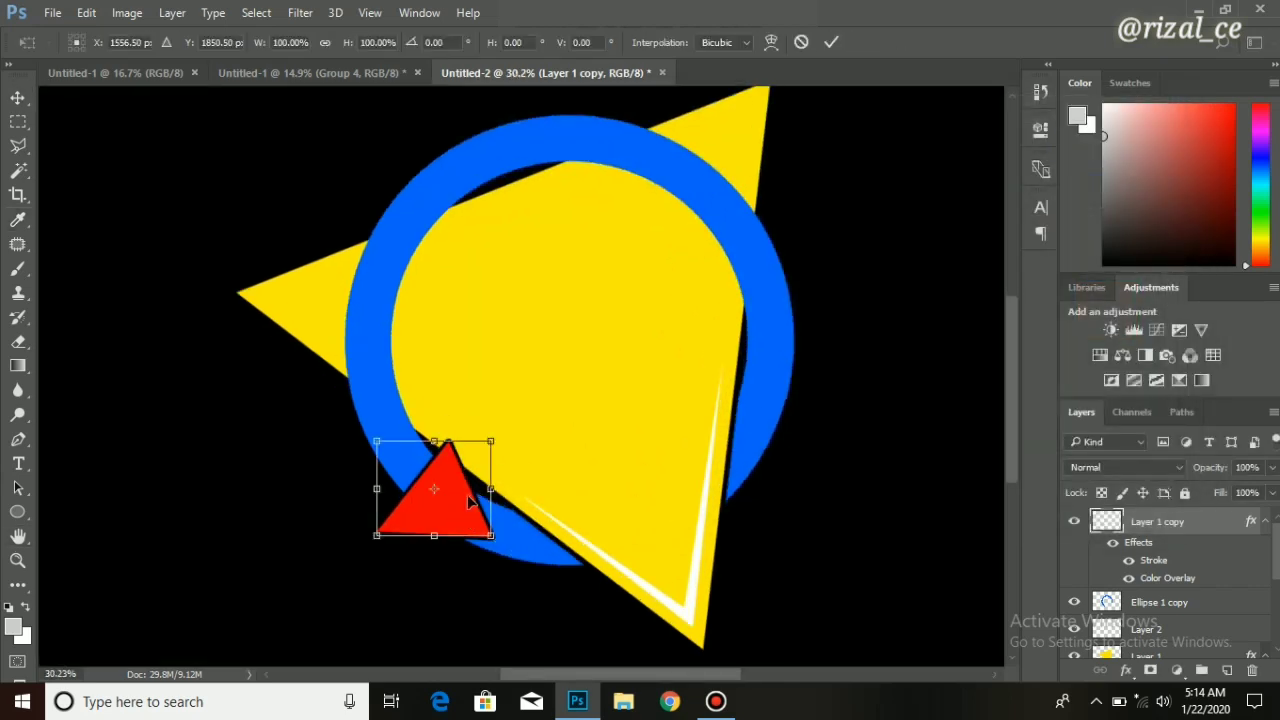
drag(470, 498, 475, 505)
drag(494, 448, 485, 458)
drag(506, 556, 516, 539)
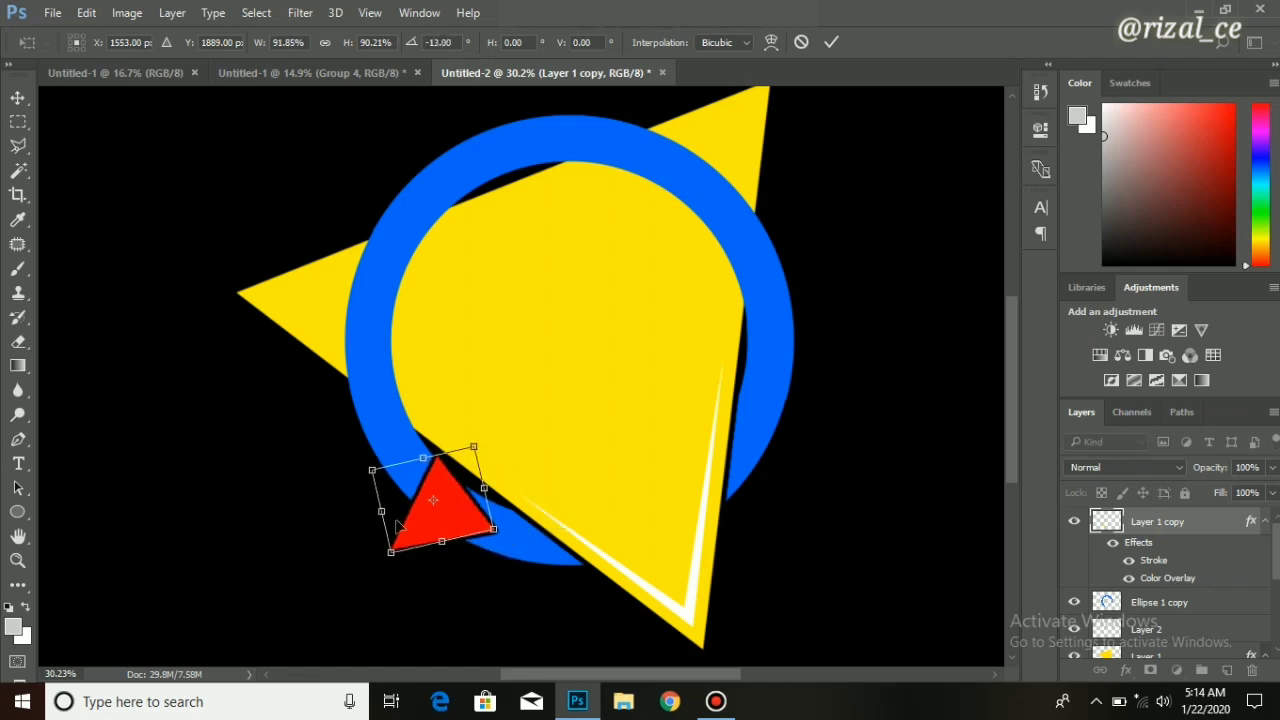
drag(475, 444, 490, 436)
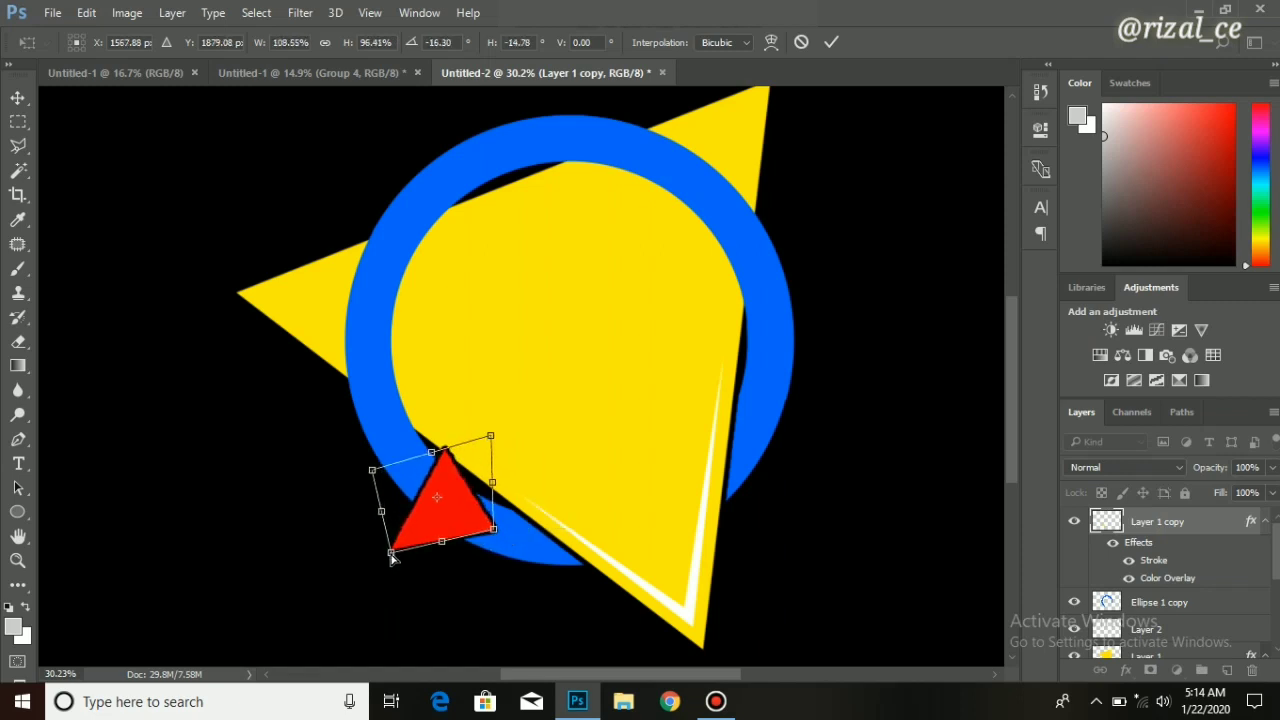
drag(391, 558, 395, 540)
key(Return)
key(ctrl+0)
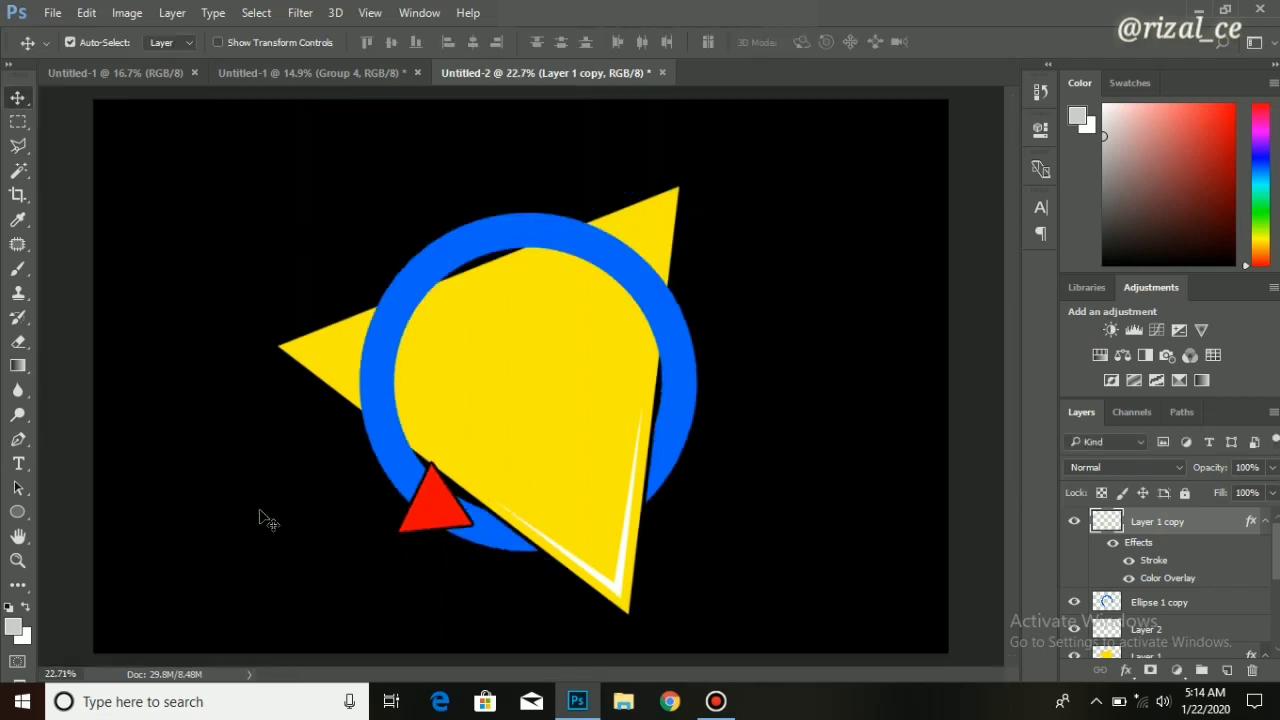
scroll(266, 520, down, 4)
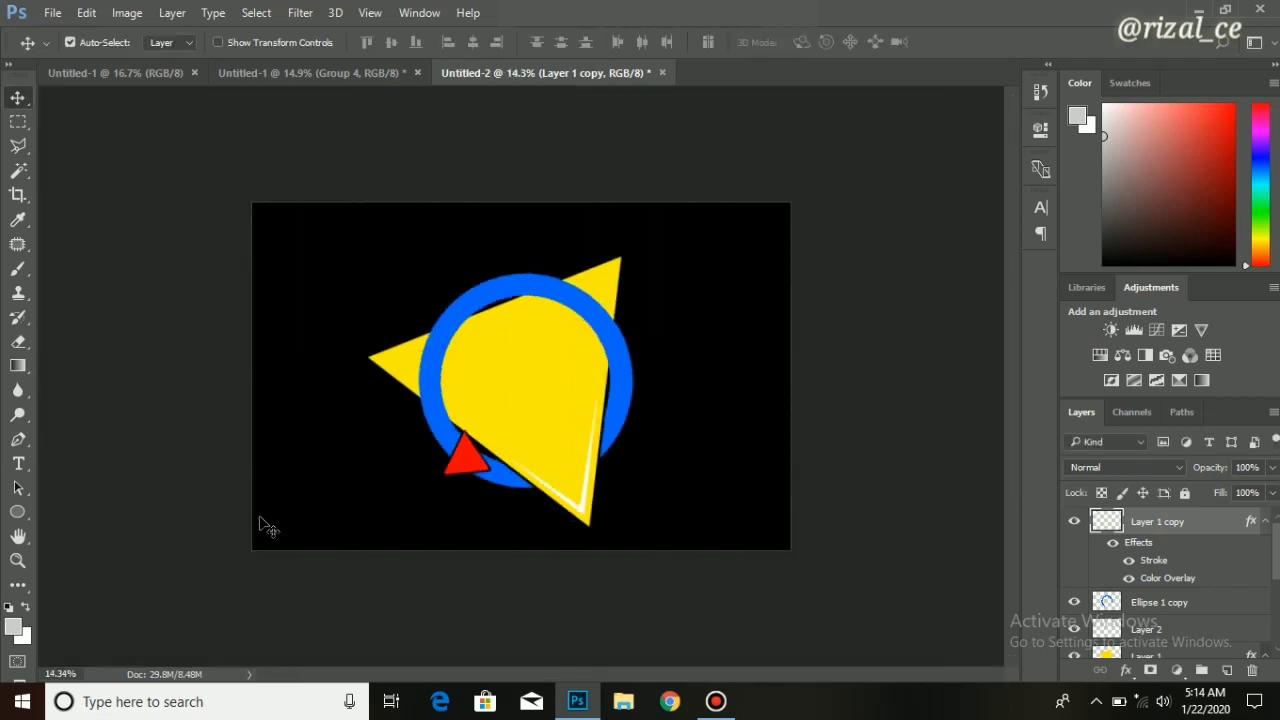
Duplicate the red triangle, move the copy to the top of the blue ring, and rotate it about 102°.
scroll(268, 530, up, 2)
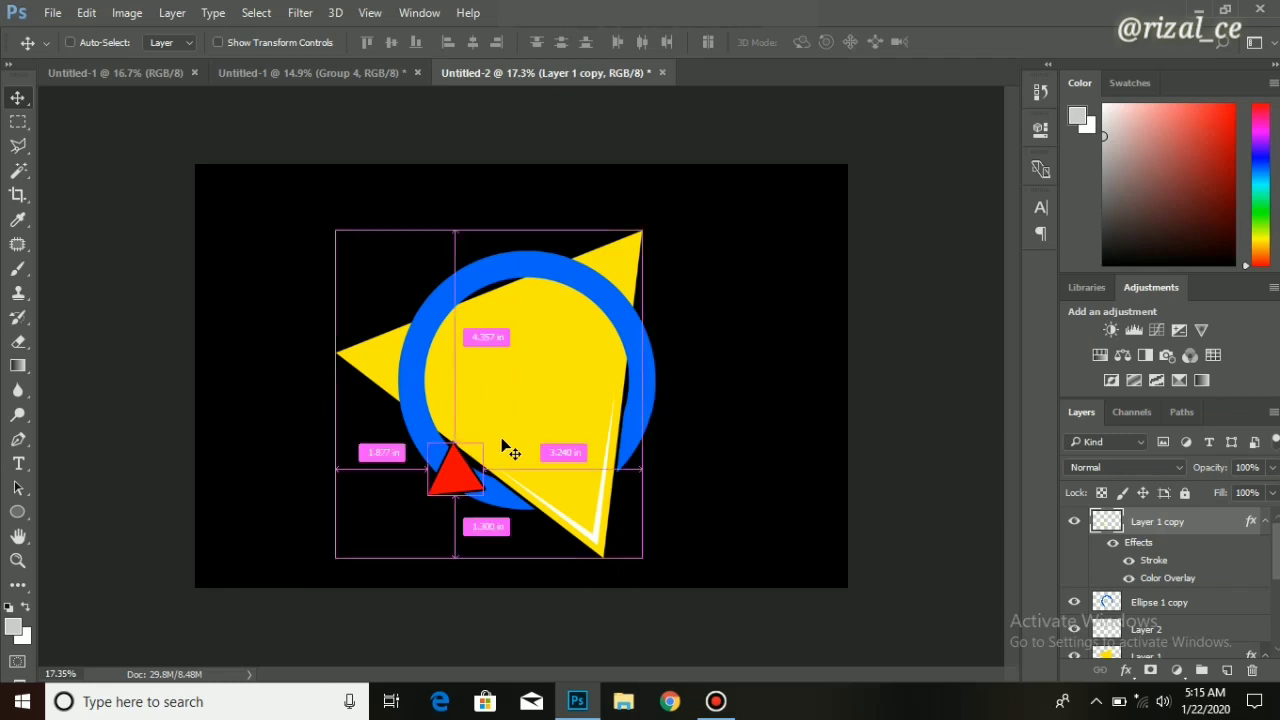
key(ctrl+j)
drag(462, 377, 547, 251)
key(ctrl+t)
drag(579, 311, 514, 316)
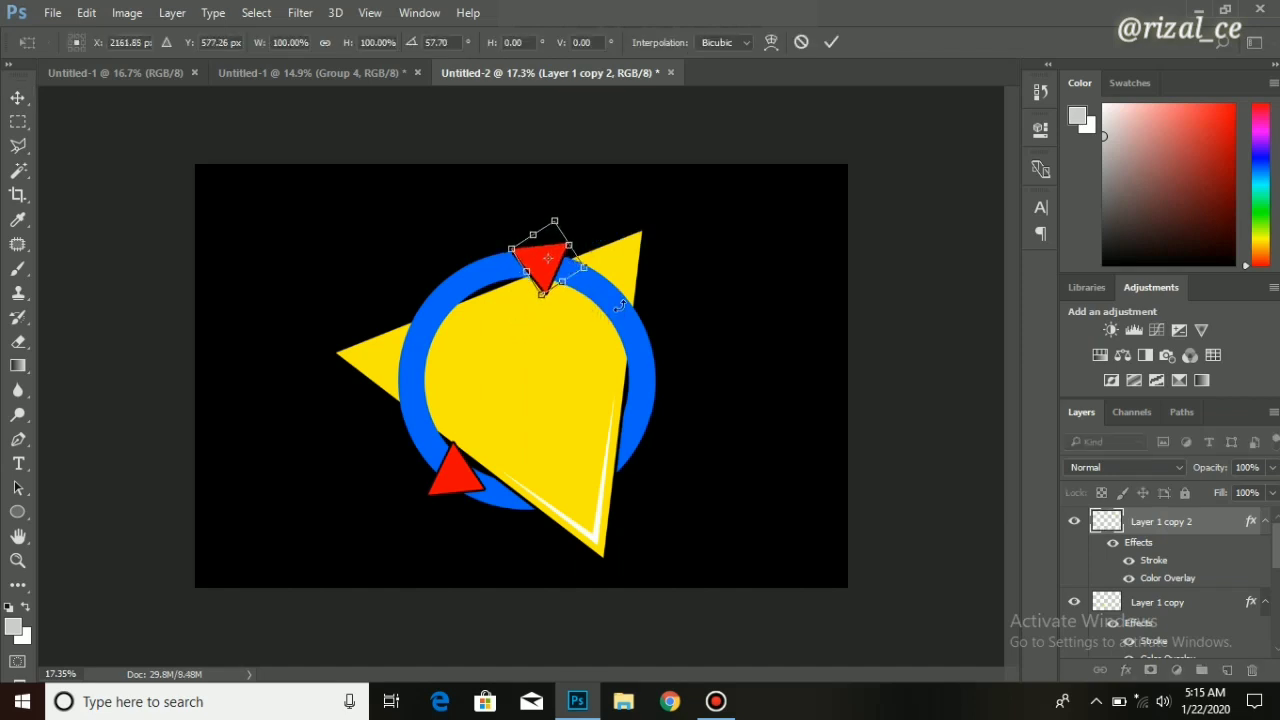
drag(600, 325, 586, 329)
drag(564, 269, 559, 266)
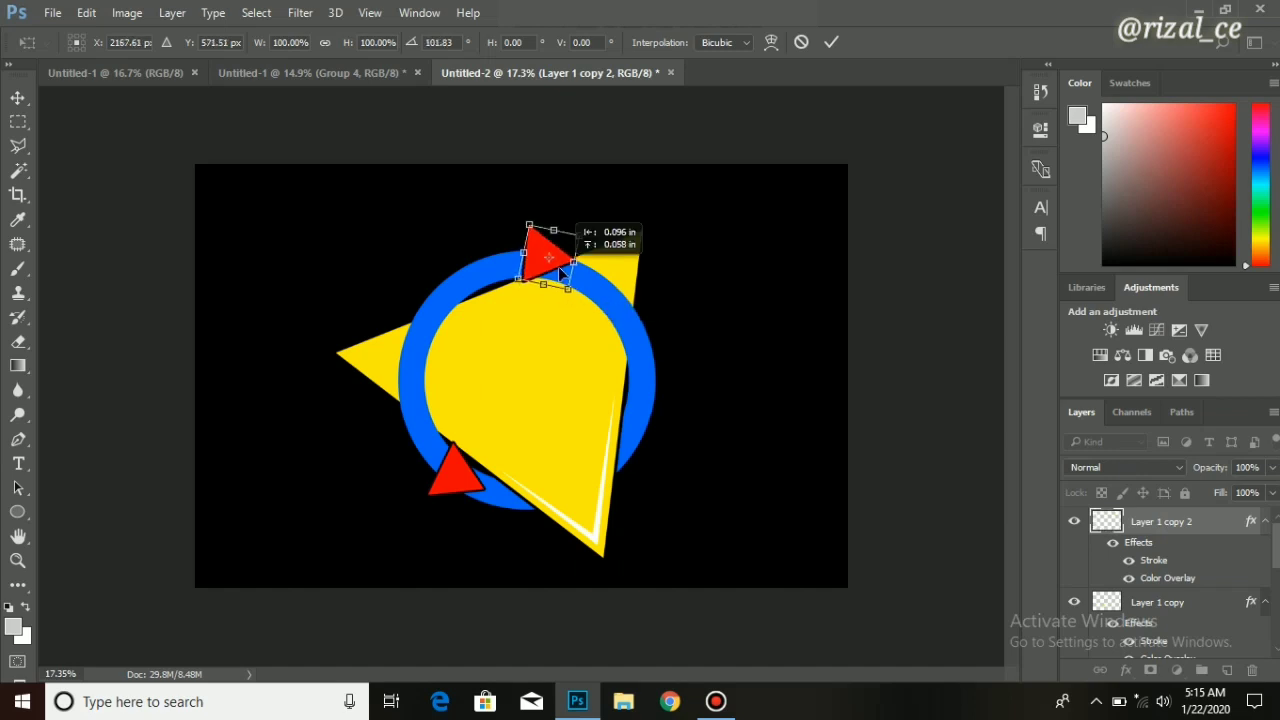
key(Return)
scroll(430, 306, down, 3)
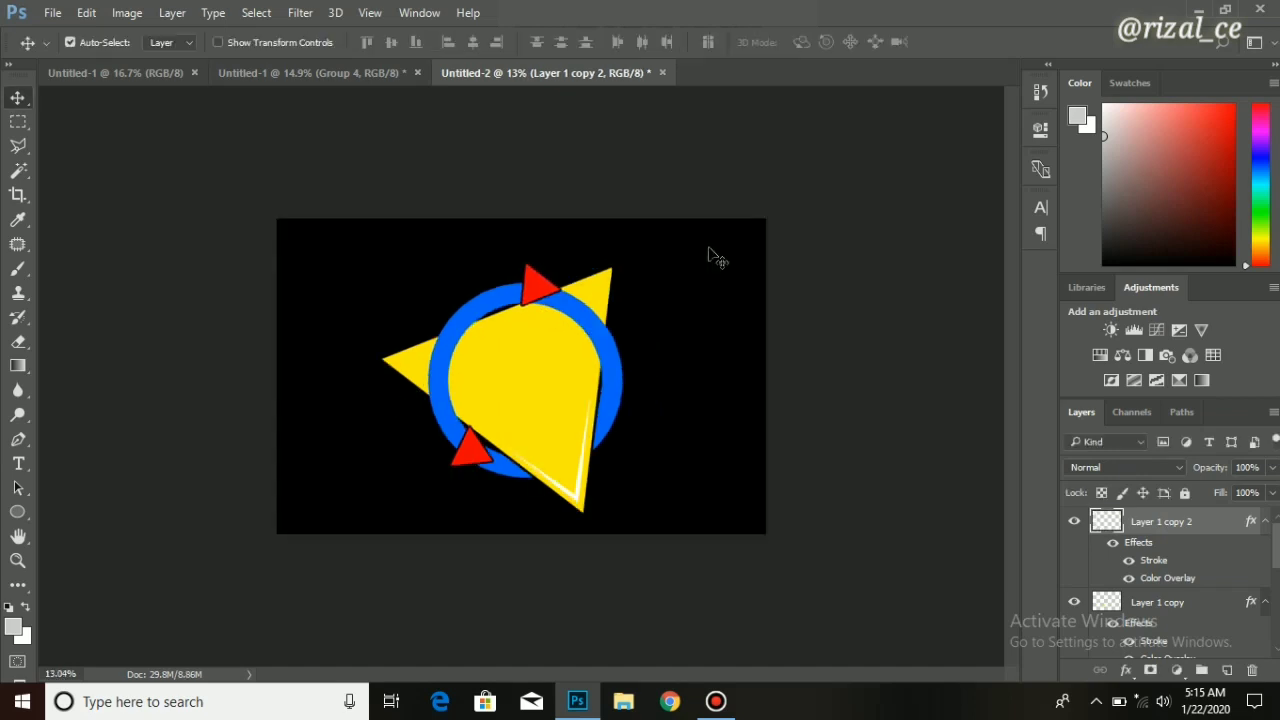
On a new layer above the blue ring copy, draw a closed, thin crescent path along the ring's upper-left outer edge with the Pen tool.
scroll(601, 288, up, 2)
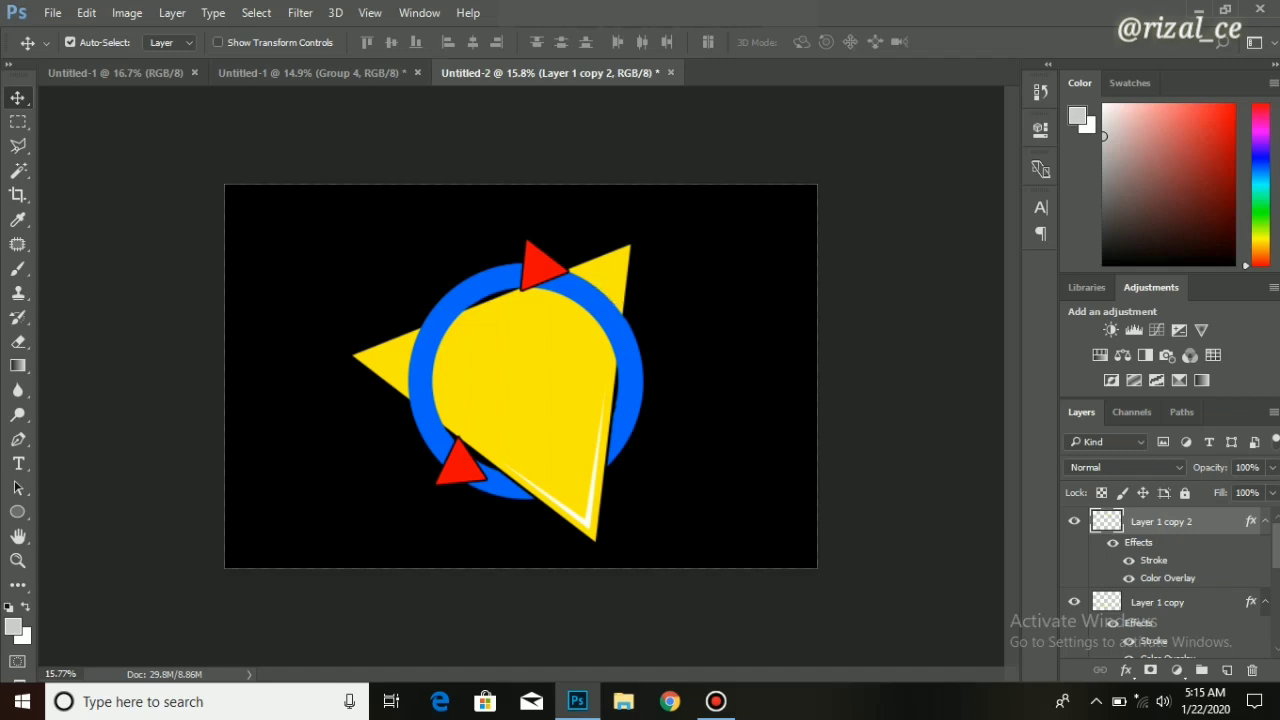
click(603, 292)
scroll(426, 343, up, 3)
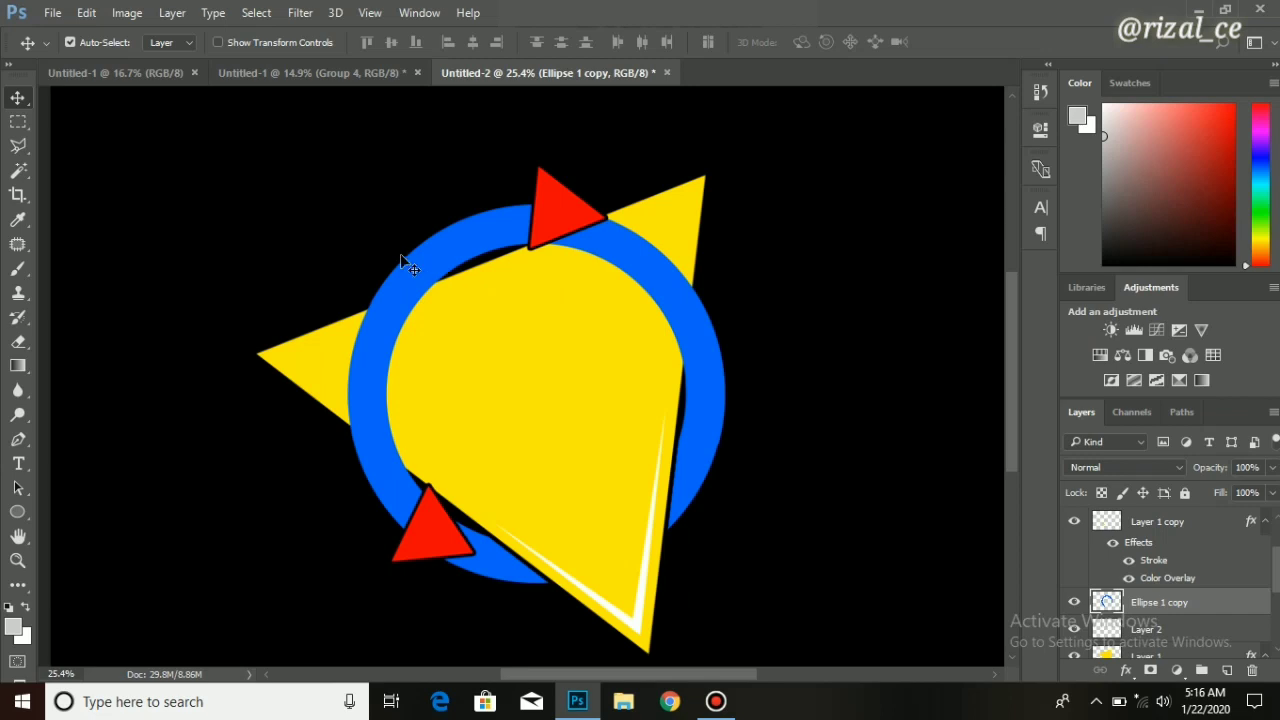
scroll(450, 240, up, 1)
click(18, 441)
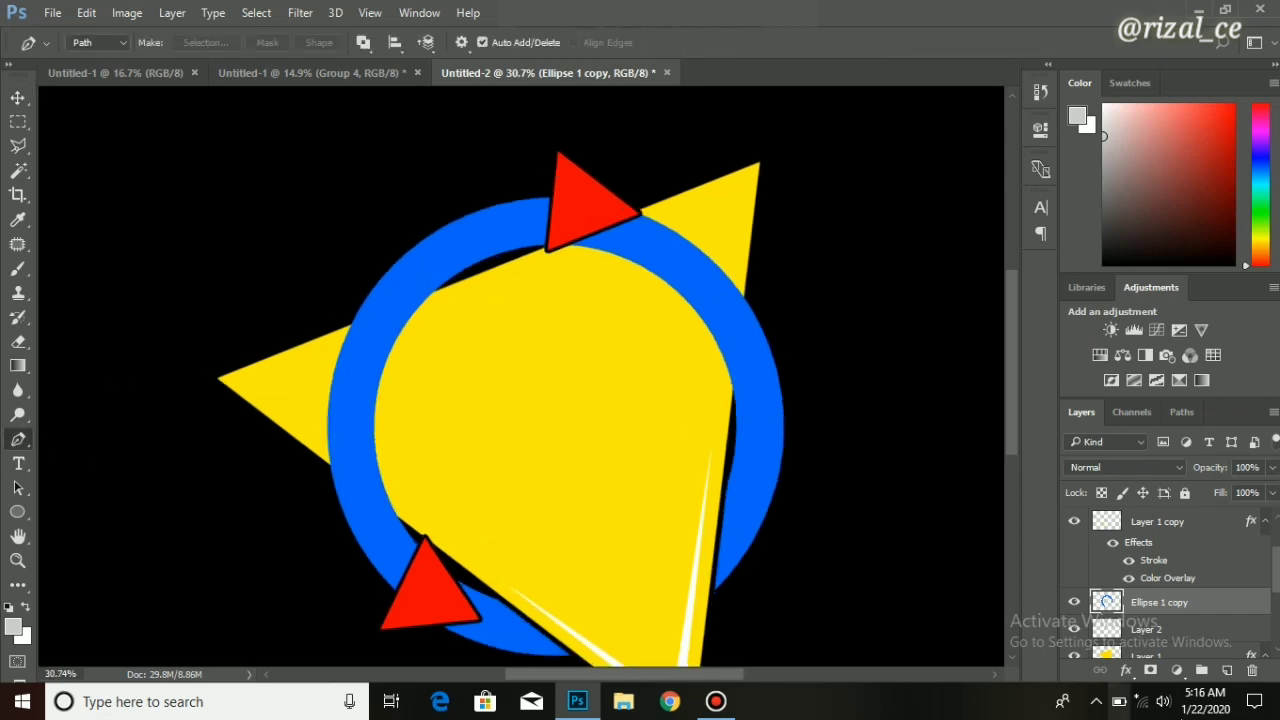
click(1227, 670)
scroll(646, 425, up, 1)
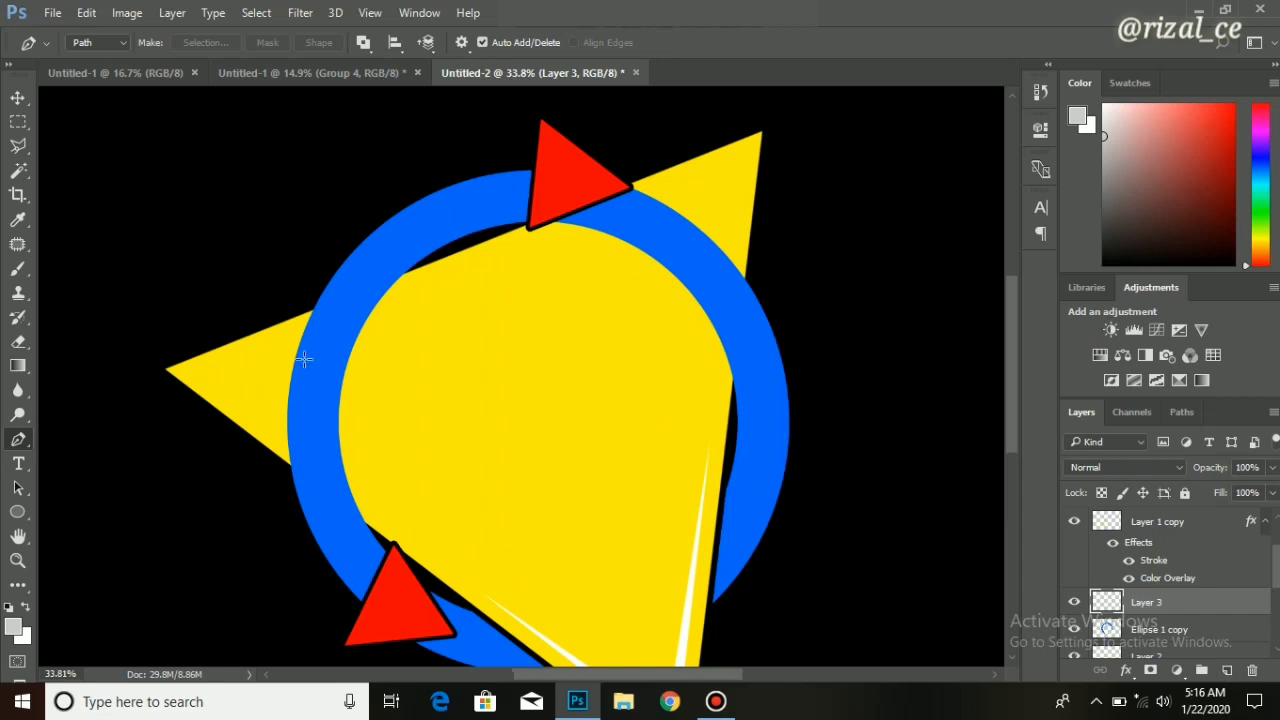
click(484, 179)
drag(282, 438, 244, 505)
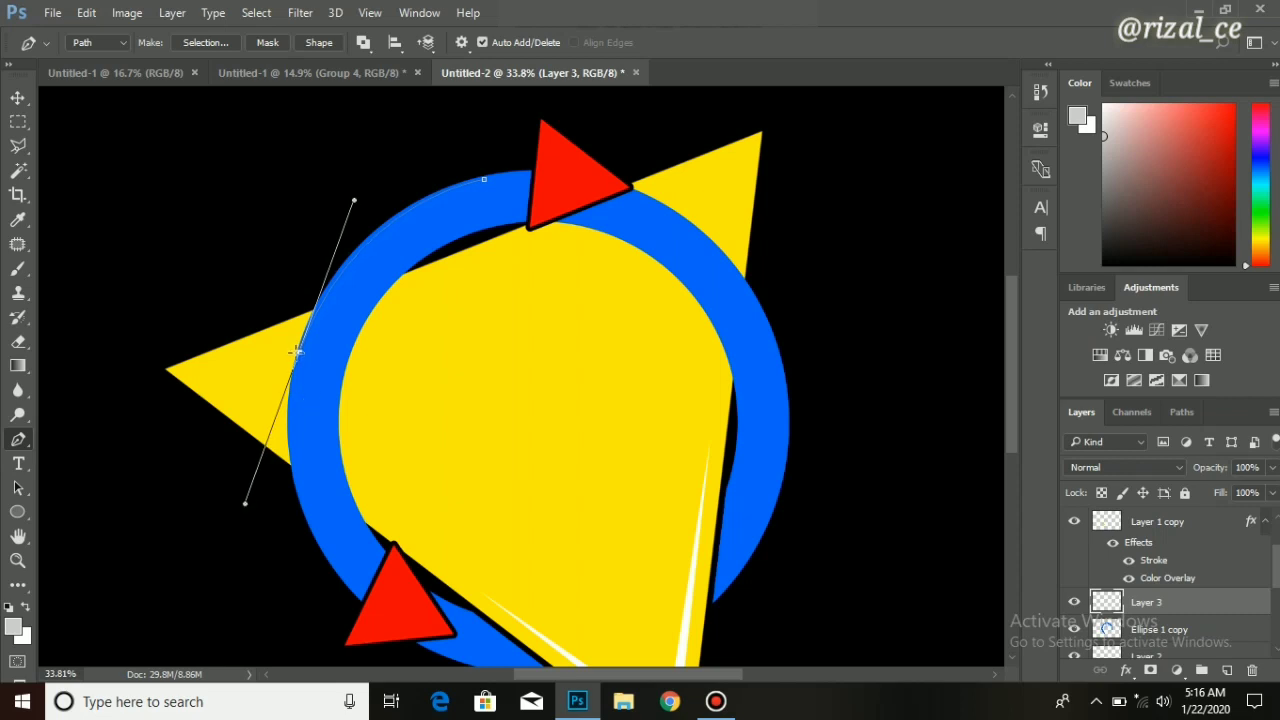
click(302, 381)
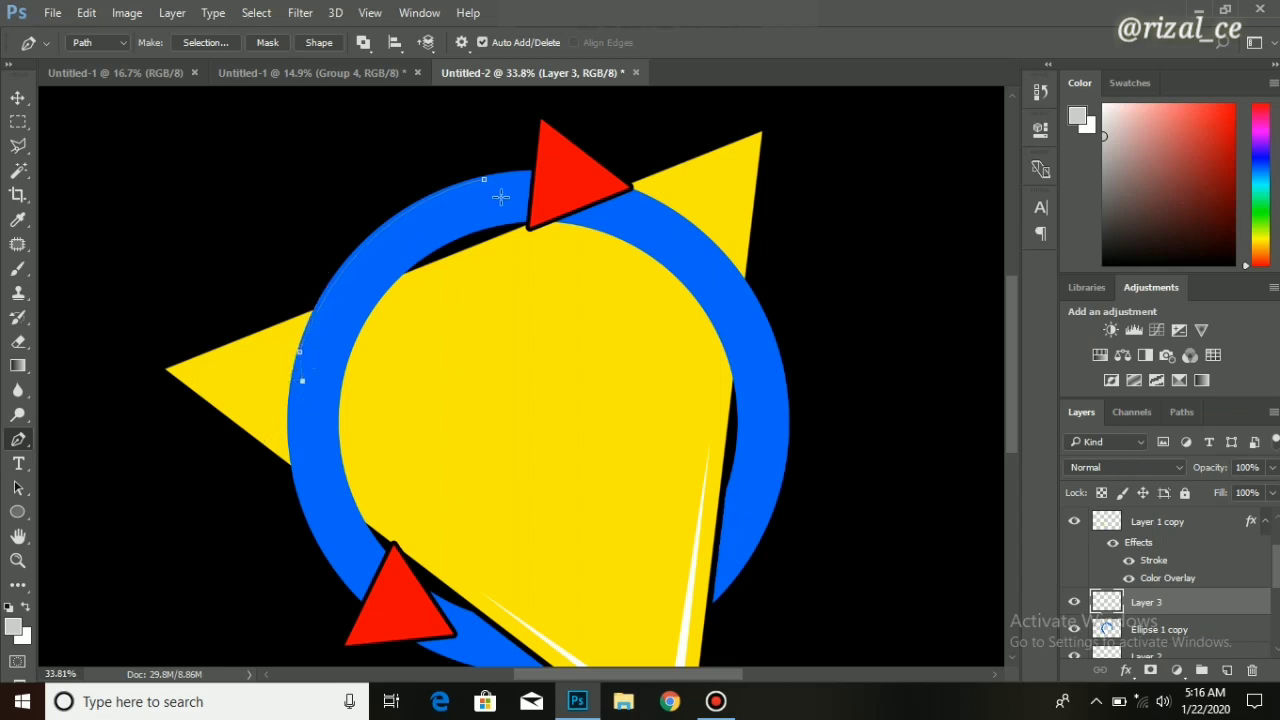
drag(484, 179, 643, 129)
Fill the crescent path with black and dismiss the path.
right_click(334, 316)
click(418, 491)
click(660, 181)
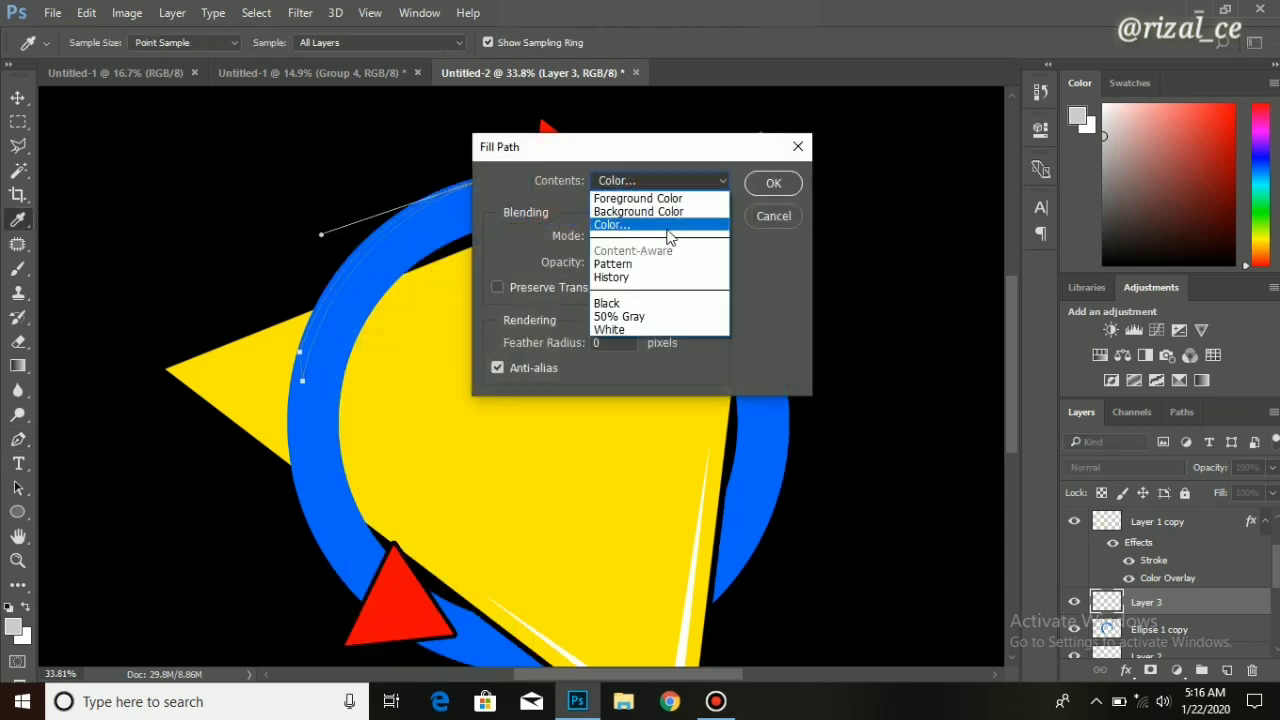
click(640, 156)
key(Return)
key(Return)
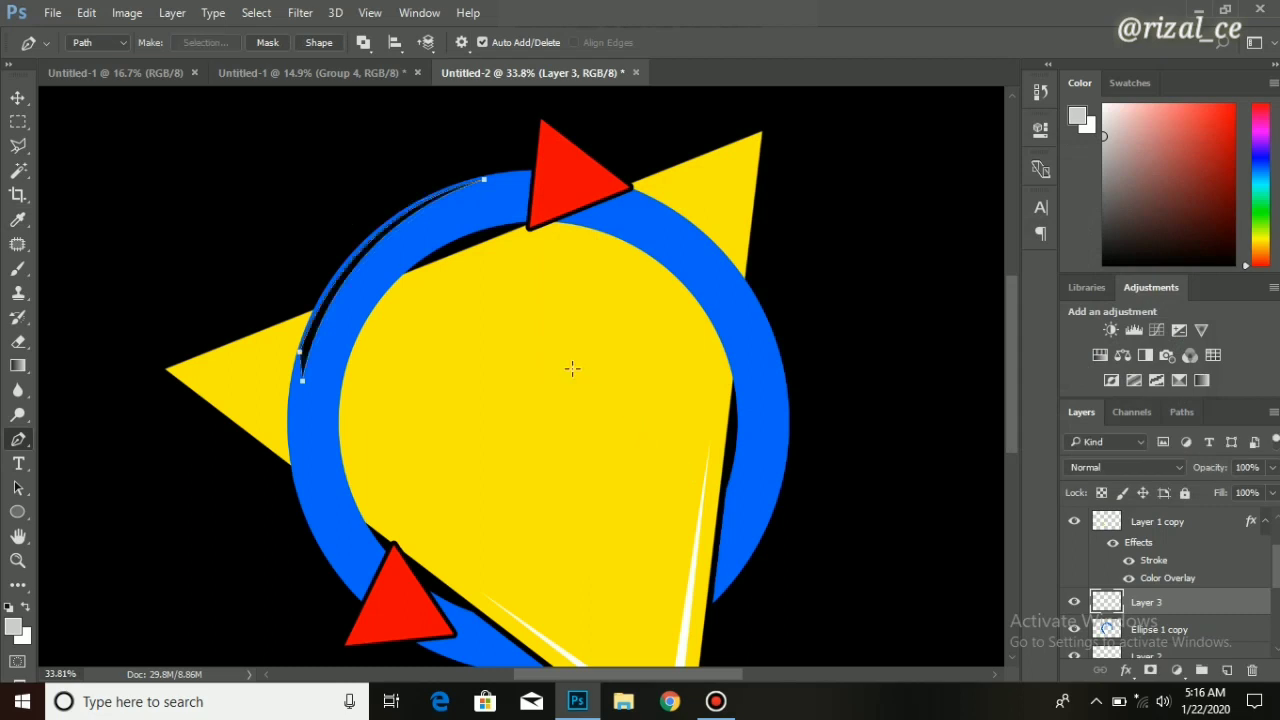
scroll(305, 373, up, 1)
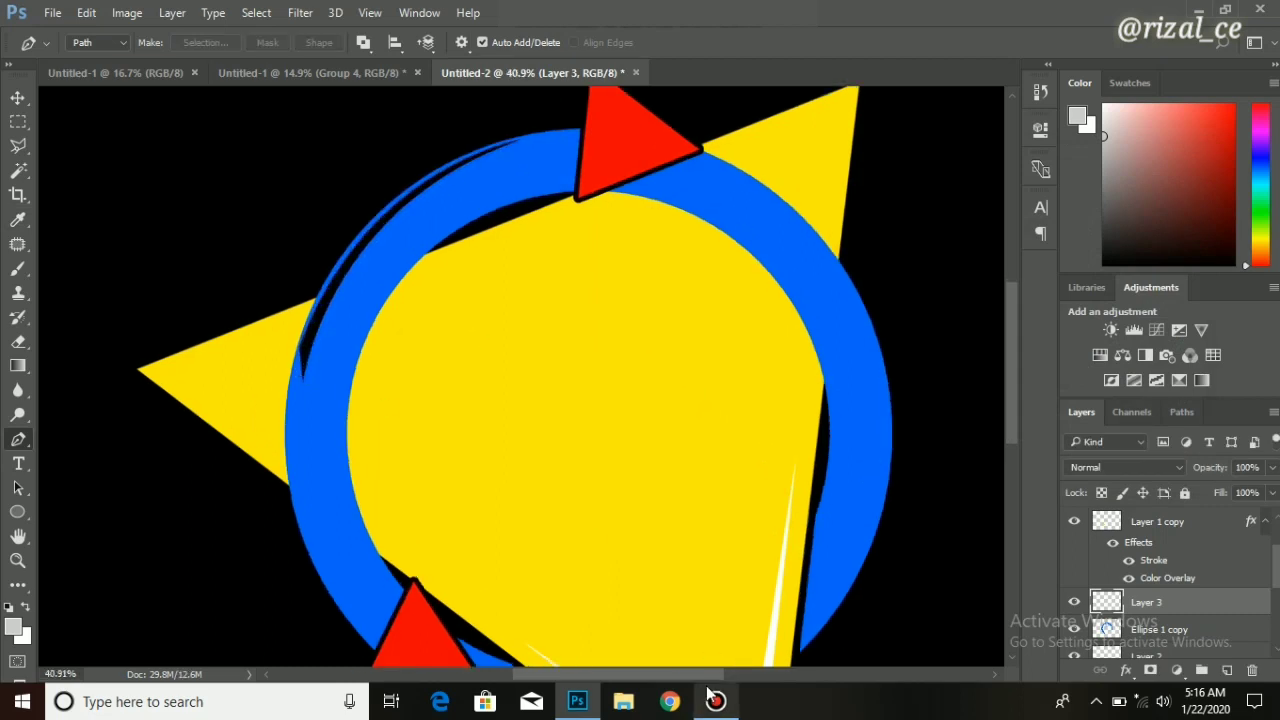
mouse_move(728, 708)
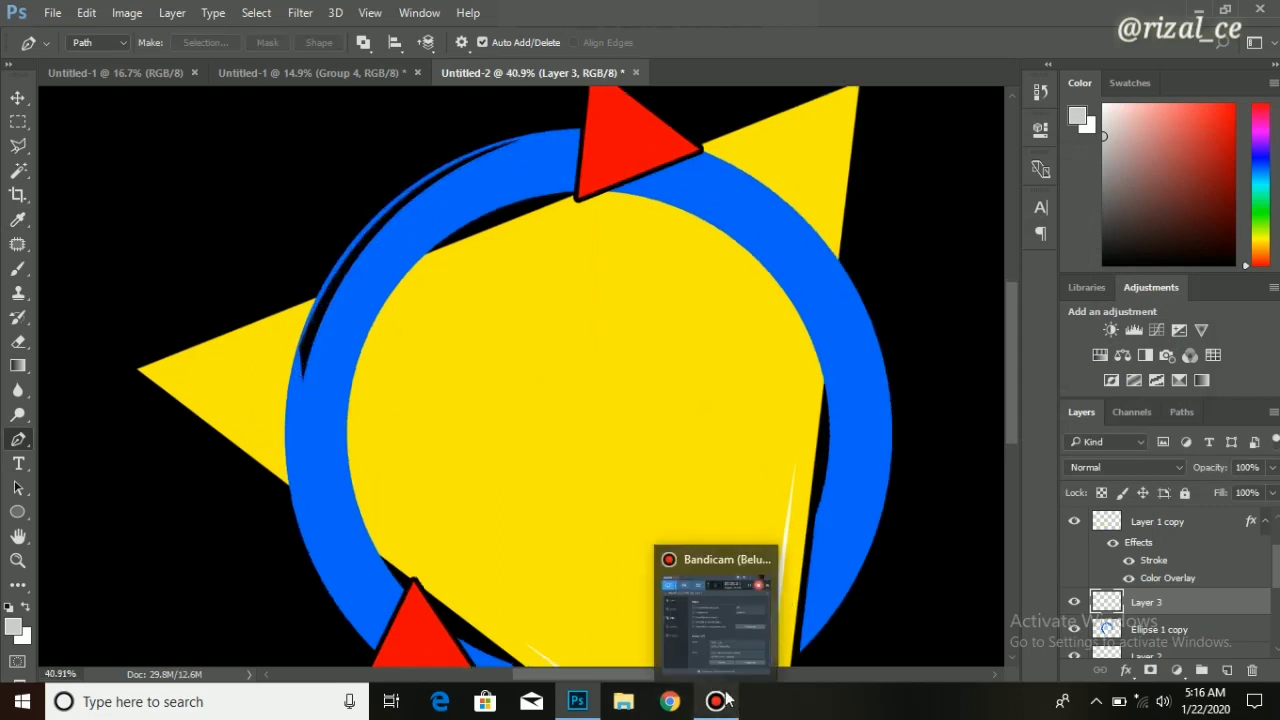
Duplicate the black crescent, rotate the copy 180° and 90° counter clockwise, and flip it horizontally.
key(ctrl+j)
right_click(350, 292)
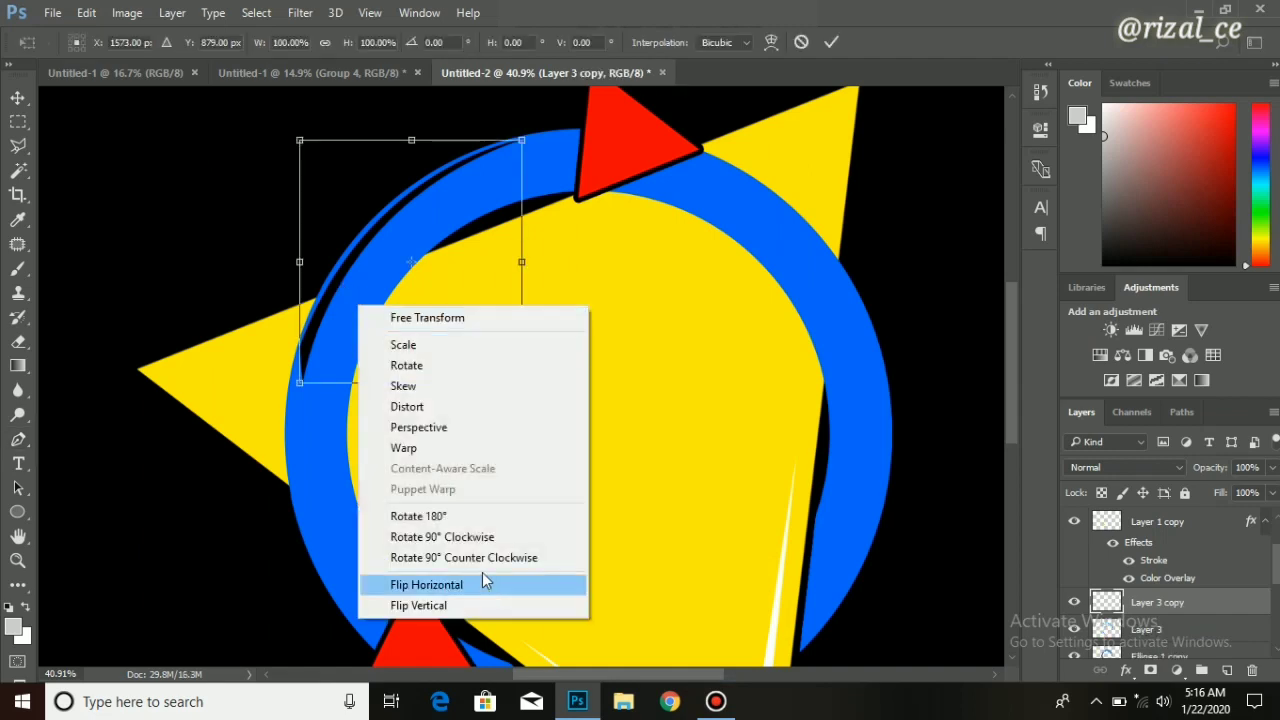
click(457, 517)
right_click(458, 372)
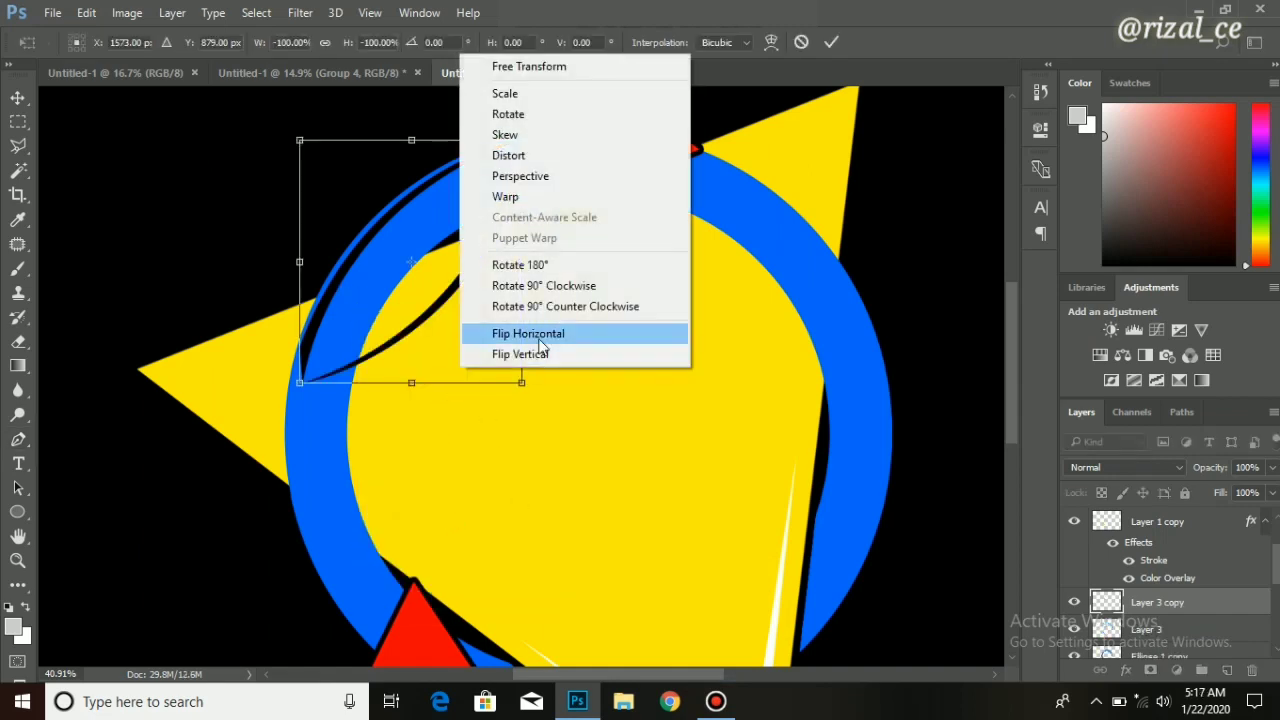
click(540, 304)
right_click(486, 357)
click(577, 641)
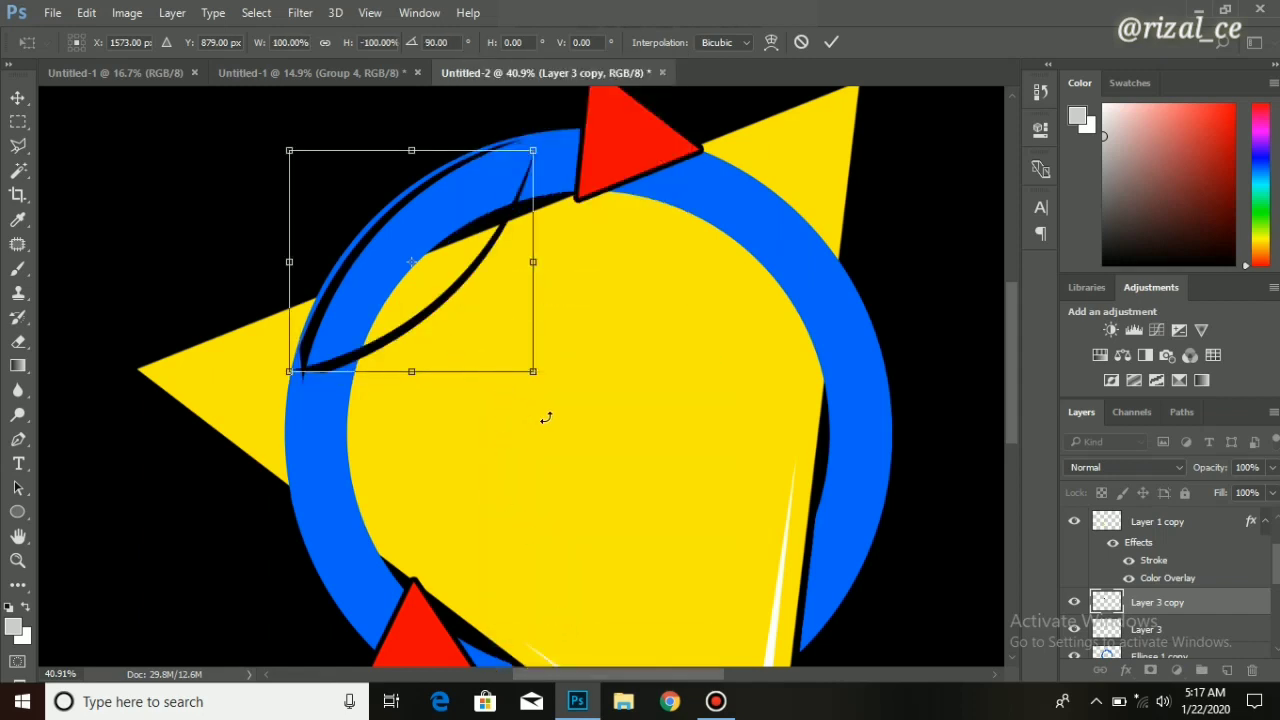
Move and rotate the crescent copy onto the ring's right side, distort its corners to follow the inner edge, and apply the transform.
drag(546, 418, 590, 192)
drag(476, 285, 852, 372)
drag(908, 517, 870, 516)
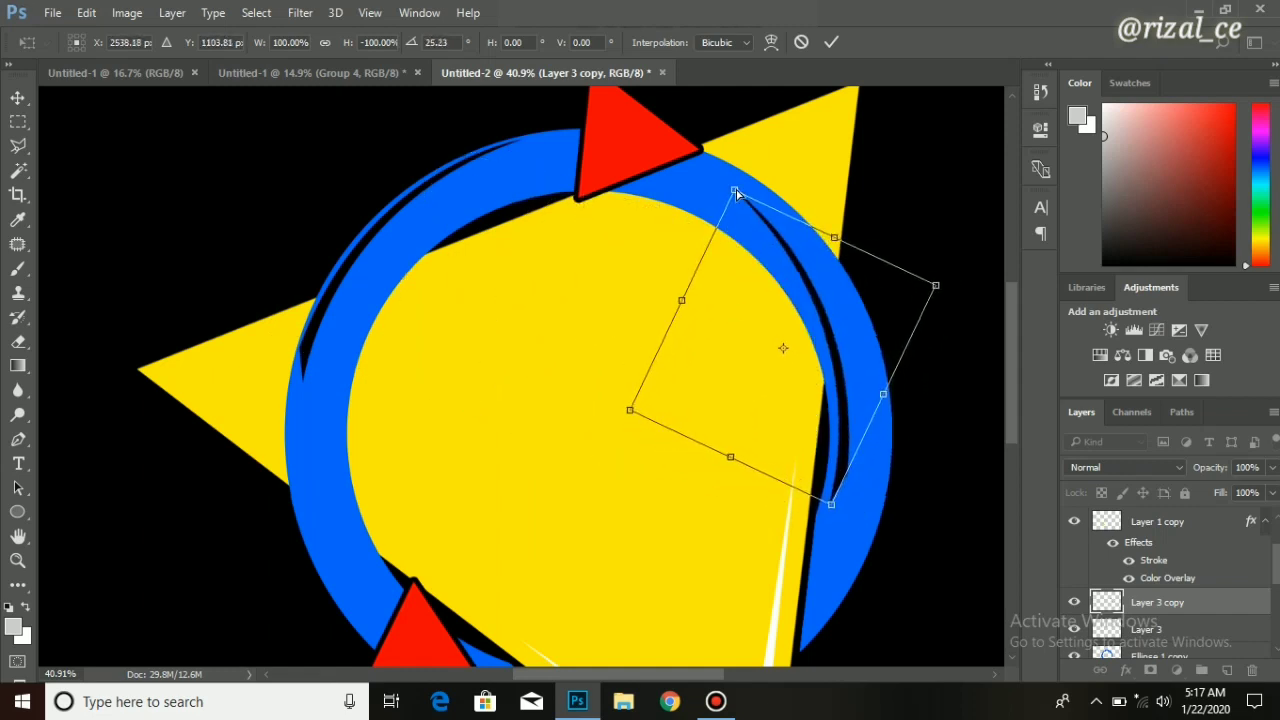
drag(735, 193, 725, 228)
drag(834, 508, 834, 500)
key(p)
scroll(543, 371, down, 3)
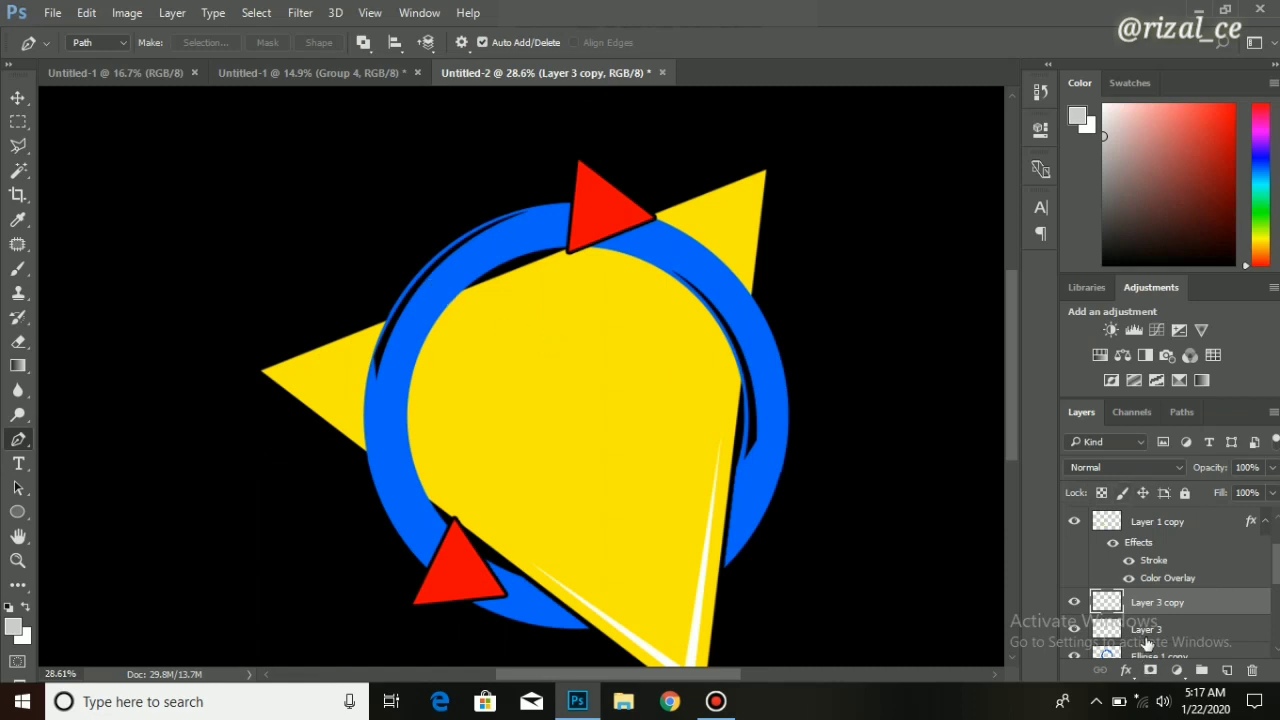
Duplicate the black crescent on the ring's upper-left edge and mirror the copy with vertical and horizontal flips and a 180° rotation.
click(1150, 630)
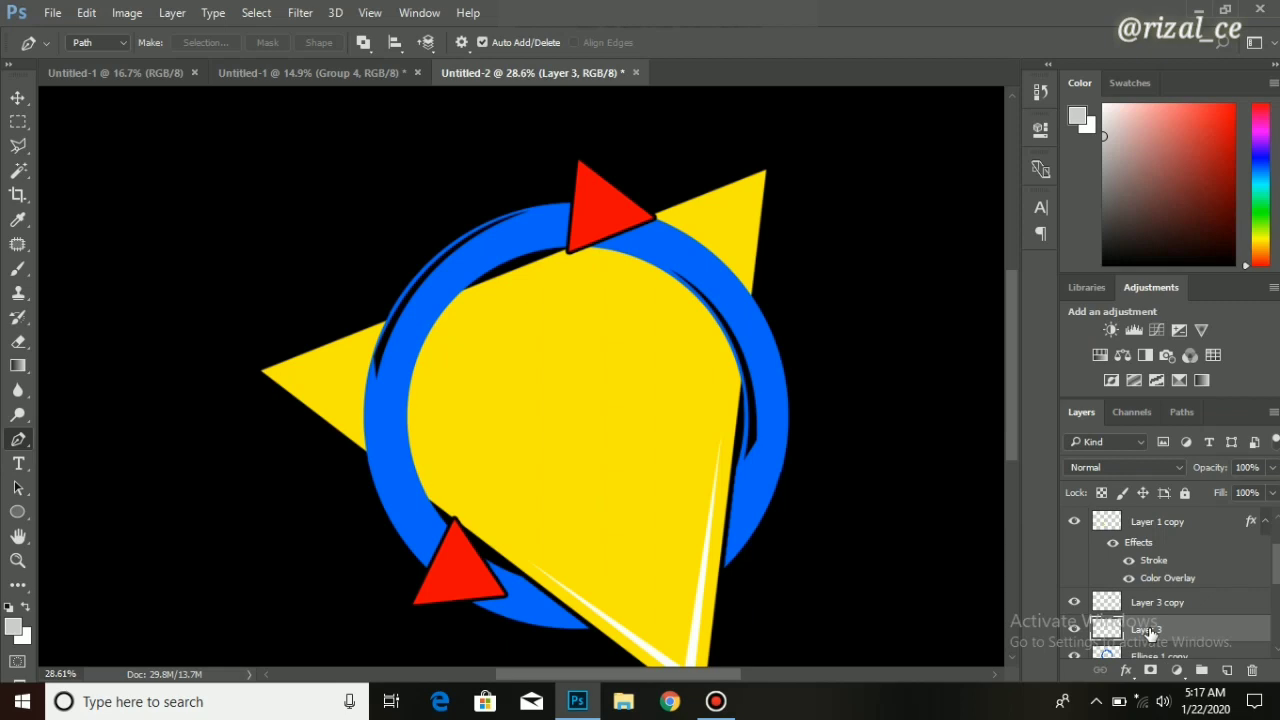
key(ctrl+j)
key(ctrl+t)
right_click(463, 343)
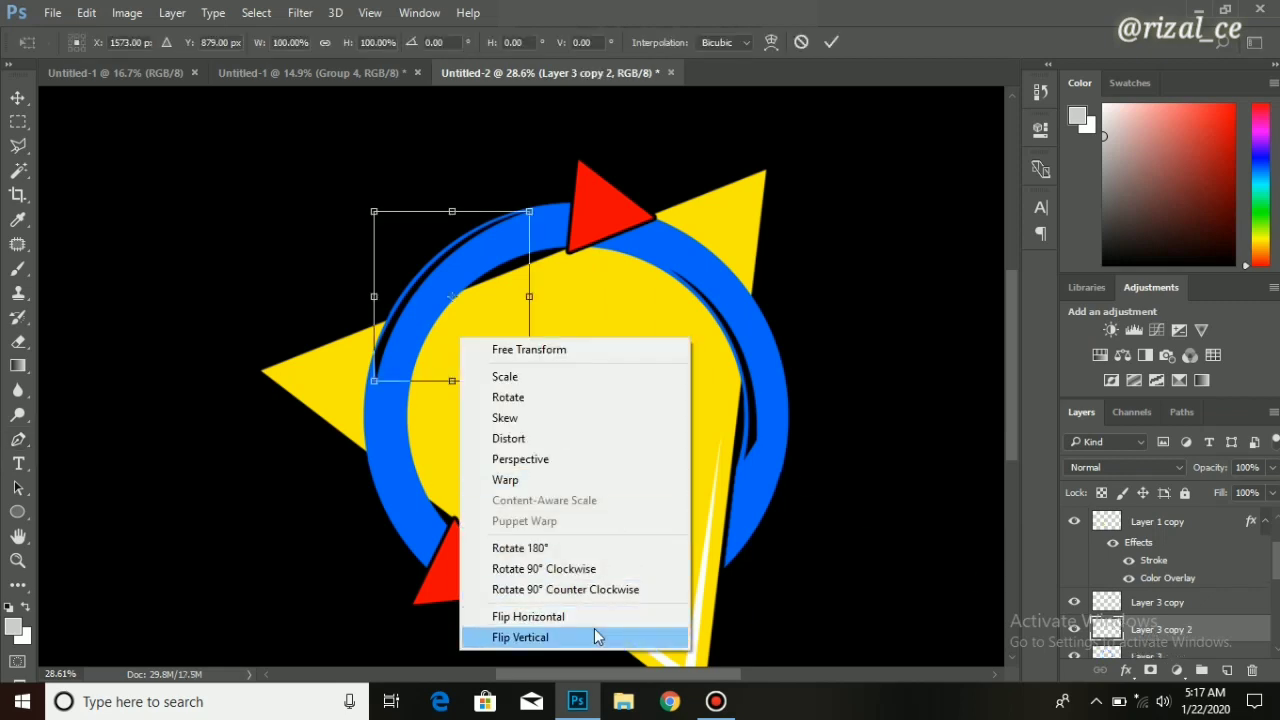
click(594, 637)
right_click(500, 342)
click(565, 620)
right_click(478, 350)
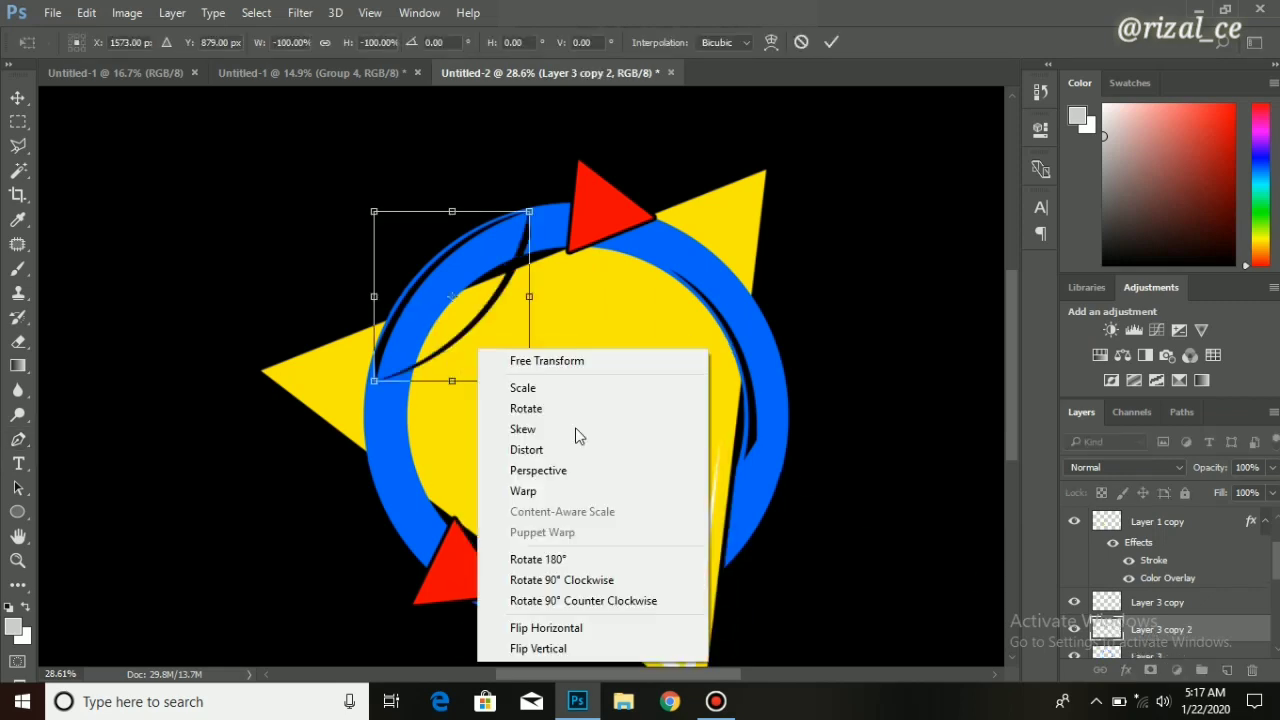
click(545, 648)
right_click(516, 355)
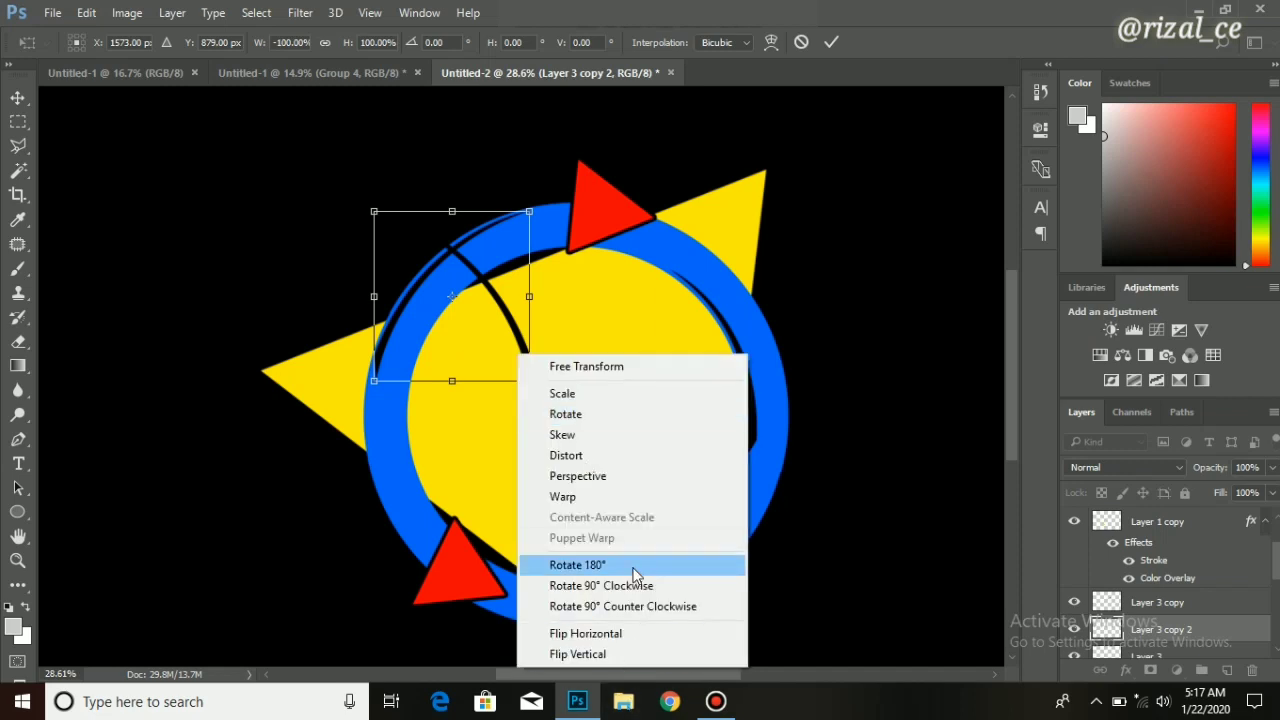
click(633, 574)
Rotate, move and shrink the crescent copy to about 78% by 89% along the ring's lower-left outer edge, and apply the transform.
drag(607, 511, 500, 560)
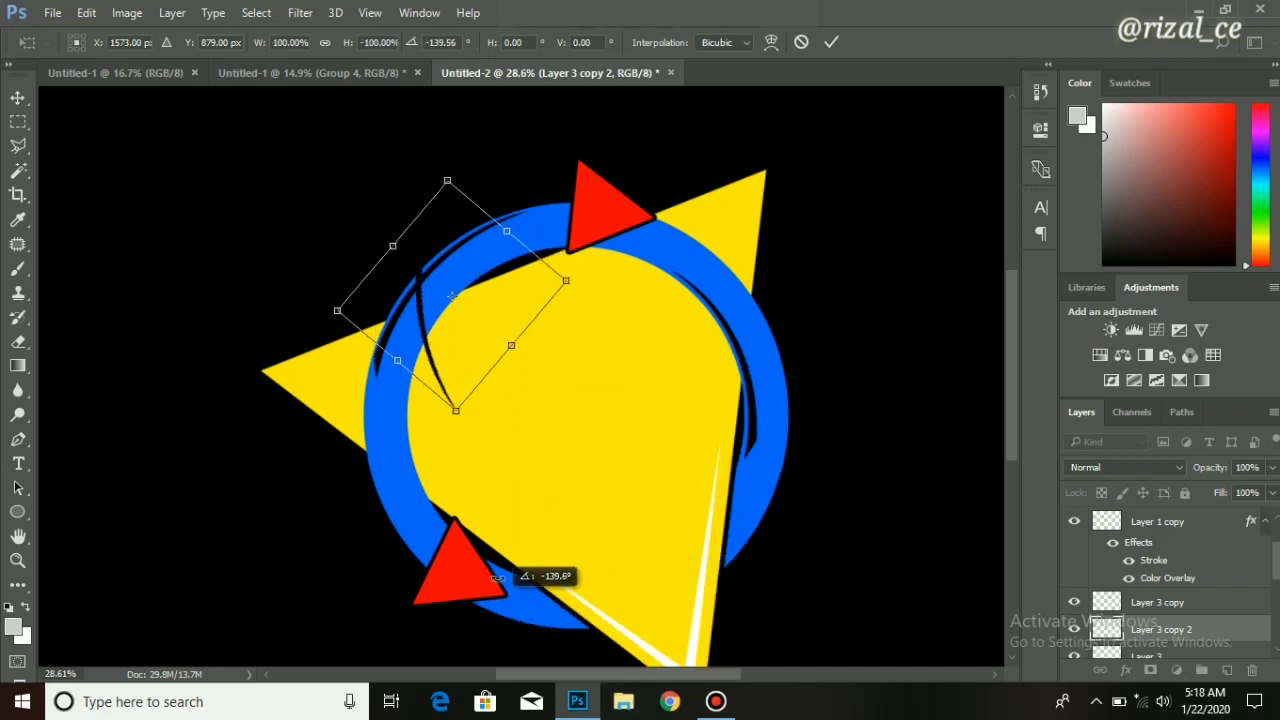
drag(473, 375, 431, 569)
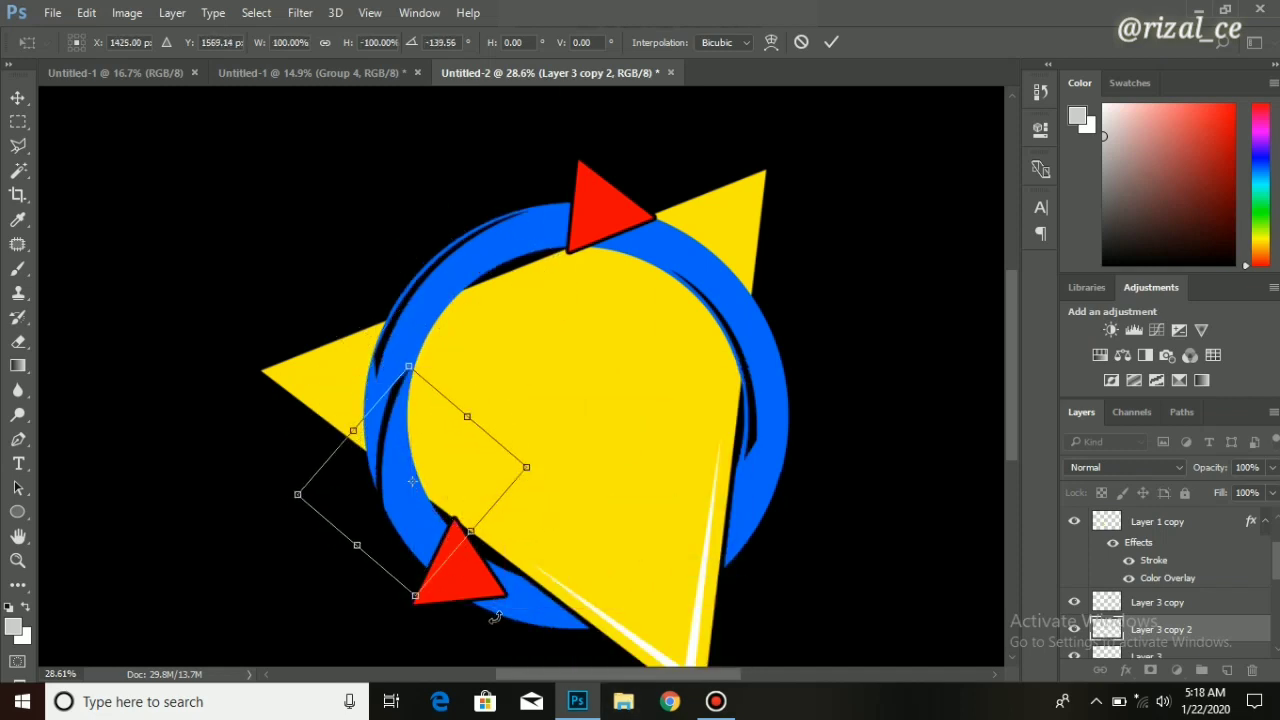
drag(520, 600, 548, 566)
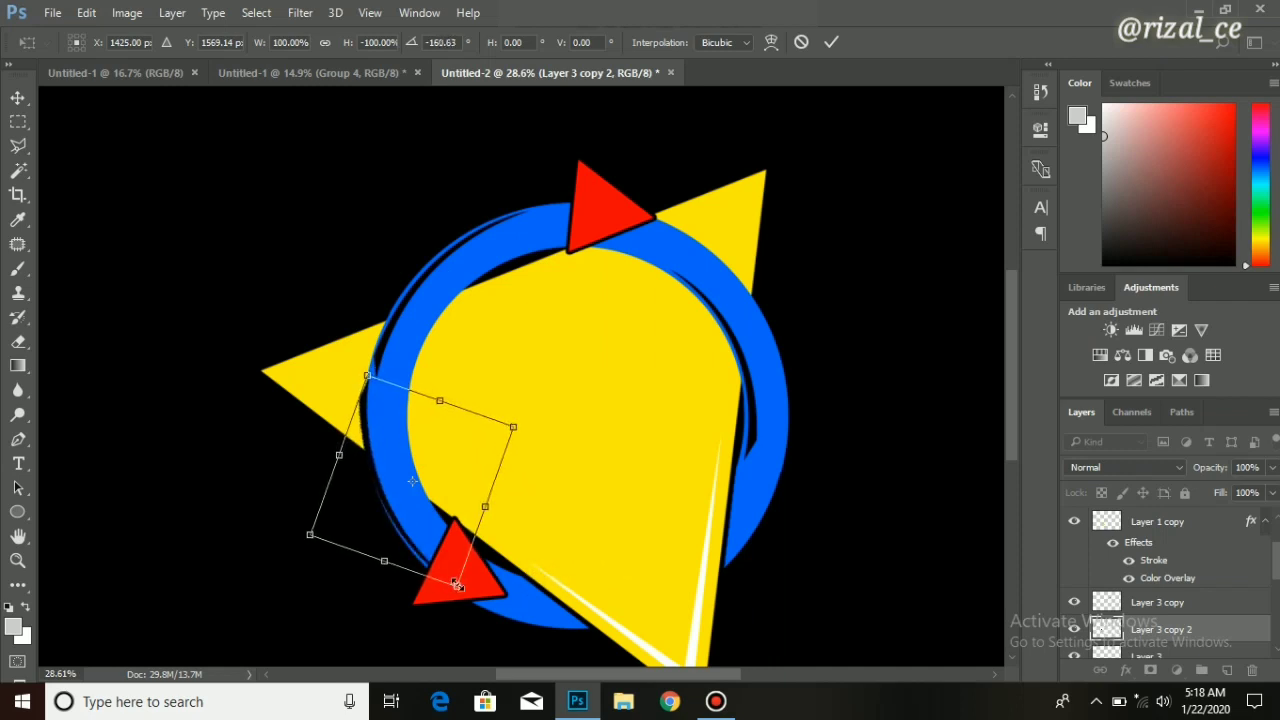
drag(443, 585, 431, 553)
drag(425, 470, 438, 485)
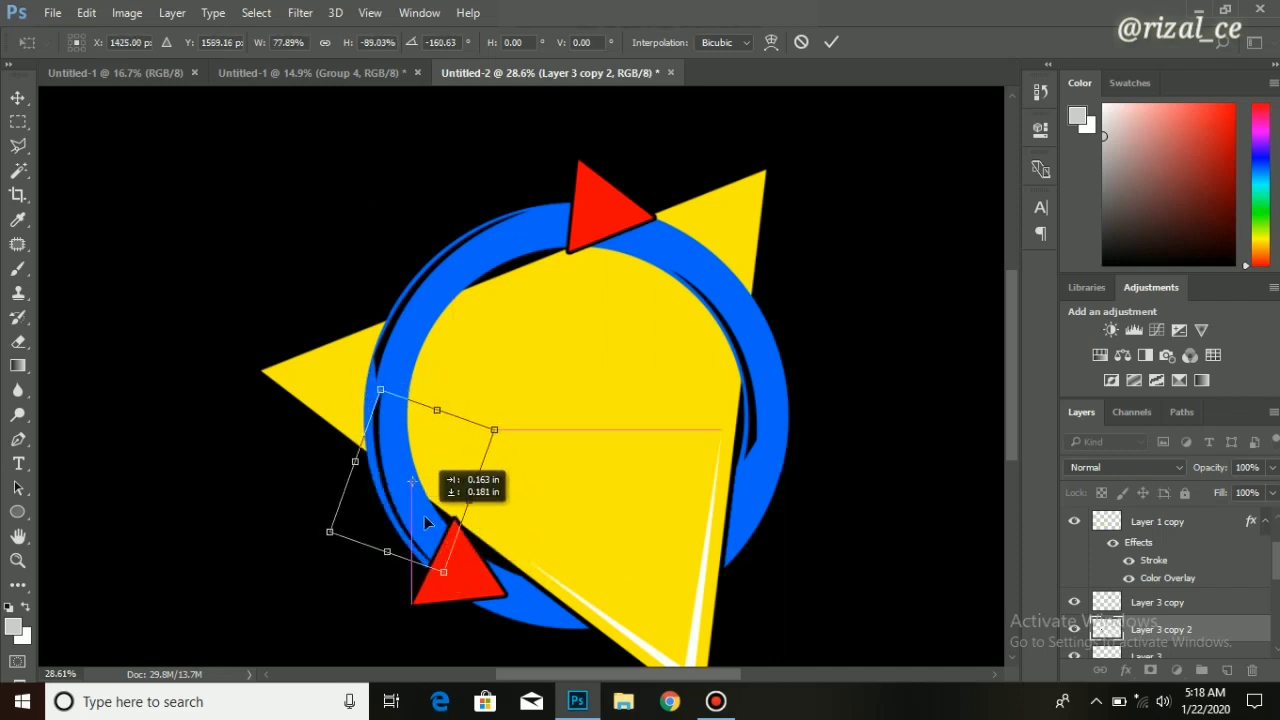
drag(500, 598, 502, 582)
drag(455, 546, 449, 550)
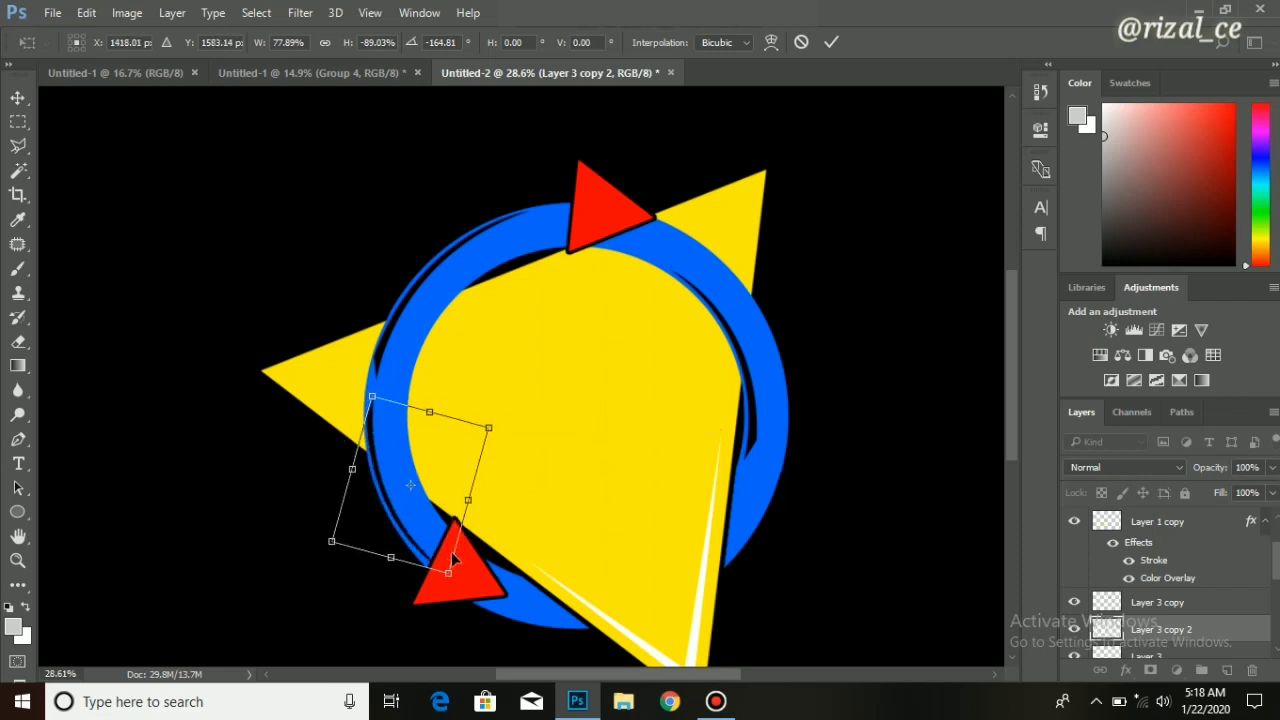
key(p)
On a new layer, draw a path of short curved streaks at the blue ring's pointed bottom end with the Pen tool.
key(ctrl+0)
scroll(429, 604, up, 3)
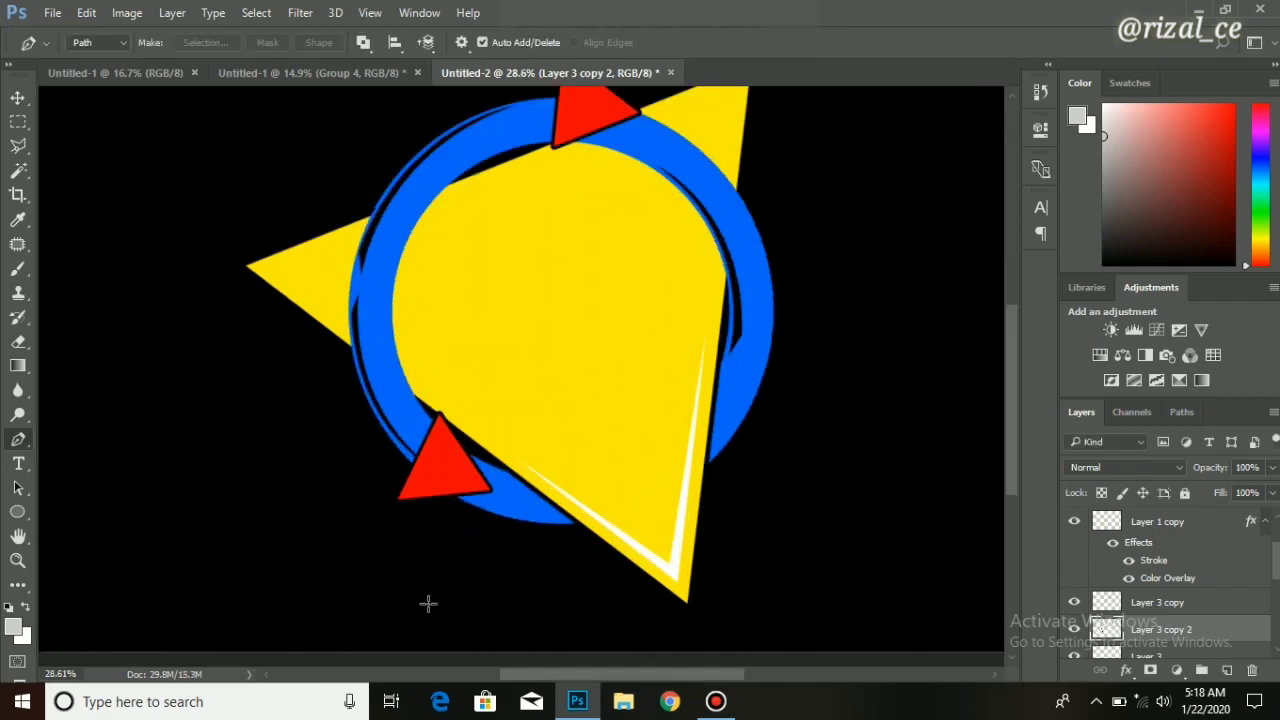
click(1227, 670)
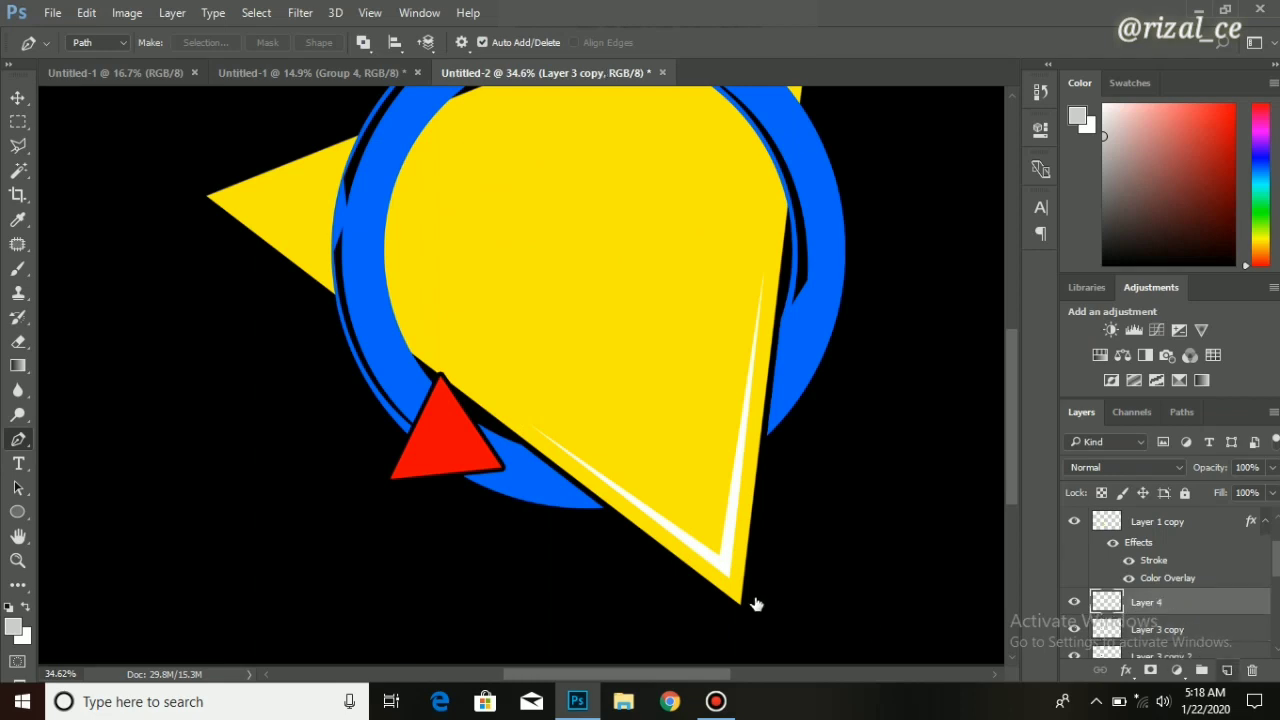
scroll(352, 422, up, 3)
scroll(676, 522, up, 2)
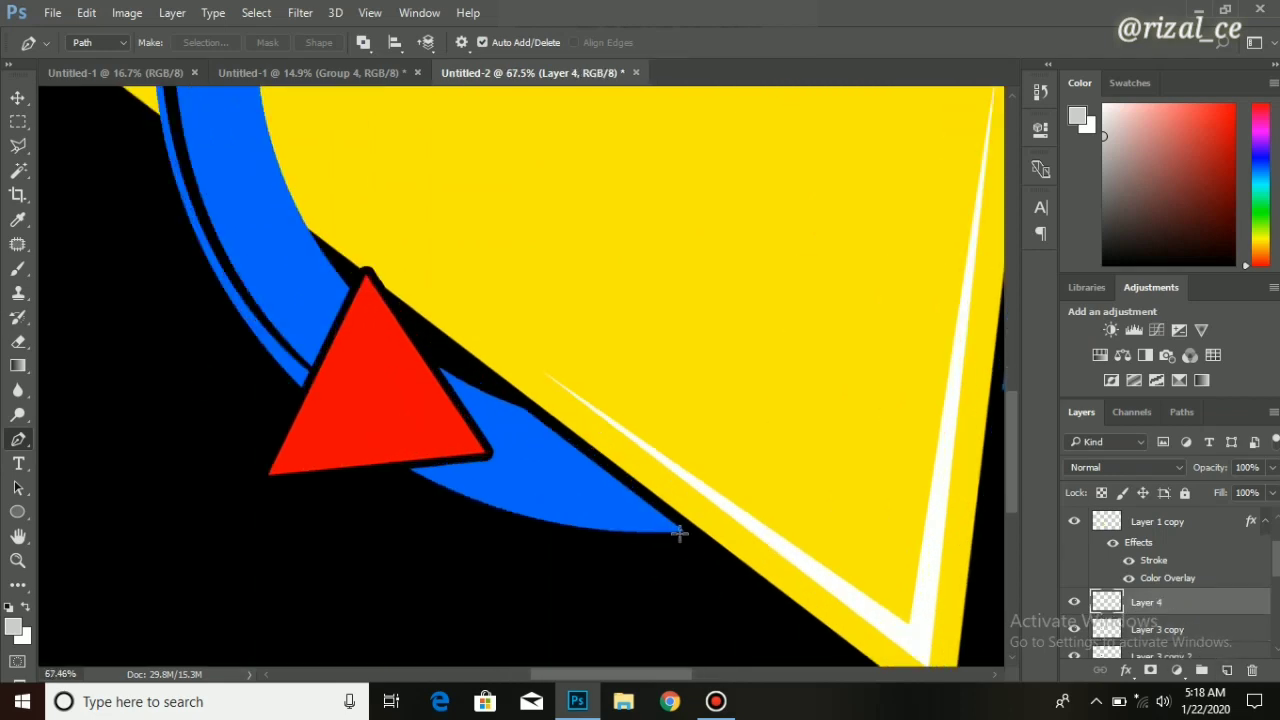
click(680, 531)
drag(540, 500, 533, 501)
click(652, 521)
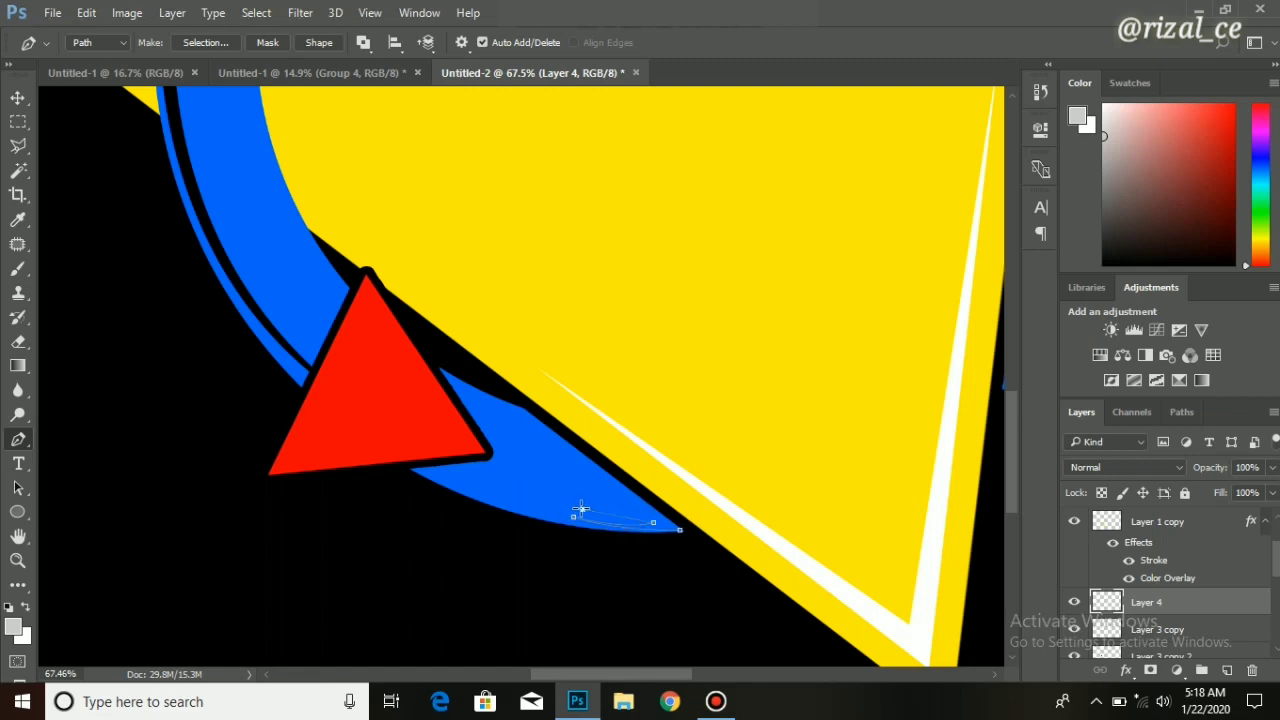
drag(652, 521, 681, 509)
alt+click(651, 514)
drag(641, 509, 676, 509)
scroll(641, 508, up, 3)
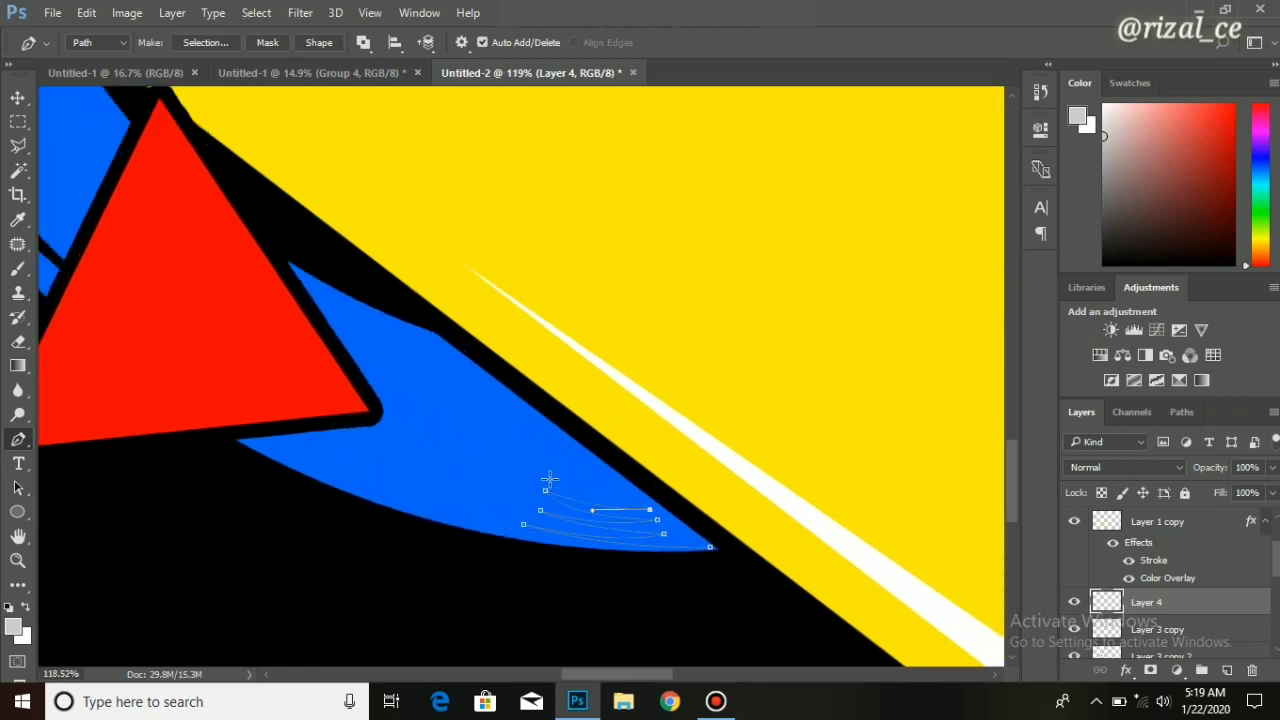
drag(551, 480, 570, 492)
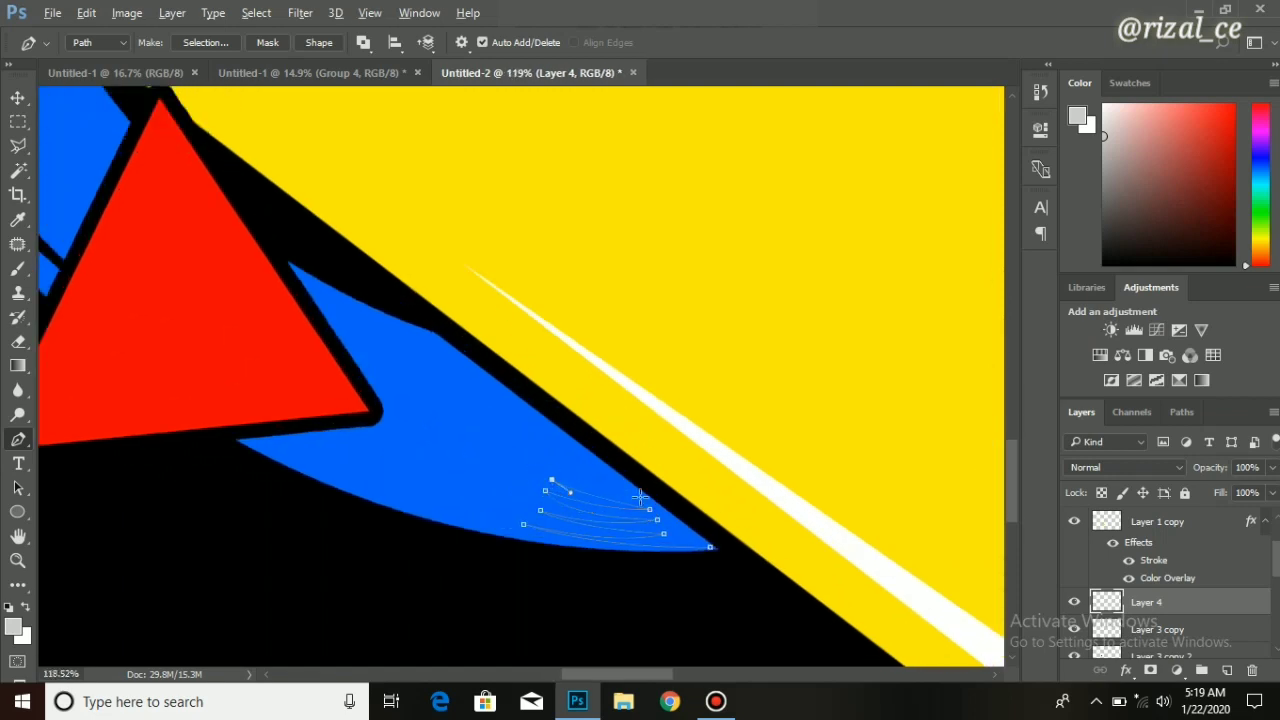
Fill the curved streak path at the ring's pointed end with black and dismiss the path.
right_click(684, 538)
click(833, 192)
key(Return)
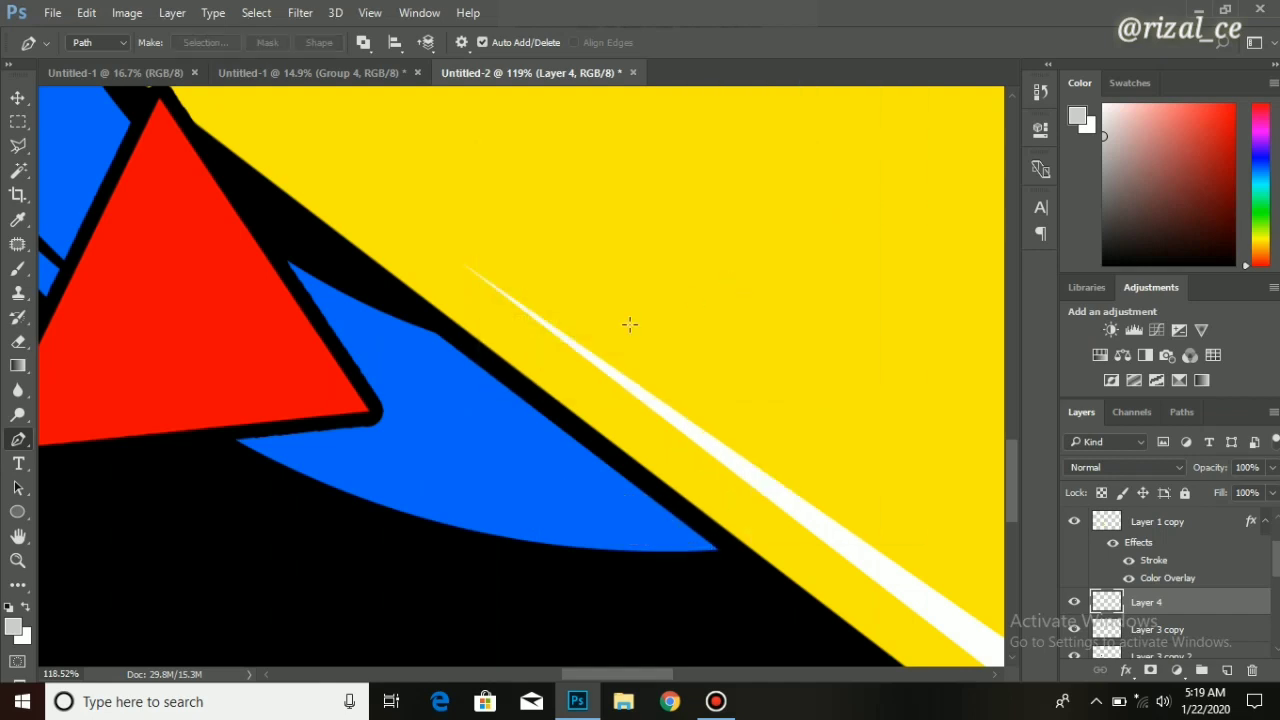
scroll(480, 486, down, 3)
scroll(467, 491, down, 2)
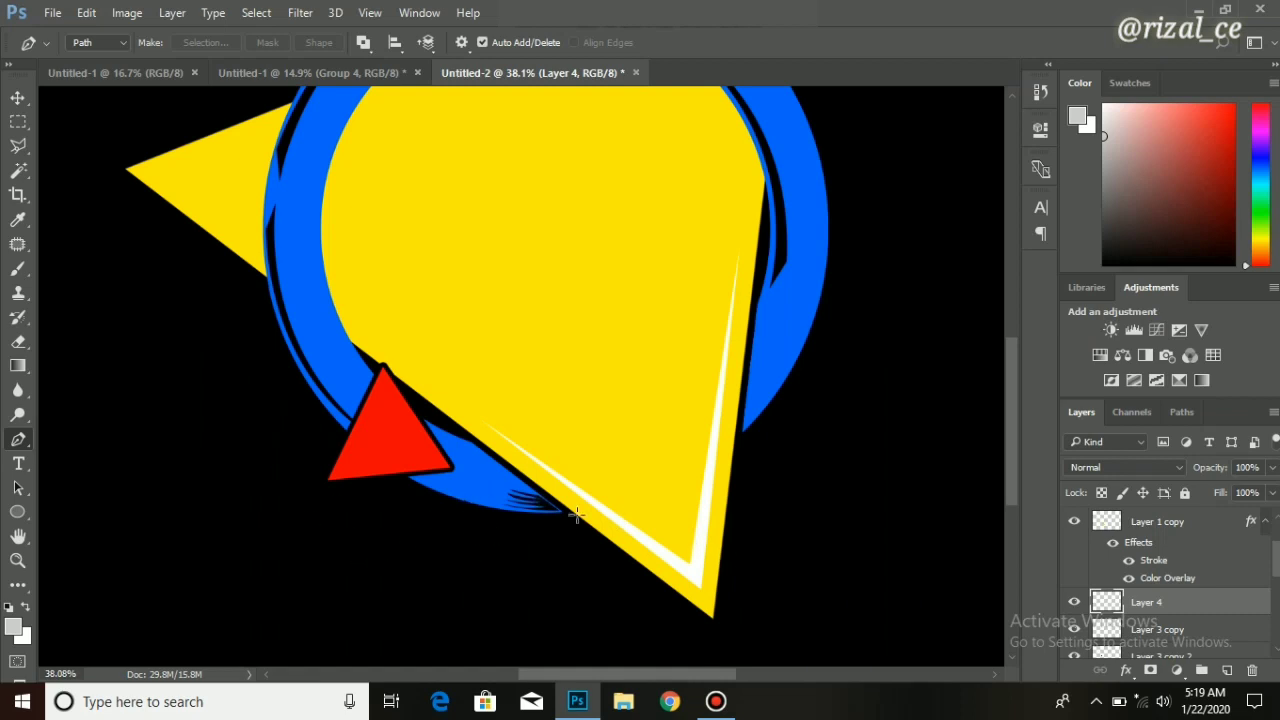
scroll(576, 514, up, 4)
Undo the newly started path, the black curved streaks and their layer.
click(469, 434)
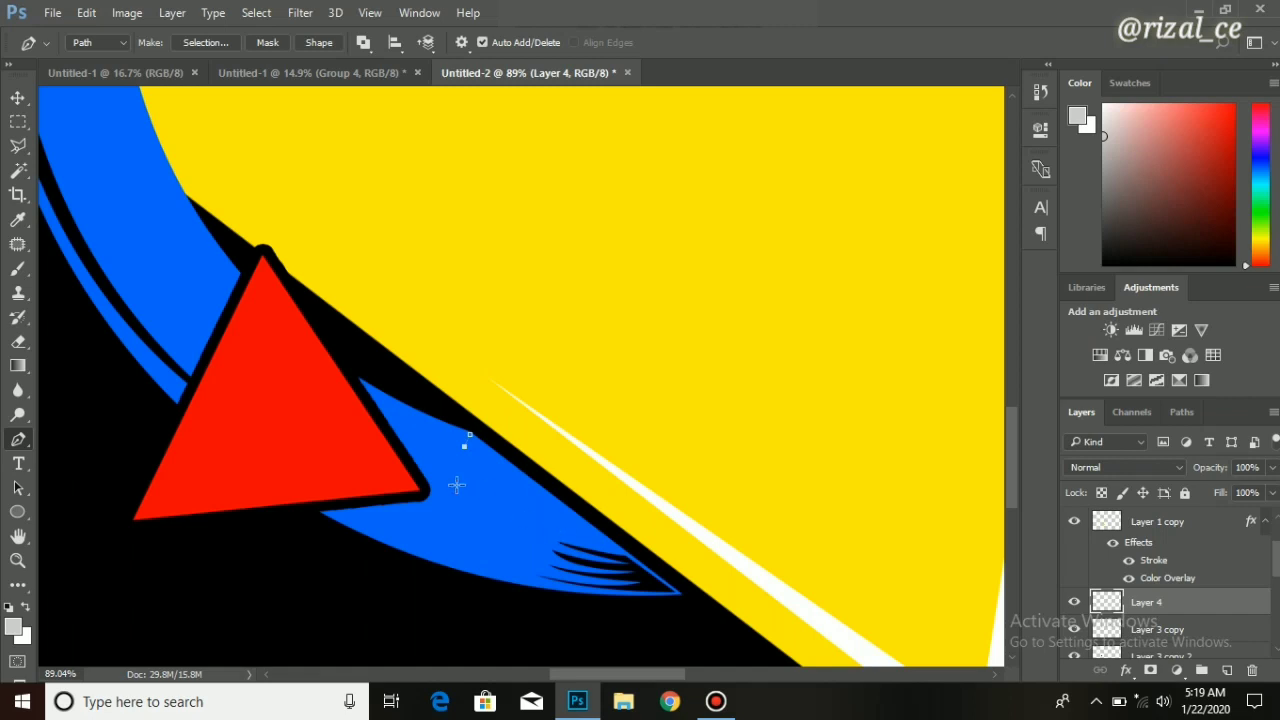
key(ctrl+alt+z)
key(ctrl+alt+z)
key(ctrl+alt+z)
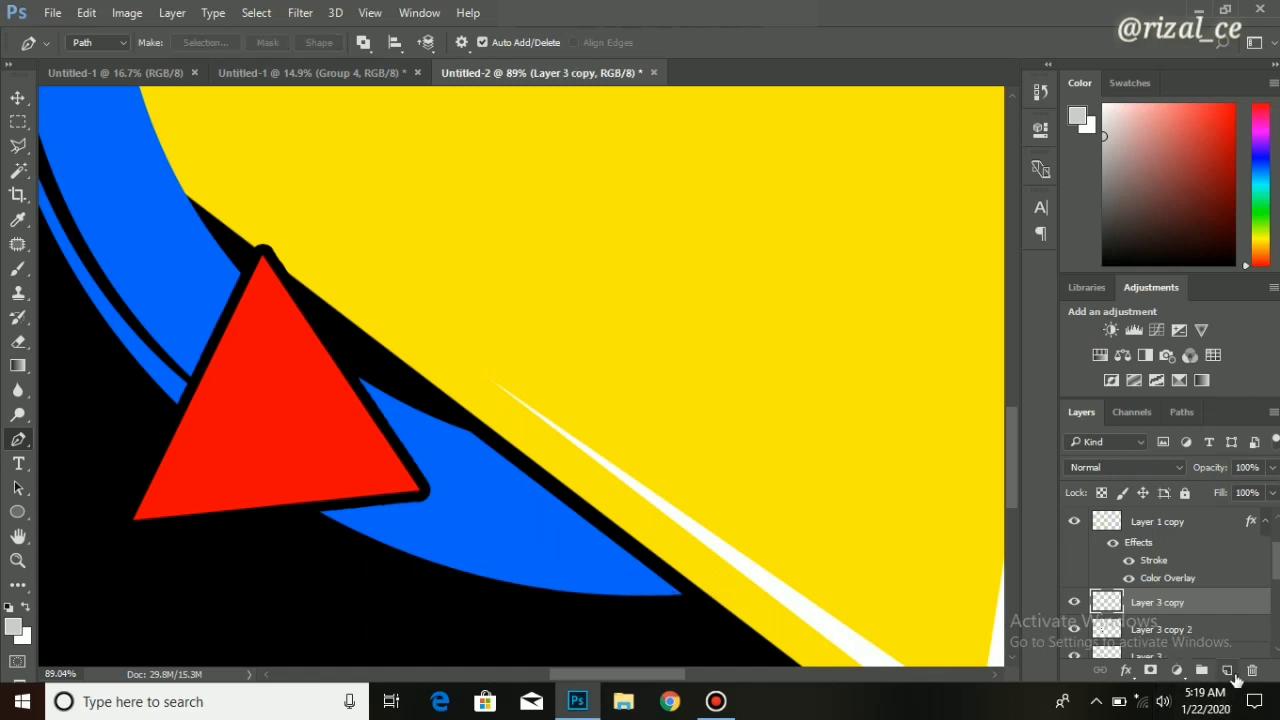
On a new layer, draw a closed path of long thin streaks along the blue ring's lower edge beside the yellow triangle.
click(438, 428)
click(642, 588)
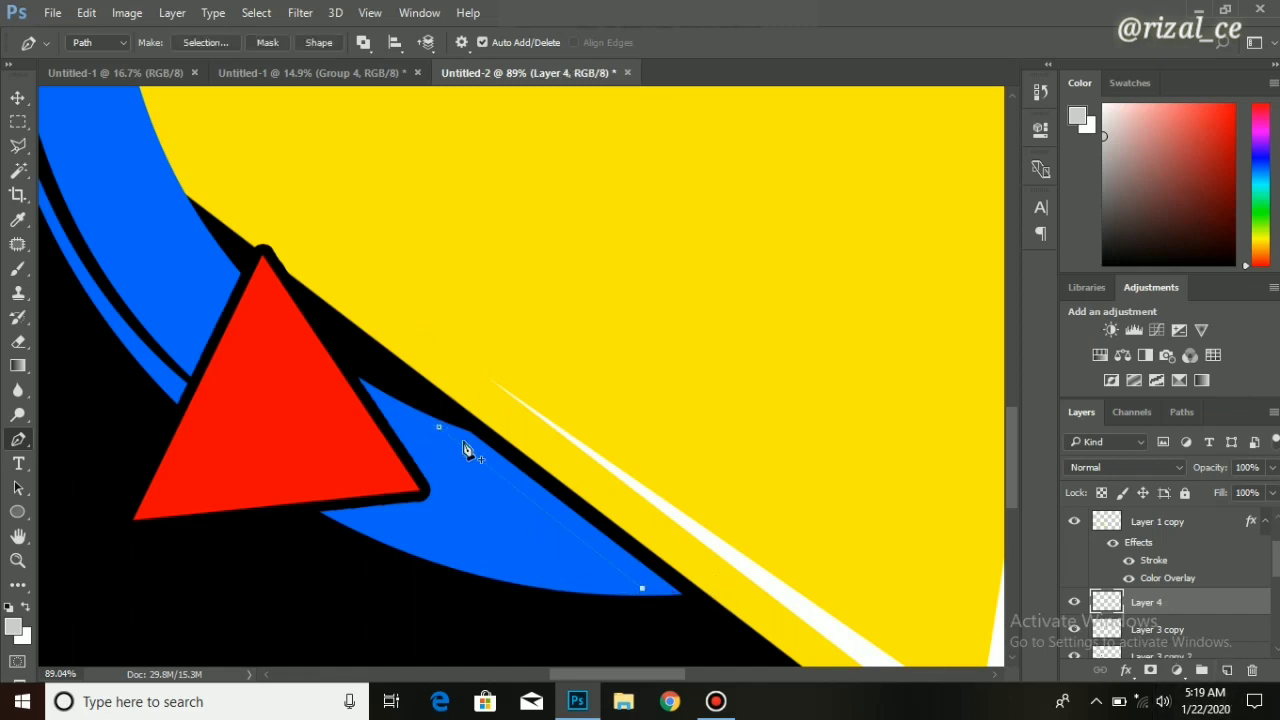
click(455, 432)
scroll(460, 435, up, 3)
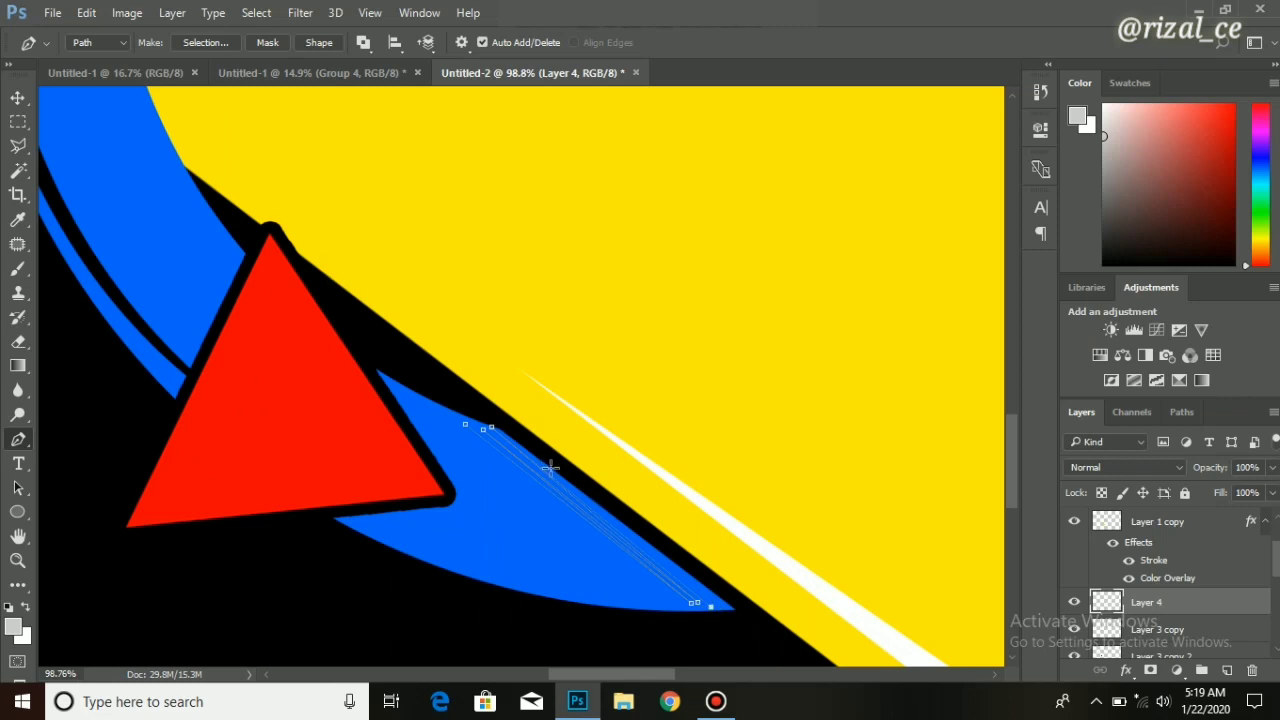
scroll(550, 467, up, 1)
scroll(622, 548, up, 1)
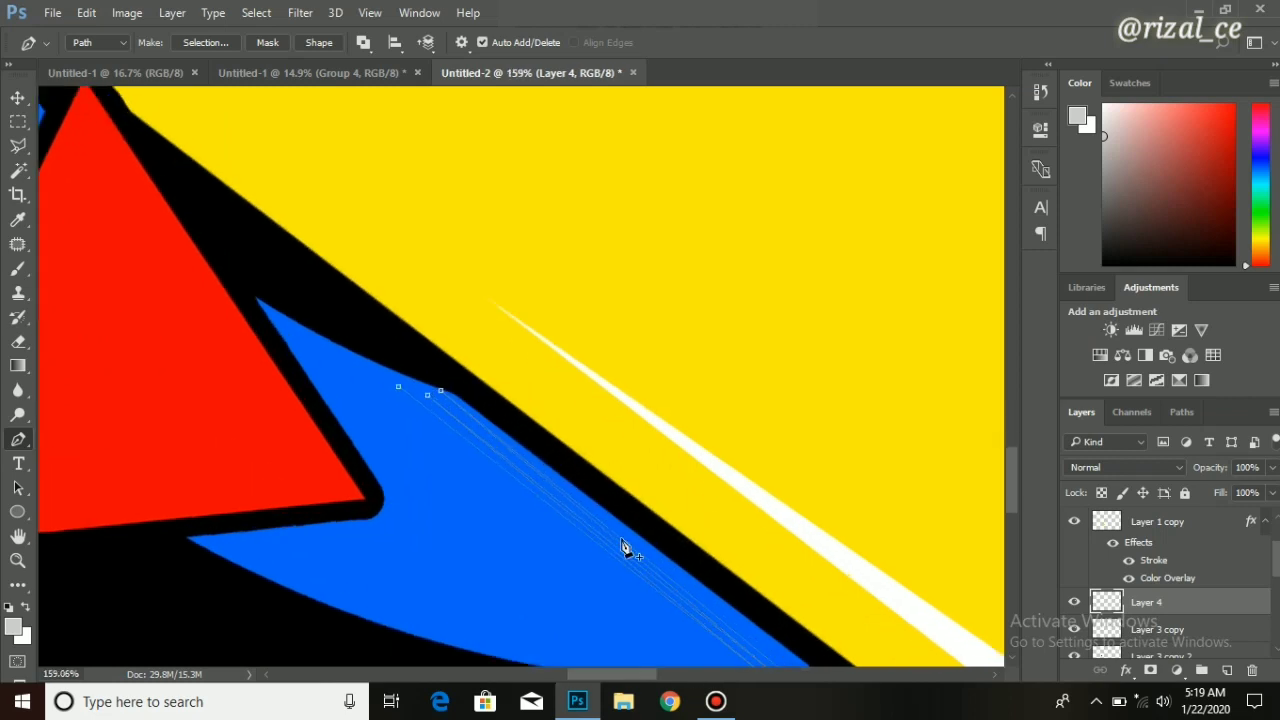
click(617, 525)
scroll(621, 532, down, 1)
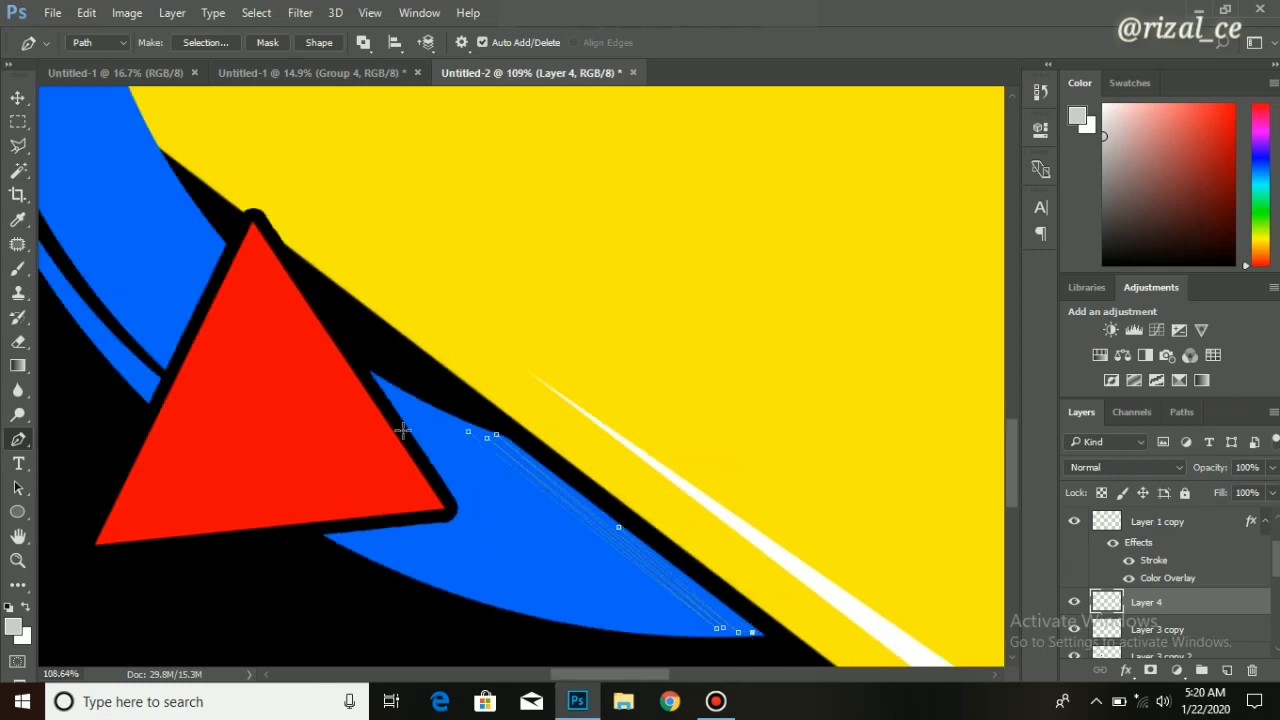
scroll(498, 432, up, 2)
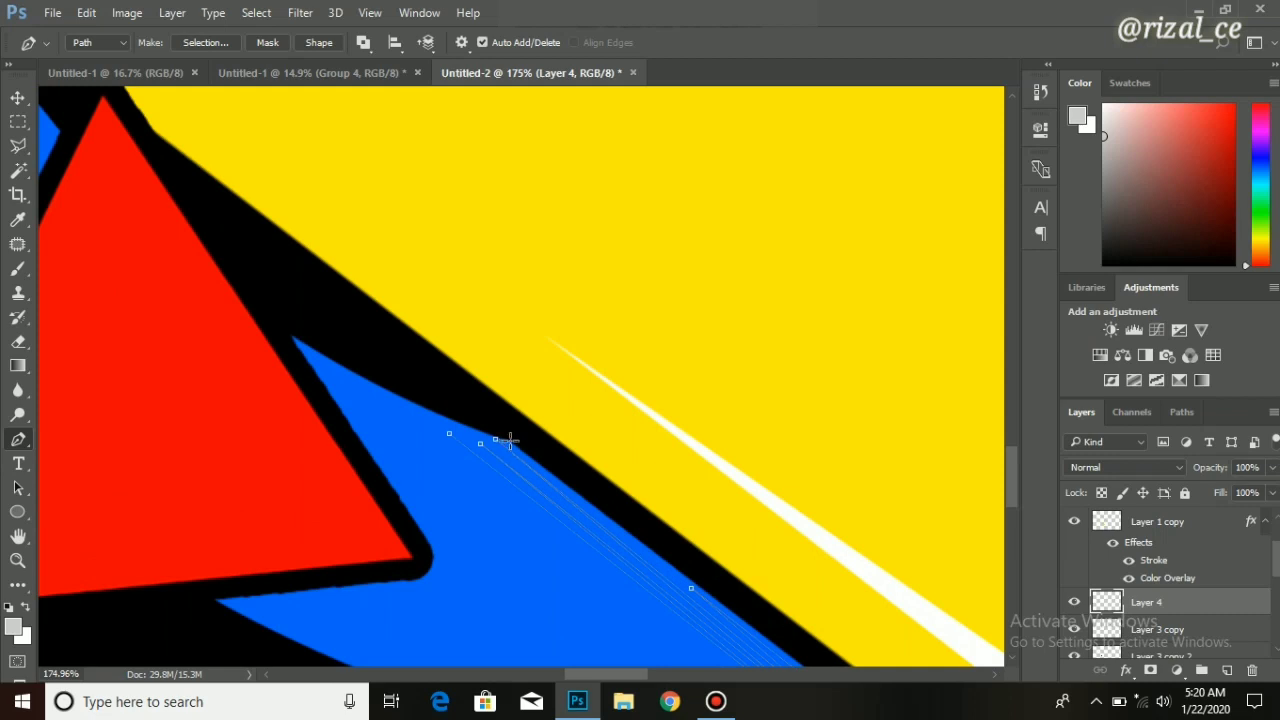
scroll(510, 440, up, 2)
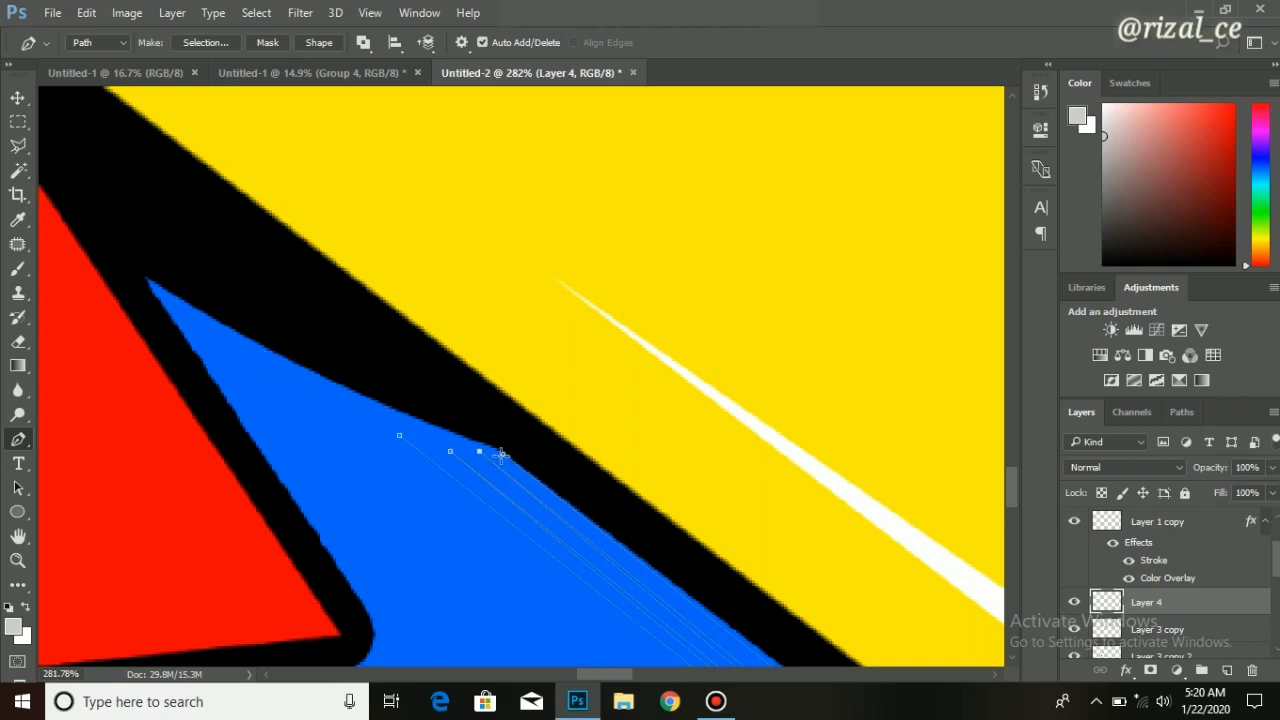
drag(286, 369, 266, 352)
ctrl+click(474, 453)
drag(341, 406, 328, 396)
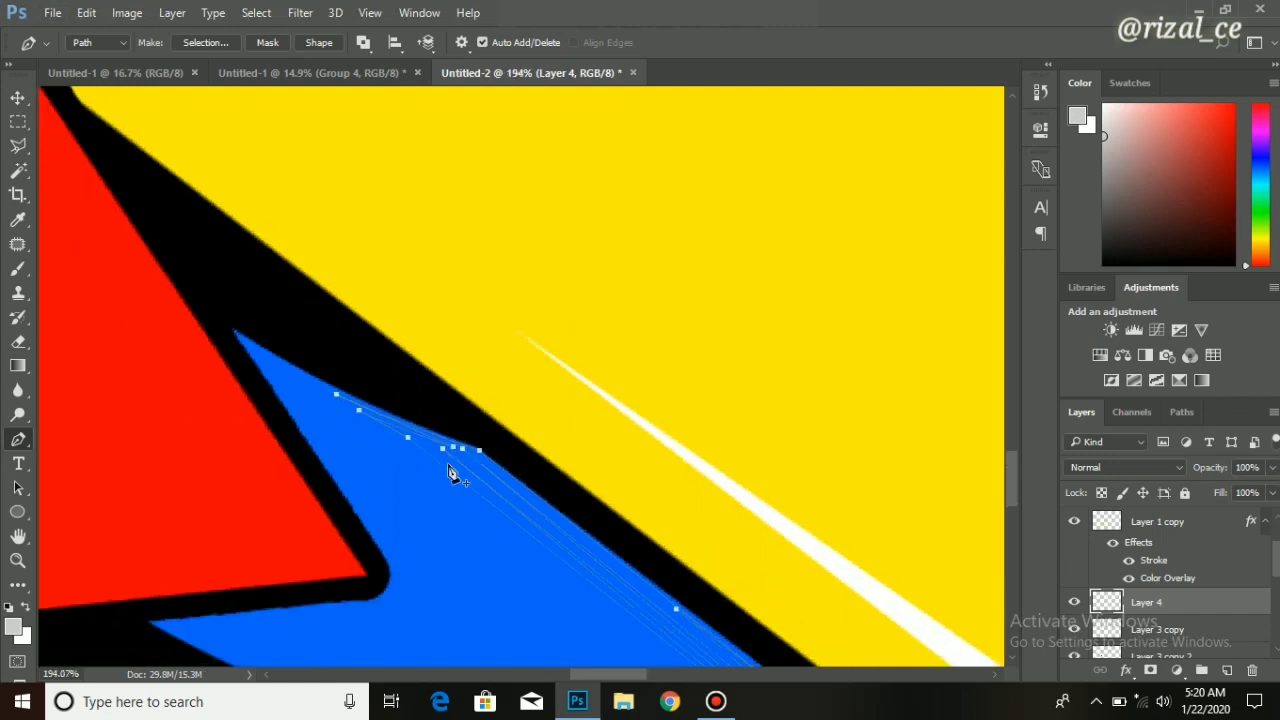
scroll(403, 440, down, 2)
Fill the long streak path on the ring's lower part with black and dismiss the path.
right_click(506, 503)
click(570, 335)
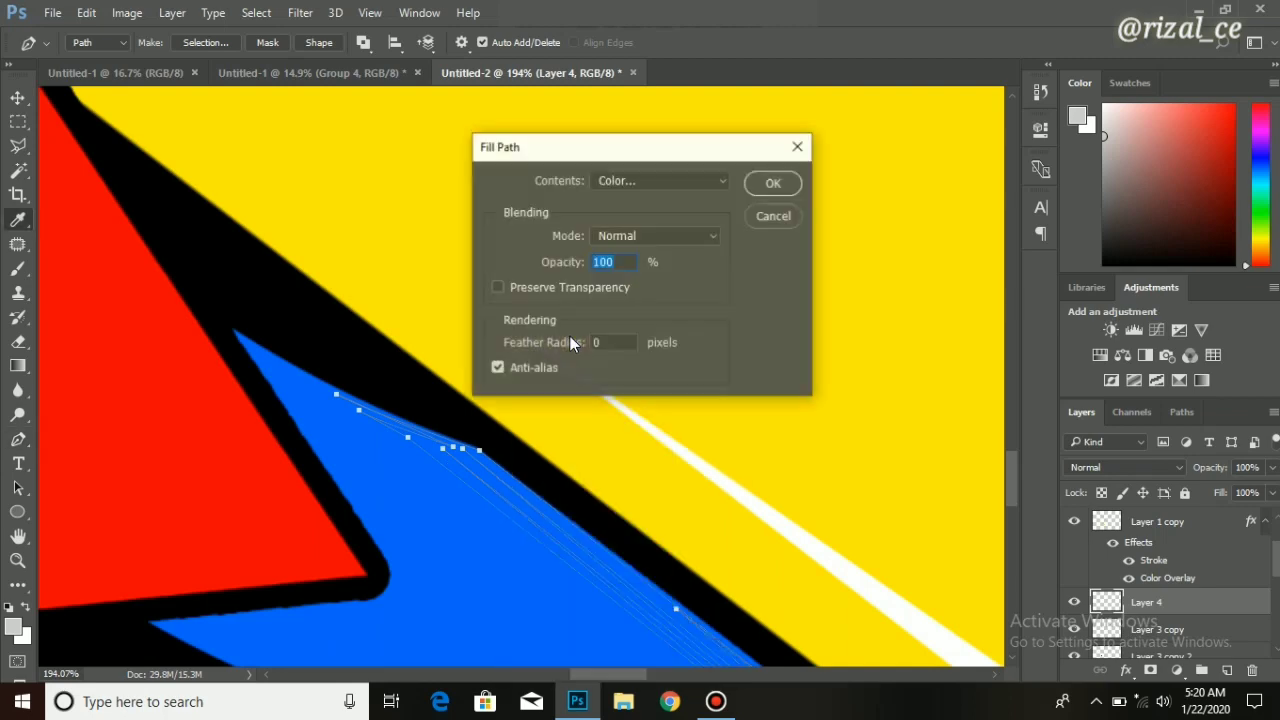
key(Return)
scroll(400, 425, down, 3)
scroll(400, 425, down, 2)
scroll(400, 425, up, 1)
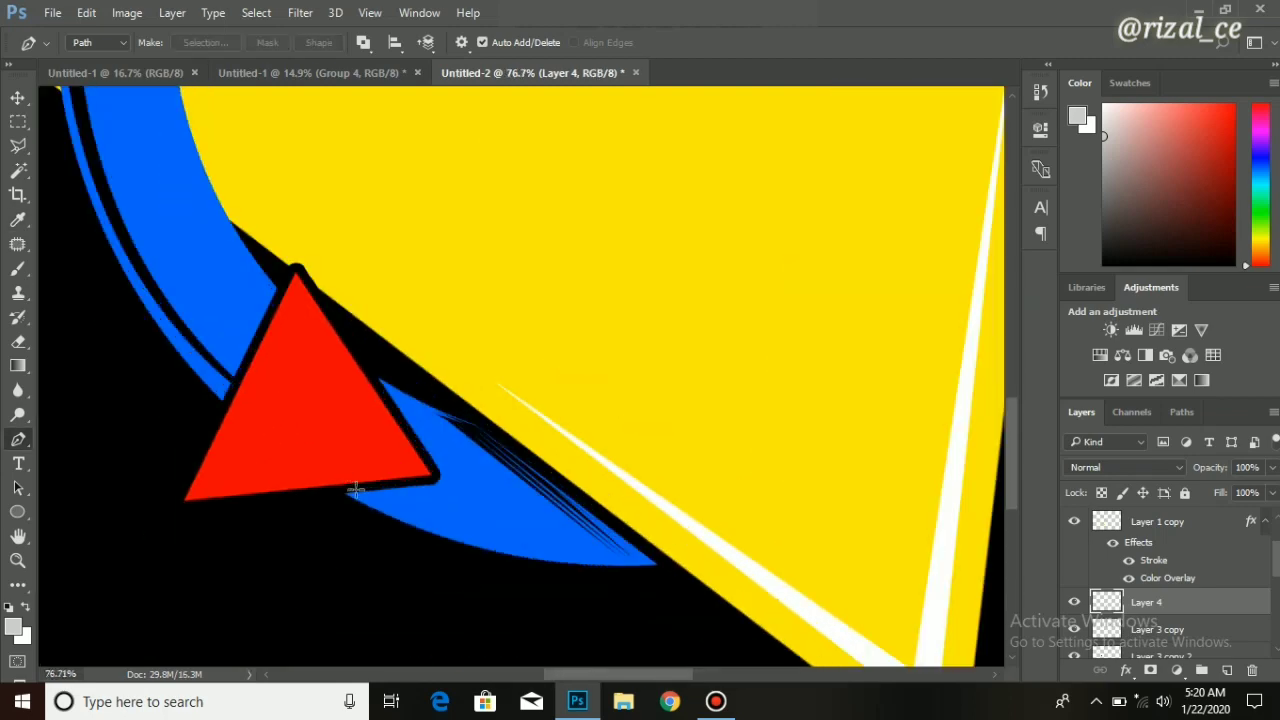
scroll(405, 478, down, 1)
scroll(411, 489, down, 1)
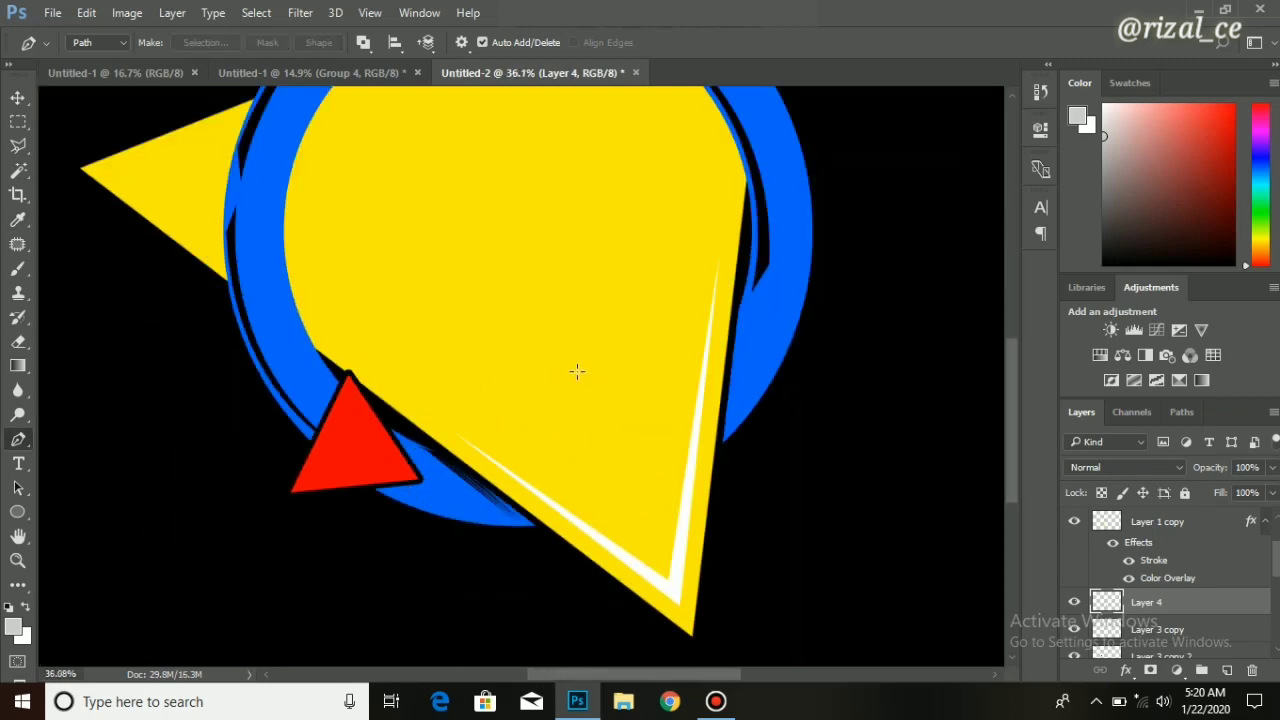
scroll(577, 371, down, 2)
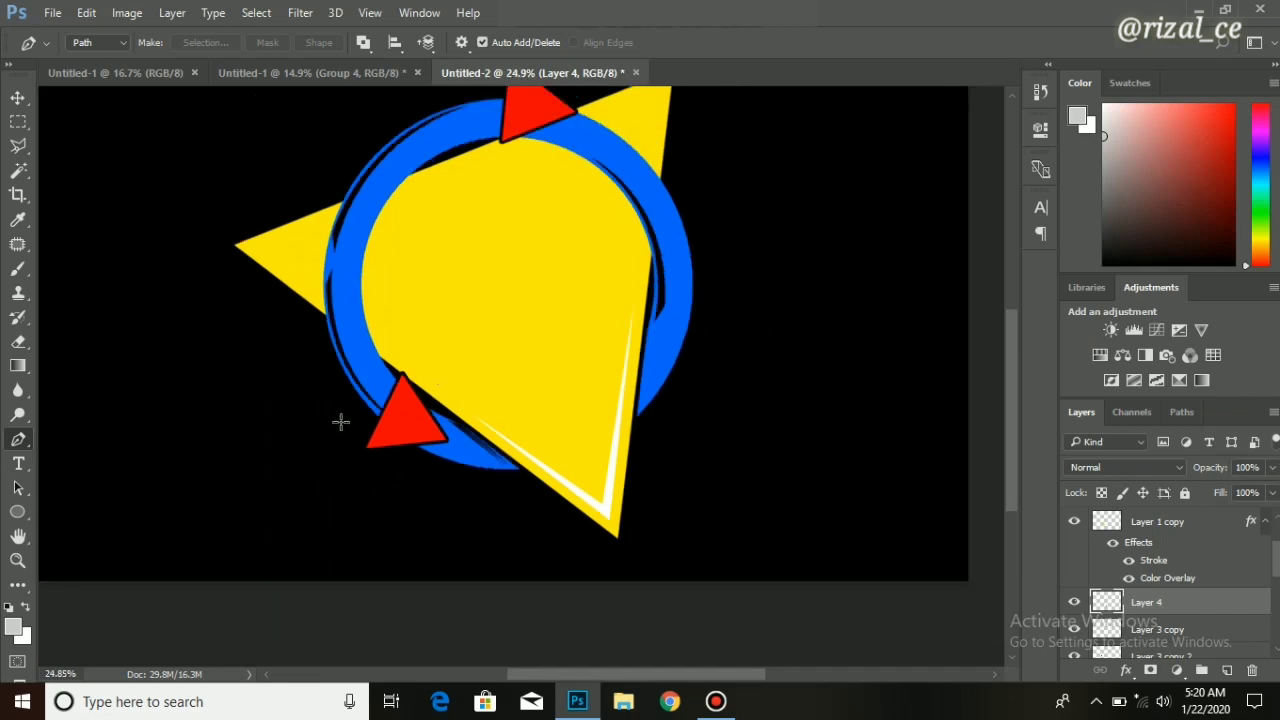
scroll(420, 316, down, 1)
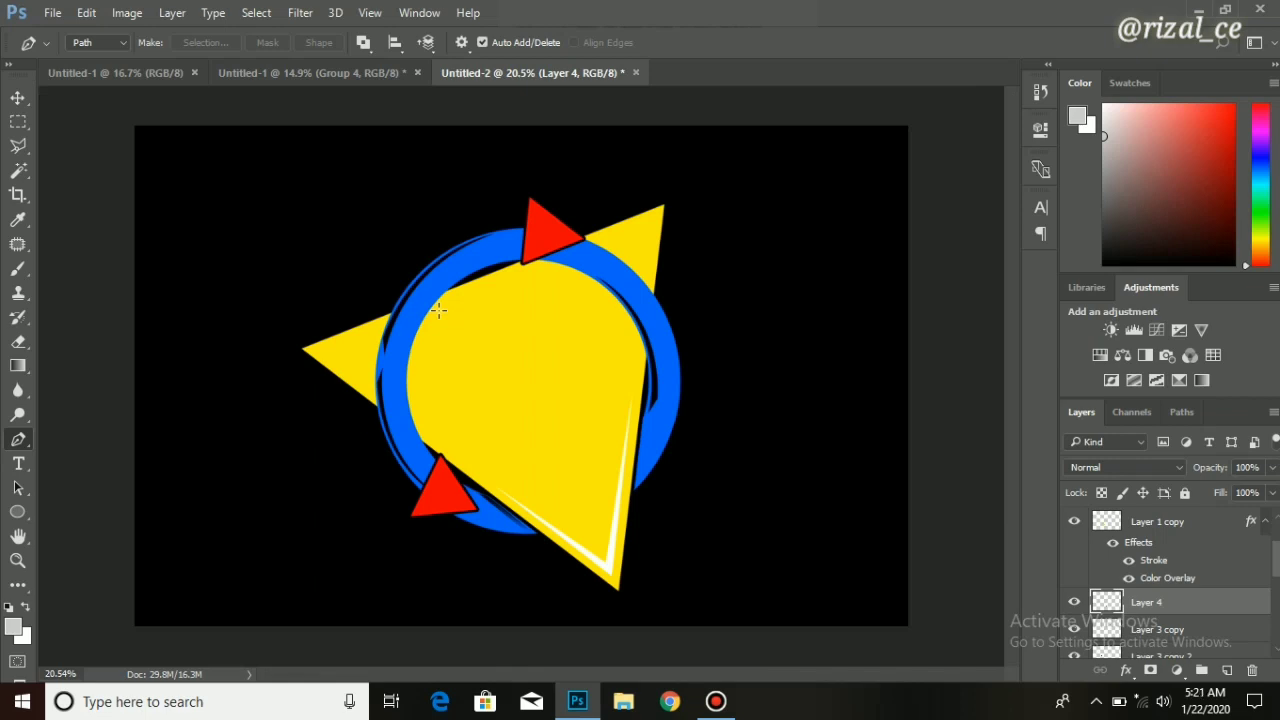
Place the transparent-looking halftone image "images" from the Downloads folder as an embedded layer directly above Layer 1's yellow triangle.
scroll(1135, 620, down, 5)
click(1152, 606)
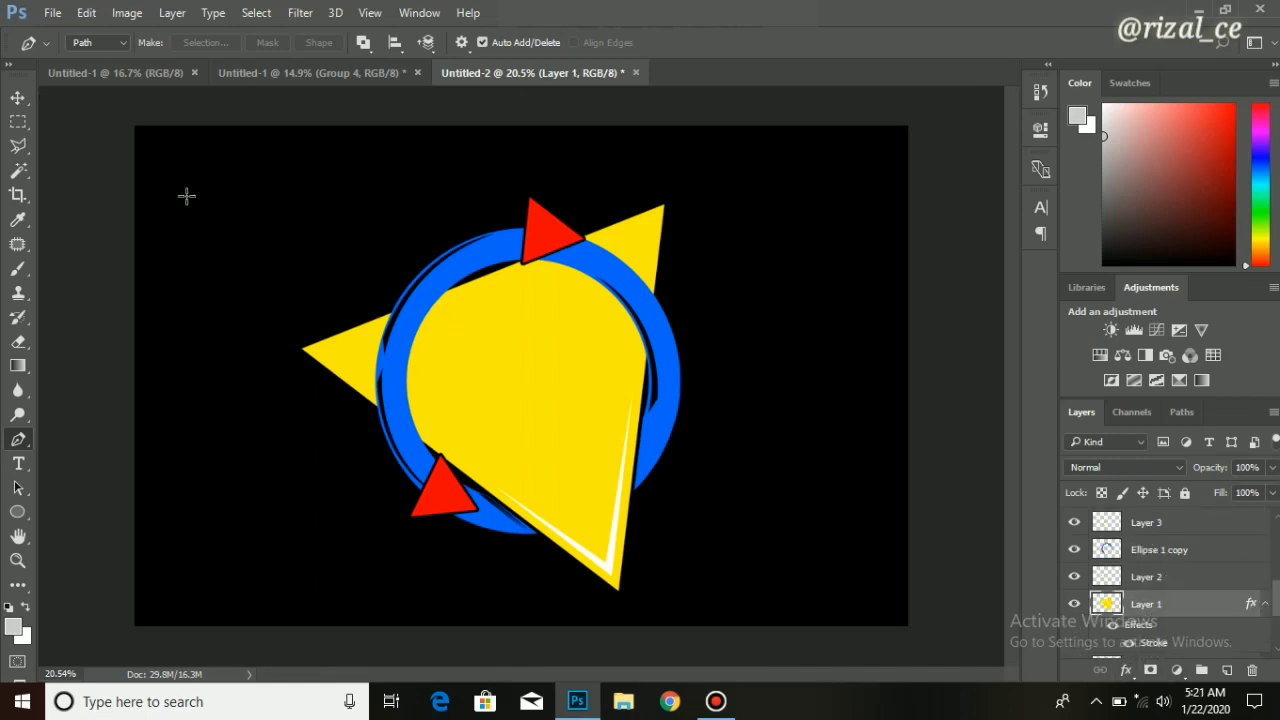
click(47, 12)
click(157, 359)
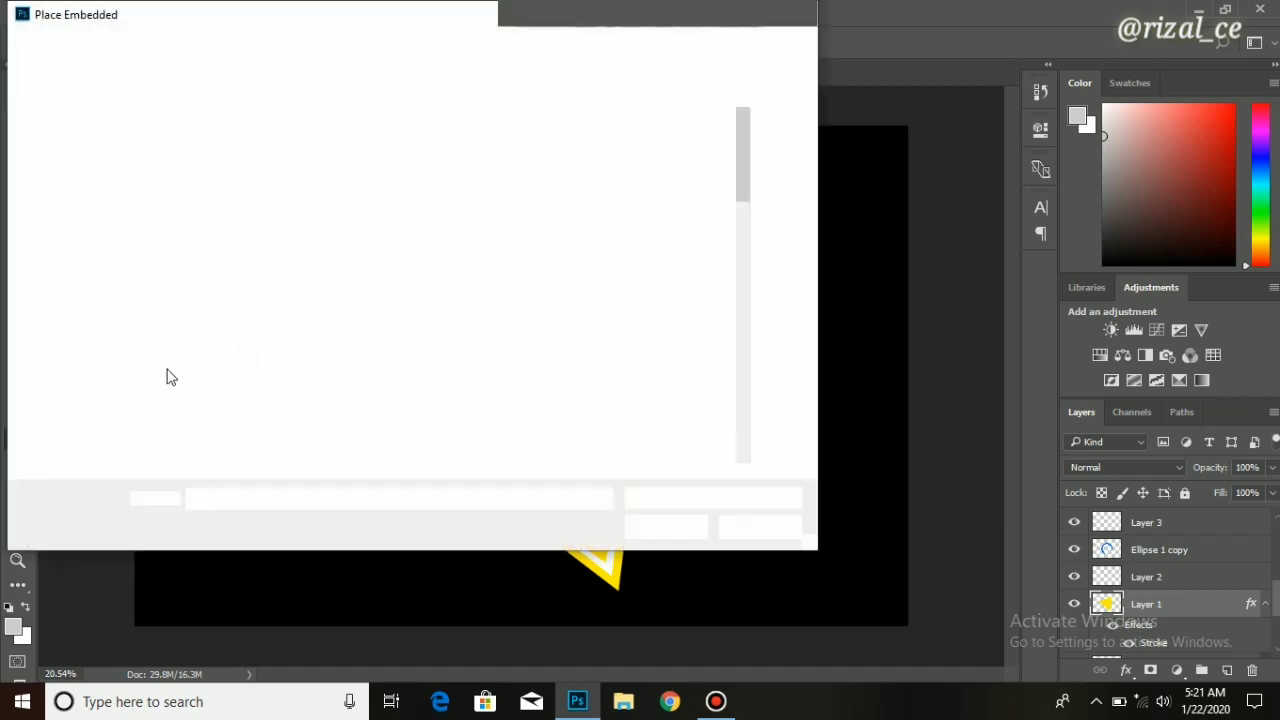
click(92, 402)
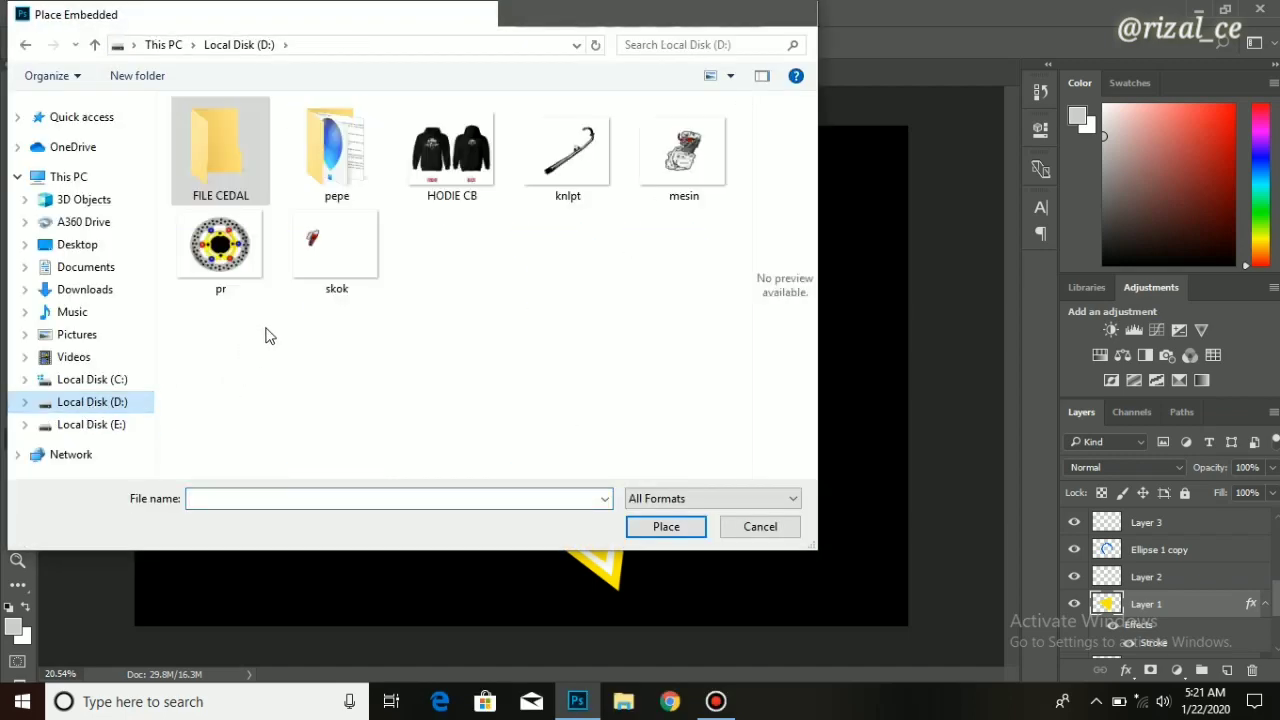
click(85, 289)
scroll(340, 230, down, 5)
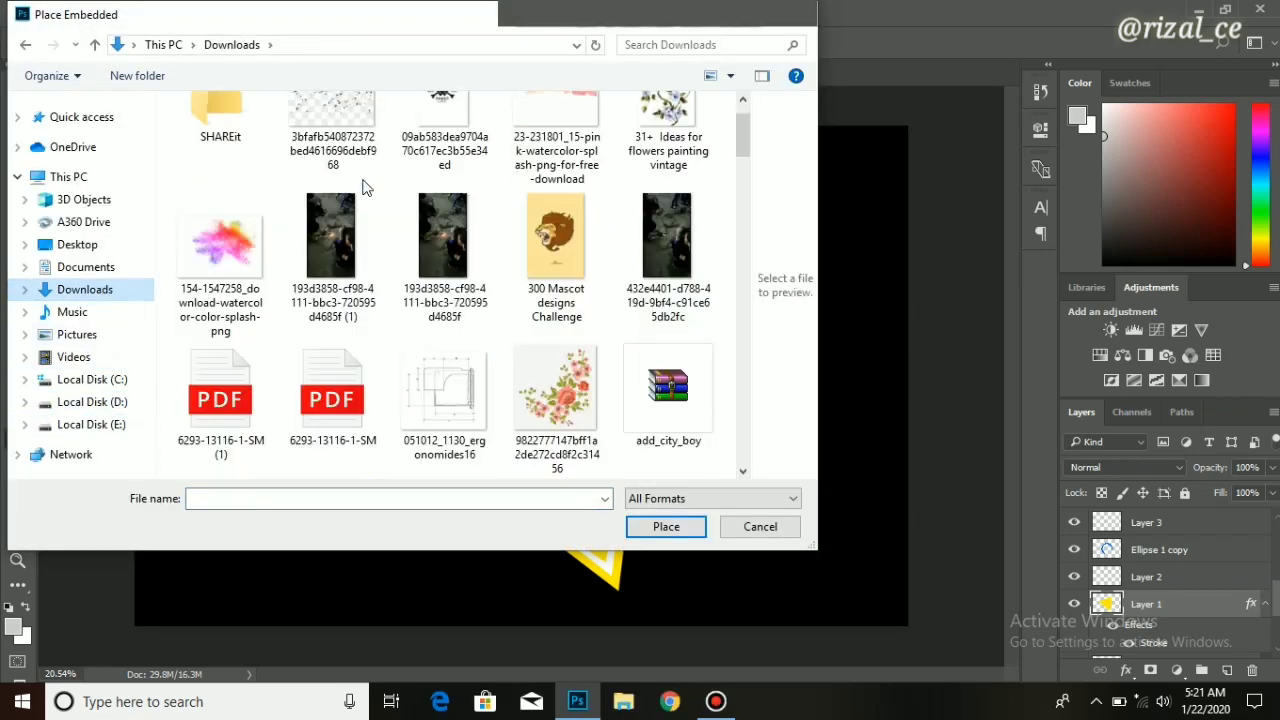
scroll(365, 200, down, 15)
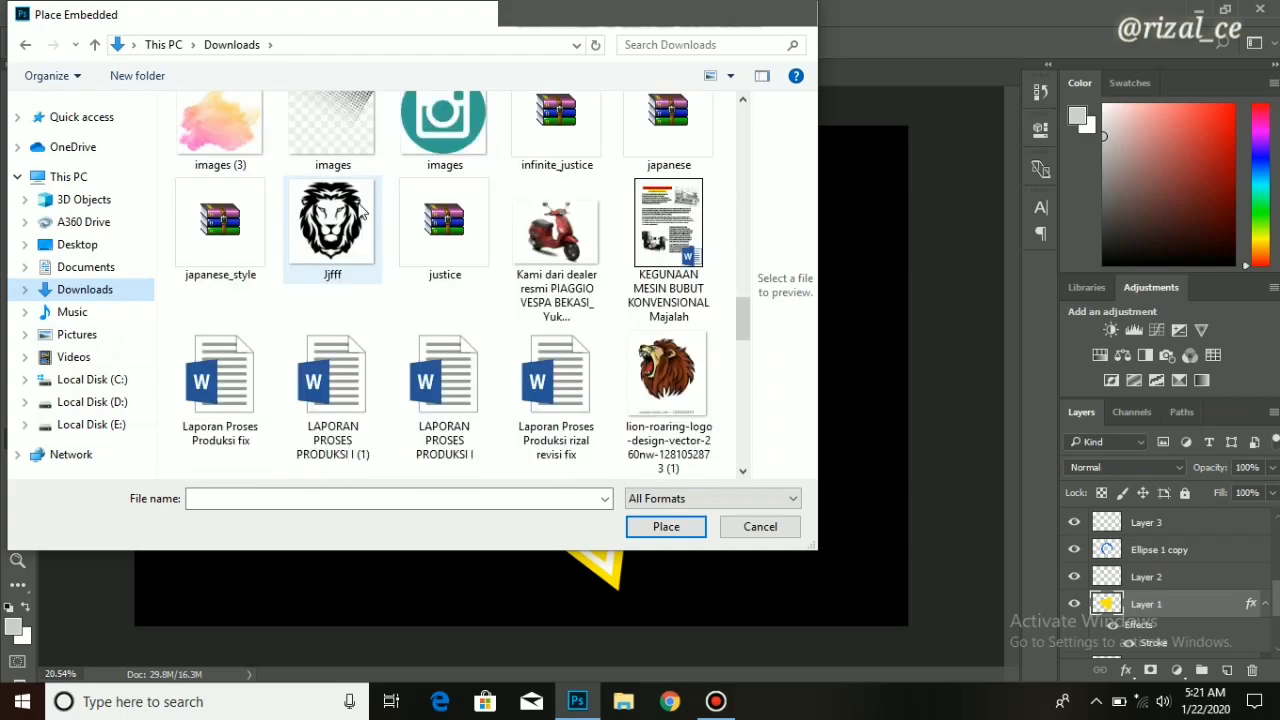
scroll(362, 215, down, 5)
click(336, 295)
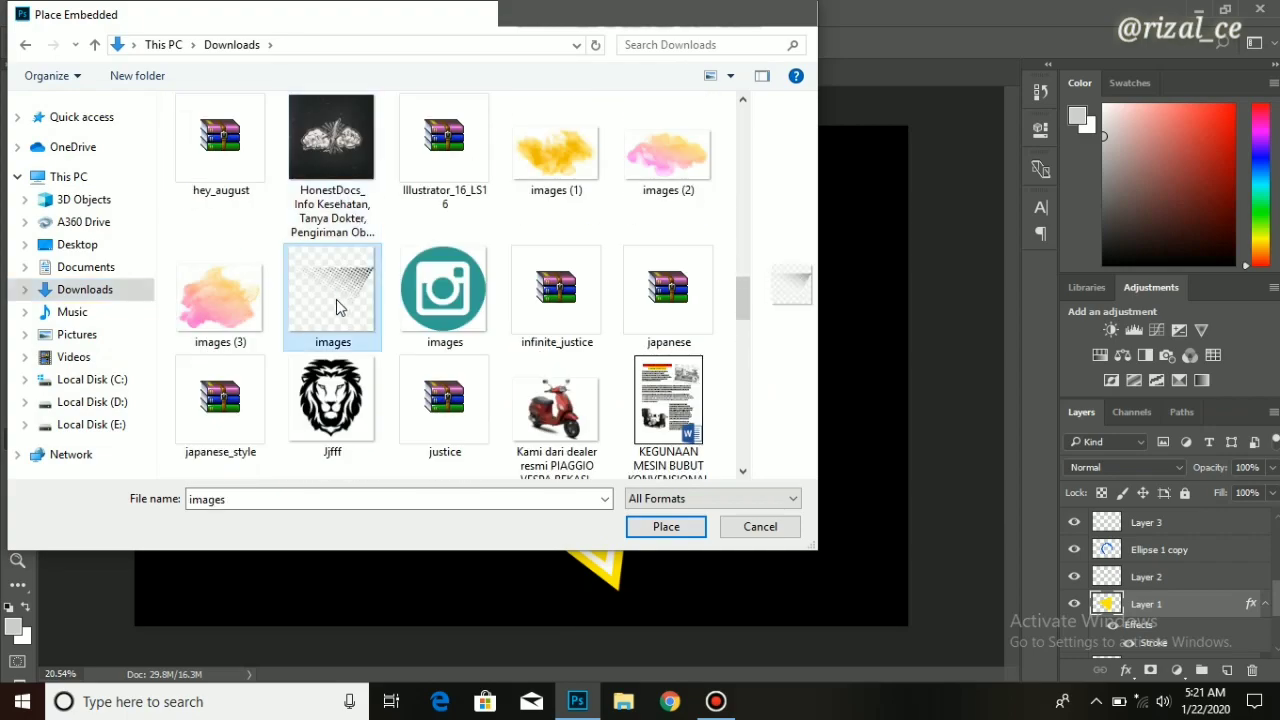
click(636, 525)
key(Return)
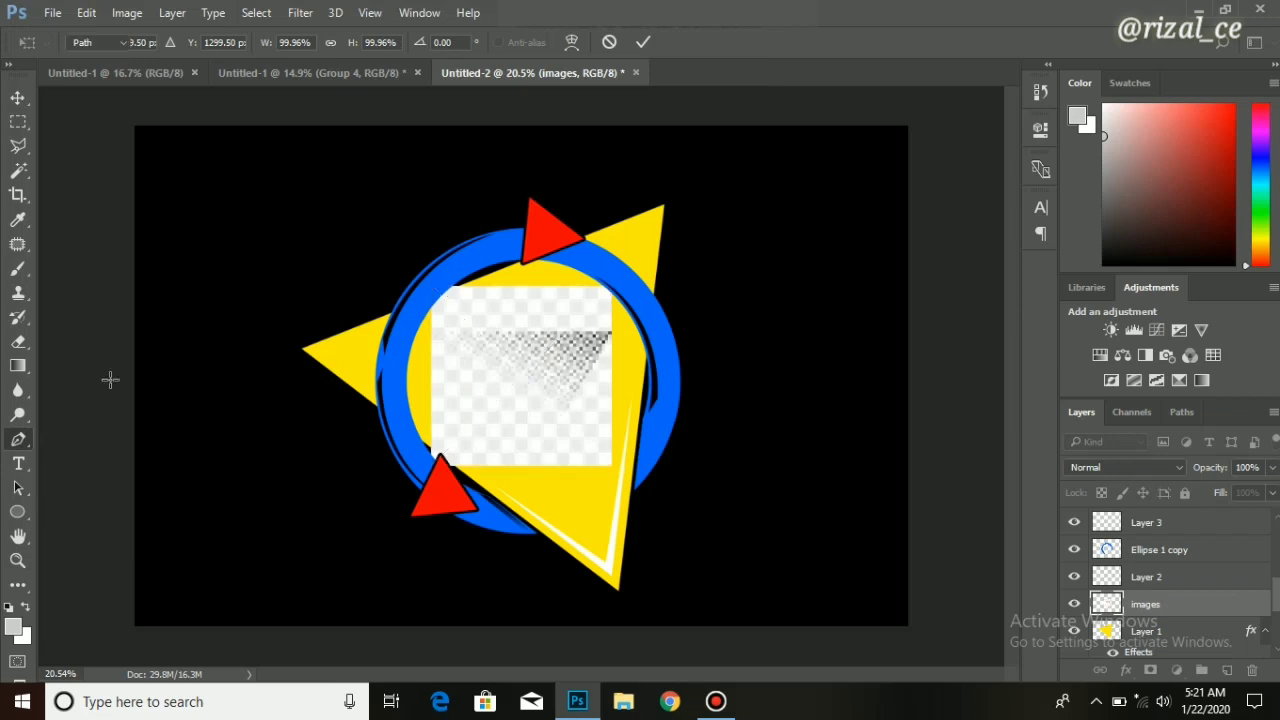
Rasterize the placed halftone image and remove its checkered background with the Magic Eraser, keeping only the dots.
right_click(20, 342)
click(66, 380)
click(520, 306)
key(Return)
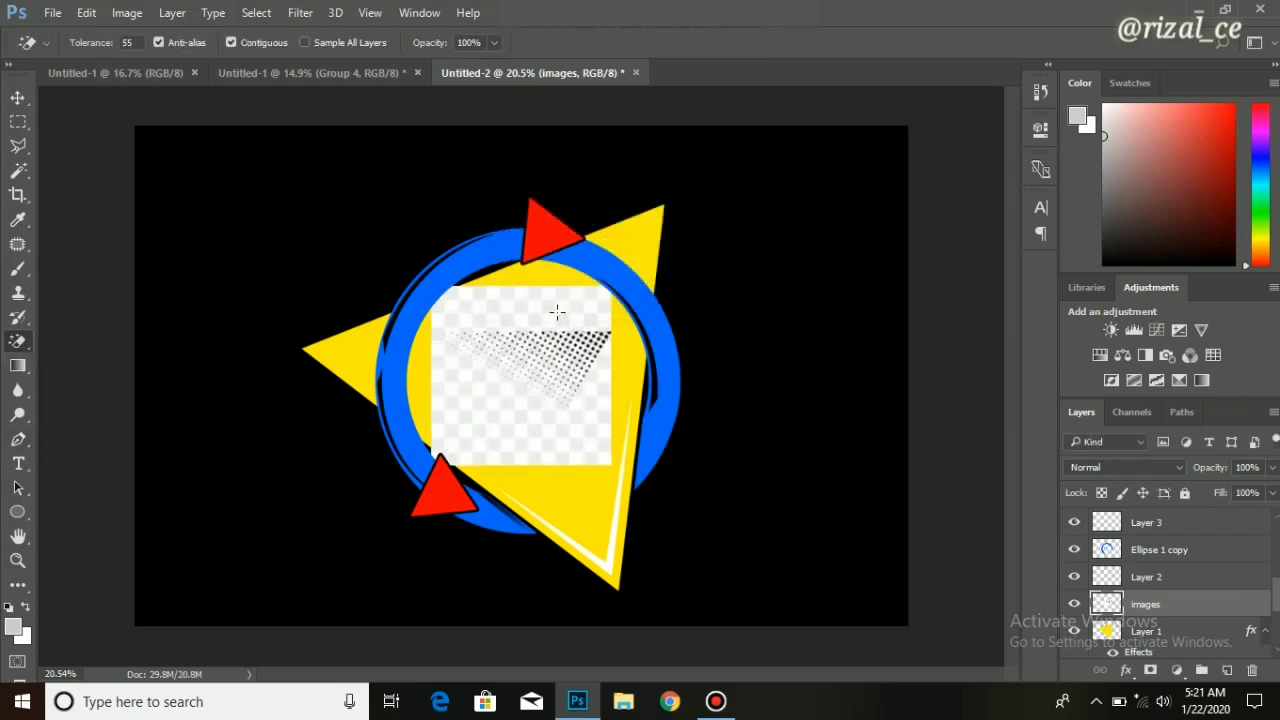
click(568, 310)
Apply a Color Overlay to the halftone dots layer and set the overlay colour to black (000000).
click(1126, 670)
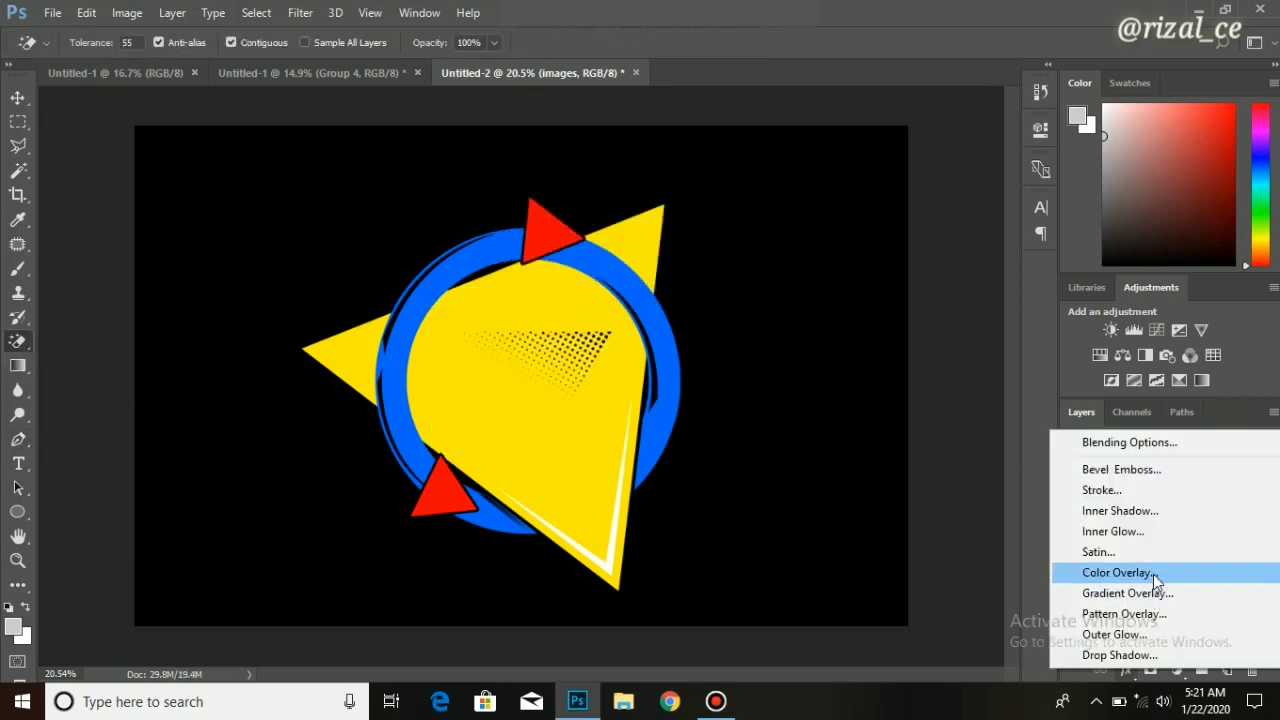
key(Escape)
key(h)
click(1117, 138)
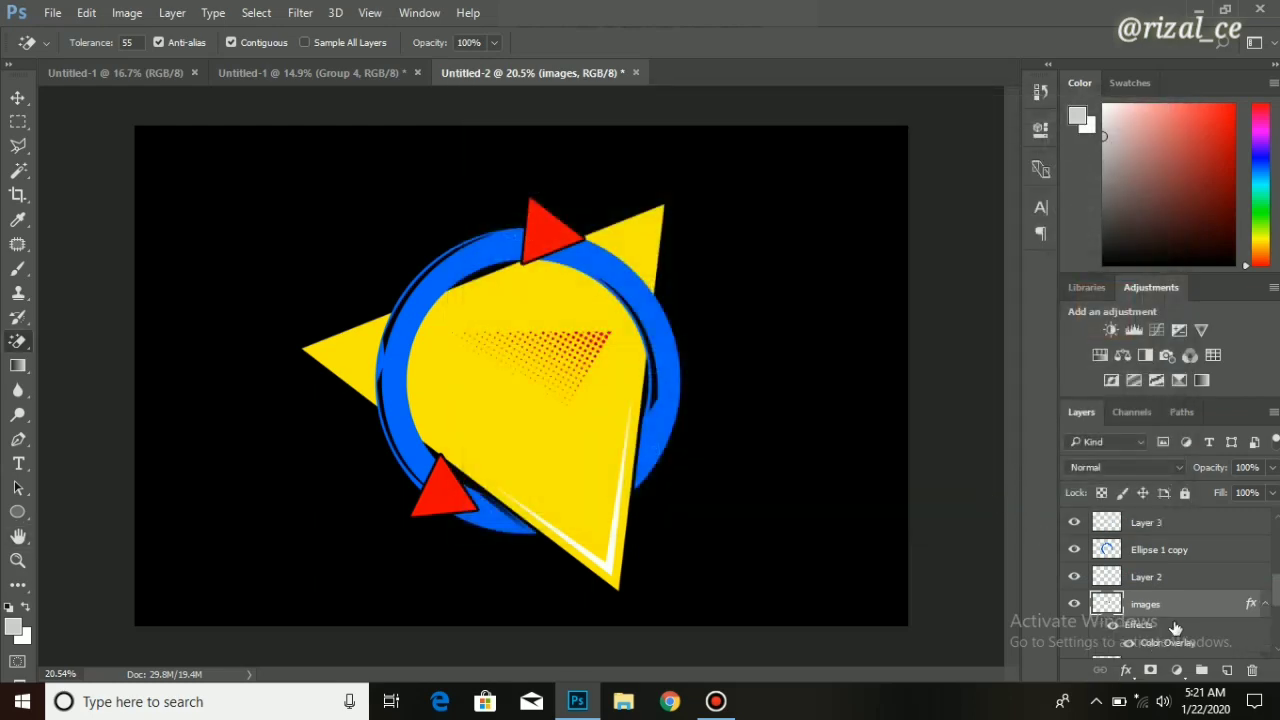
click(1126, 671)
key(Escape)
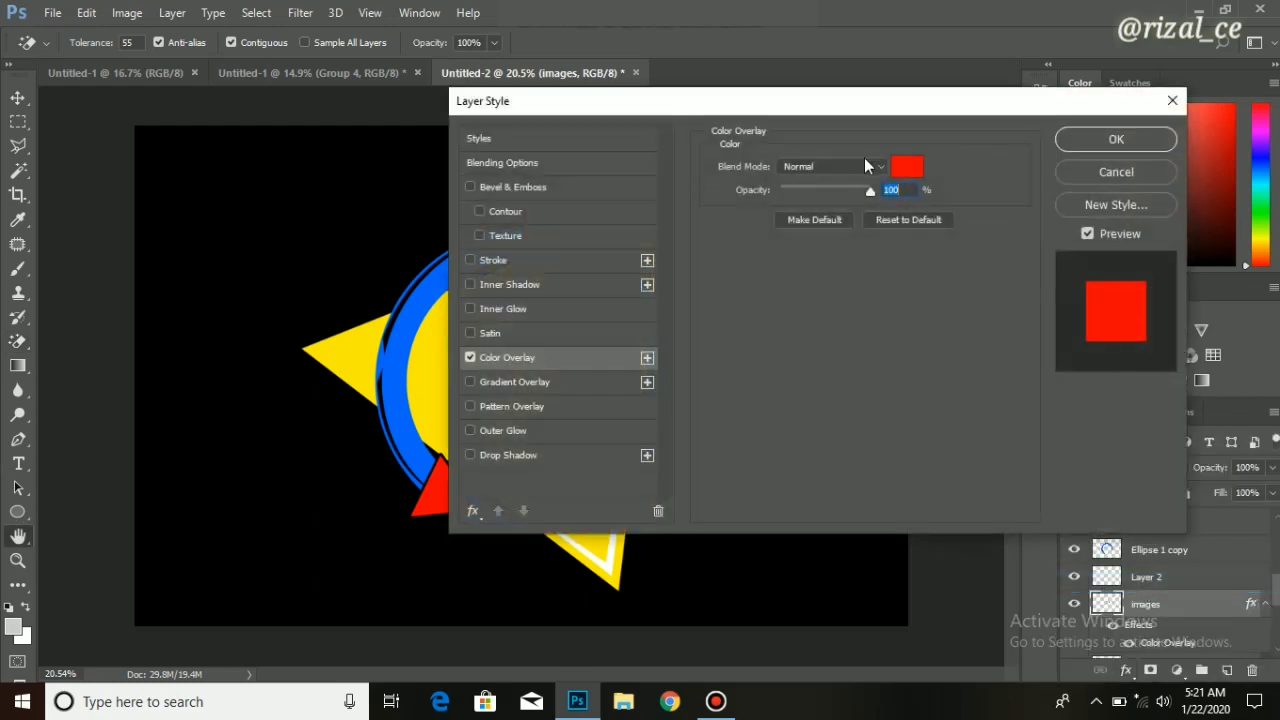
click(906, 166)
click(722, 440)
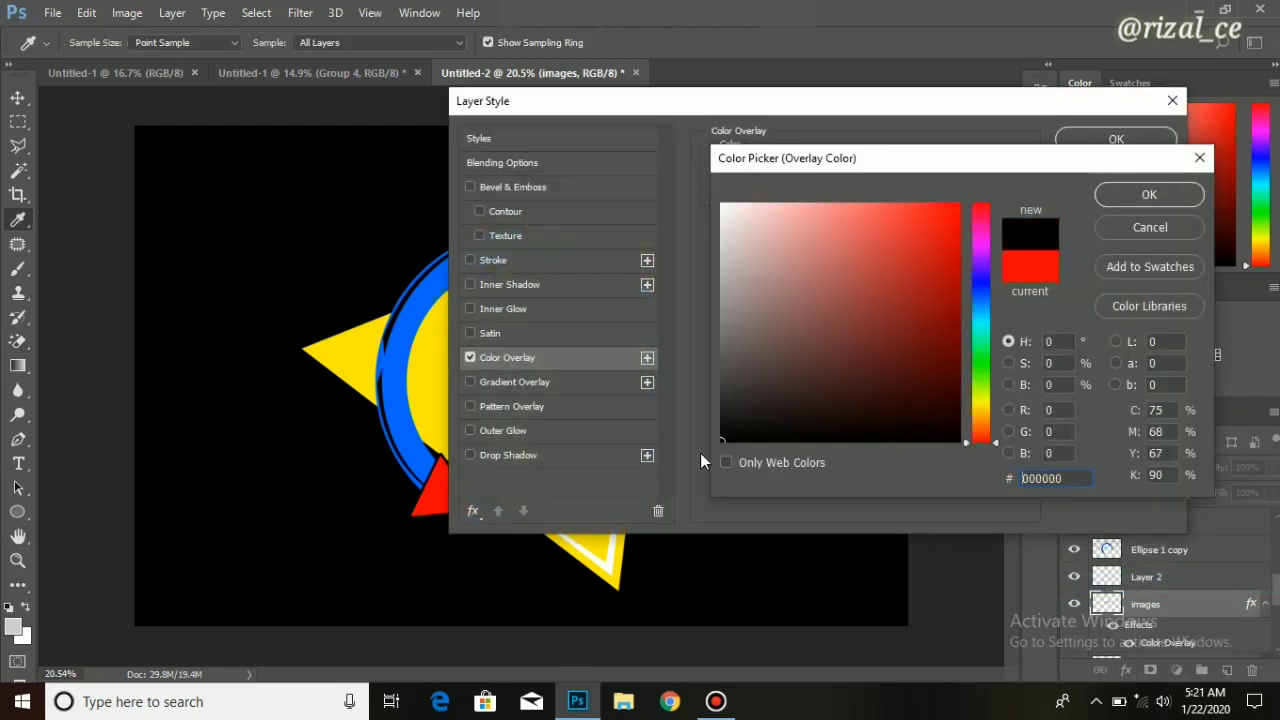
key(Return)
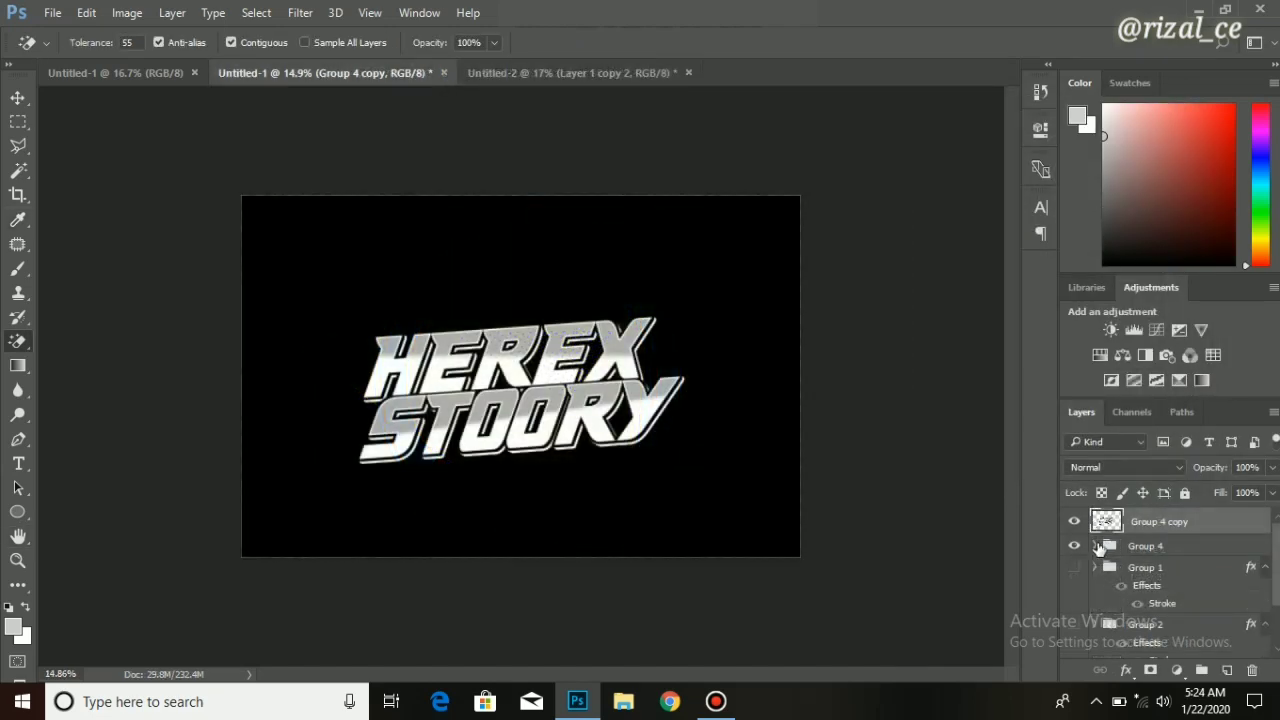
In the HEREX STOORY lettering document, add a 13 px black outside Stroke to the Group 4 copy layer.
click(1126, 670)
key(Escape)
key(h)
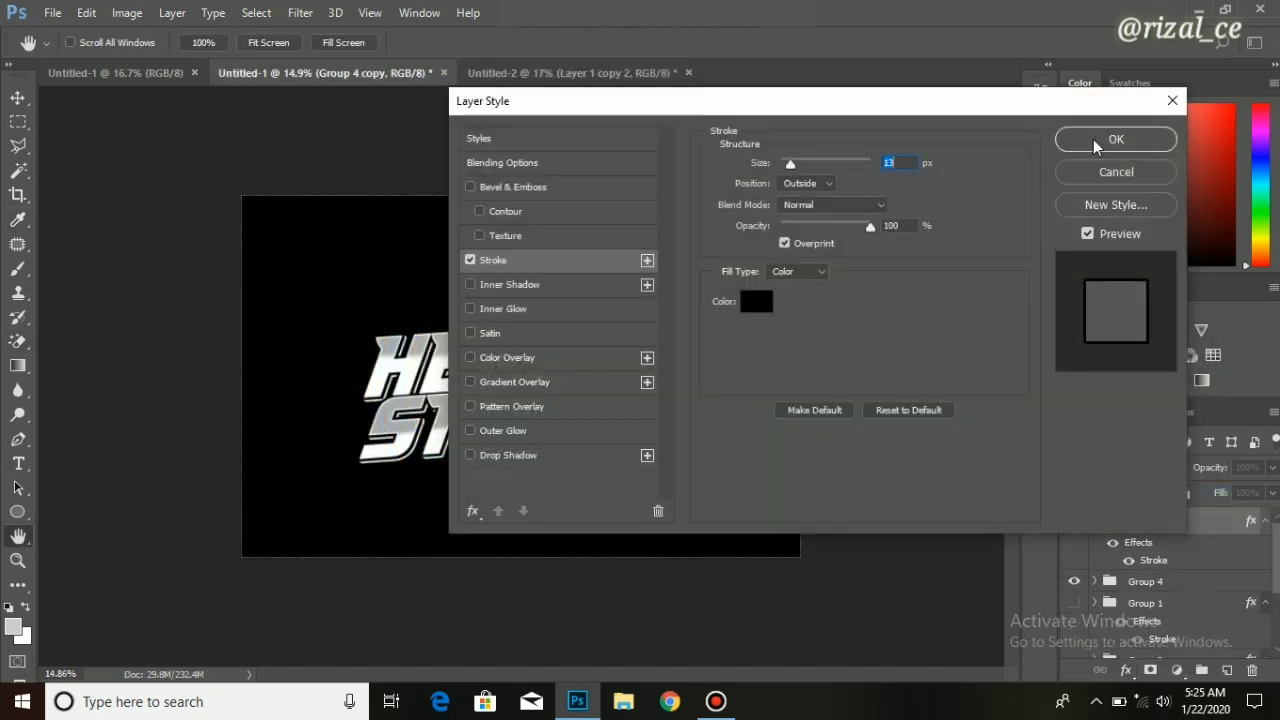
click(1100, 137)
Move the stroked HEREX STOORY lettering into the Untitled-2 document, centred over the triangle and ring emblem.
key(v)
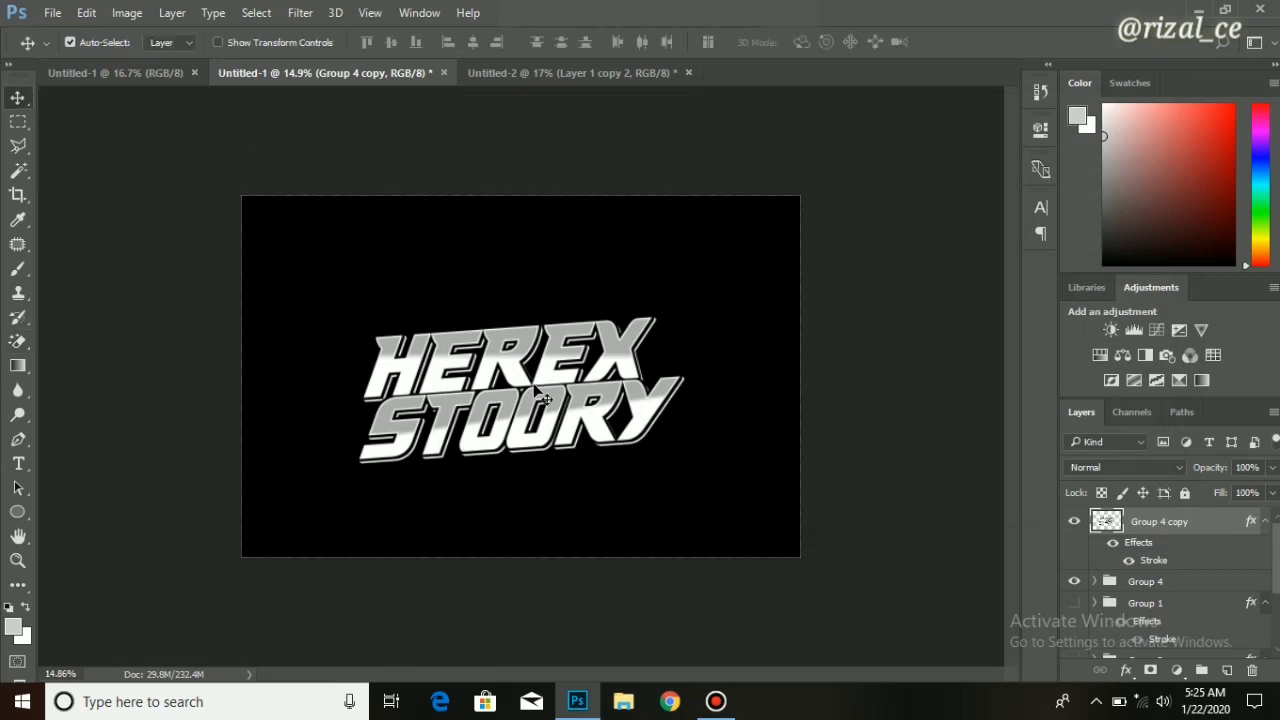
drag(542, 398, 640, 344)
key(ctrl)
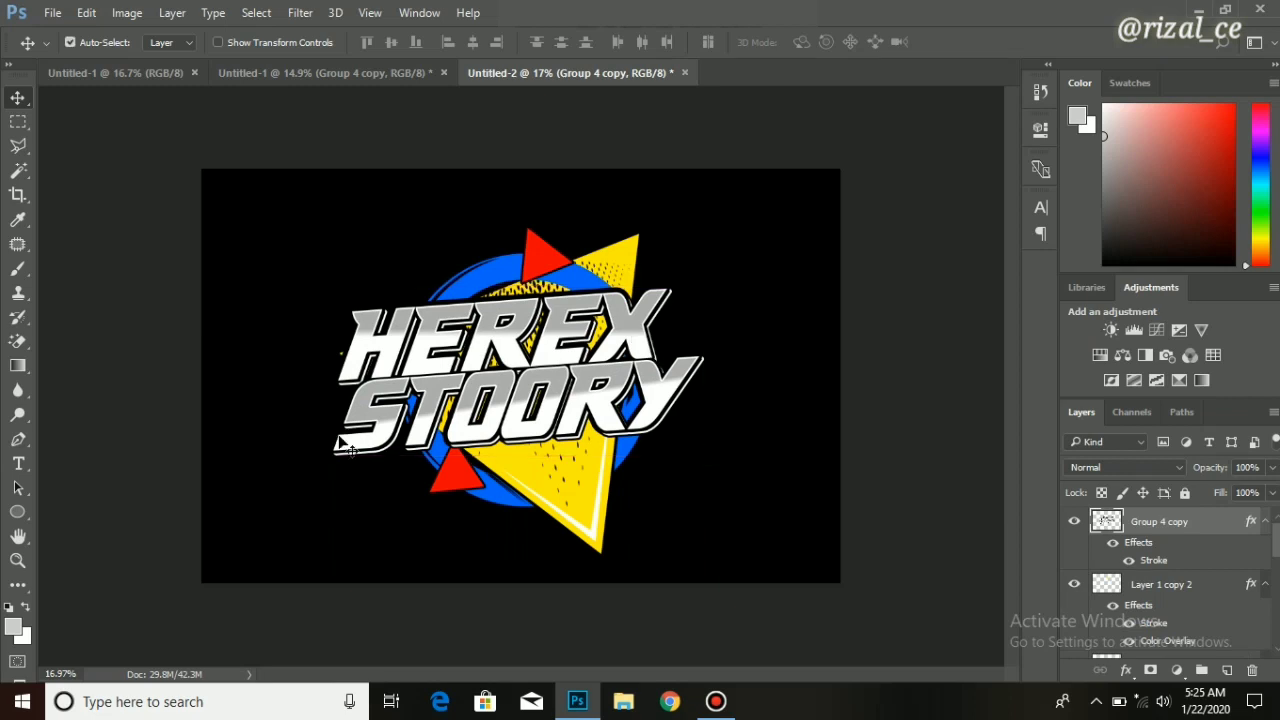
Free-transform the lettering over the emblem with a slight vertical skew of about -1.69°.
scroll(340, 445, down, 2)
scroll(521, 375, up, 3)
key(ctrl+t)
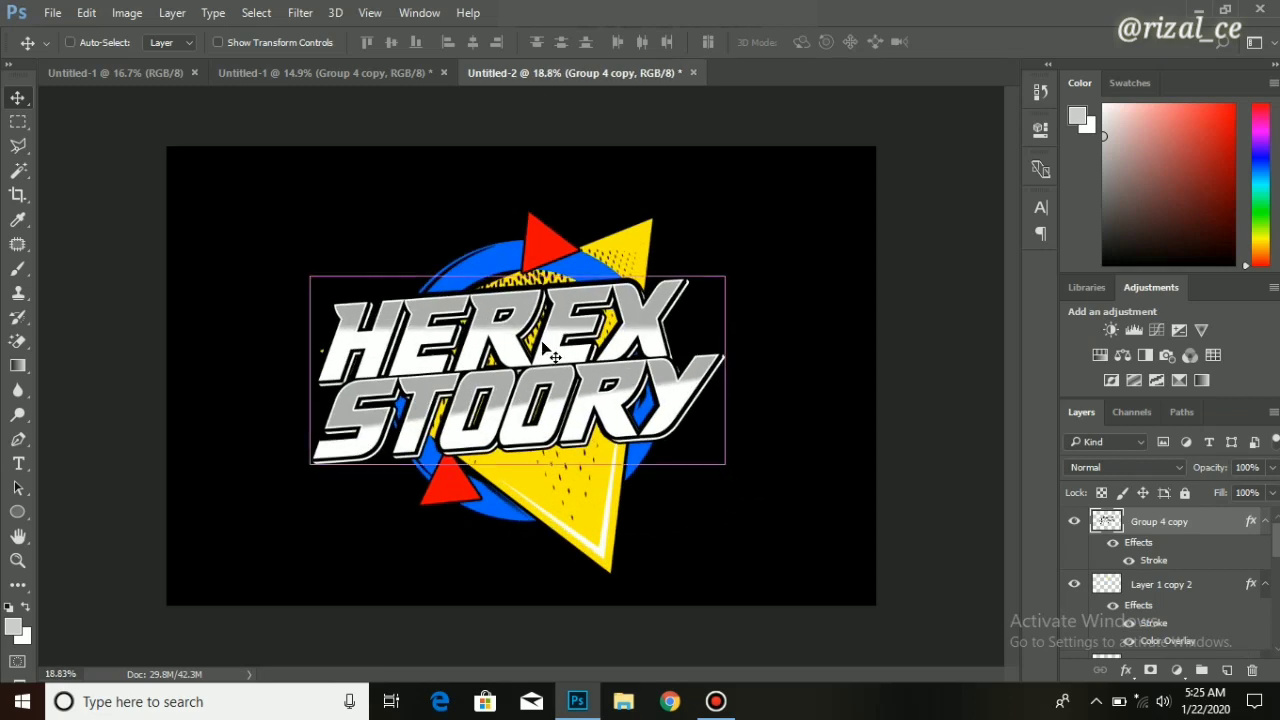
drag(724, 465, 678, 372)
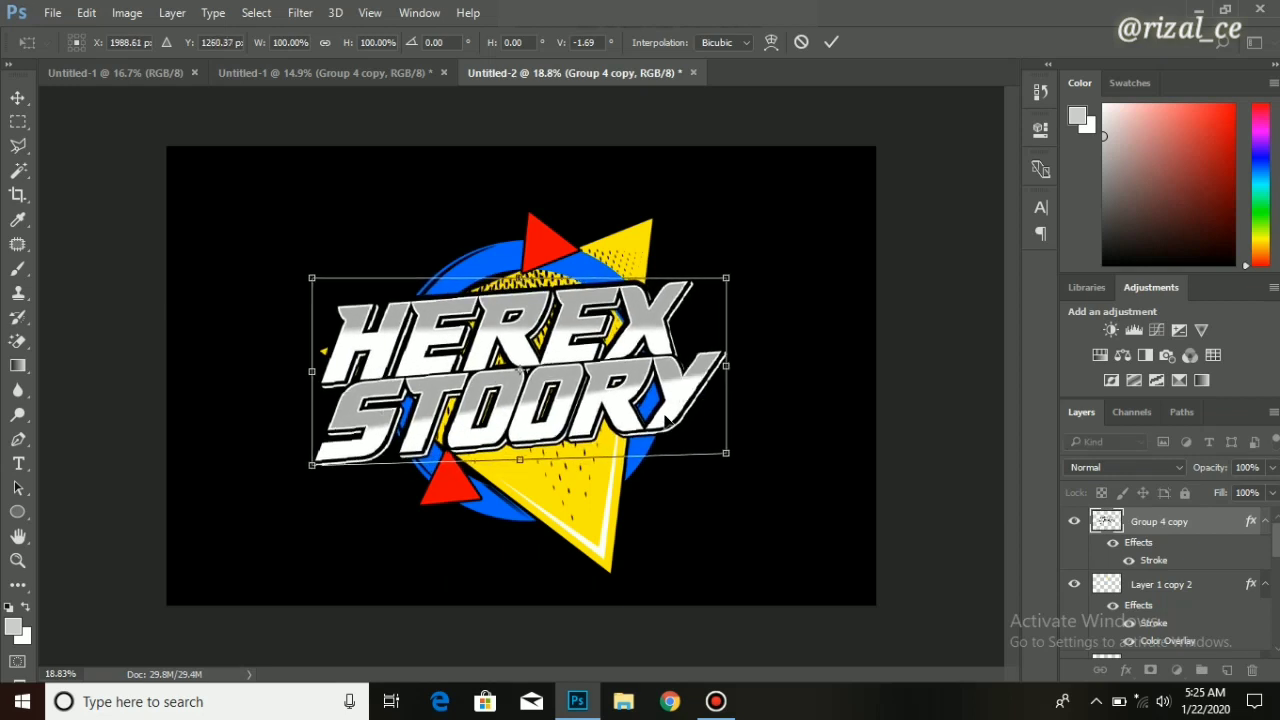
key(Return)
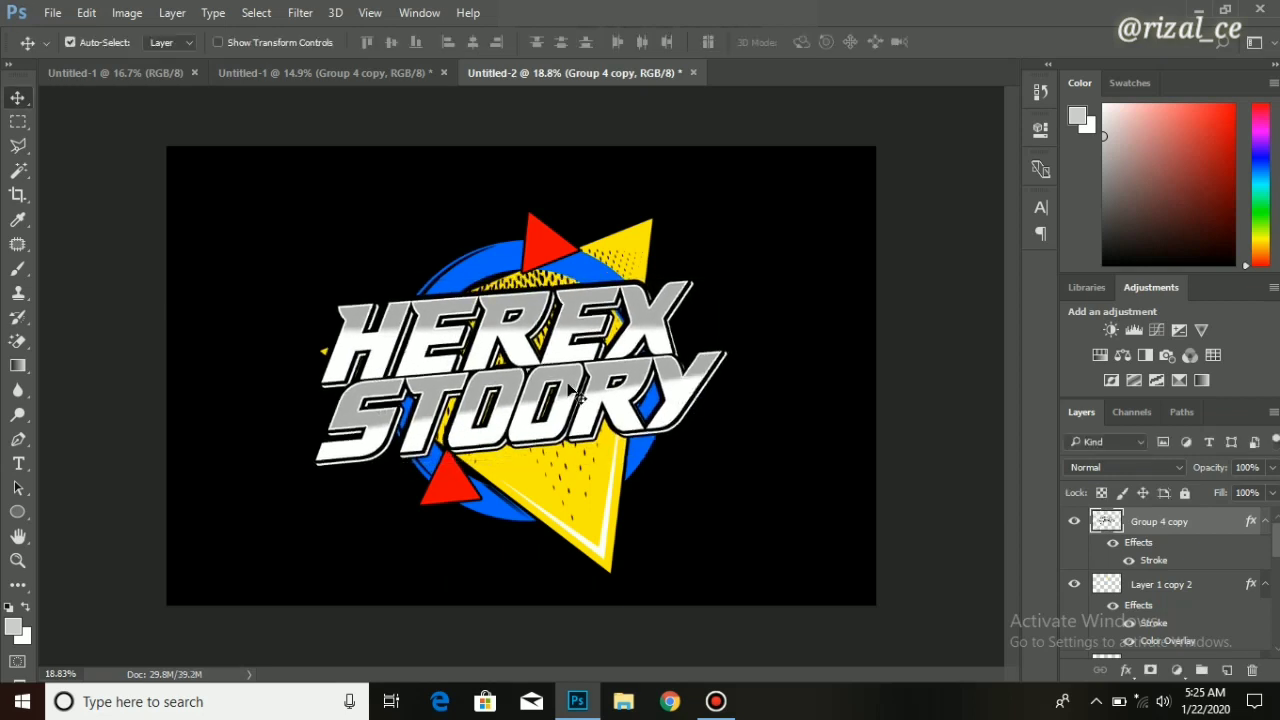
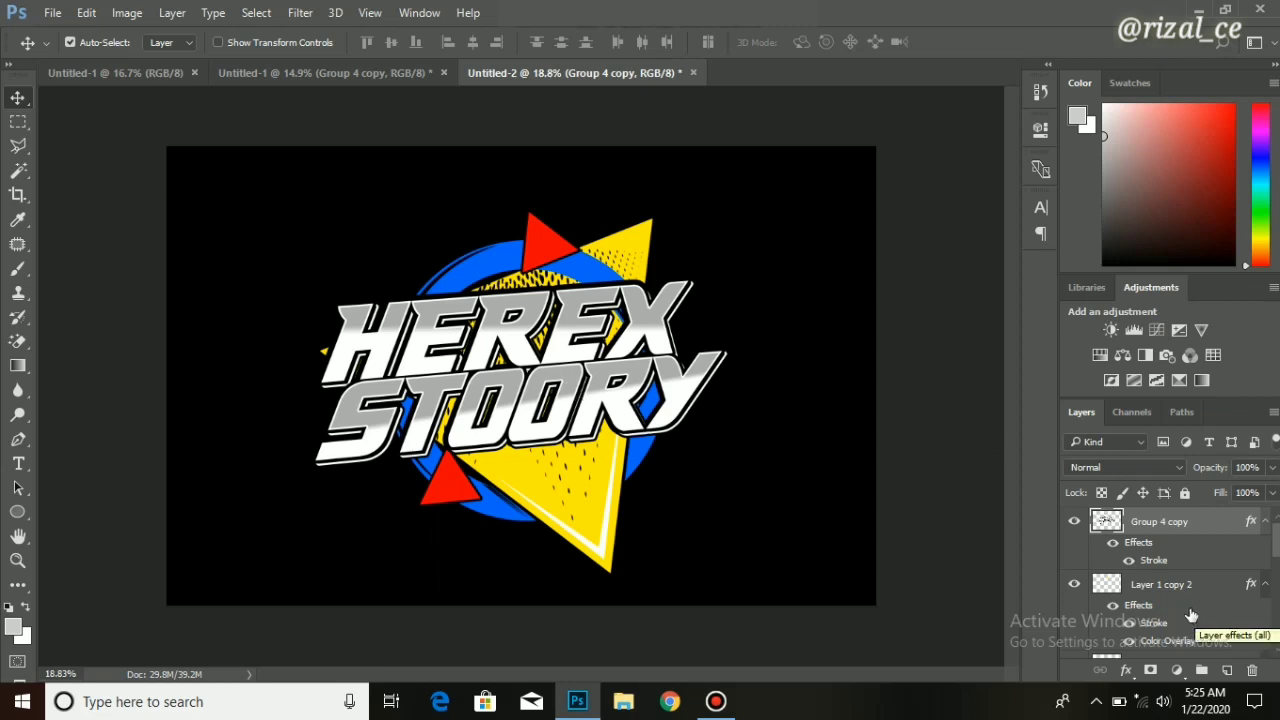
Hide the clipped halftone layer images copy 3 inside Group 1.
scroll(1196, 619, down, 5)
click(1094, 531)
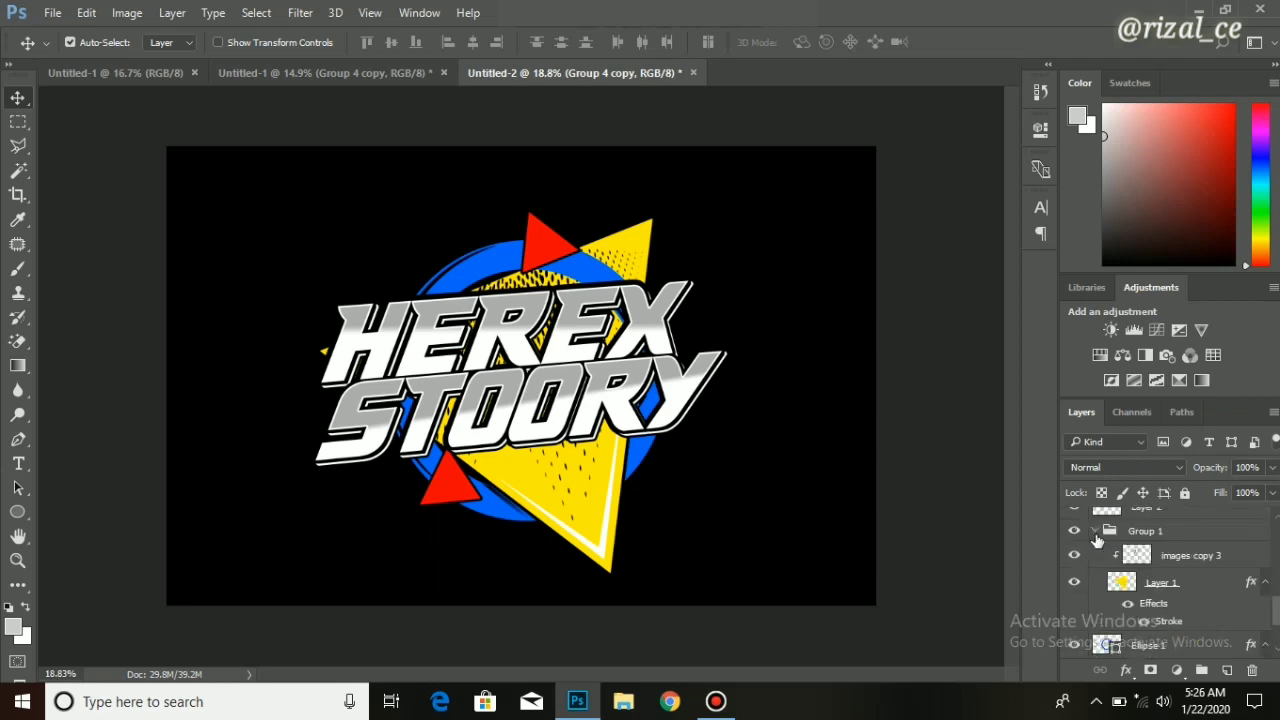
click(1078, 555)
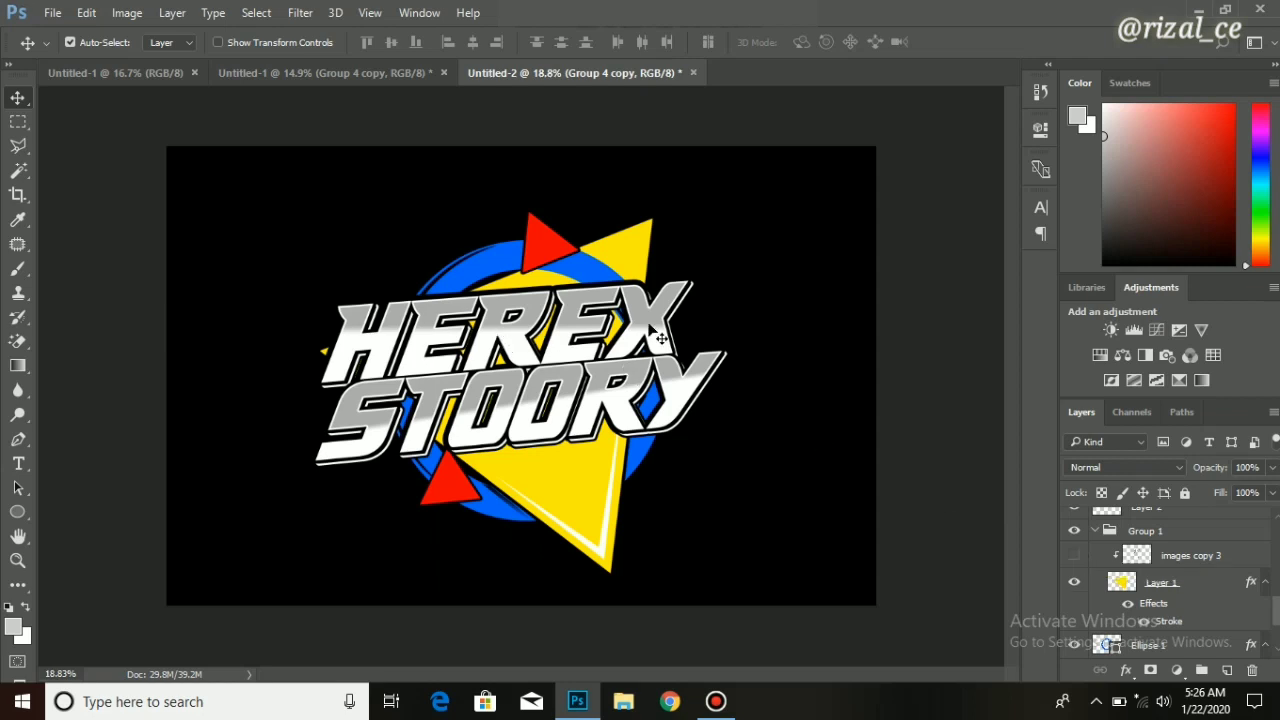
Scale the HEREX STOORY lettering to about 96% width and 91% height and rotate it about -2.14°.
key(ctrl+t)
drag(722, 467, 669, 413)
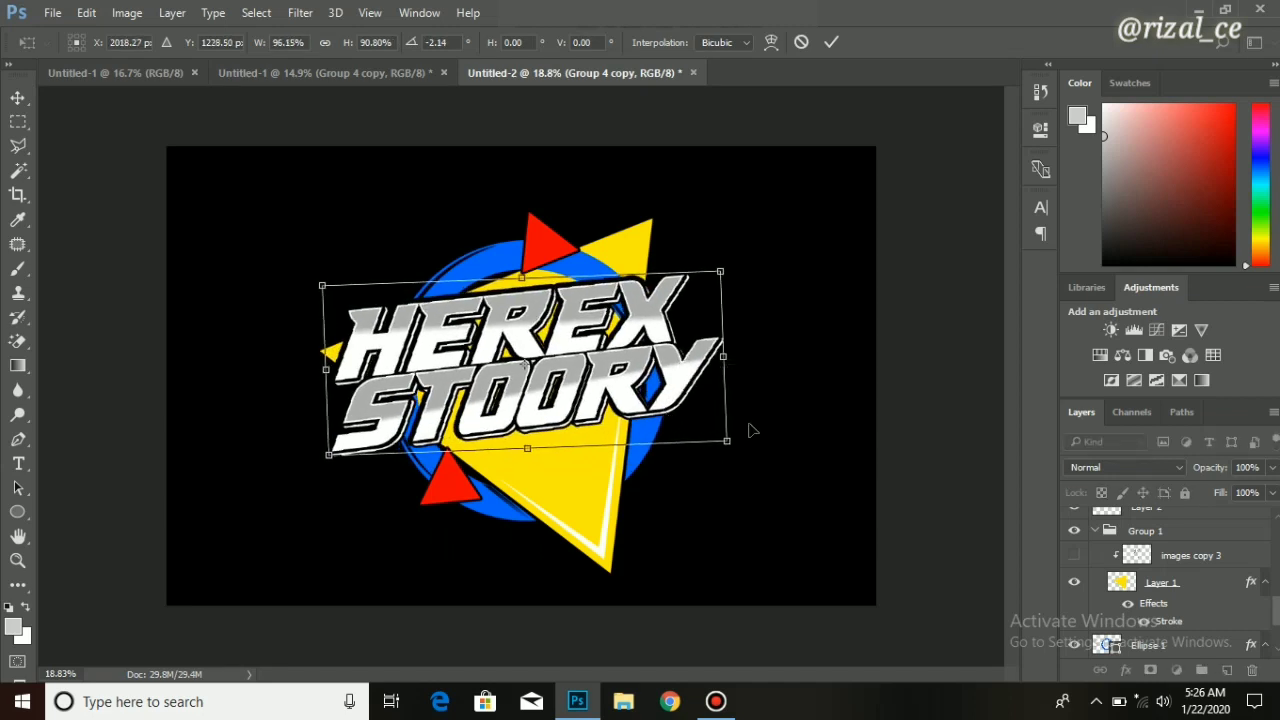
key(Return)
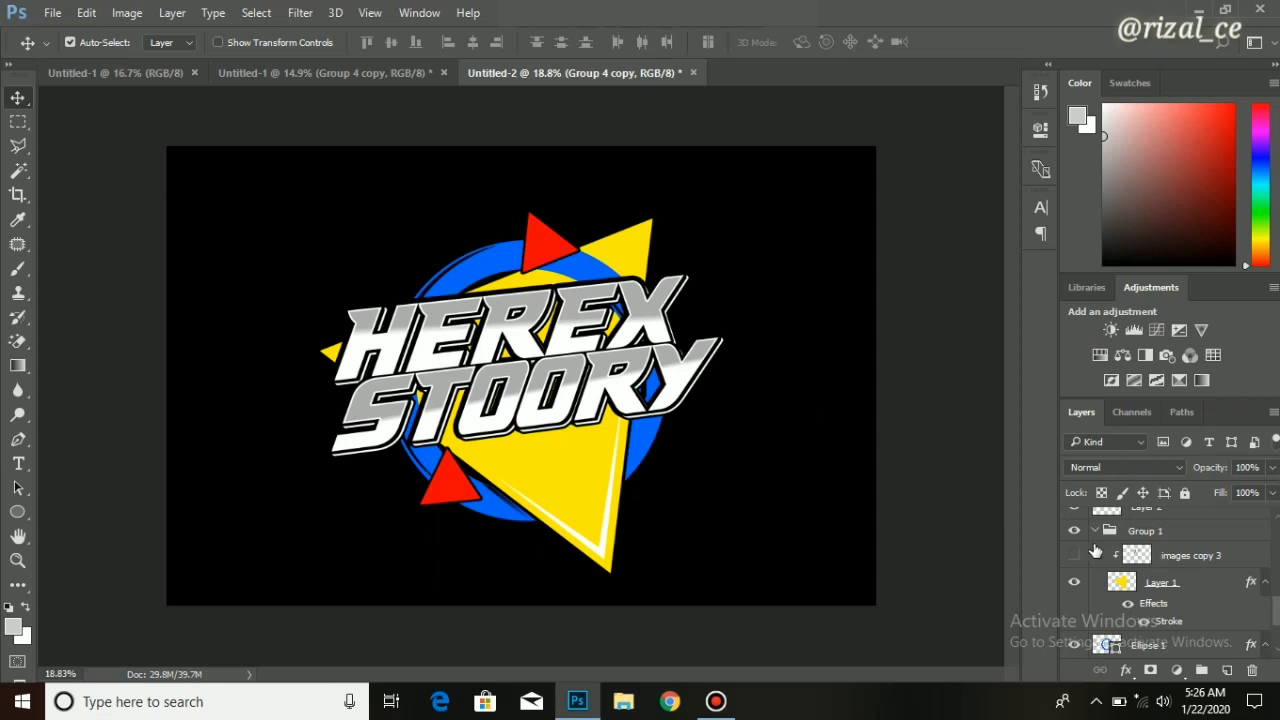
Select all emblem layers from the ring and yellow triangle up to the red triangles and merge duplicates of them into one layer.
click(1122, 582)
drag(1174, 623, 1130, 580)
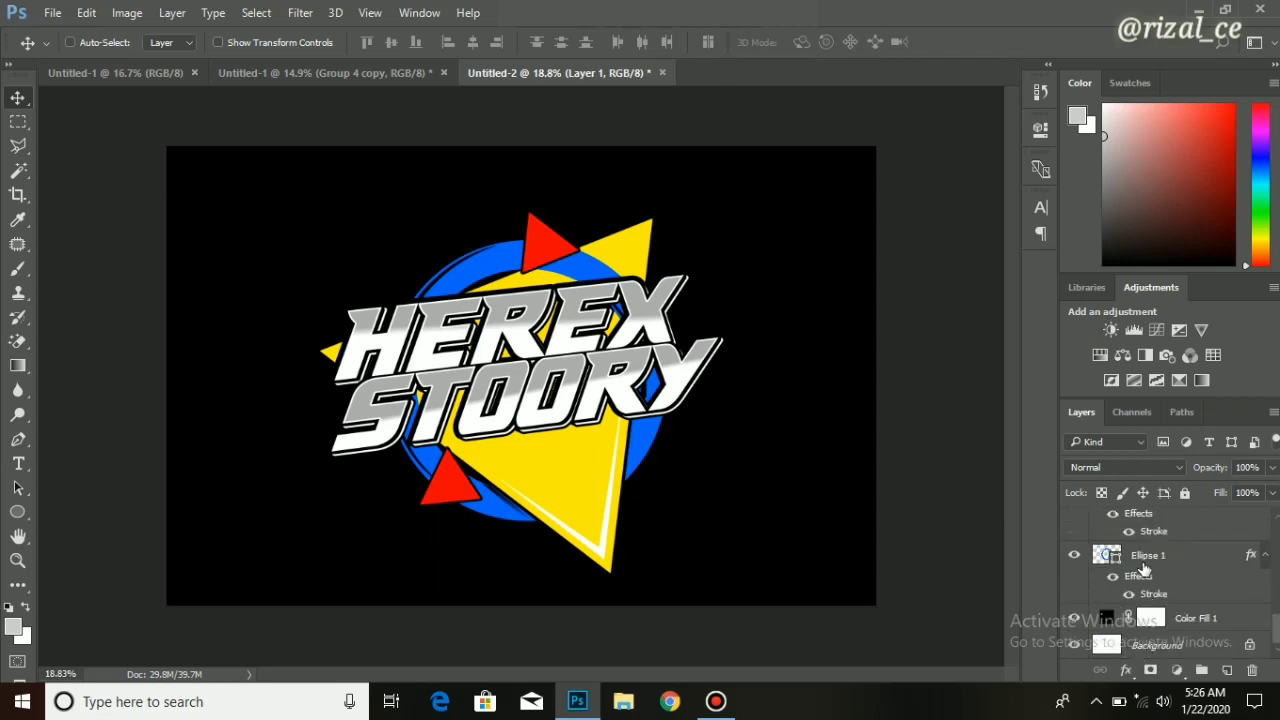
ctrl+click(1160, 509)
scroll(1168, 525, up, 2)
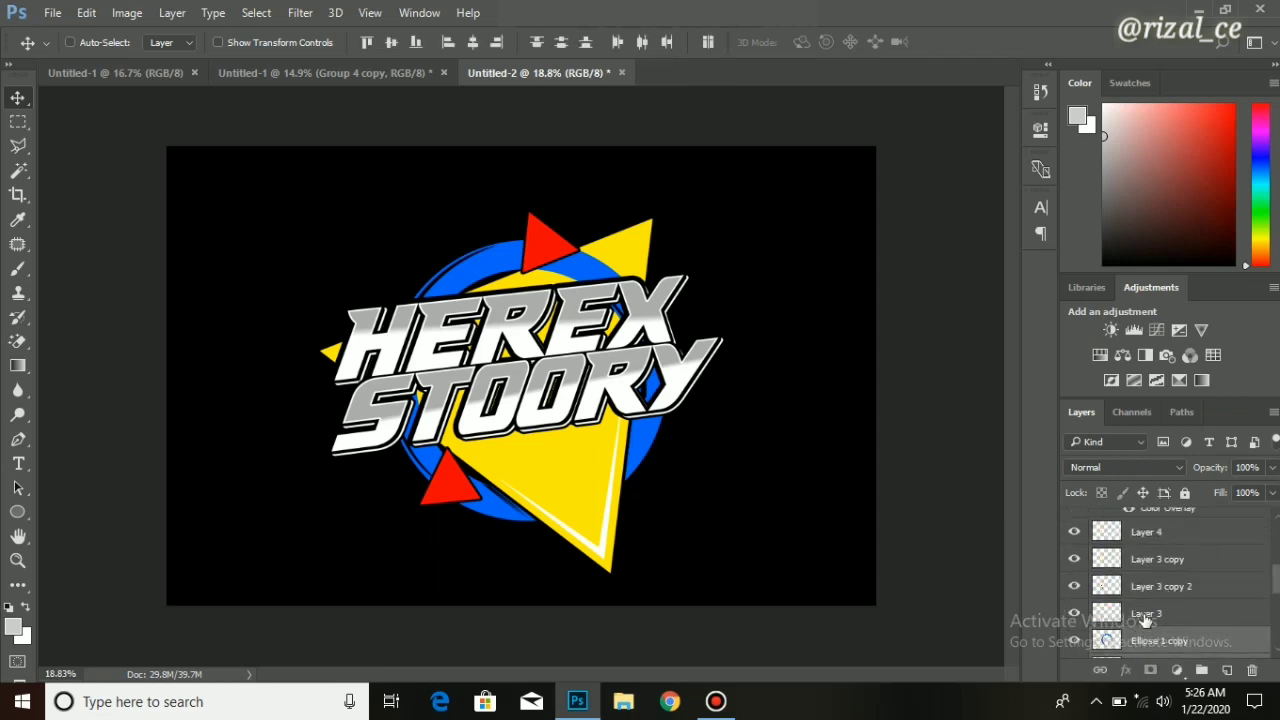
scroll(1170, 545, up, 3)
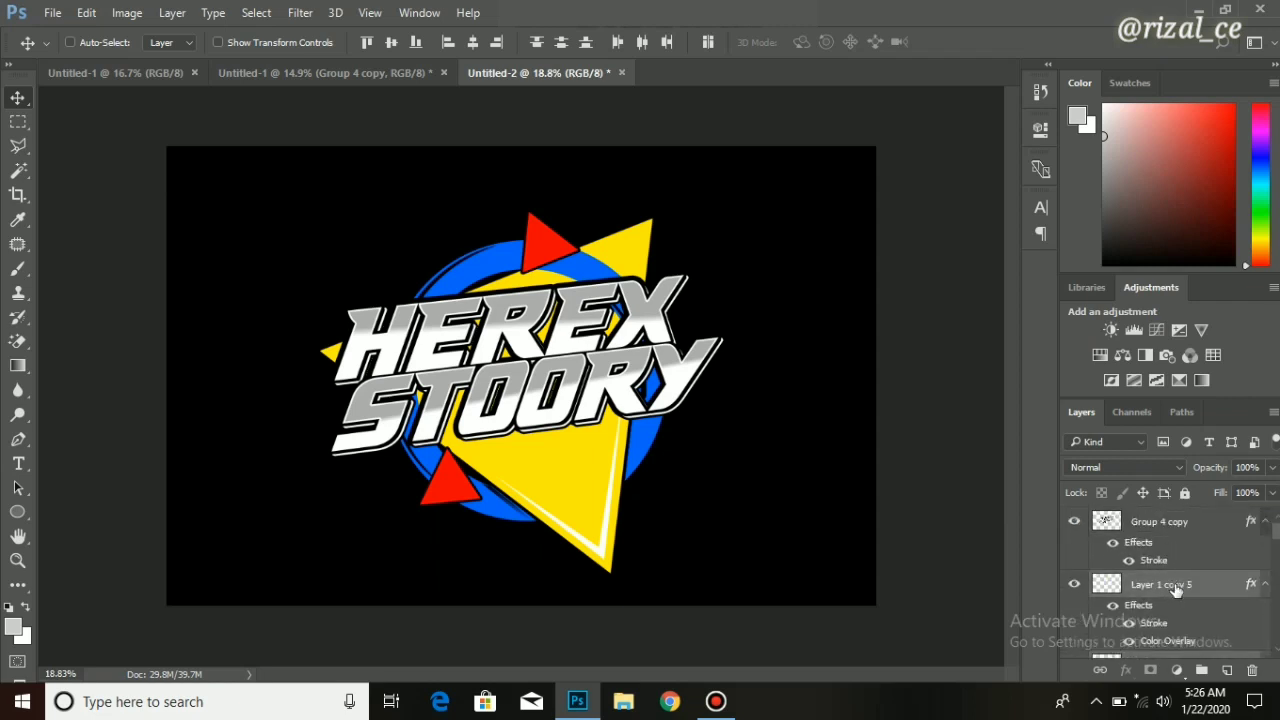
right_click(1177, 590)
click(965, 537)
Hide the original separate emblem layers beneath the merged copy.
scroll(1073, 613, down, 5)
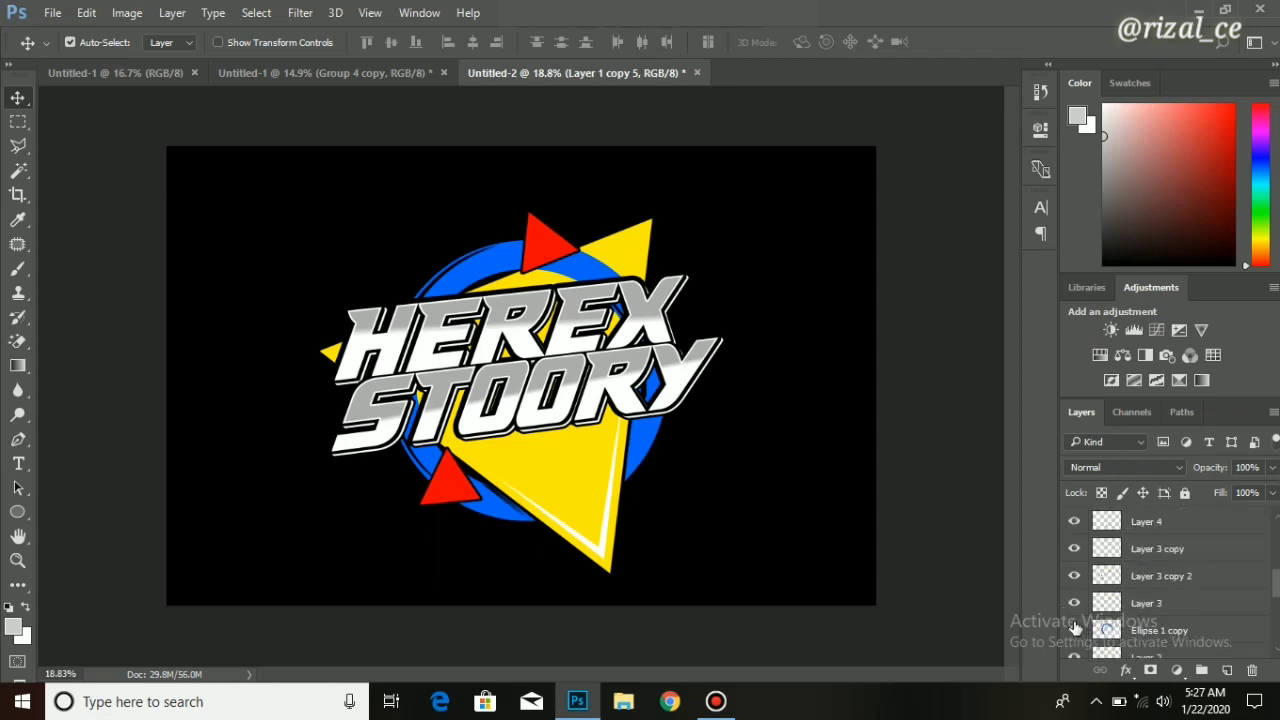
scroll(1073, 620, down, 4)
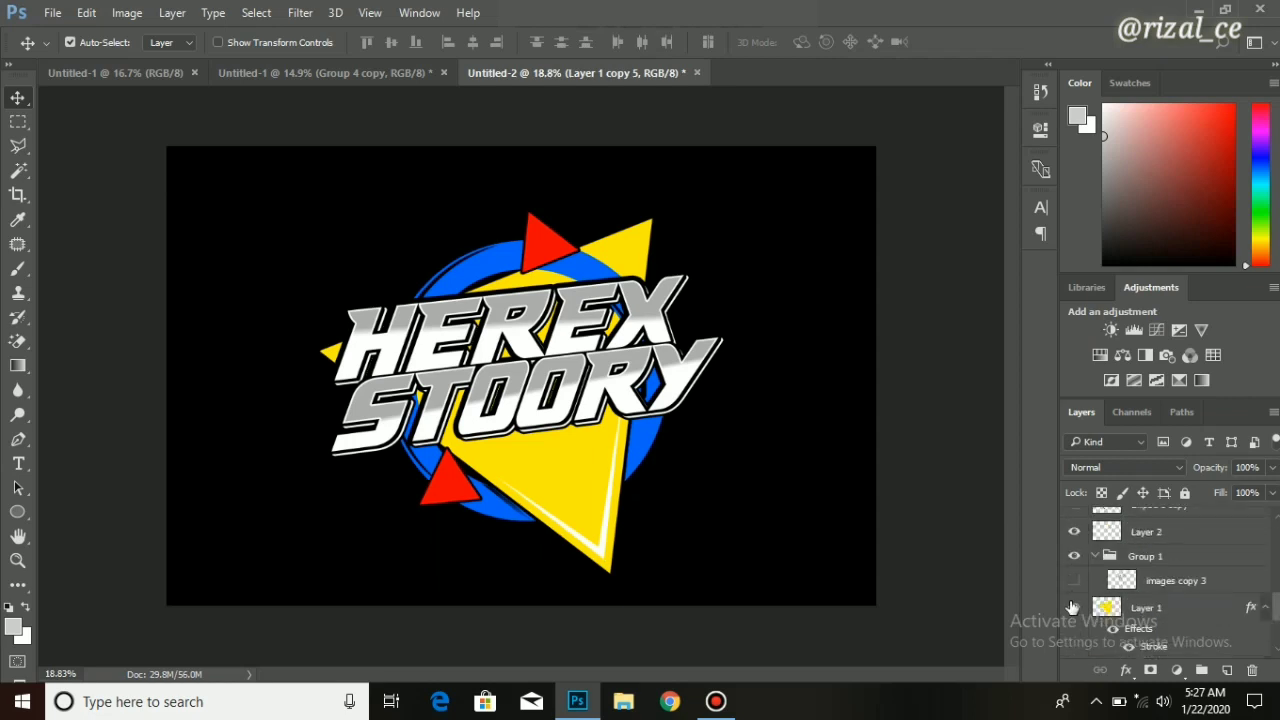
scroll(1074, 532, up, 8)
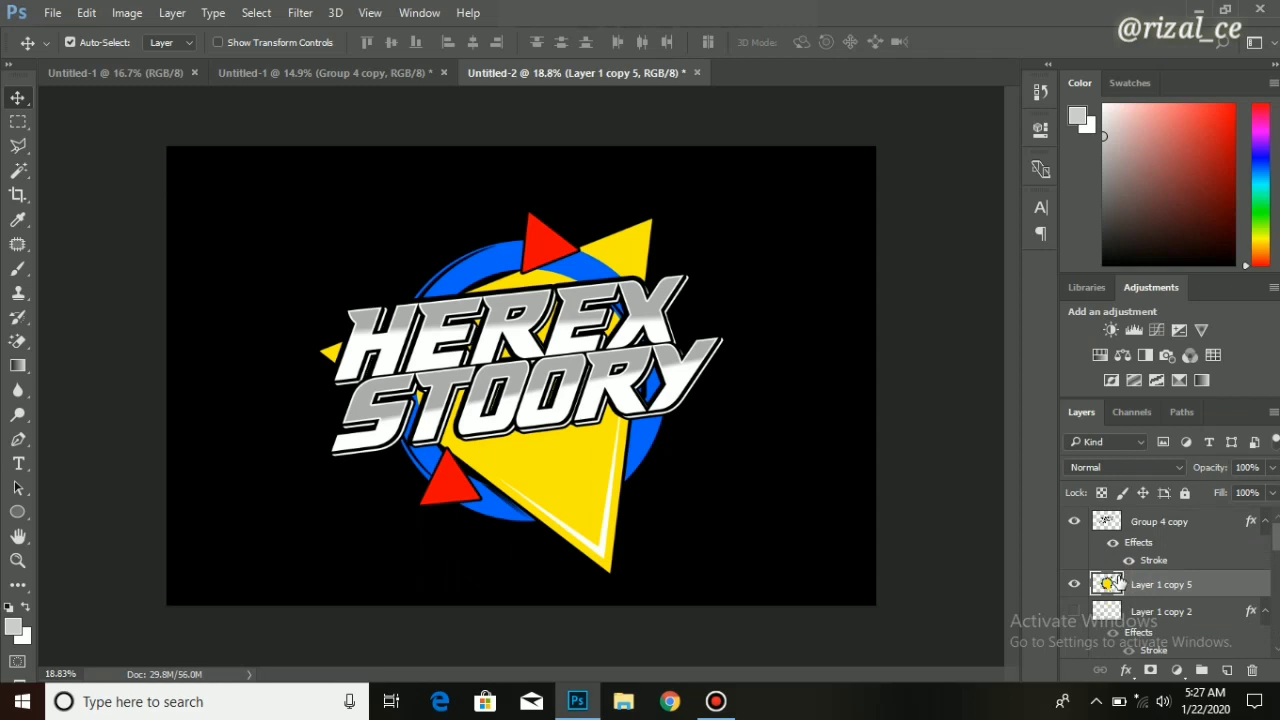
Add a 13 px black outside Stroke to the merged emblem layer, Layer 1 copy 5.
click(1126, 670)
click(1106, 500)
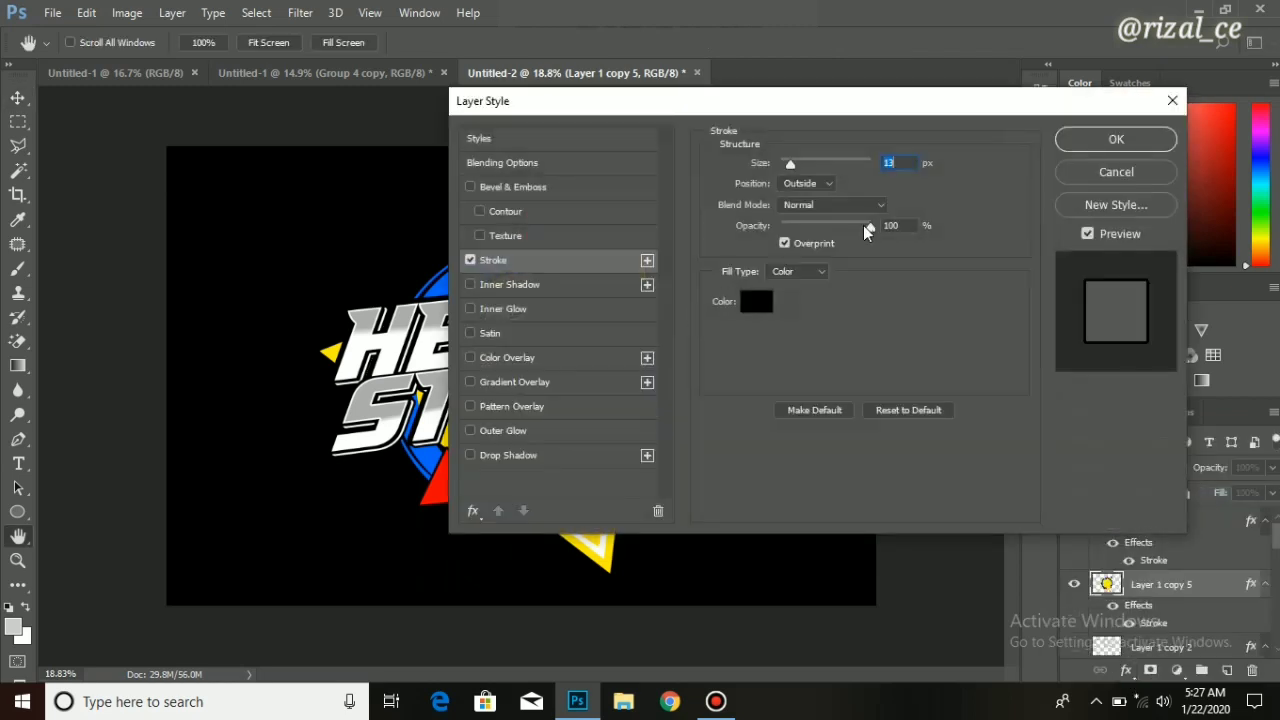
key(Return)
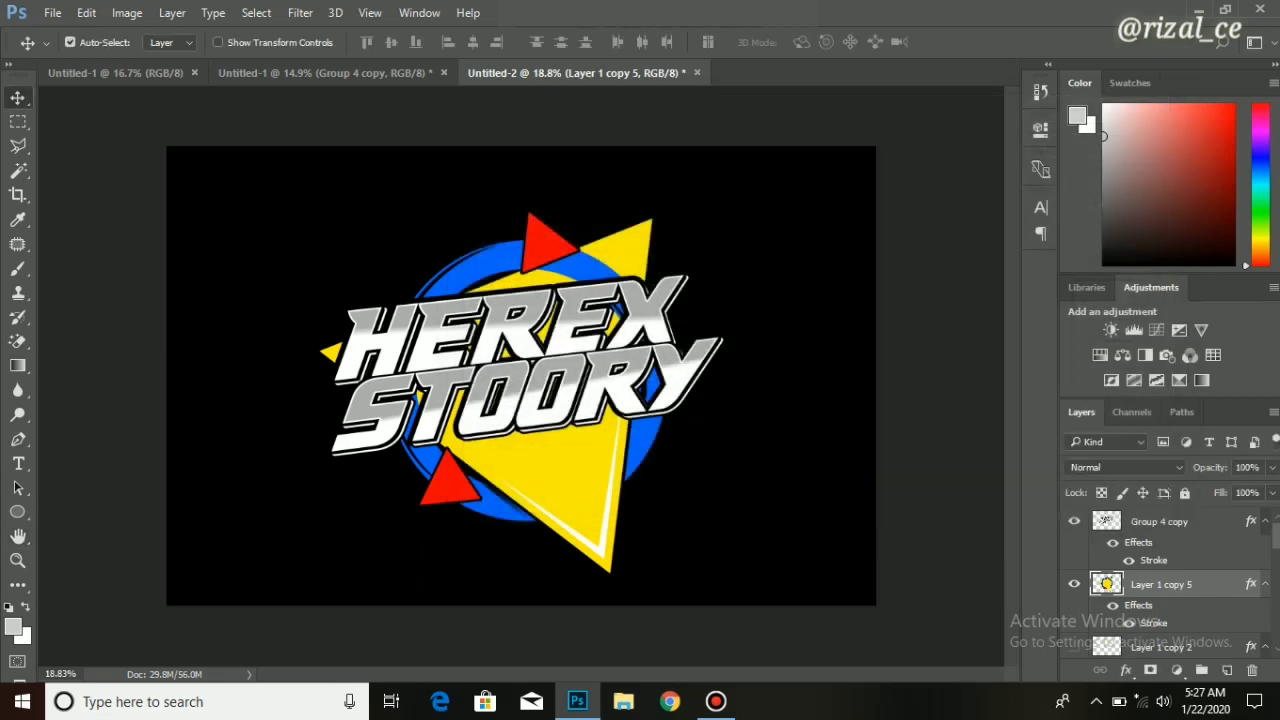
Select the stroked lettering and merged emblem layers together and duplicate both, undoing a trial merge of the originals.
ctrl+click(1157, 530)
key(j)
right_click(1157, 532)
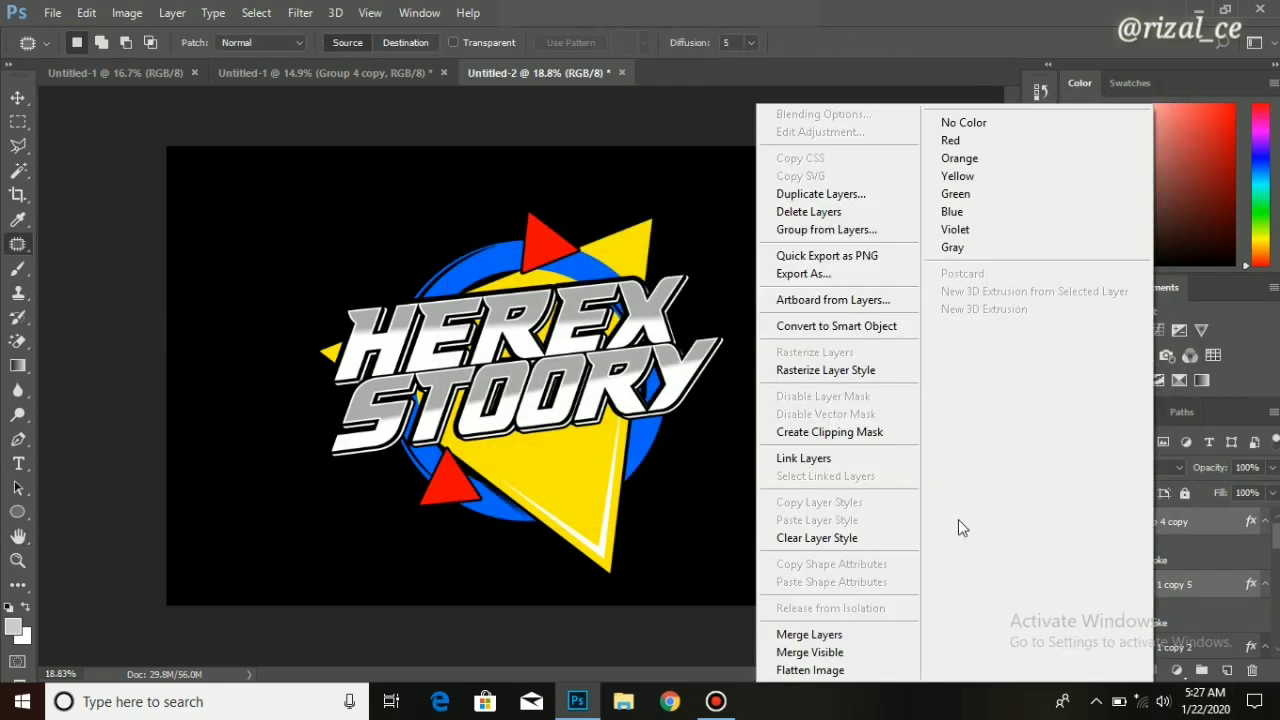
click(810, 631)
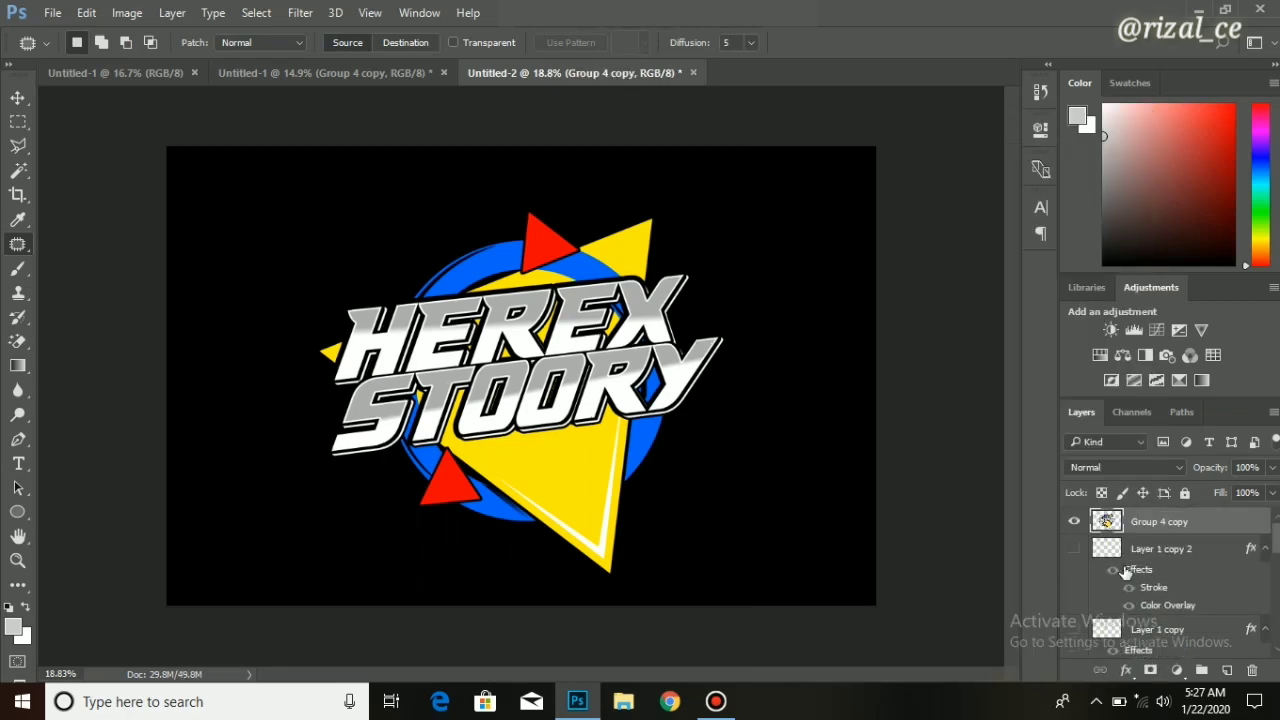
key(ctrl+z)
key(ctrl+j)
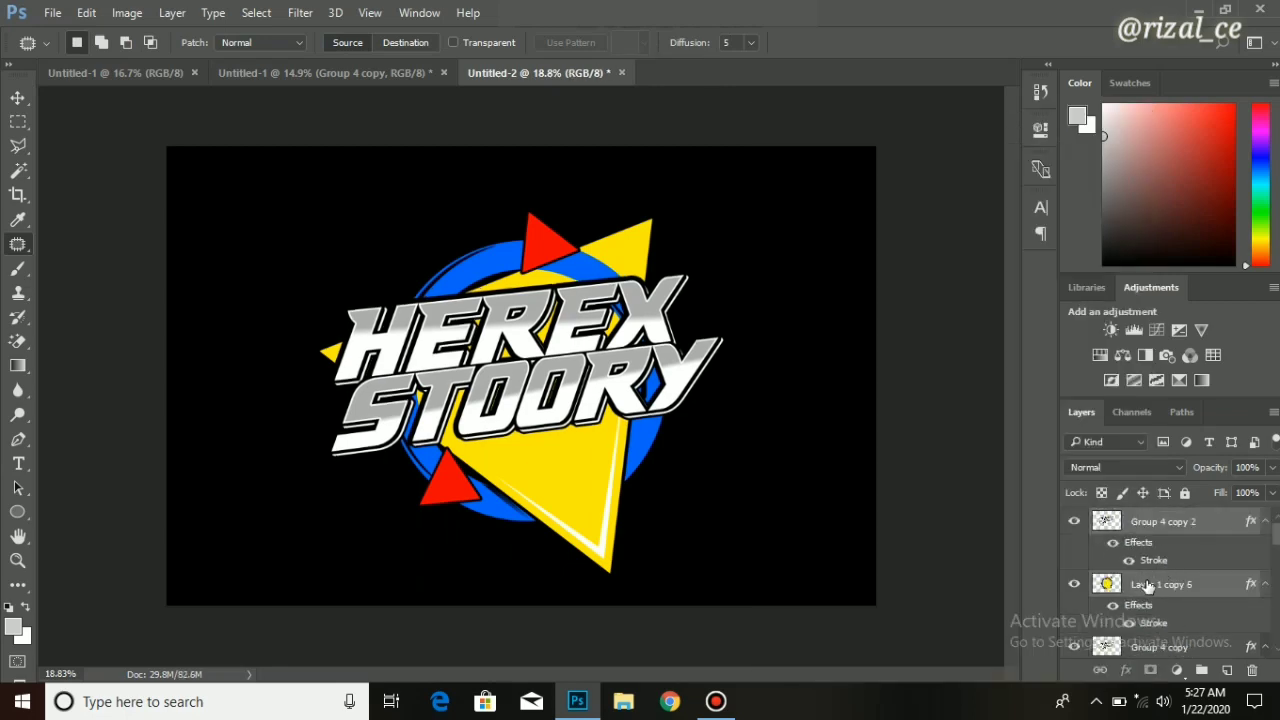
Merge the duplicated lettering and emblem layers into one layer and hide the separate originals beneath it.
right_click(1147, 588)
click(1072, 606)
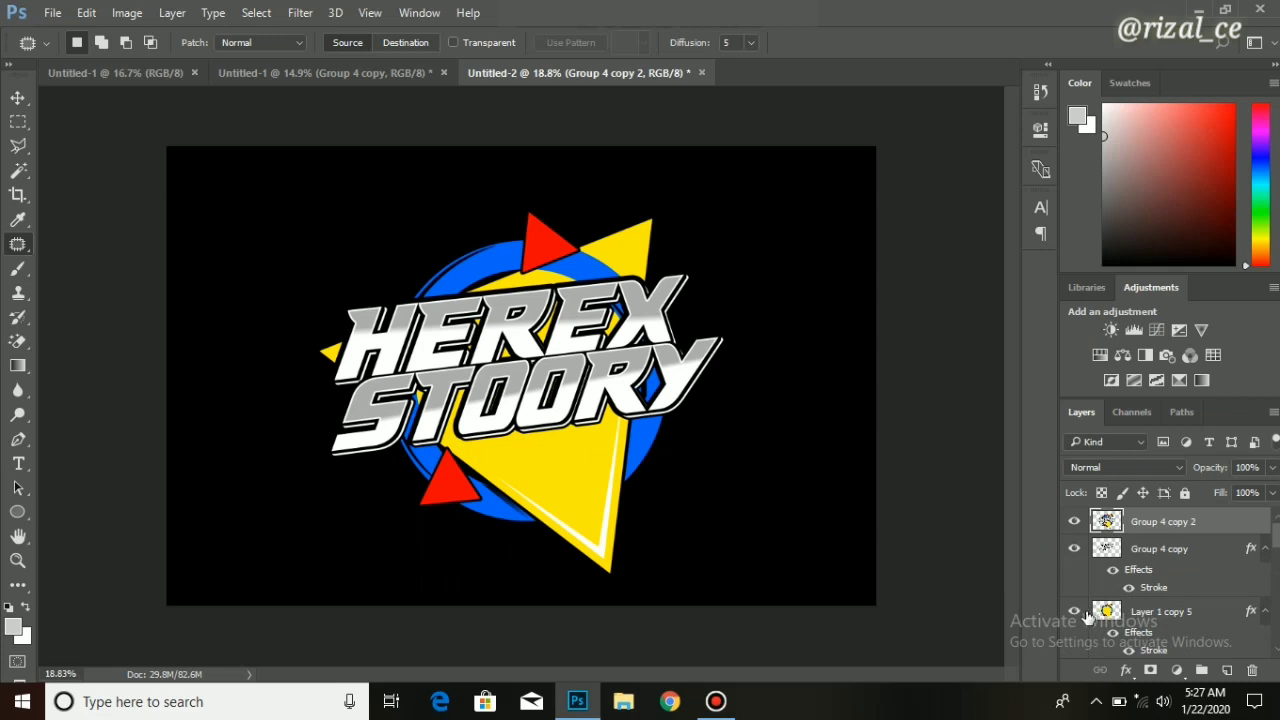
click(1074, 548)
Add a 14 px white outside Stroke to the merged logo layer, Group 4 copy 2.
click(1126, 670)
key(Escape)
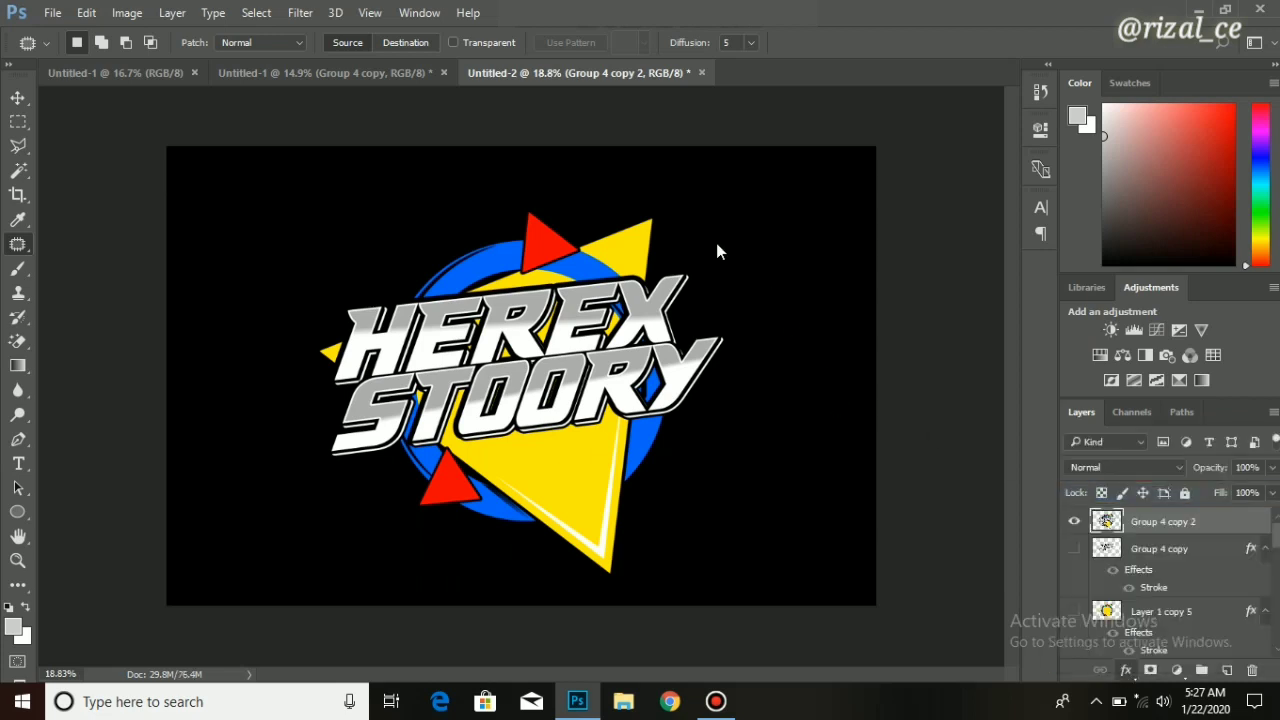
key(h)
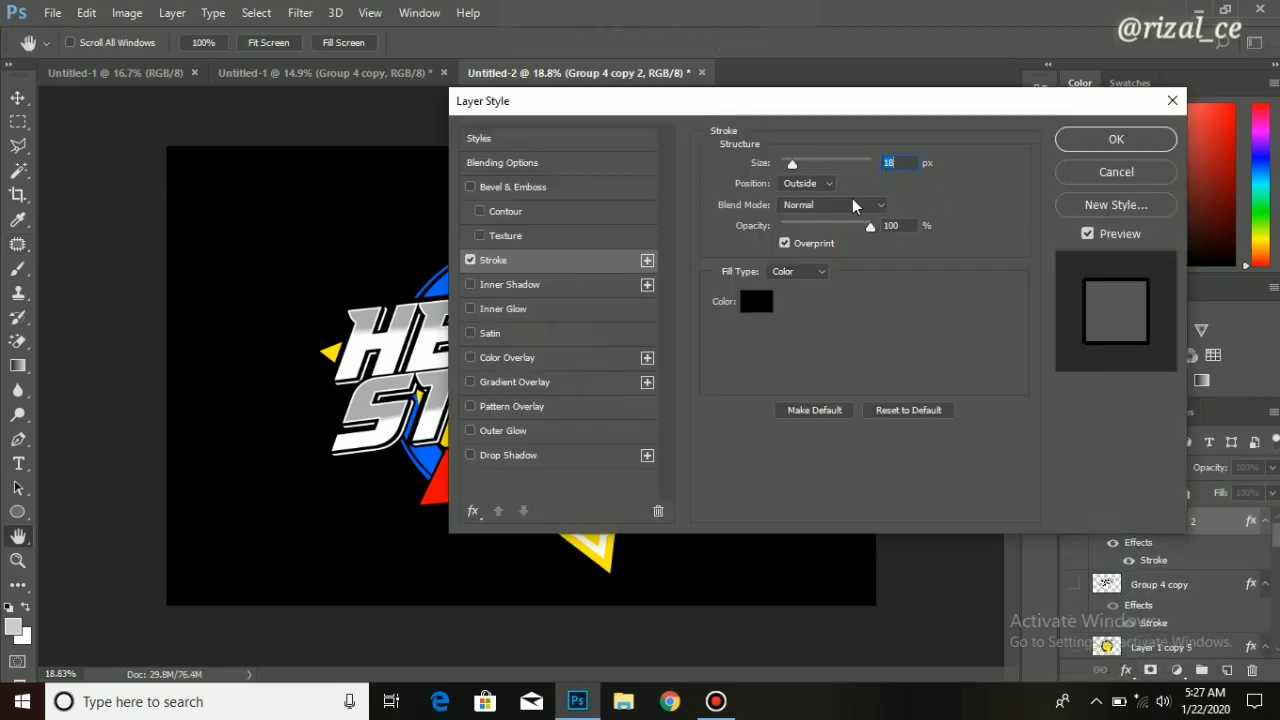
click(756, 301)
click(722, 205)
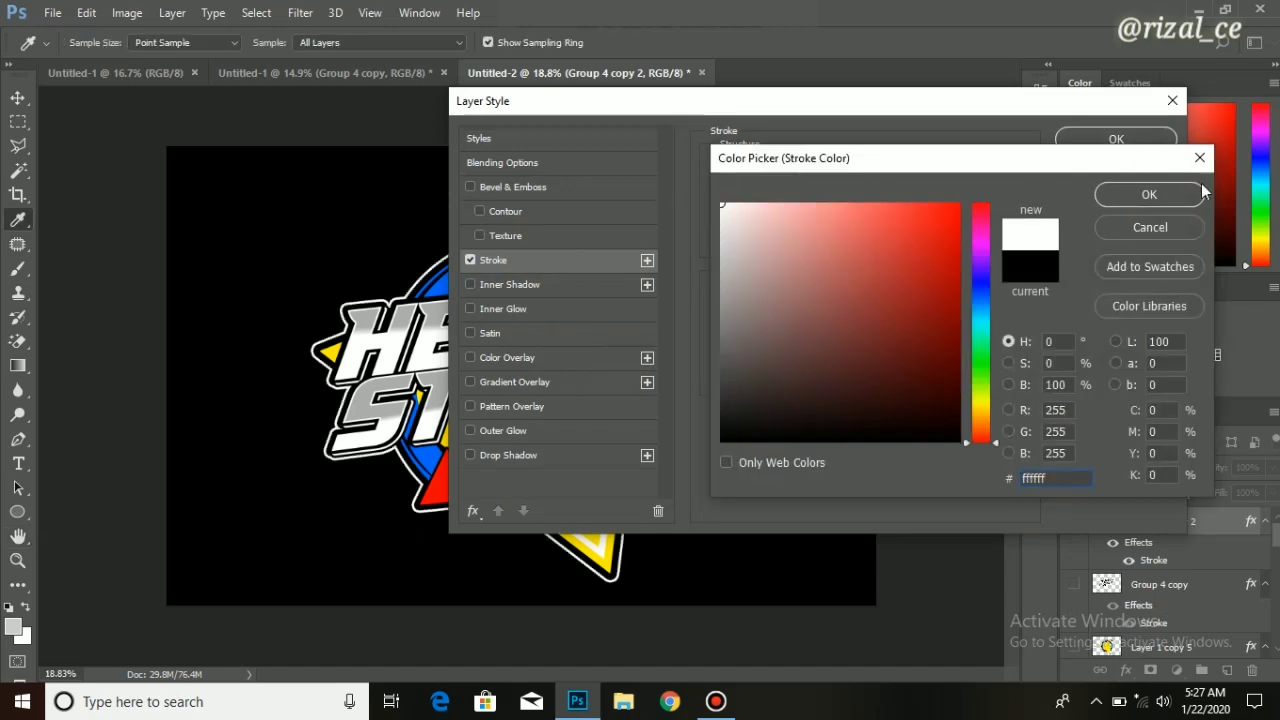
click(1199, 194)
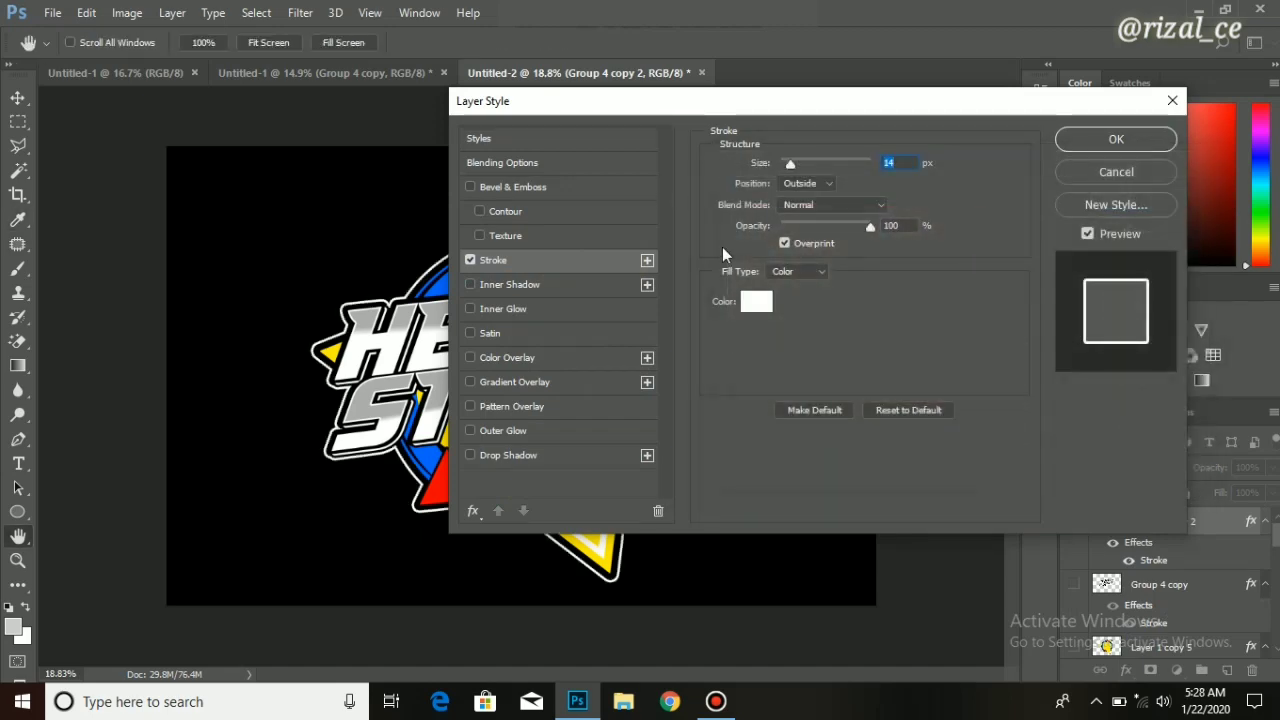
key(Return)
scroll(437, 408, down, 1)
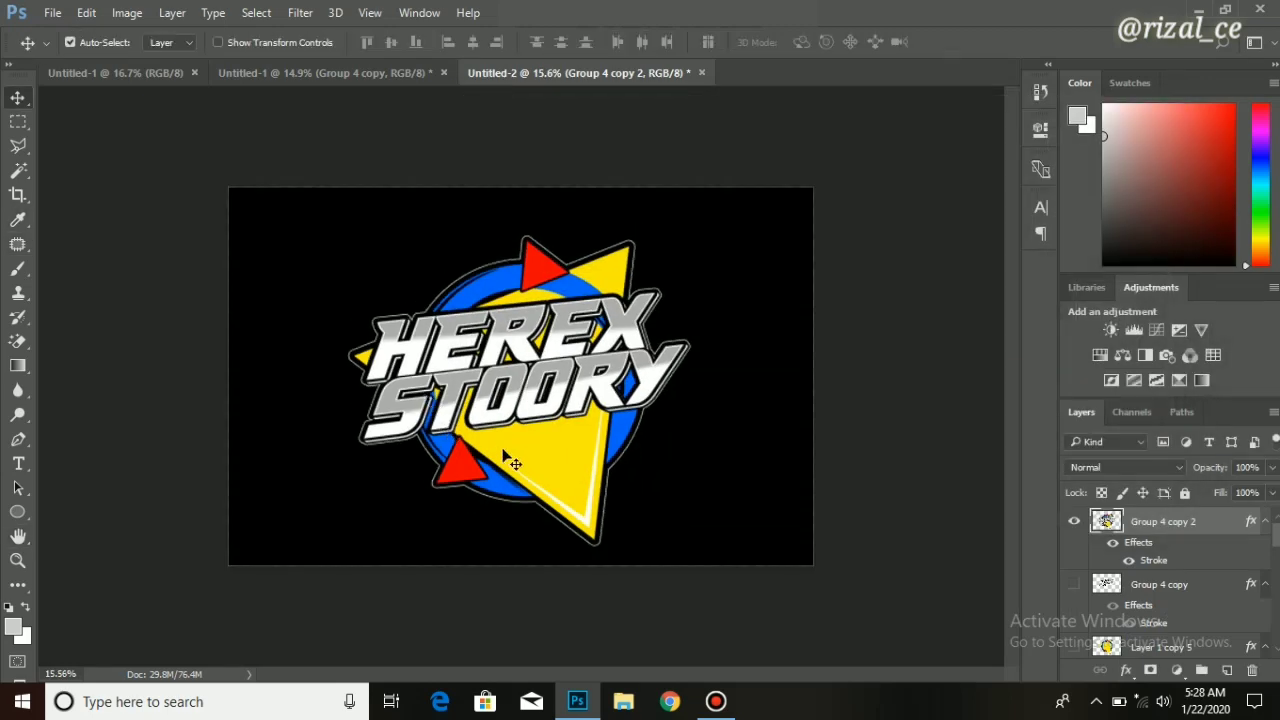
scroll(505, 455, up, 2)
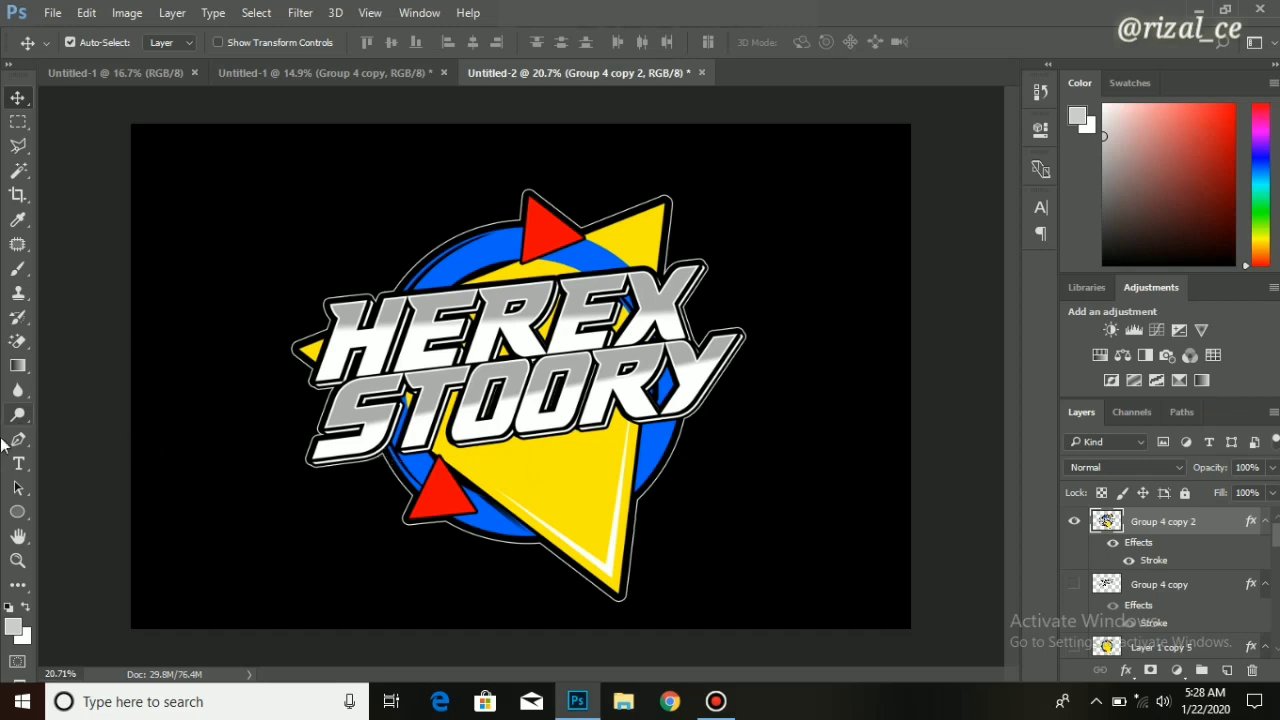
Duplicate the hidden yellow triangle layer, Layer 1, and show the copy at the top of the layer stack.
scroll(1169, 539, down, 6)
click(1166, 522)
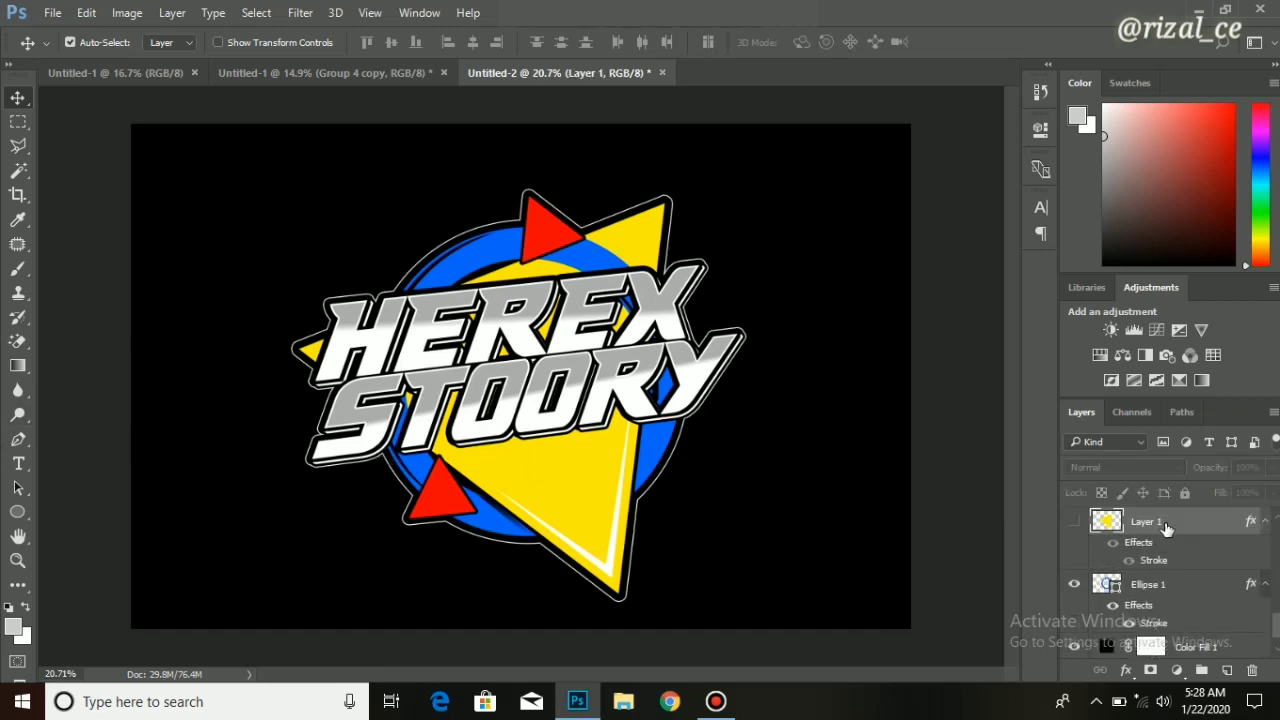
key(ctrl+j)
drag(1155, 527, 1120, 515)
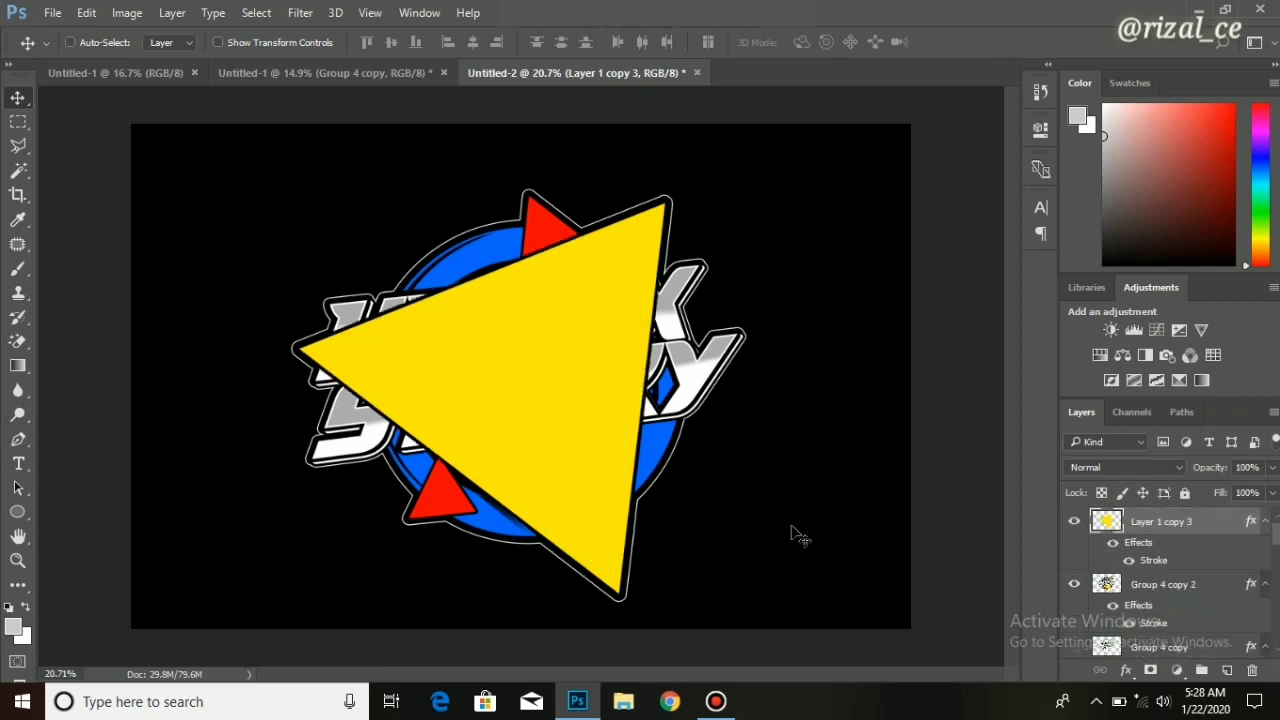
Scale the triangle copy down to about 35% width and skew it to fit inside the large yellow triangle below the lettering.
key(ctrl+t)
drag(659, 596, 588, 530)
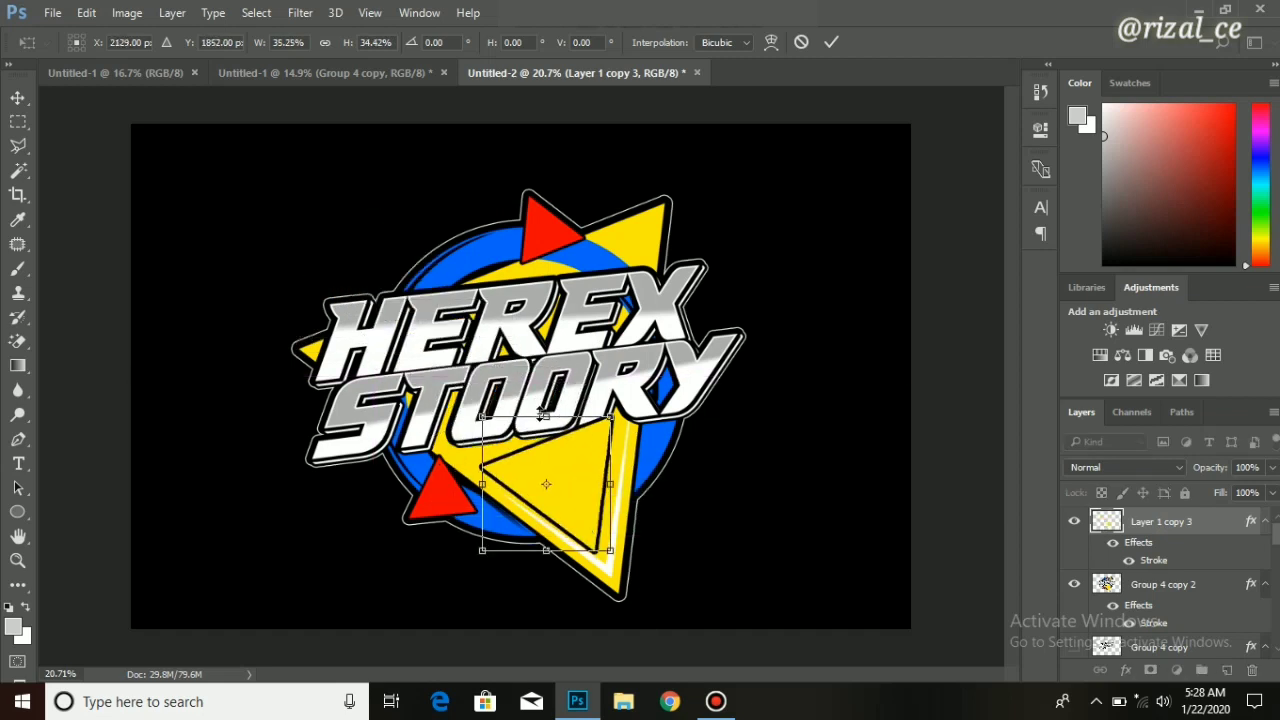
drag(546, 417, 546, 441)
drag(594, 515, 628, 538)
scroll(590, 480, up, 2)
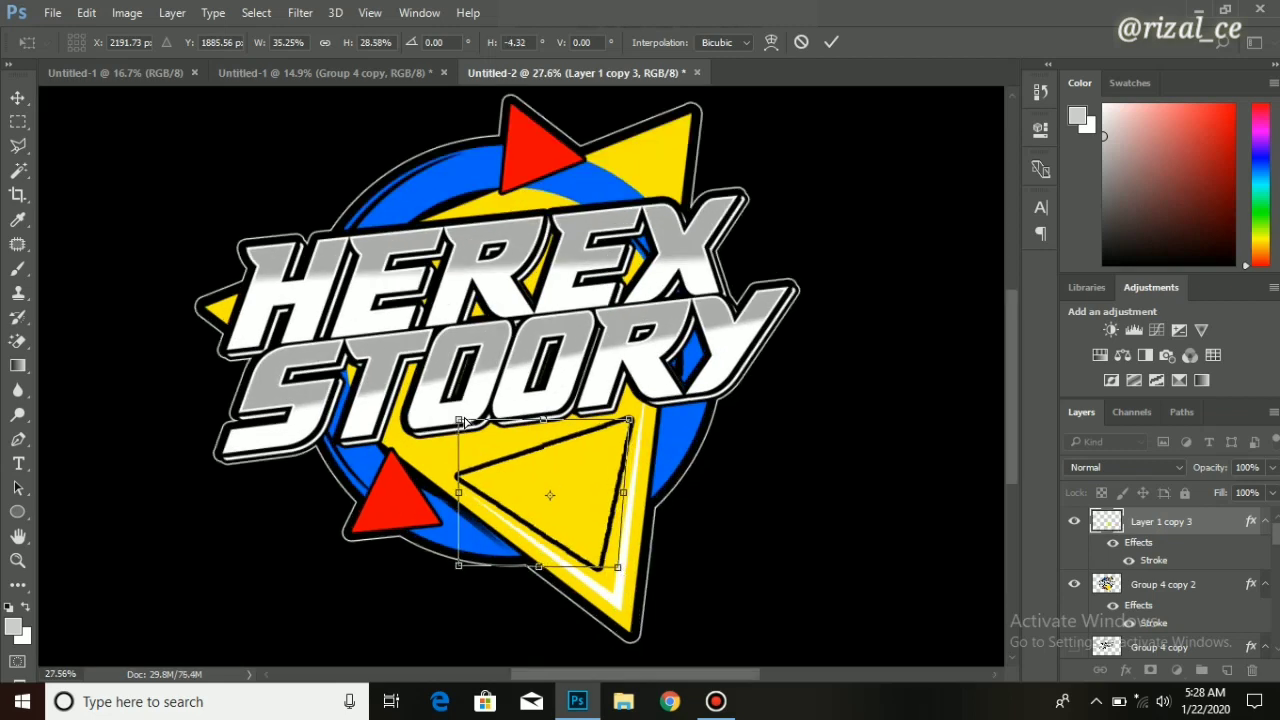
drag(460, 421, 436, 383)
key(Return)
scroll(520, 462, down, 1)
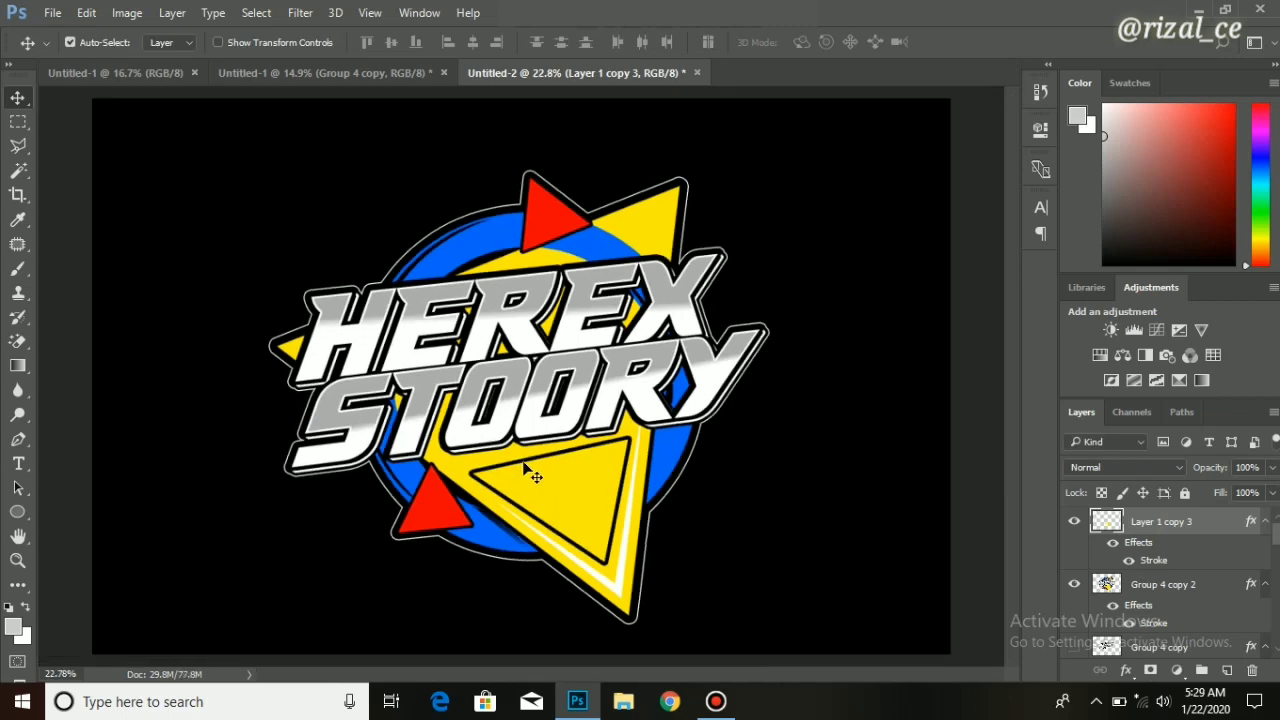
Duplicate the small triangle, scale the copy to about 82% by 81%, and center it inside the first one.
scroll(535, 477, up, 1)
key(ctrl+j)
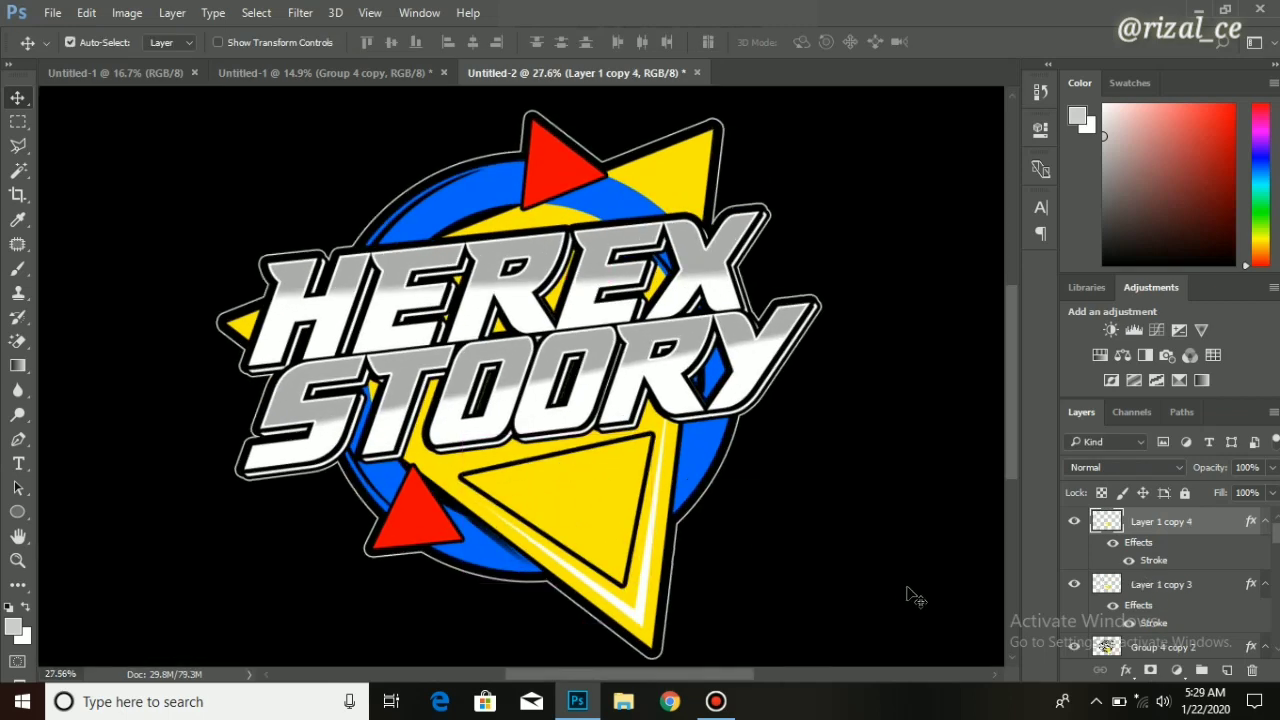
key(ctrl+t)
drag(652, 588, 622, 558)
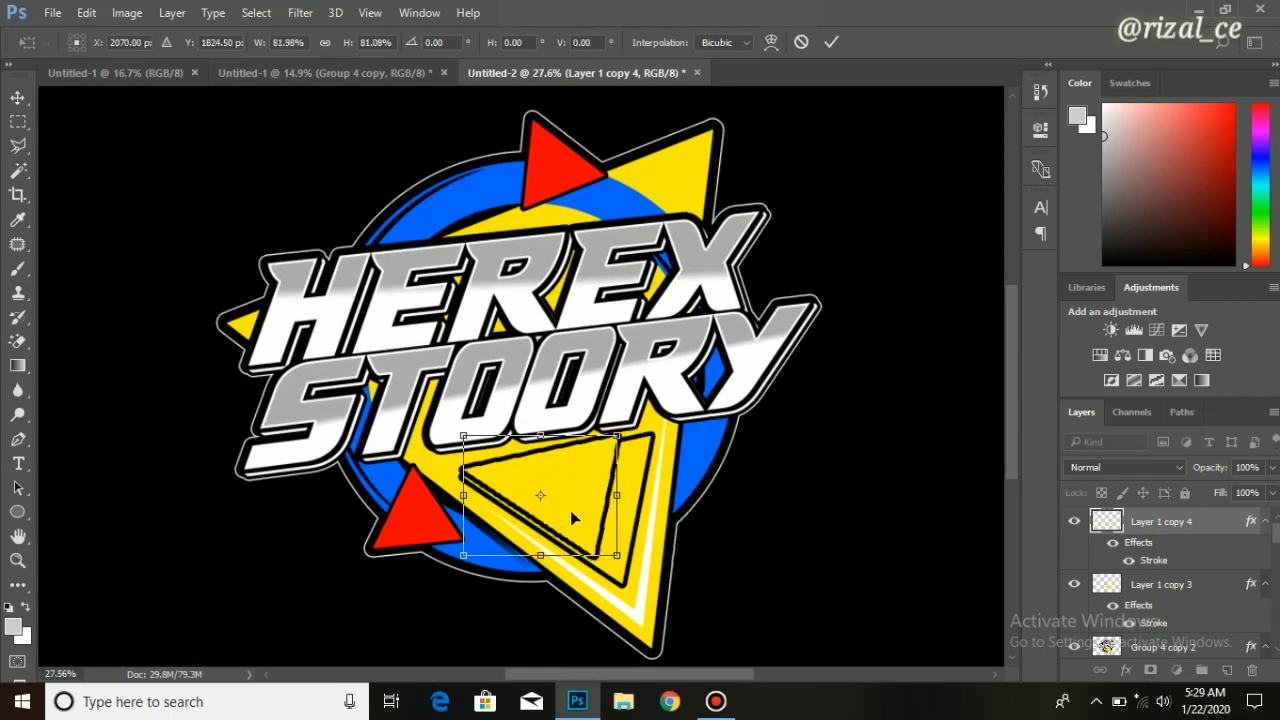
drag(571, 514, 612, 502)
key(Return)
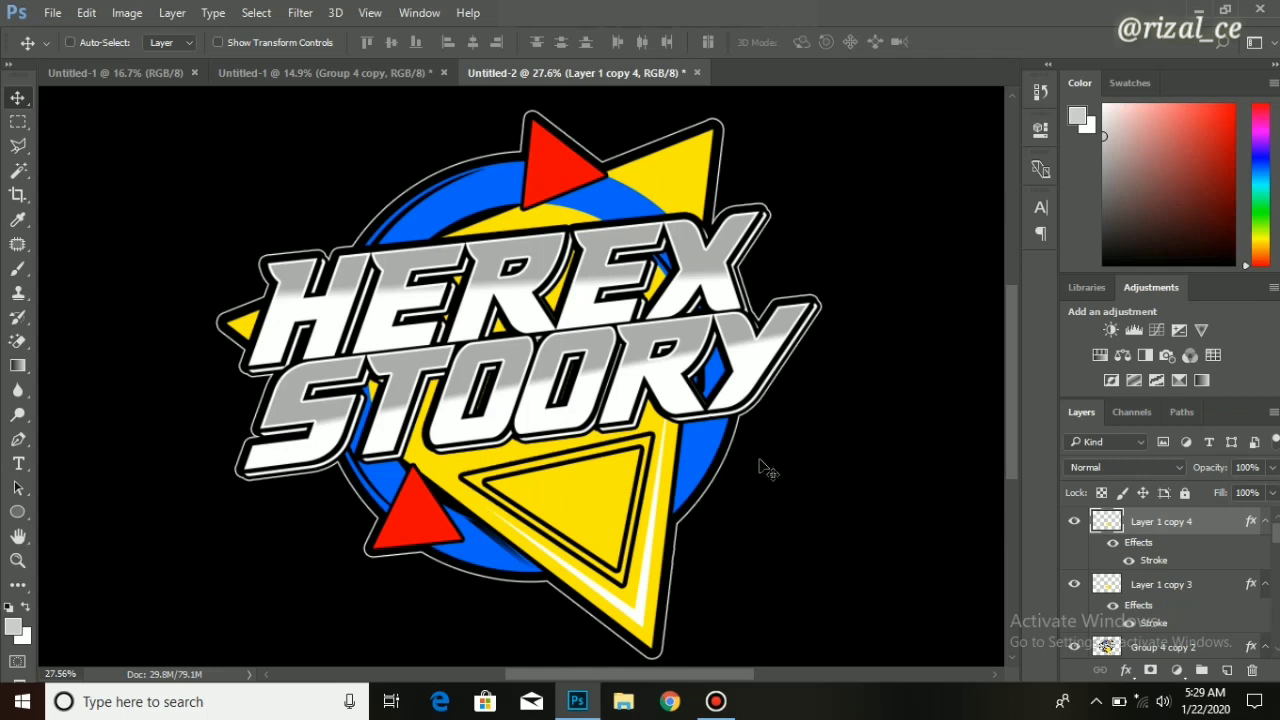
Nest a third triangle by duplicating the inner one, scaling it to about 81% by 78%, and adjusting its position.
key(ctrl+j)
key(ctrl+t)
drag(645, 565, 622, 549)
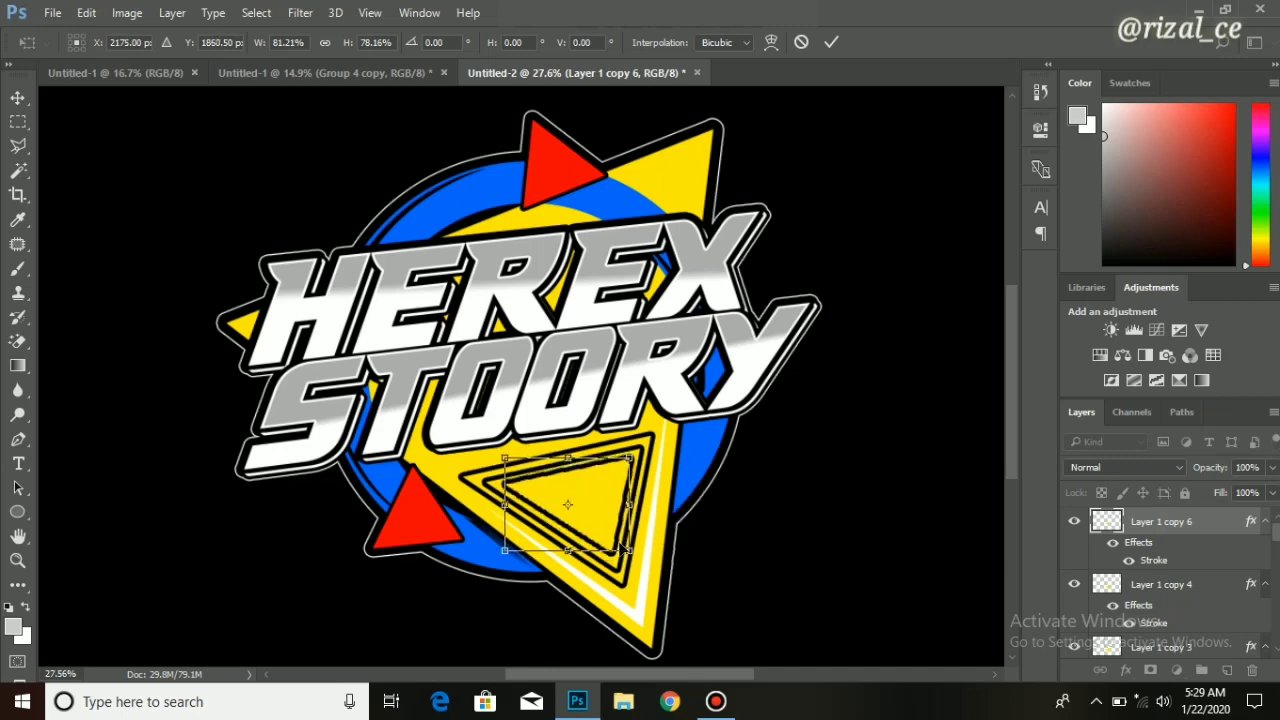
key(Return)
scroll(571, 494, up, 1)
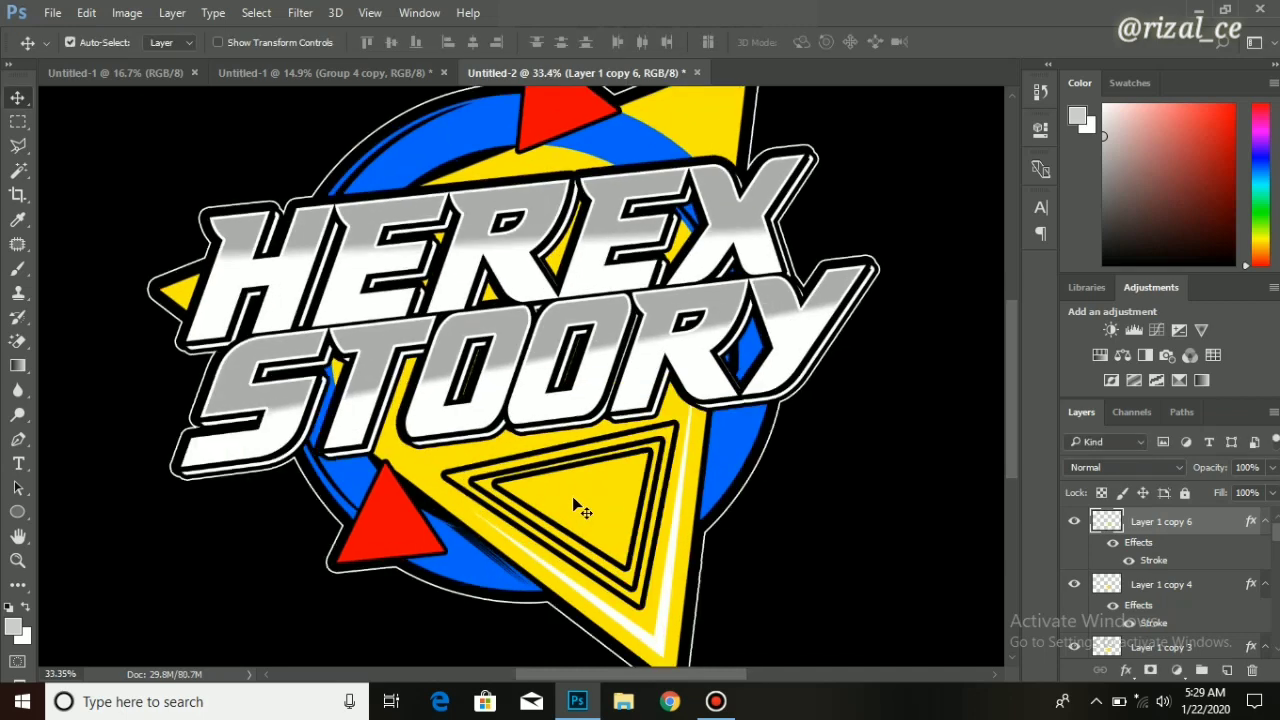
drag(573, 497, 571, 497)
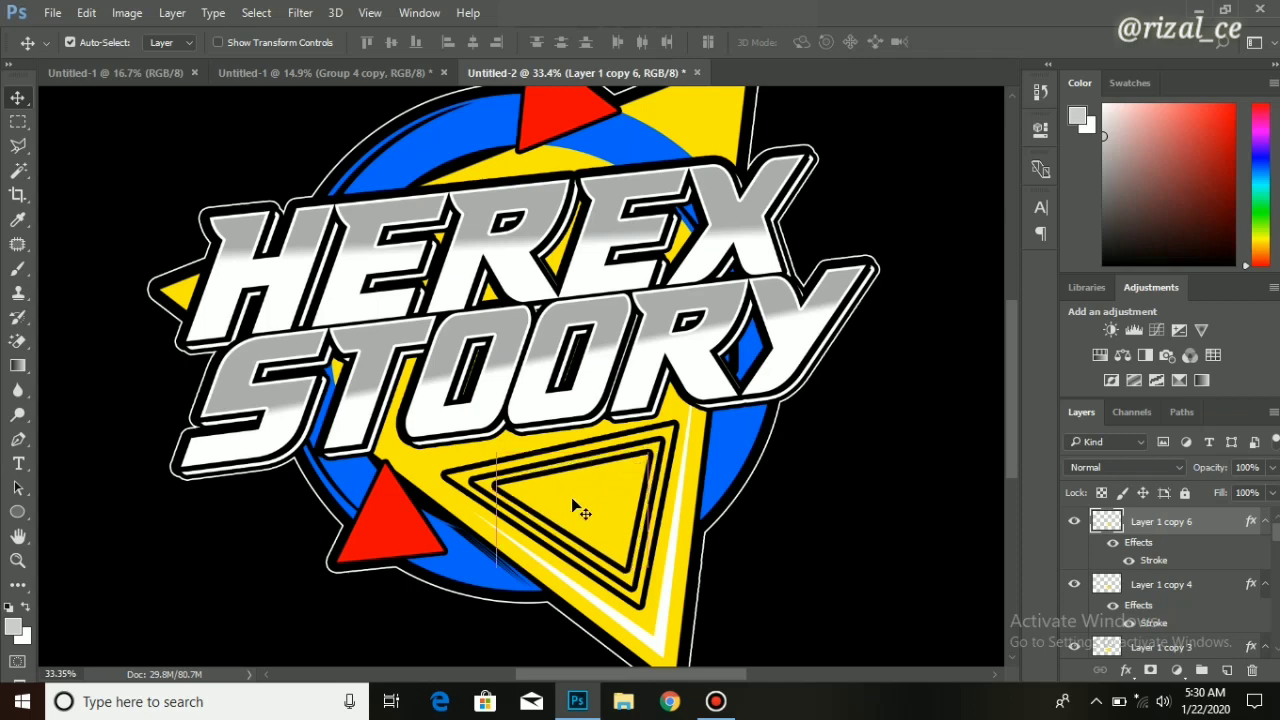
scroll(475, 555, down, 2)
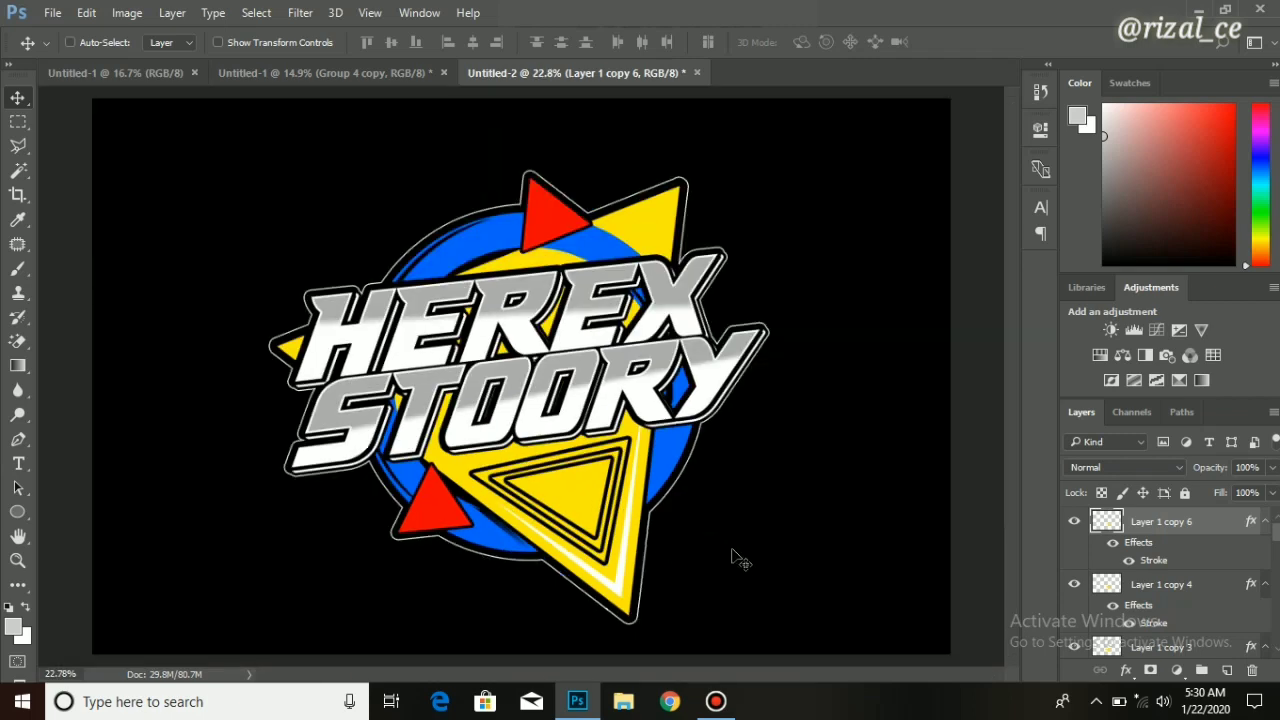
Duplicate the innermost triangle again and scale it down to form a fourth nested triangle.
key(ctrl+t)
drag(628, 540, 598, 512)
key(Return)
key(ctrl+j)
key(ctrl+t)
key(Return)
Apply a bright red Color Overlay to the innermost nested triangle, Layer 1 copy 7.
click(1125, 670)
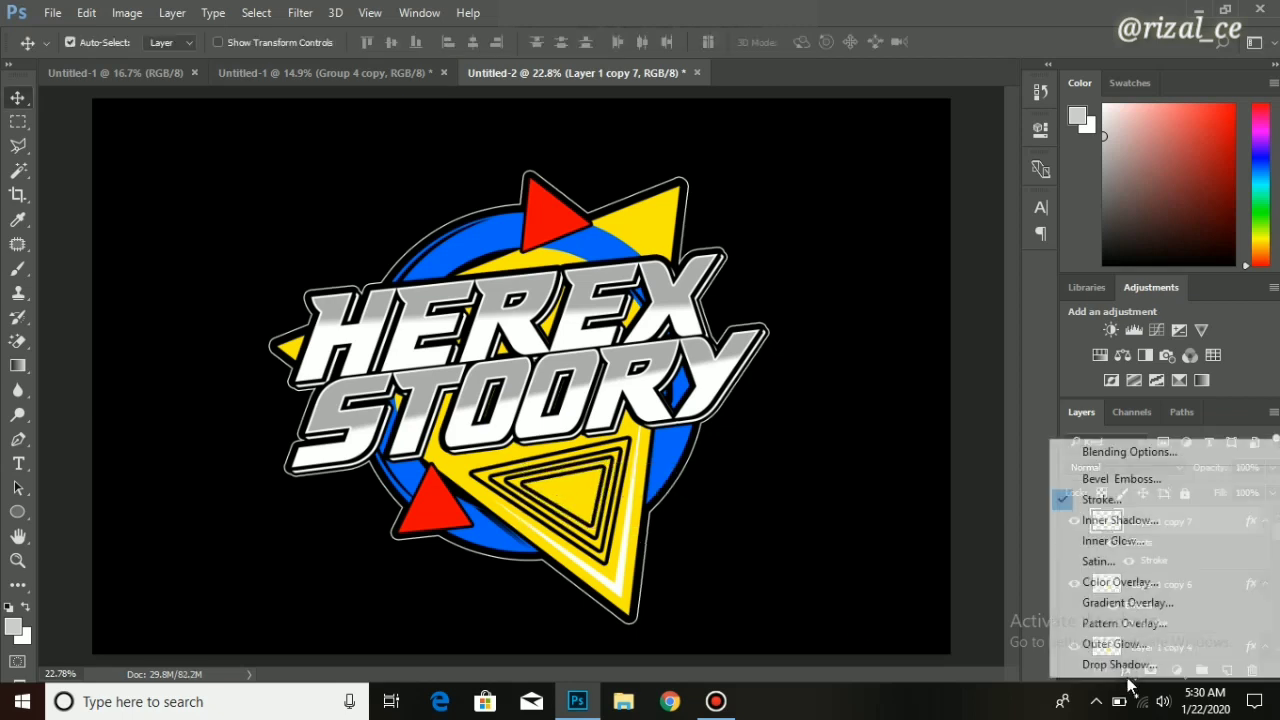
click(357, 290)
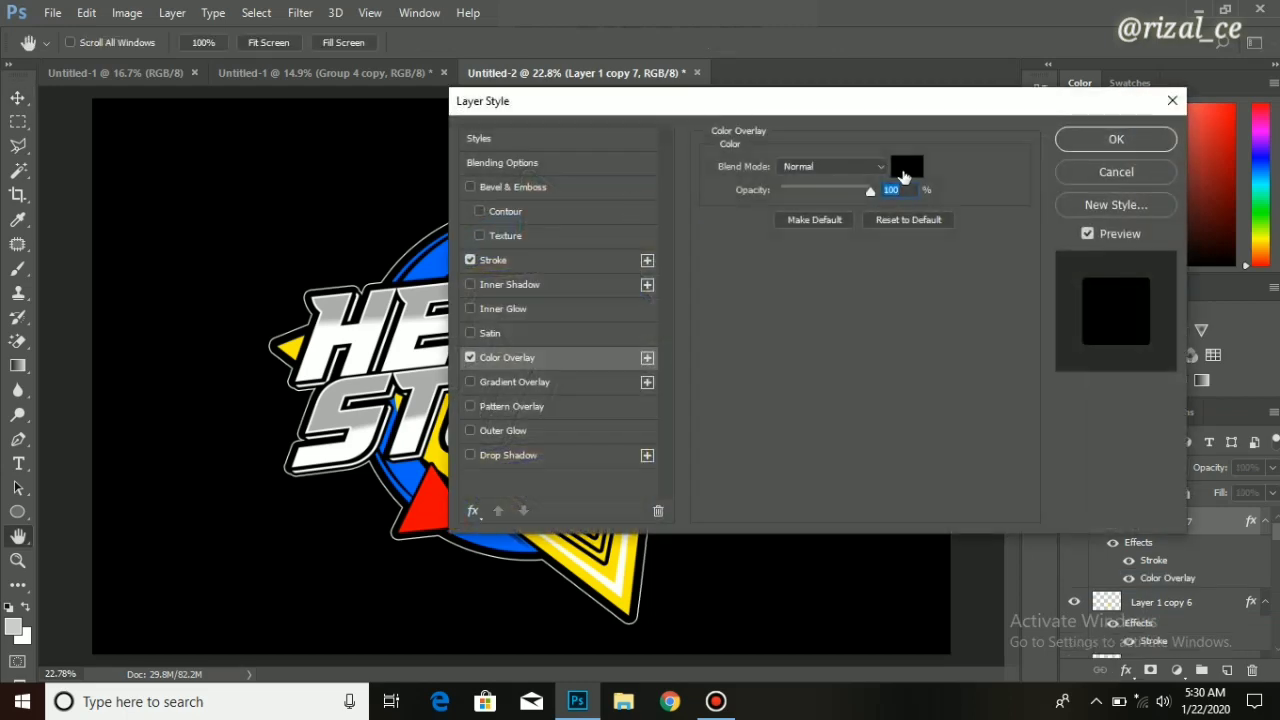
drag(755, 110, 942, 62)
click(1096, 113)
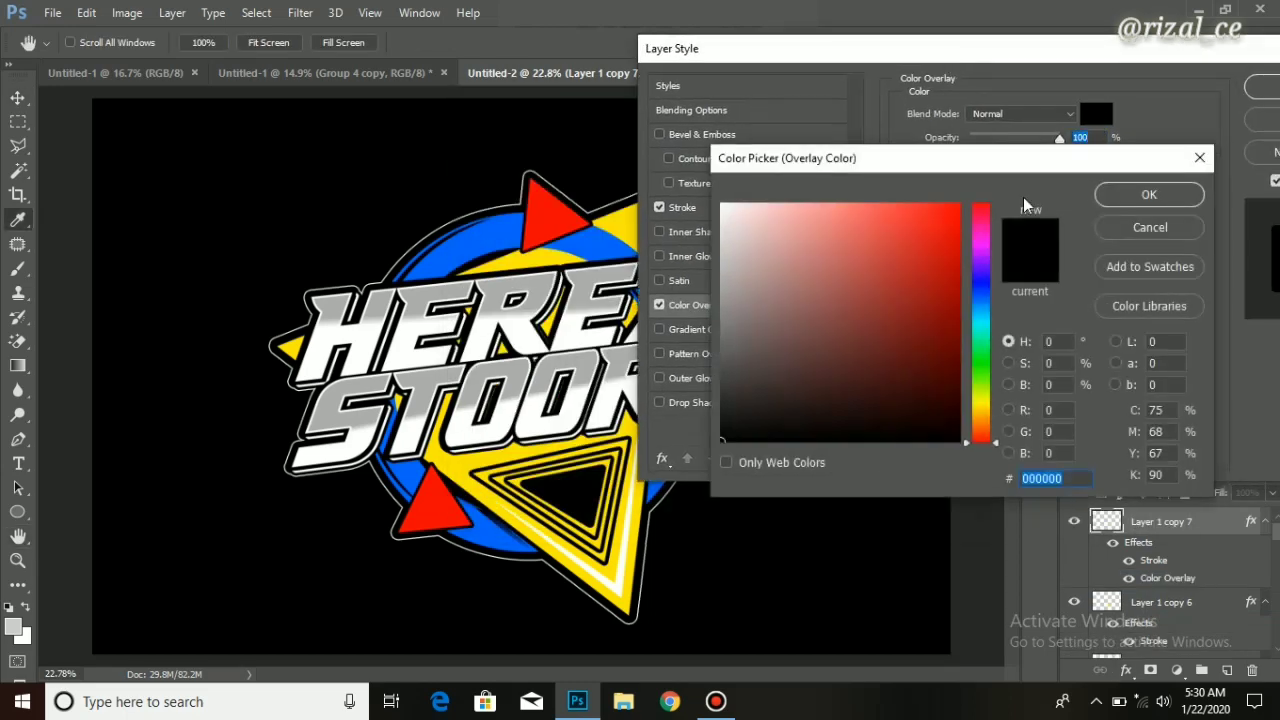
click(958, 204)
click(1149, 195)
click(1262, 87)
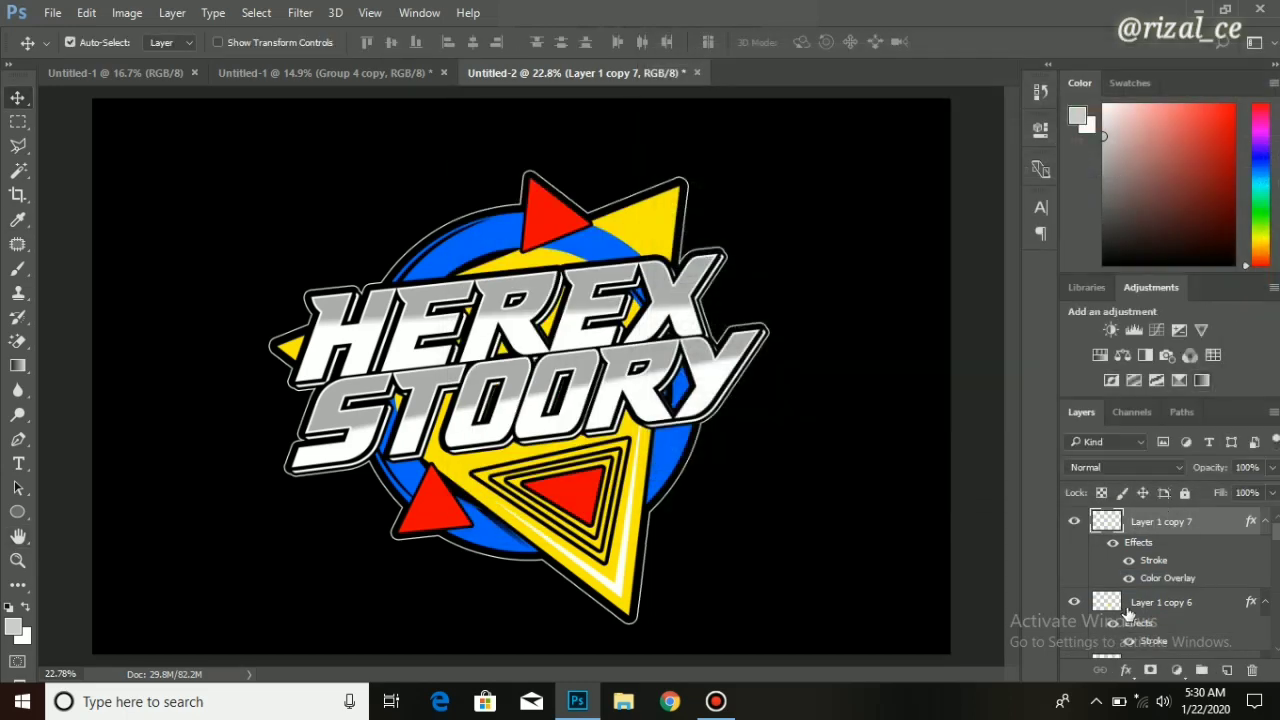
Apply a blue 006cff Color Overlay to the triangle surrounding the red one, Layer 1 copy 6.
click(1125, 670)
click(1188, 585)
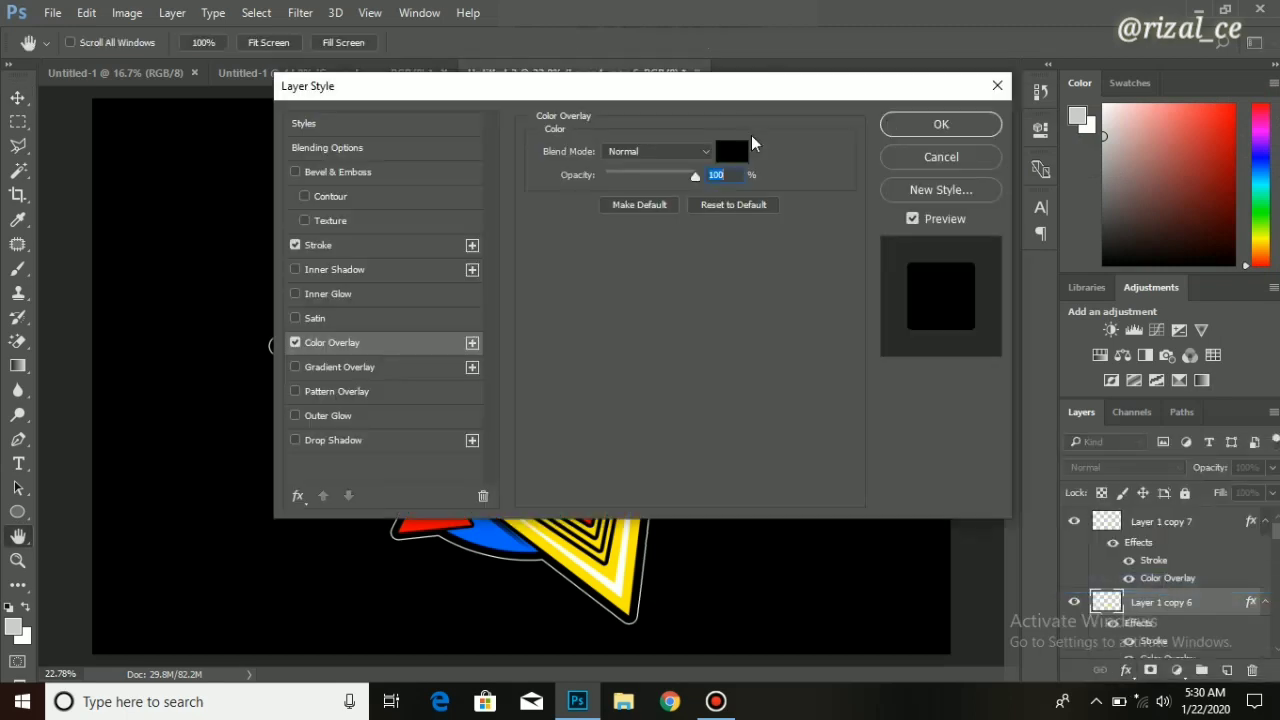
click(733, 148)
click(958, 204)
click(976, 304)
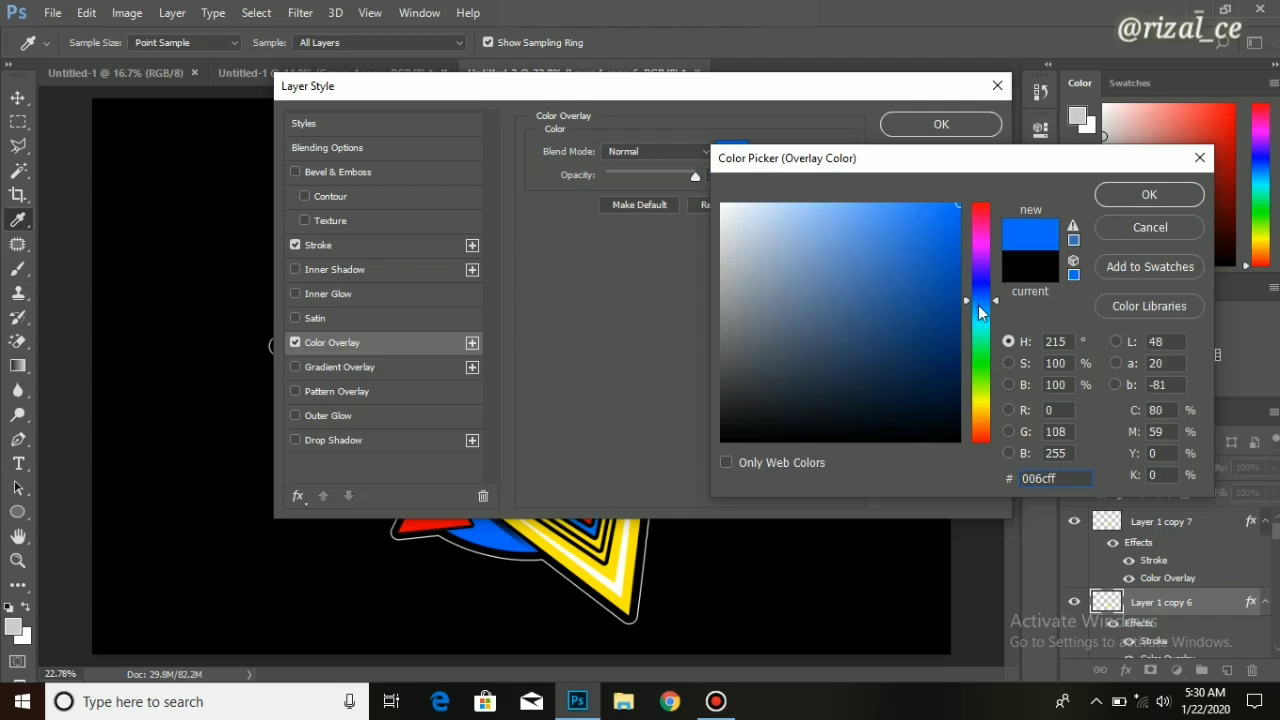
click(1149, 195)
click(941, 124)
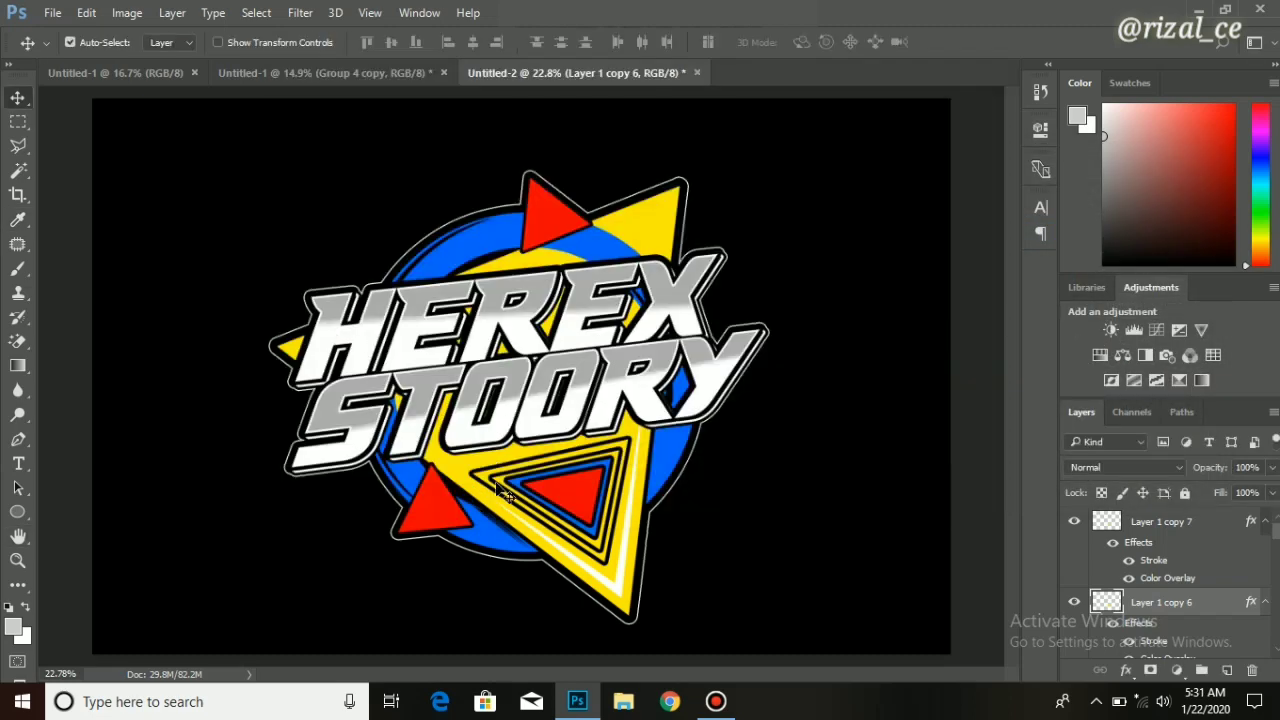
click(505, 490)
click(1122, 671)
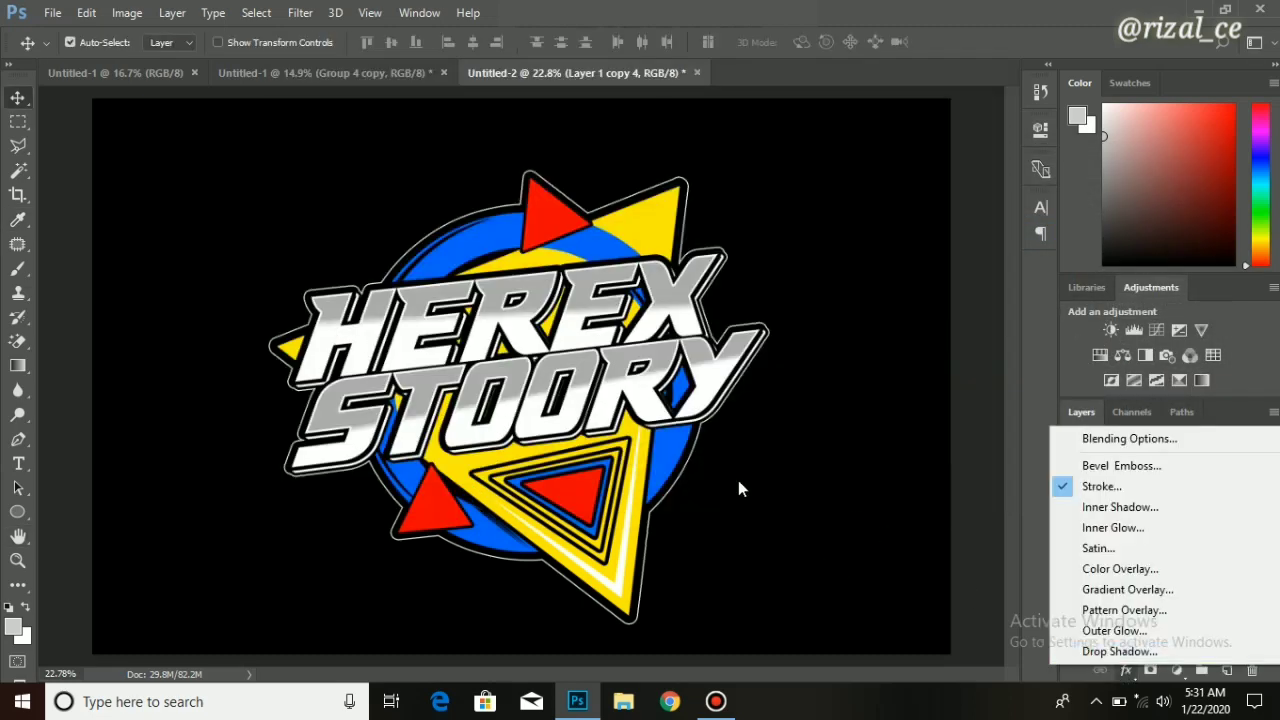
click(626, 450)
Apply a white ffffff Color Overlay to the outermost nested triangle, Layer 1 copy 3, undoing an accidental duplication.
click(626, 445)
key(ctrl+j)
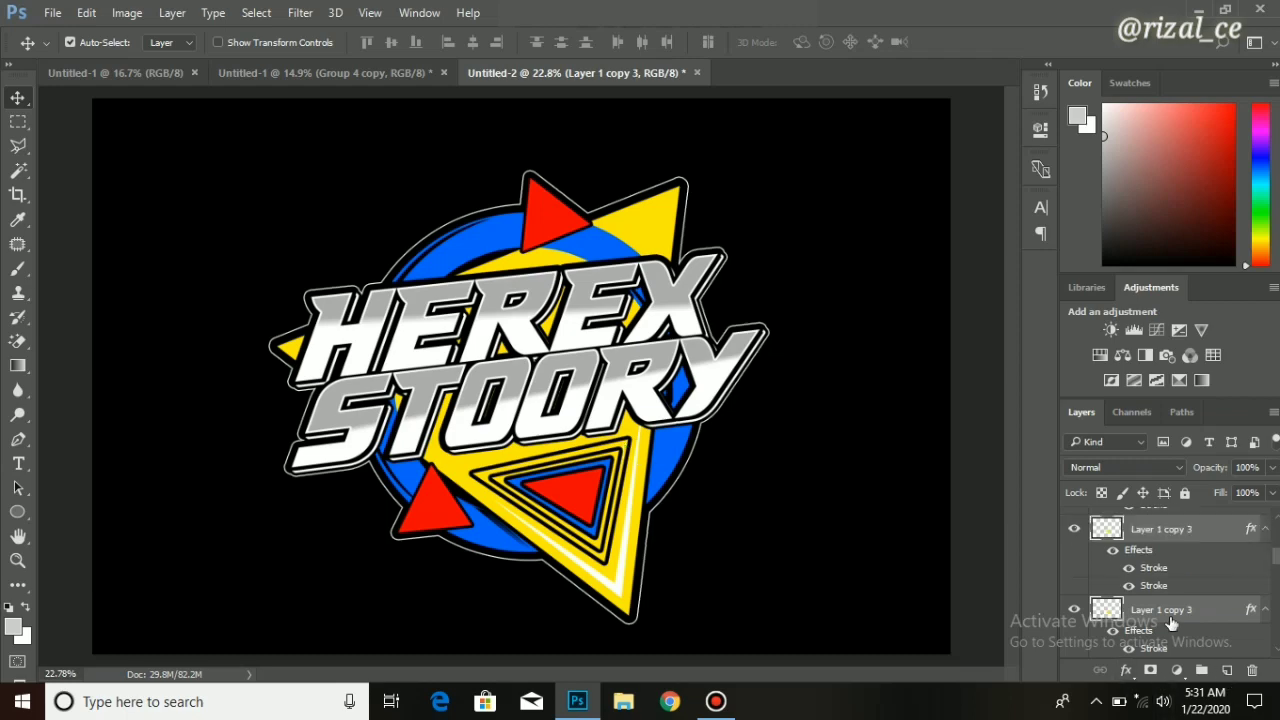
key(ctrl+z)
click(1122, 671)
click(686, 356)
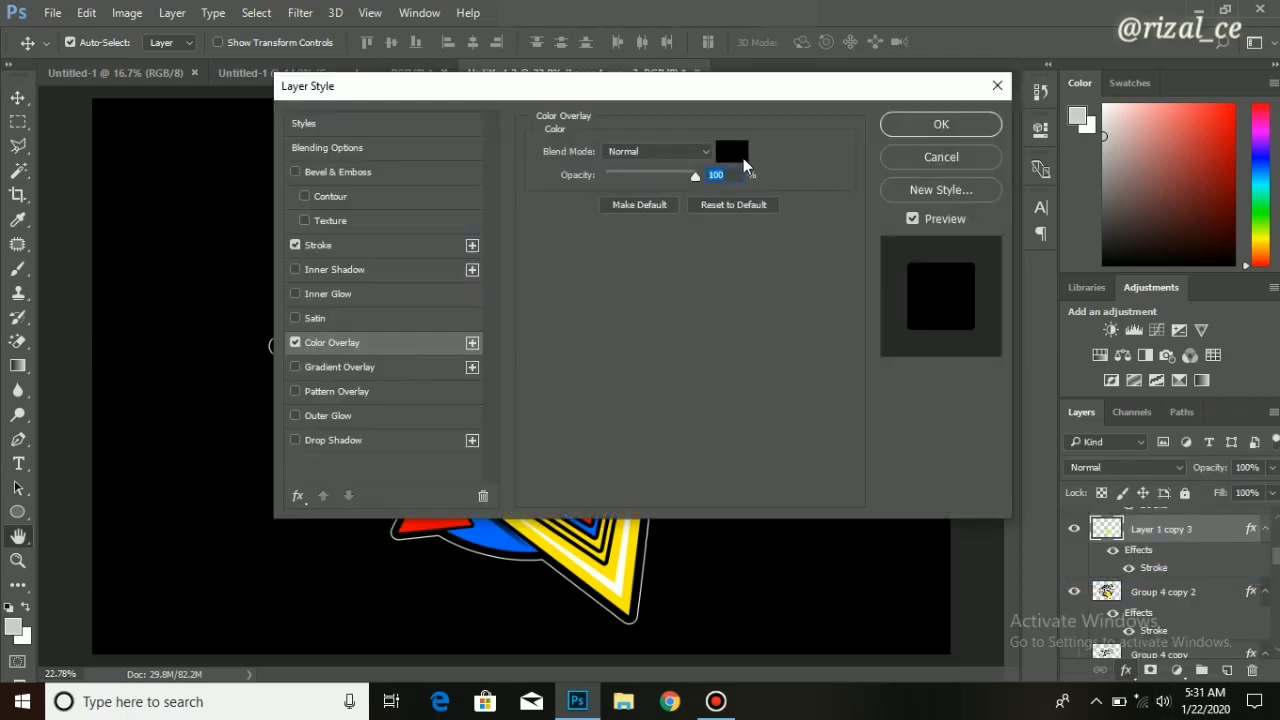
click(733, 151)
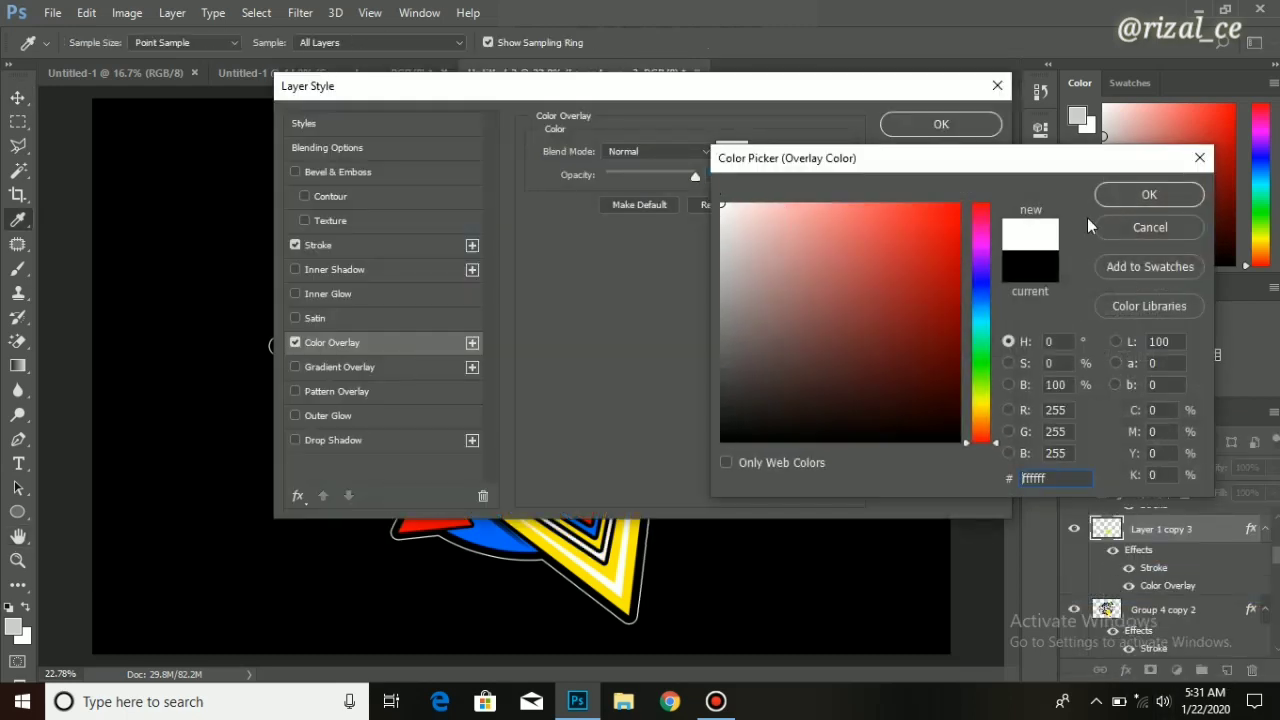
click(1116, 199)
click(945, 126)
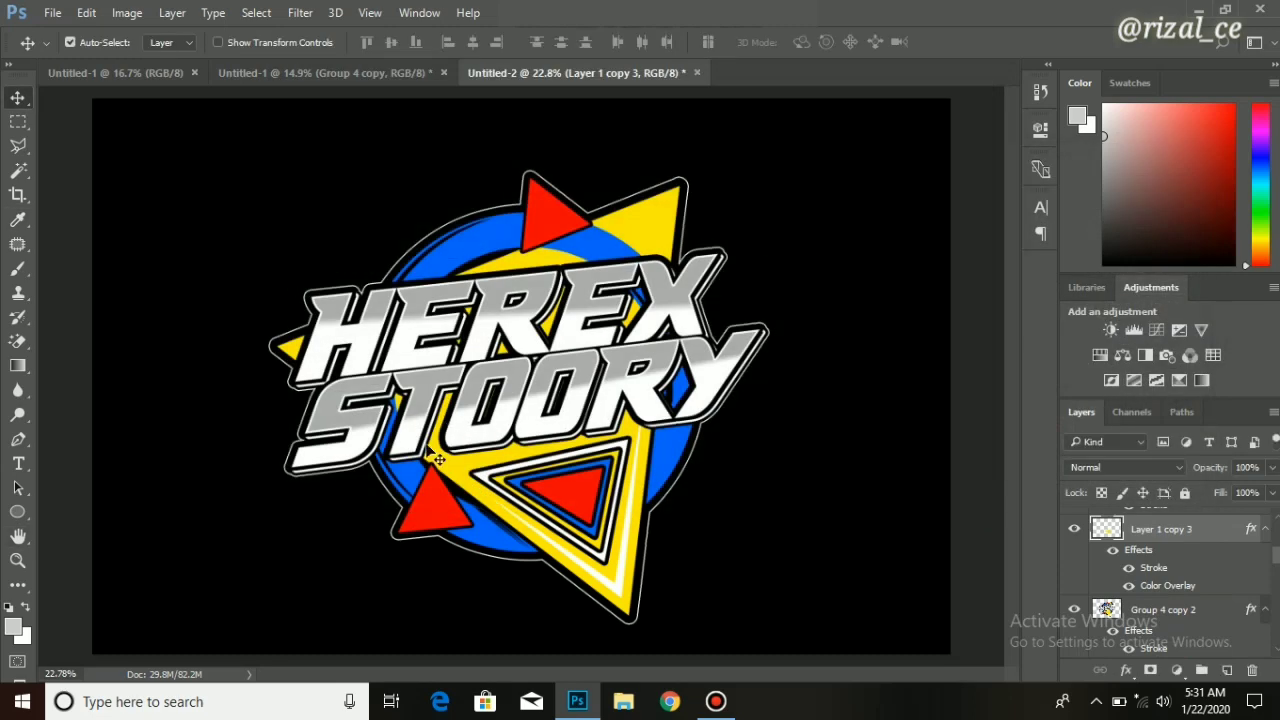
Add the white text "SELESAI ..... TERIMAKASIH...." above the logo on the black background.
scroll(397, 490, down, 1)
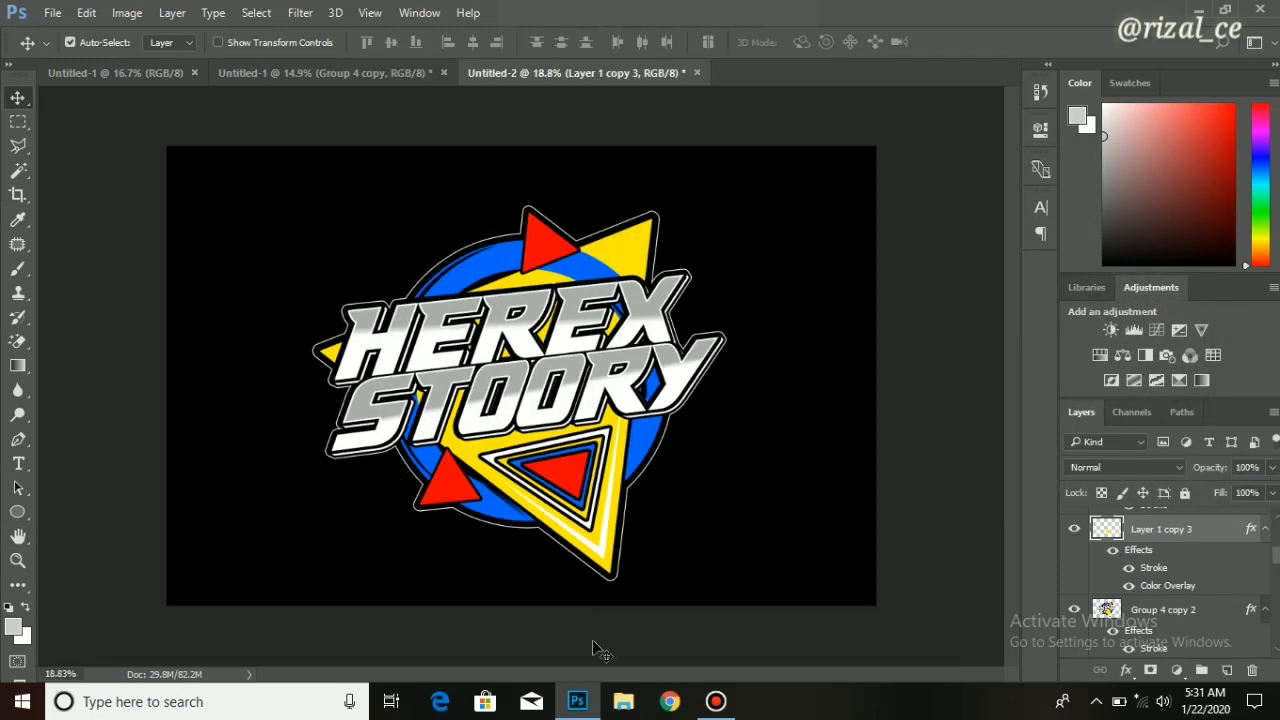
scroll(520, 410, up, 2)
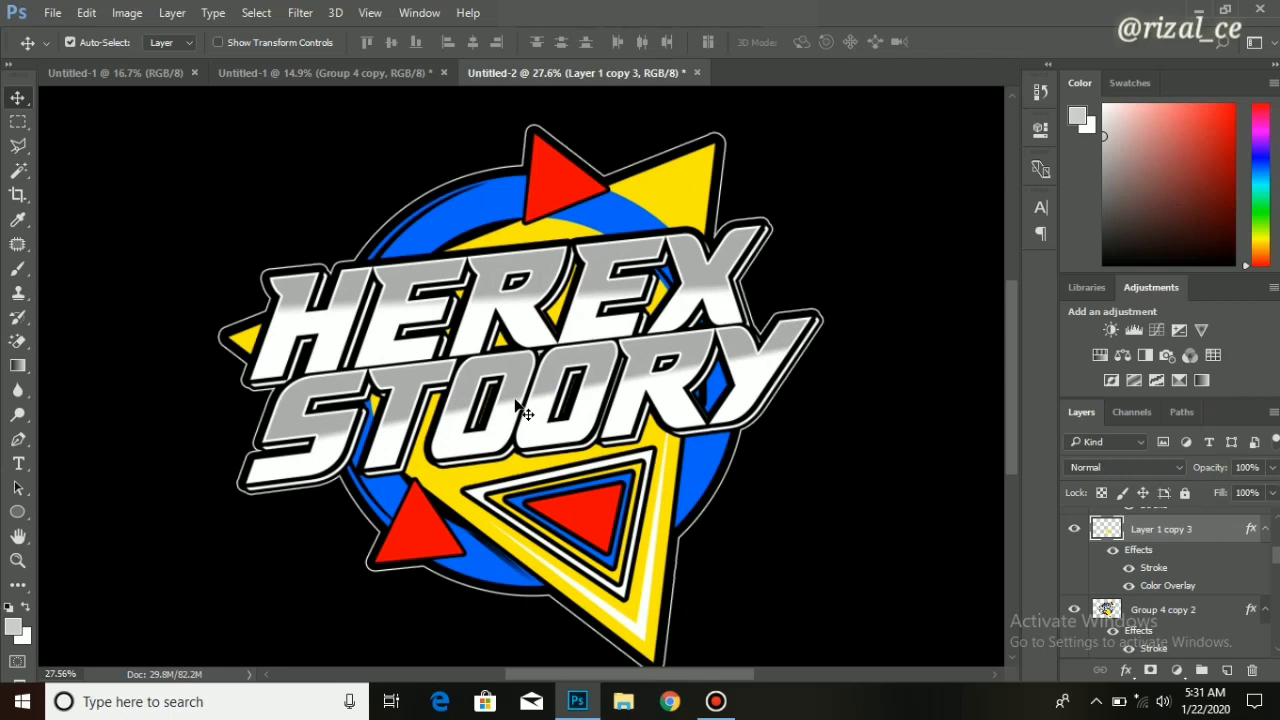
scroll(517, 405, down, 1)
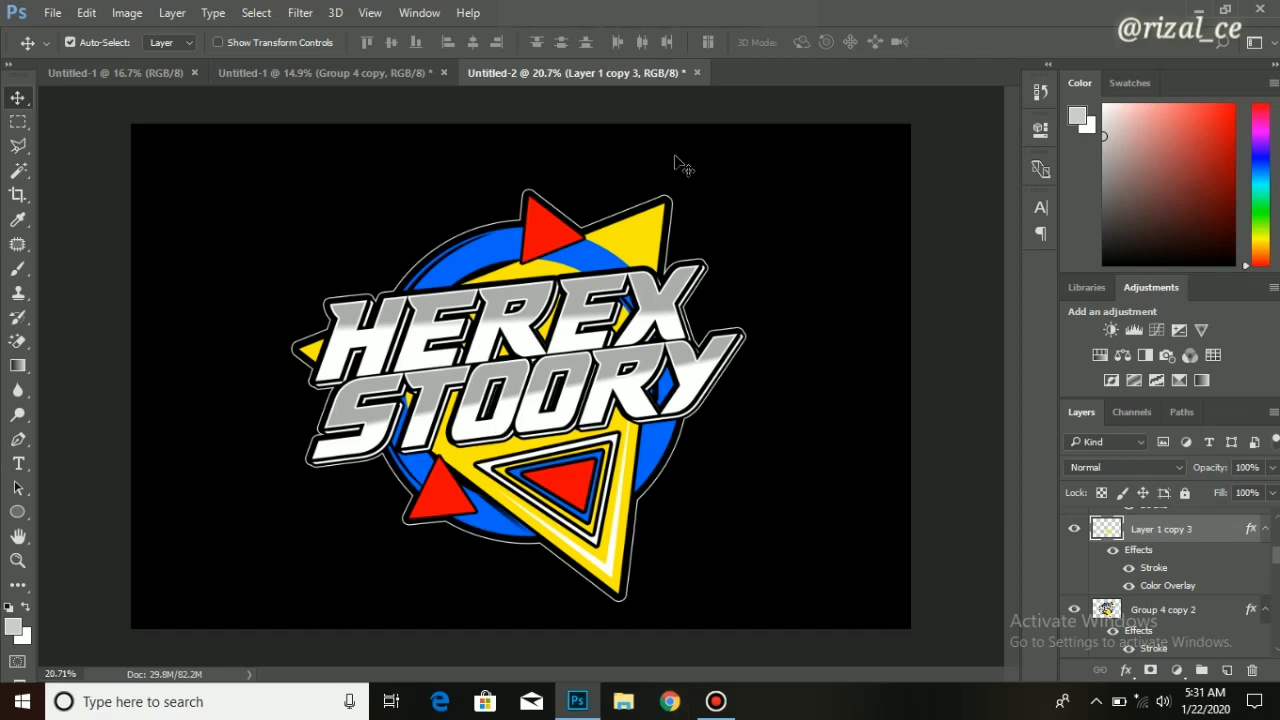
click(18, 465)
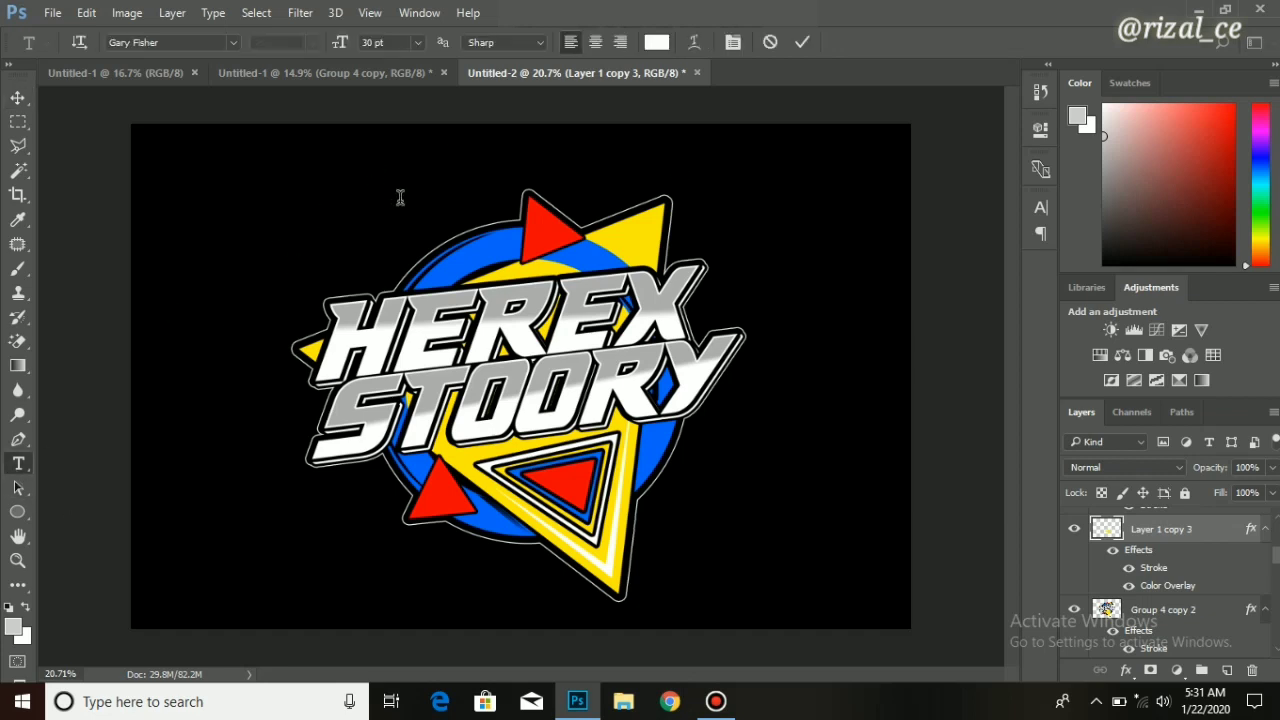
click(366, 158)
text(SELES)
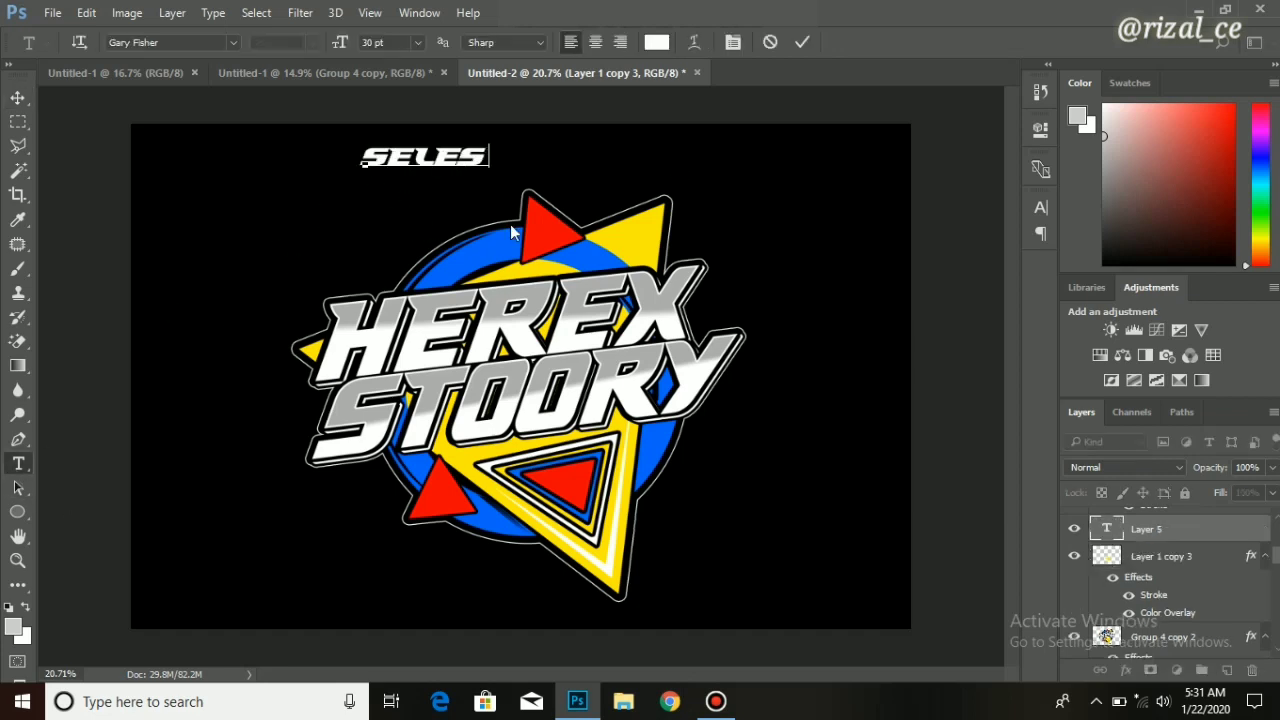
text(AI .....TER)
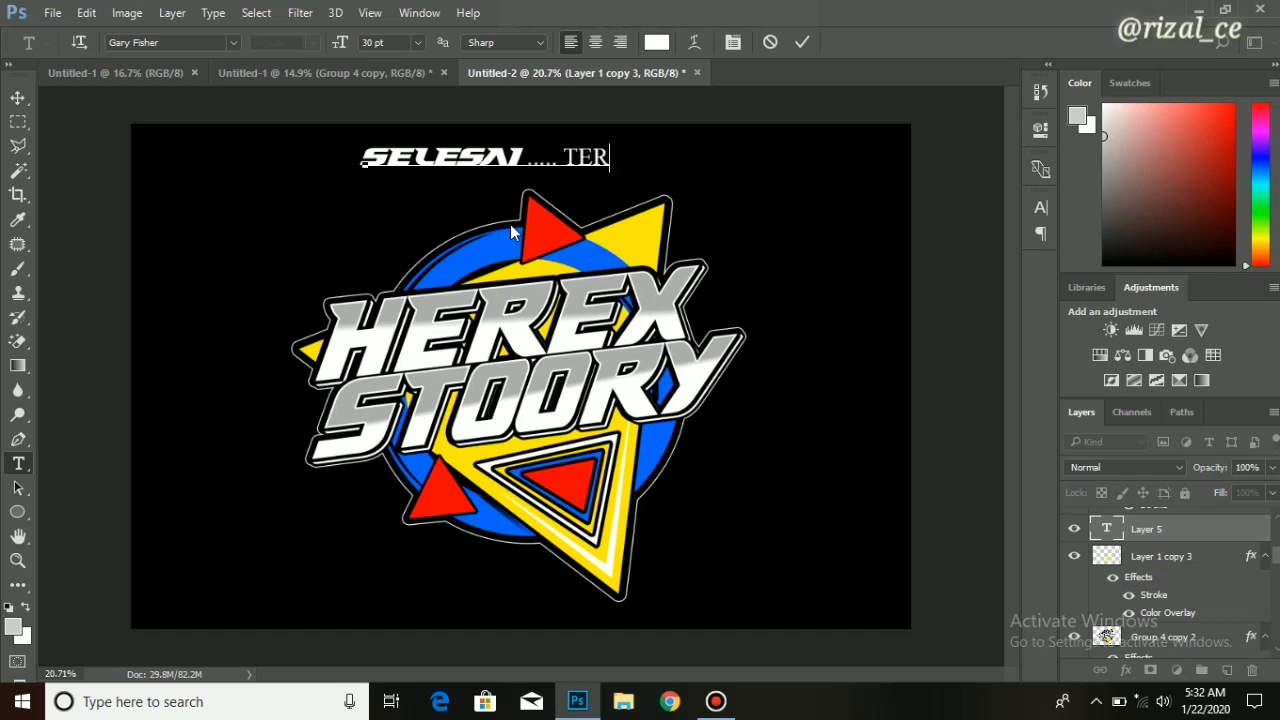
text(IMAKASIH)
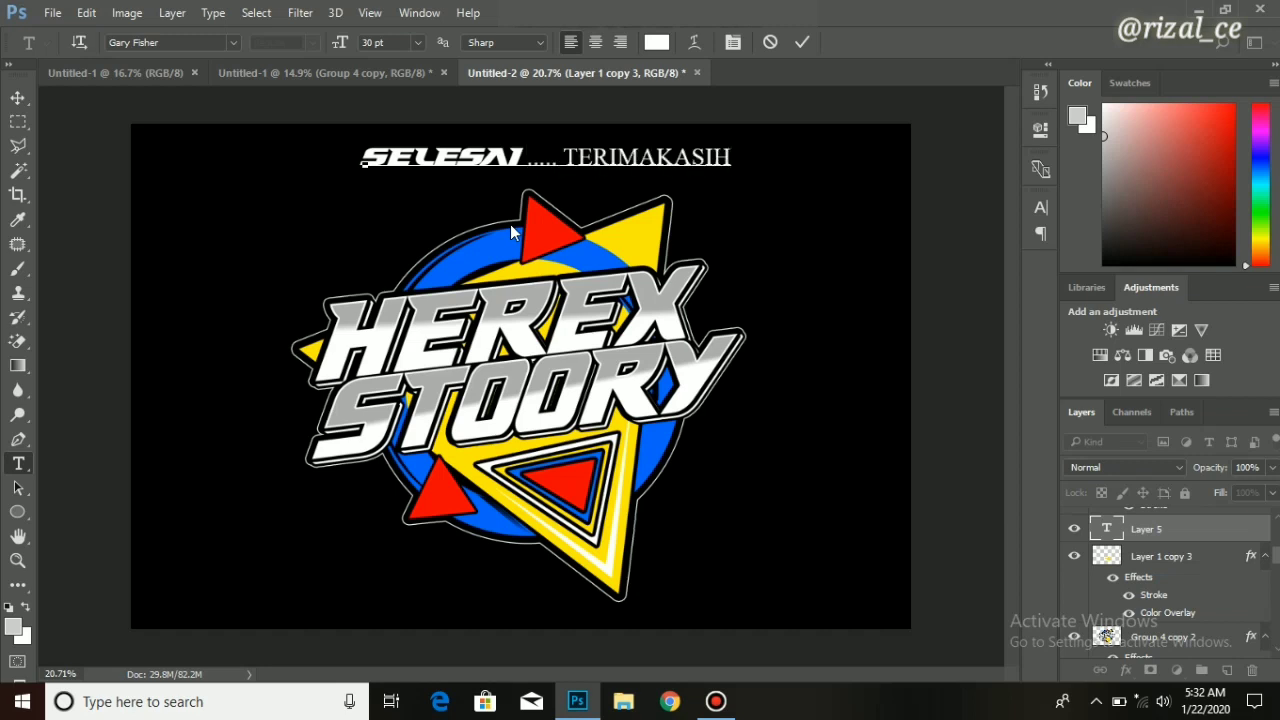
text(....)
click(1208, 546)
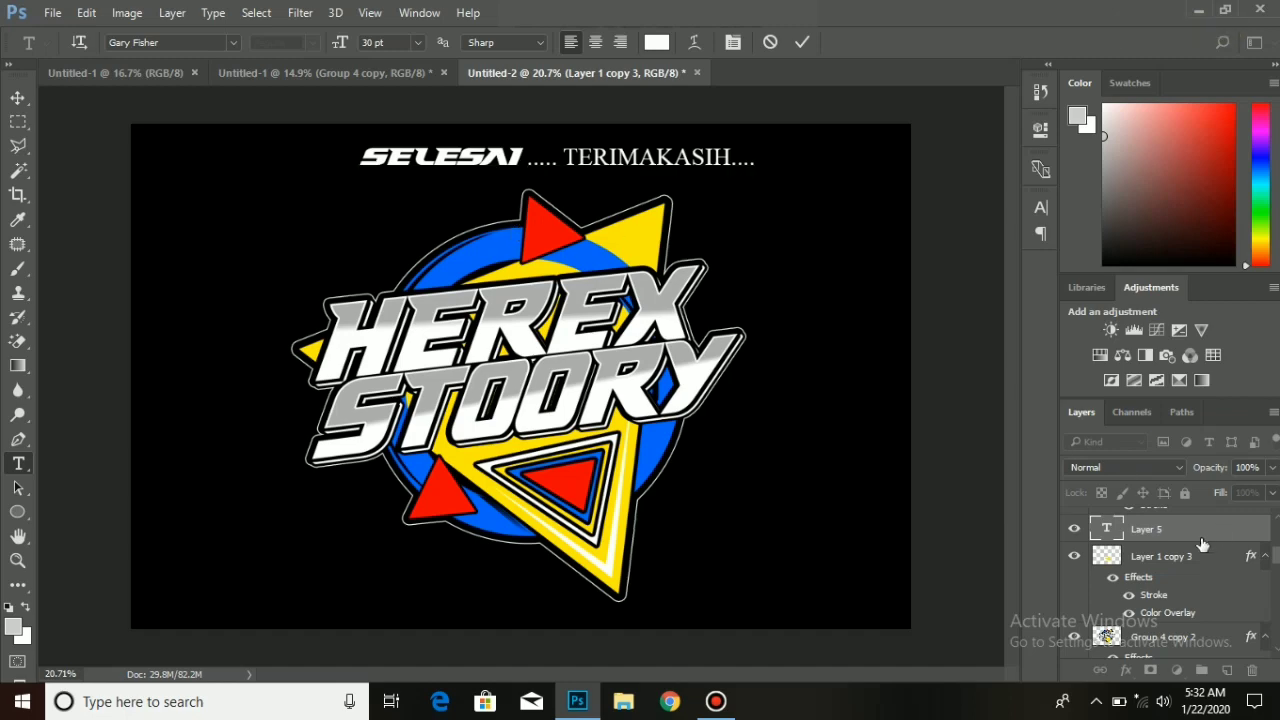